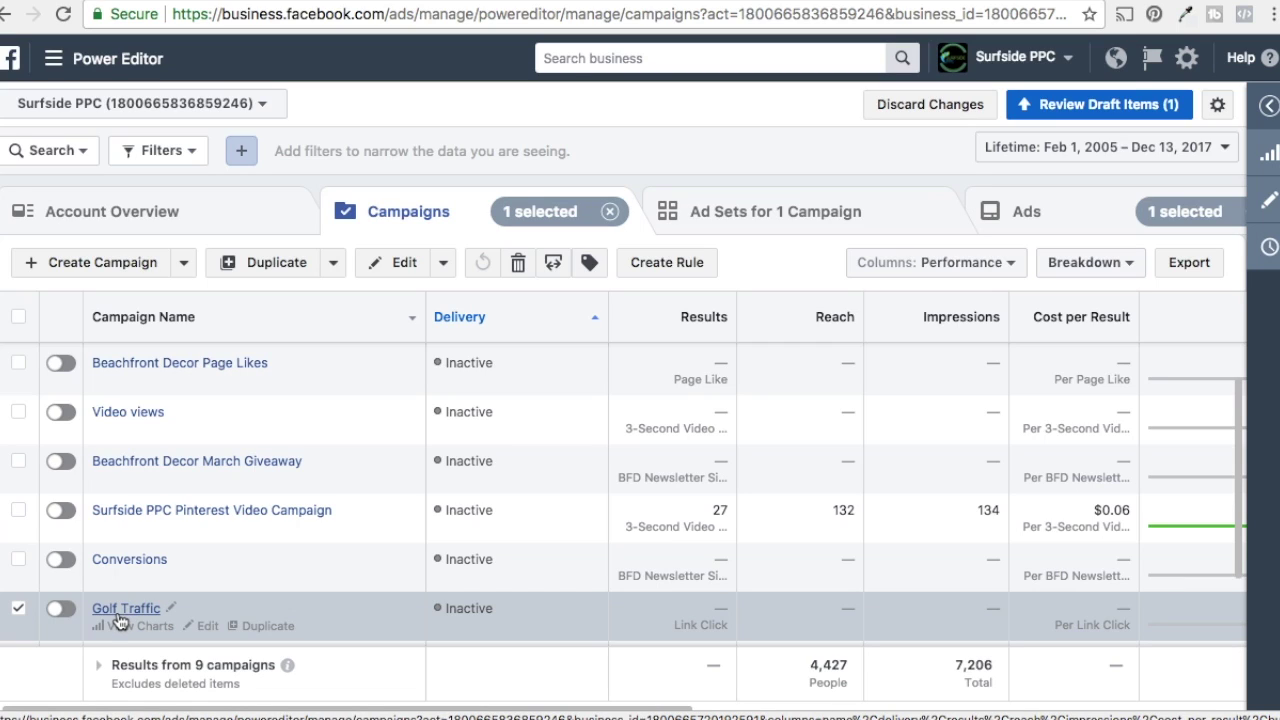
- Duplicate Golf Ad 1 from the Golf Traffic campaign once into the existing PGA Tour Golf ad set
left_click(123, 614)
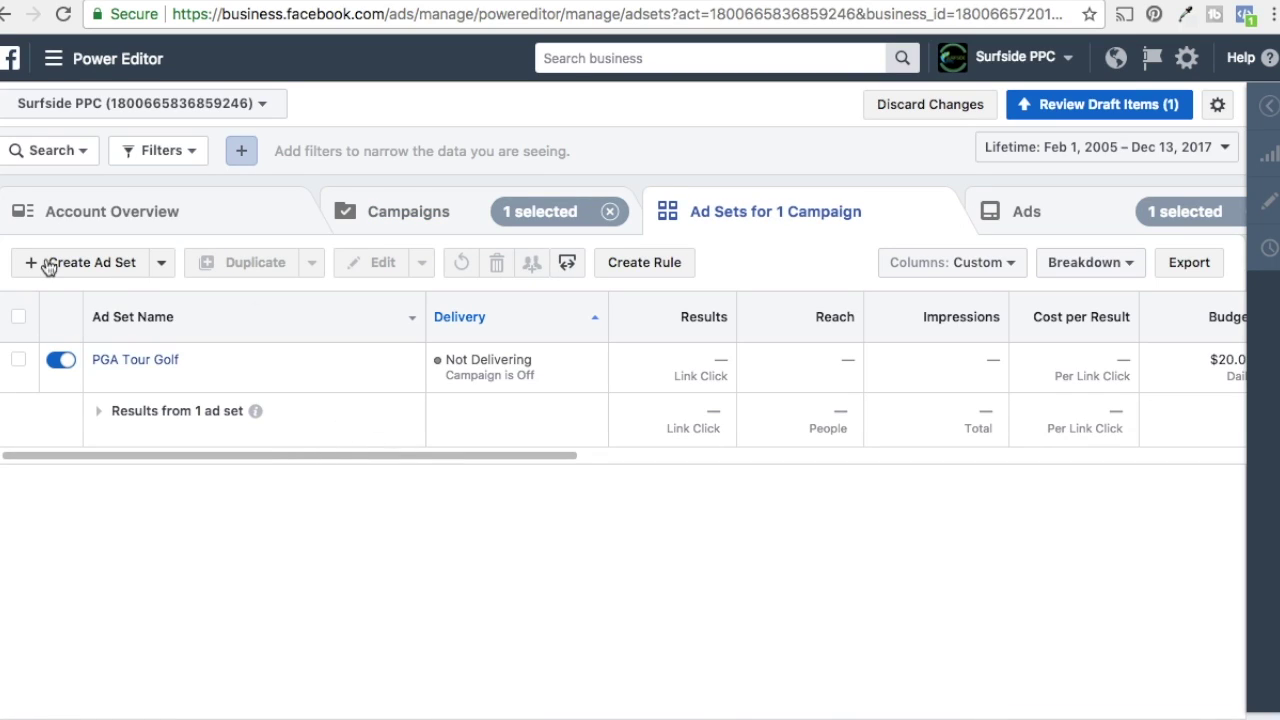
left_click(1086, 222)
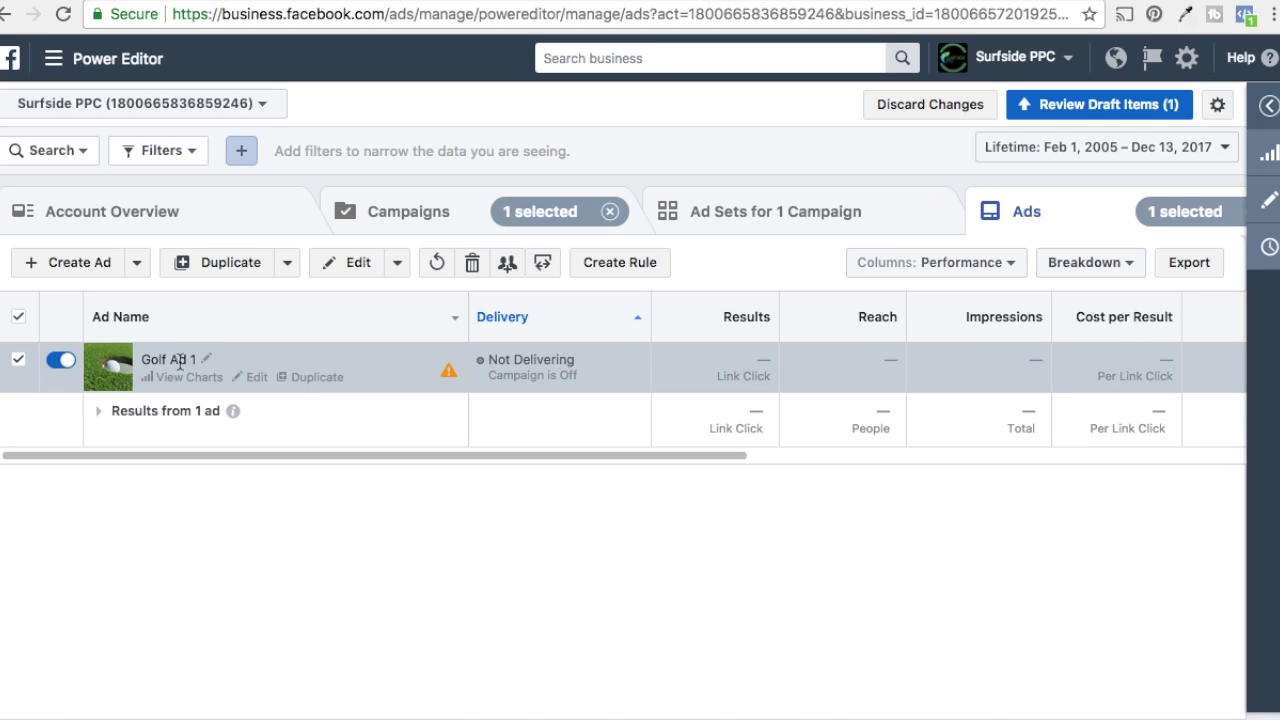
left_click(305, 379)
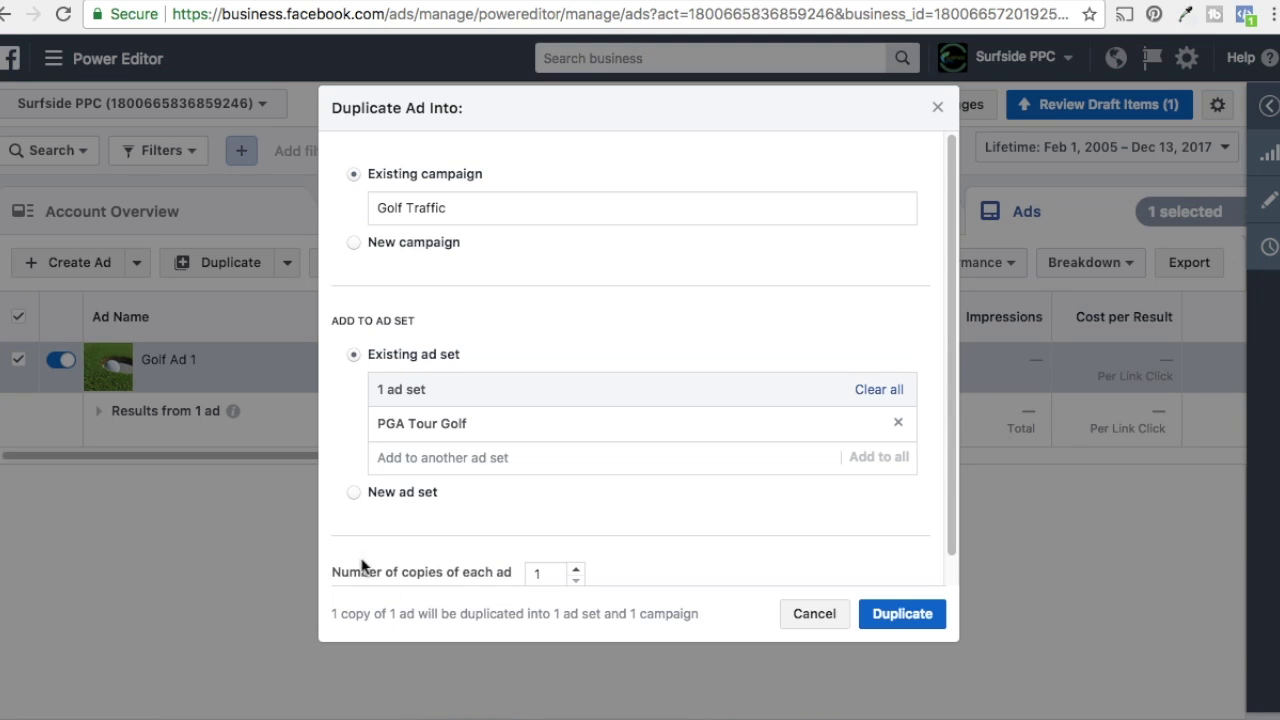
left_click(922, 613)
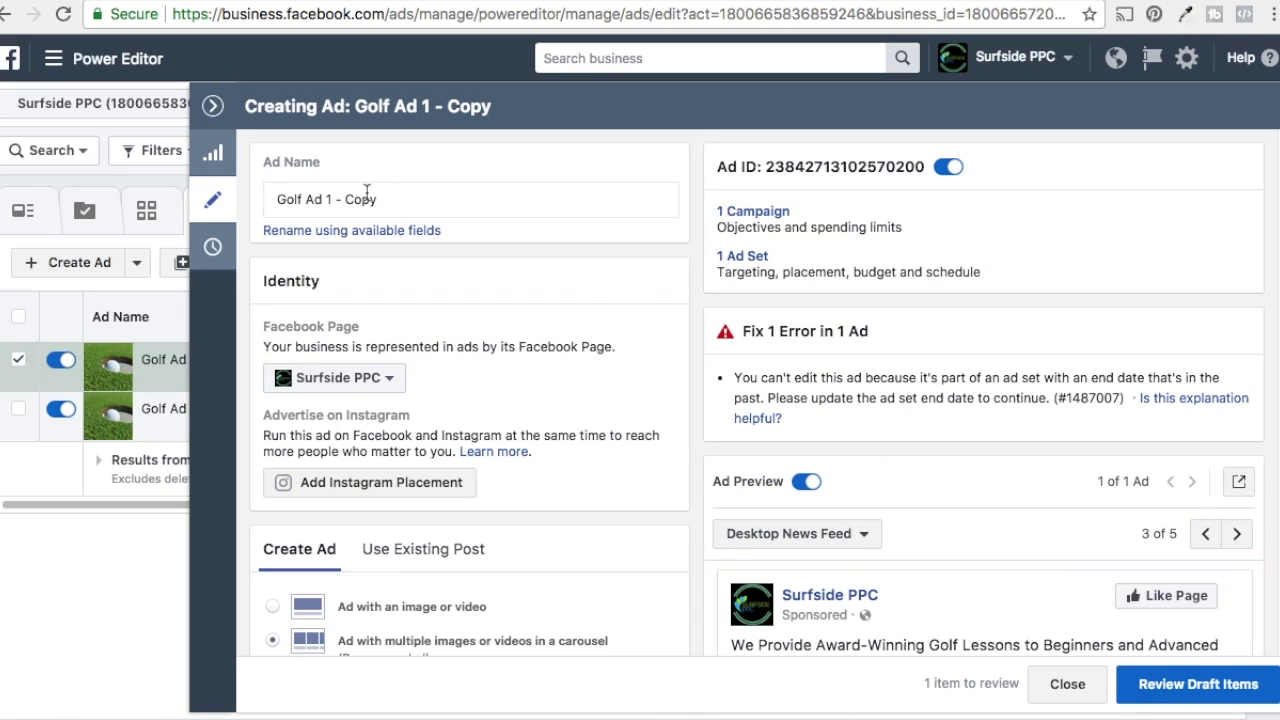
- Rename the duplicated ad as Golf Carousel Ad
triple_click(393, 207)
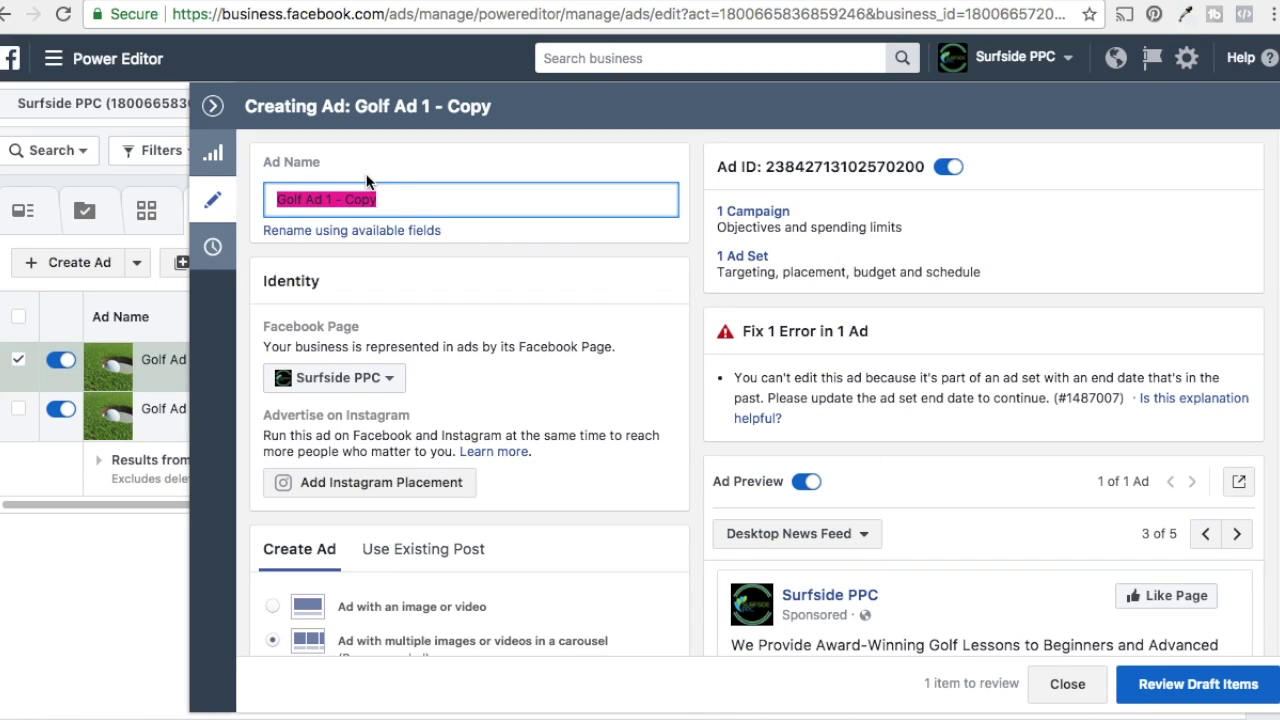
type("Golf")
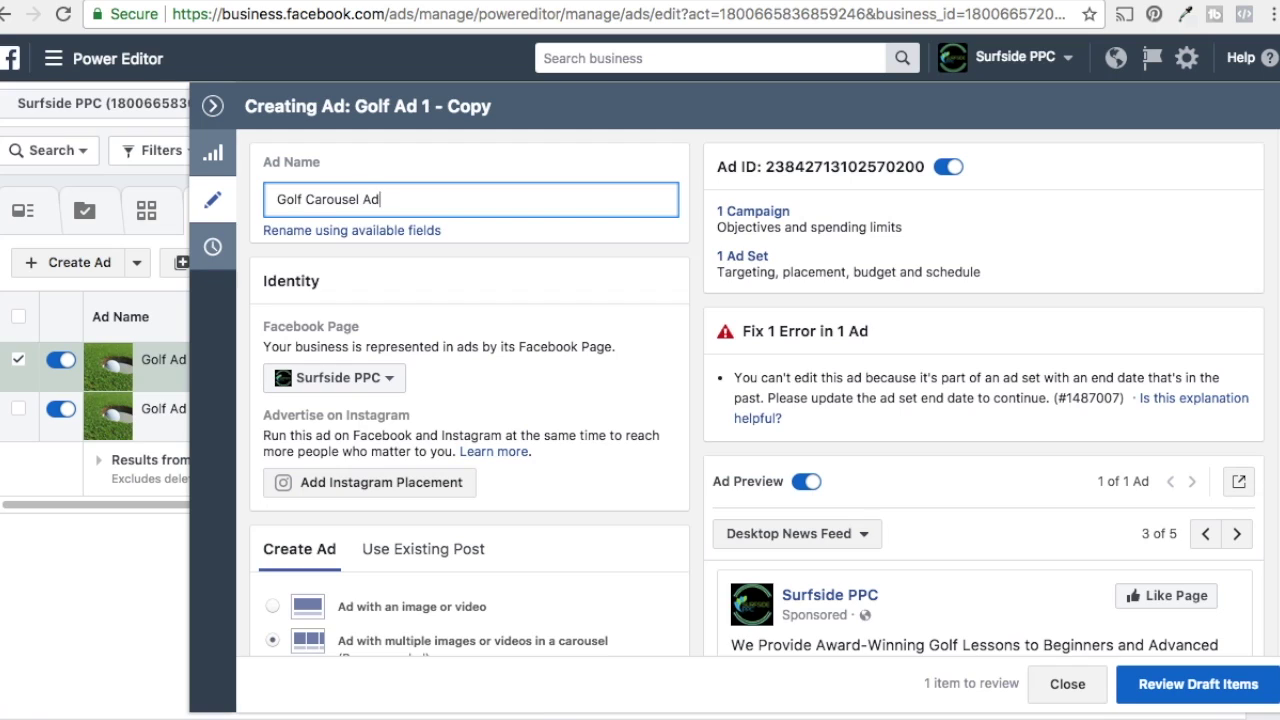
type(" Carousel Ad")
- Set the ad format to multiple images or videos in a carousel
scroll(610, 366, "down", 1)
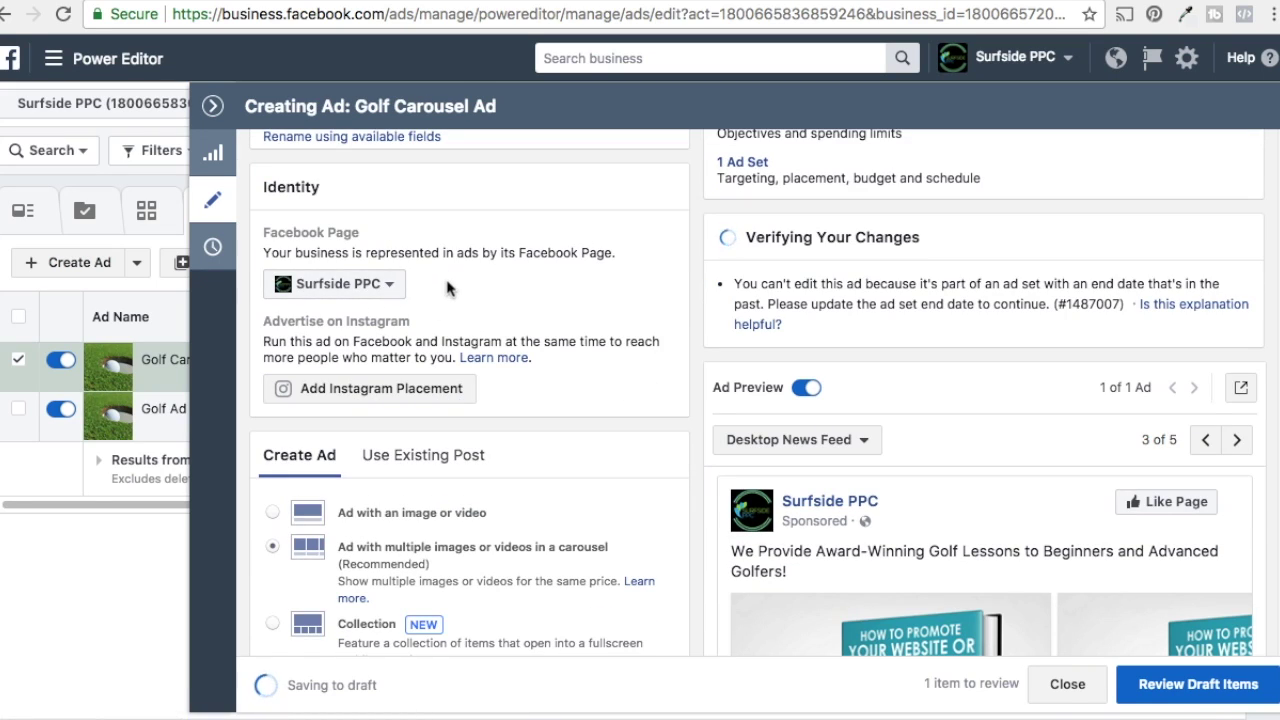
scroll(610, 322, "down", 1)
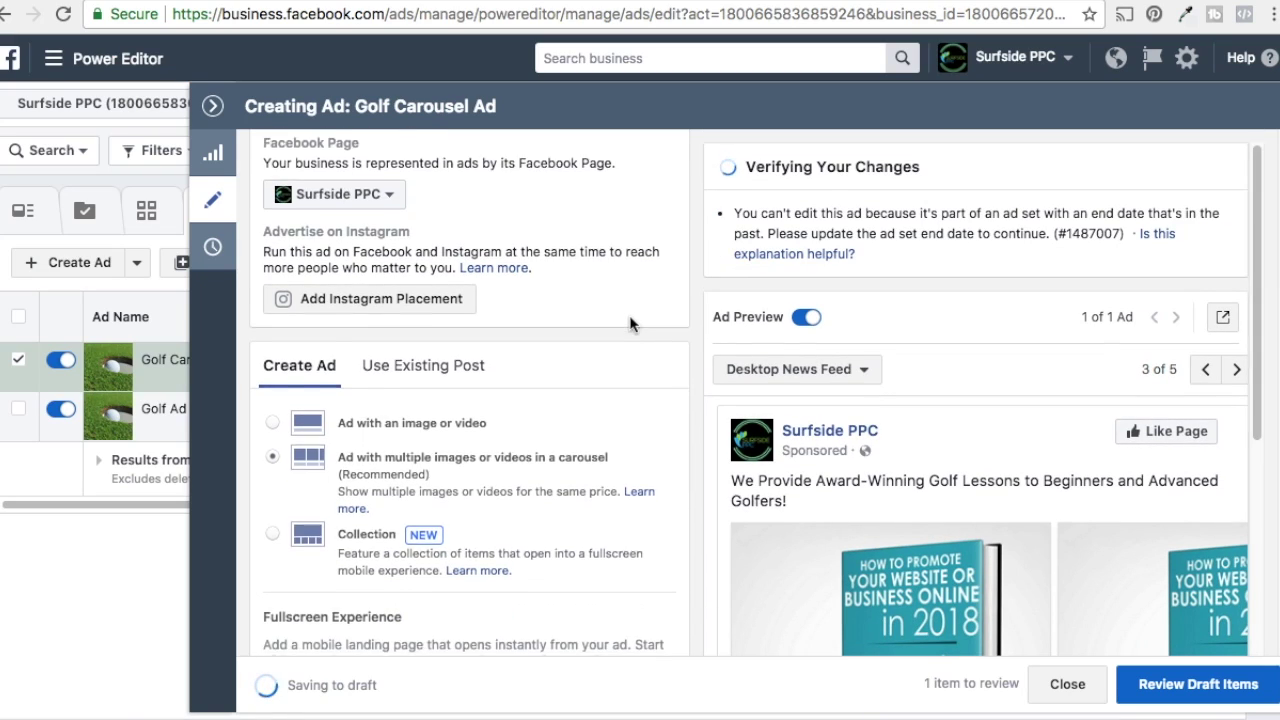
scroll(630, 323, "down", 1)
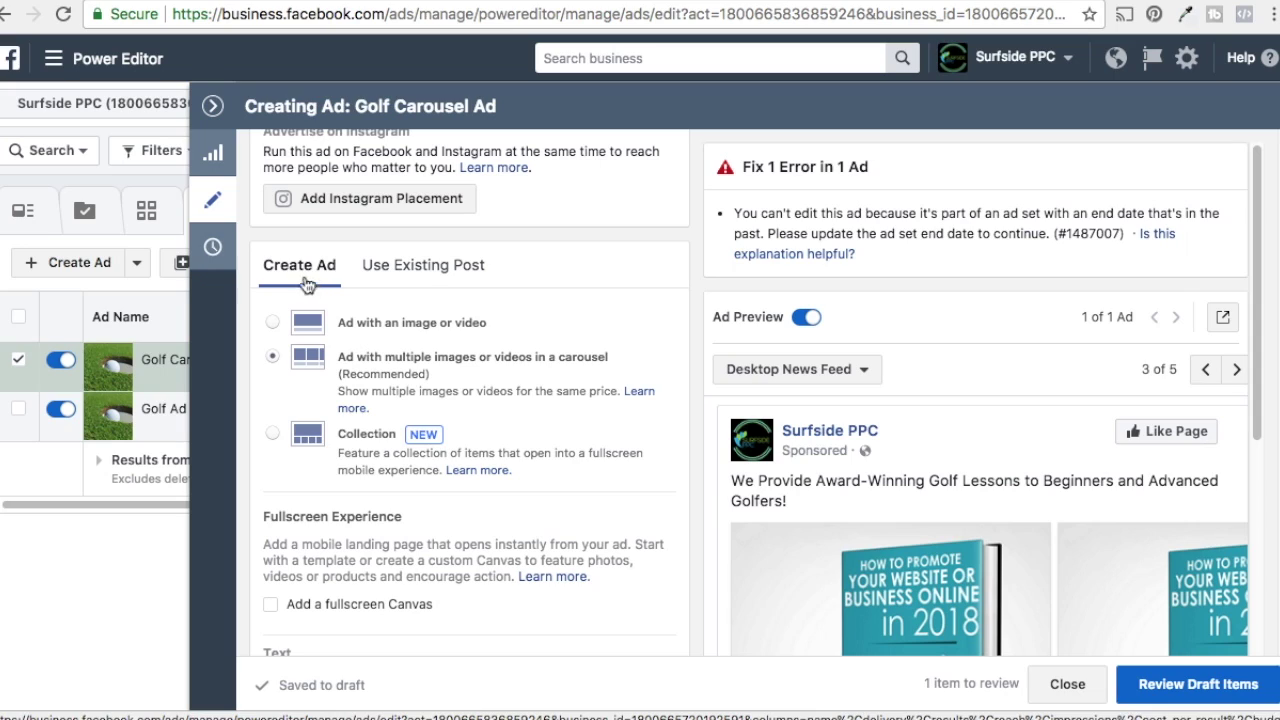
left_click(272, 322)
left_click(272, 357)
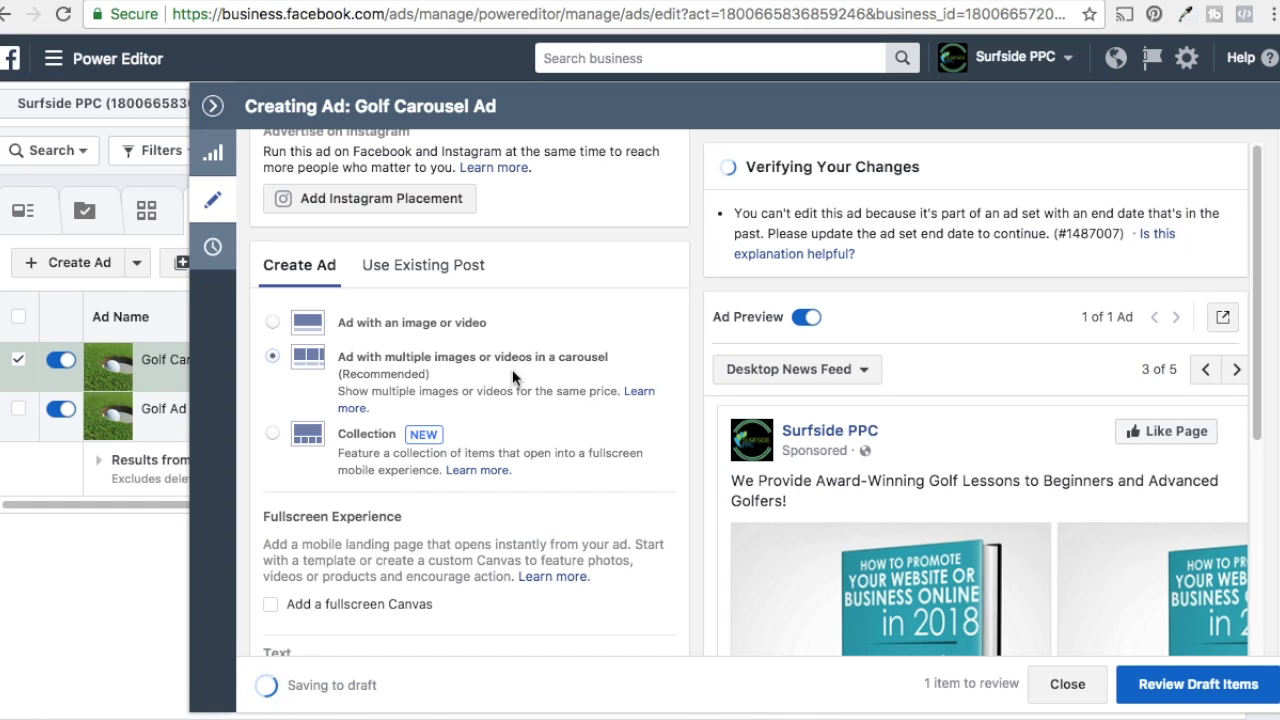
- Replace the ad text with "Christmas Sale! Save On Your Golf Clubs This Holiday Season."
scroll(520, 376, "down", 5)
scroll(569, 371, "down", 1)
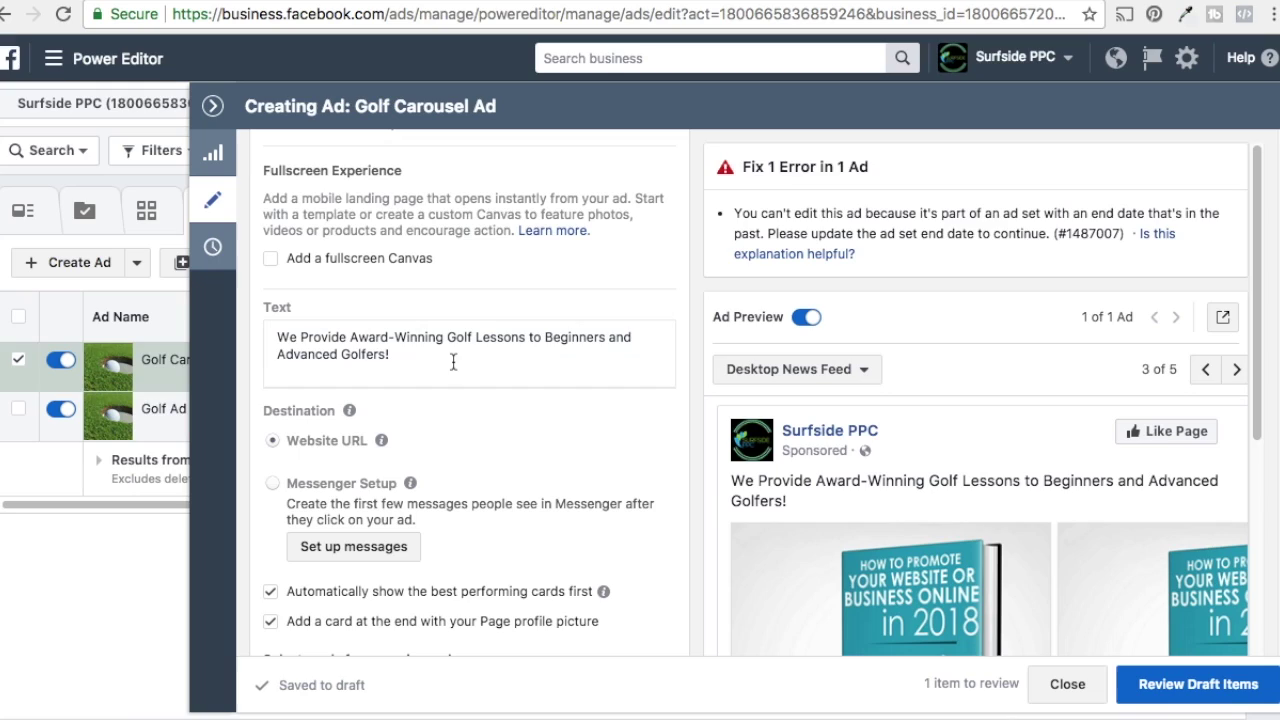
left_click(340, 342)
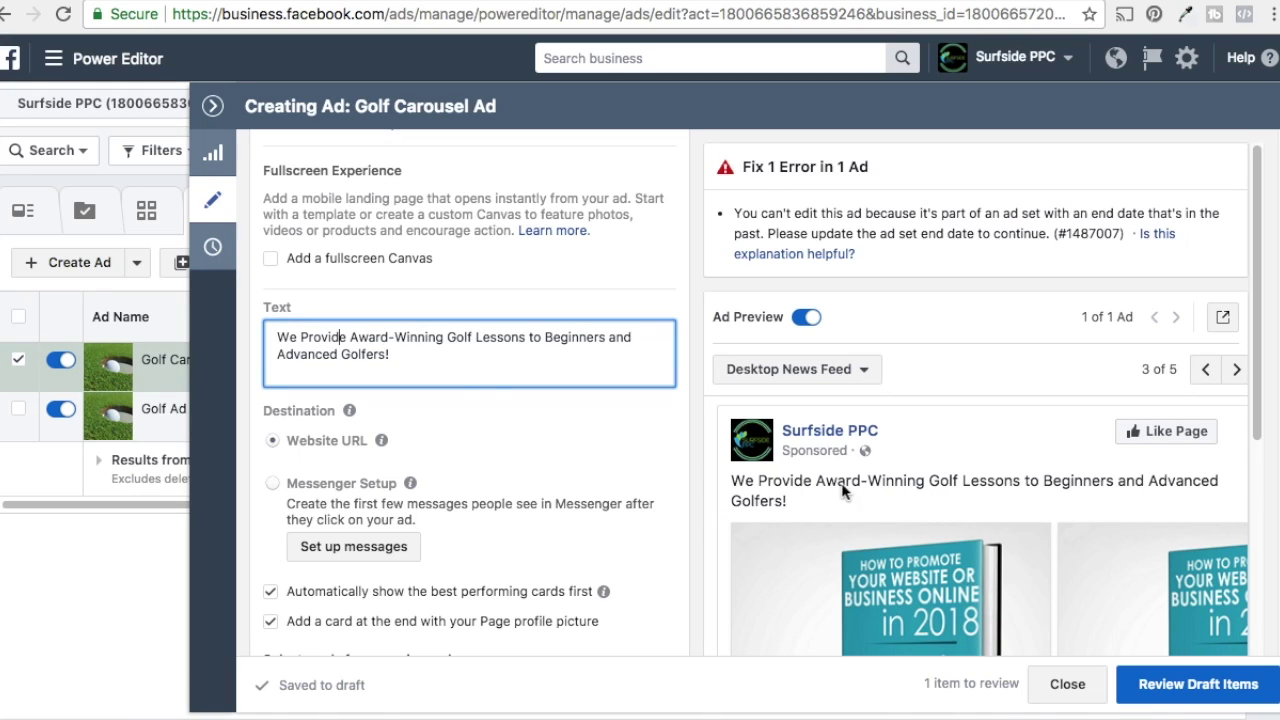
key("super+a")
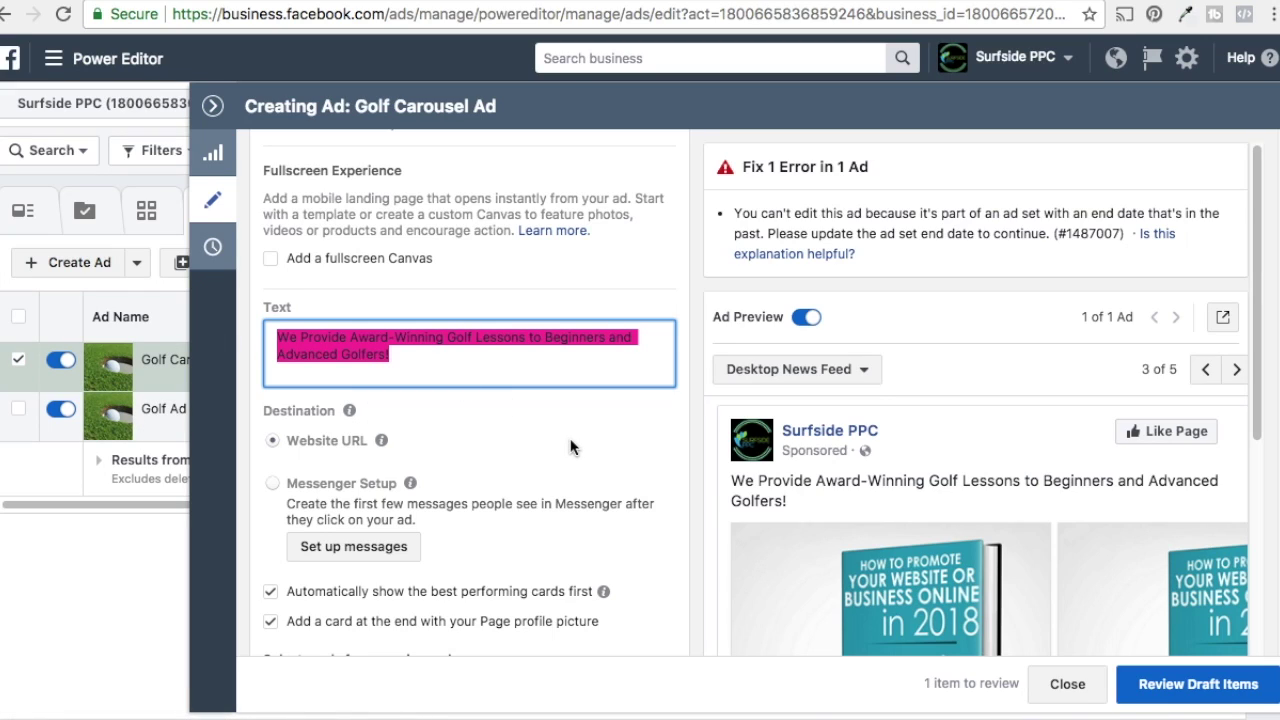
type("Chris")
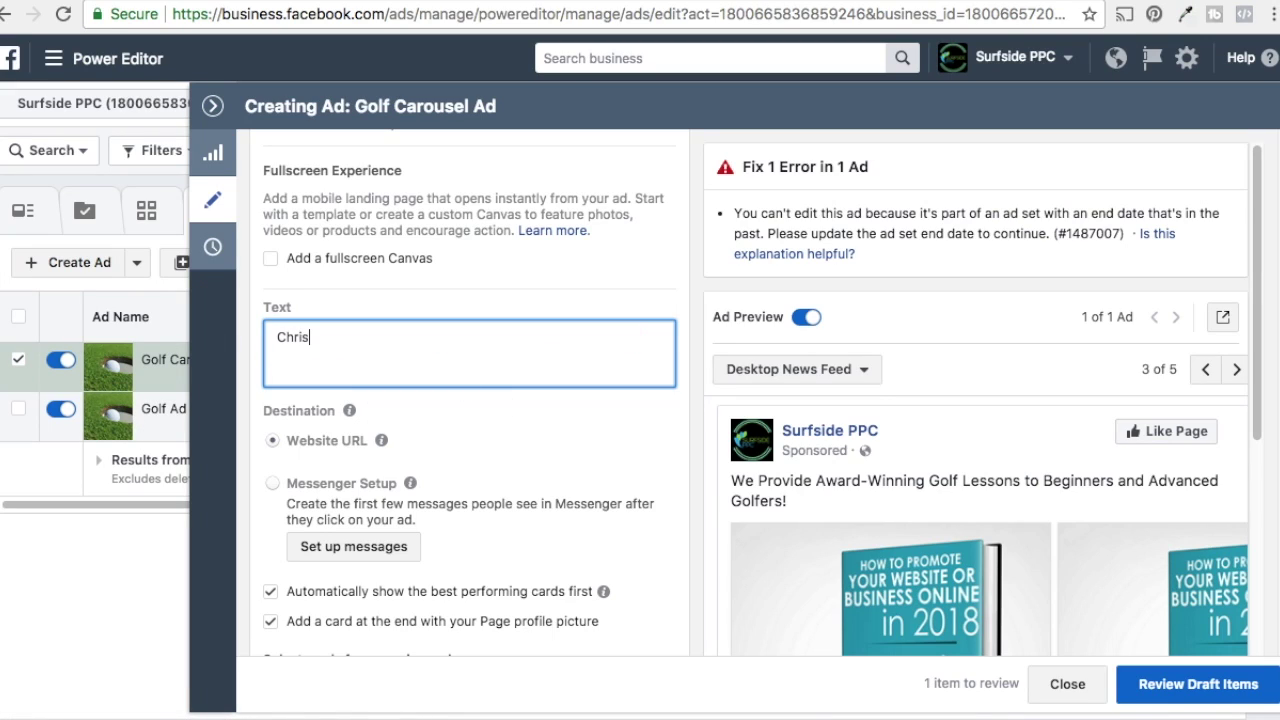
type("tmas Sale! Save On Your Golf Clubs This Holiday Season/.")
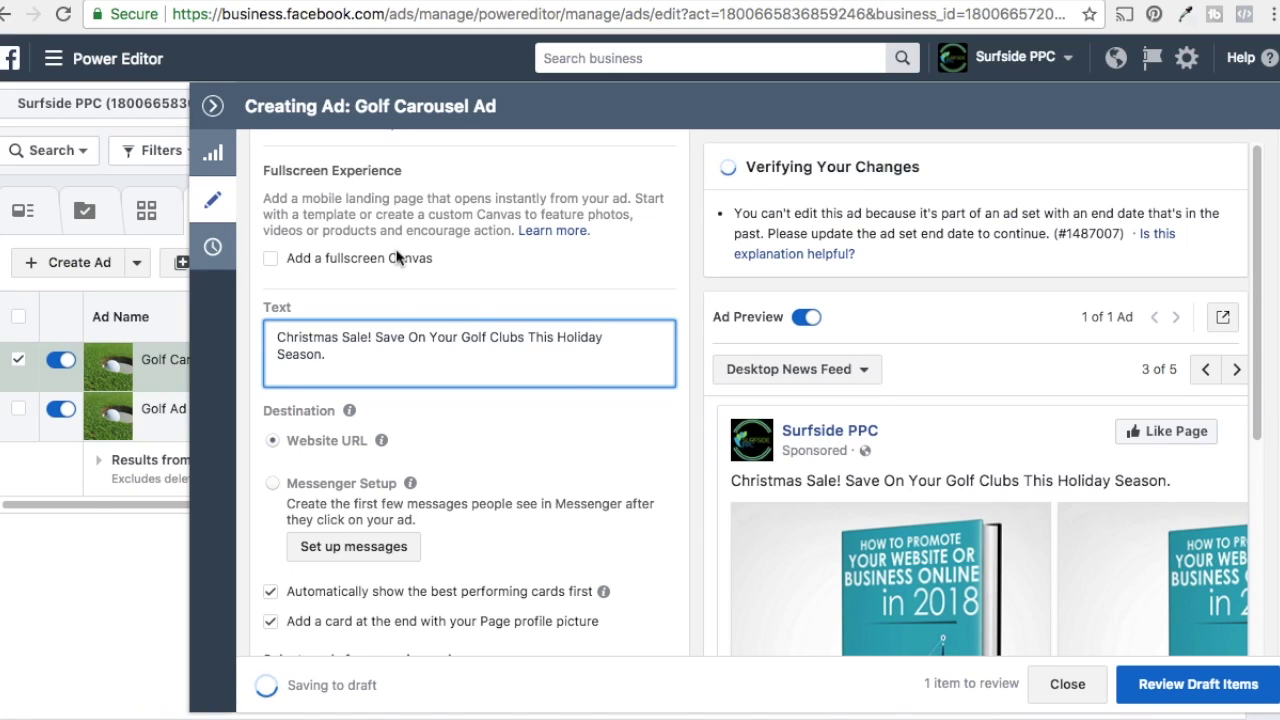
- Examine the three existing carousel cards and go through the Desktop News Feed preview up to its end card
scroll(571, 403, "down", 2)
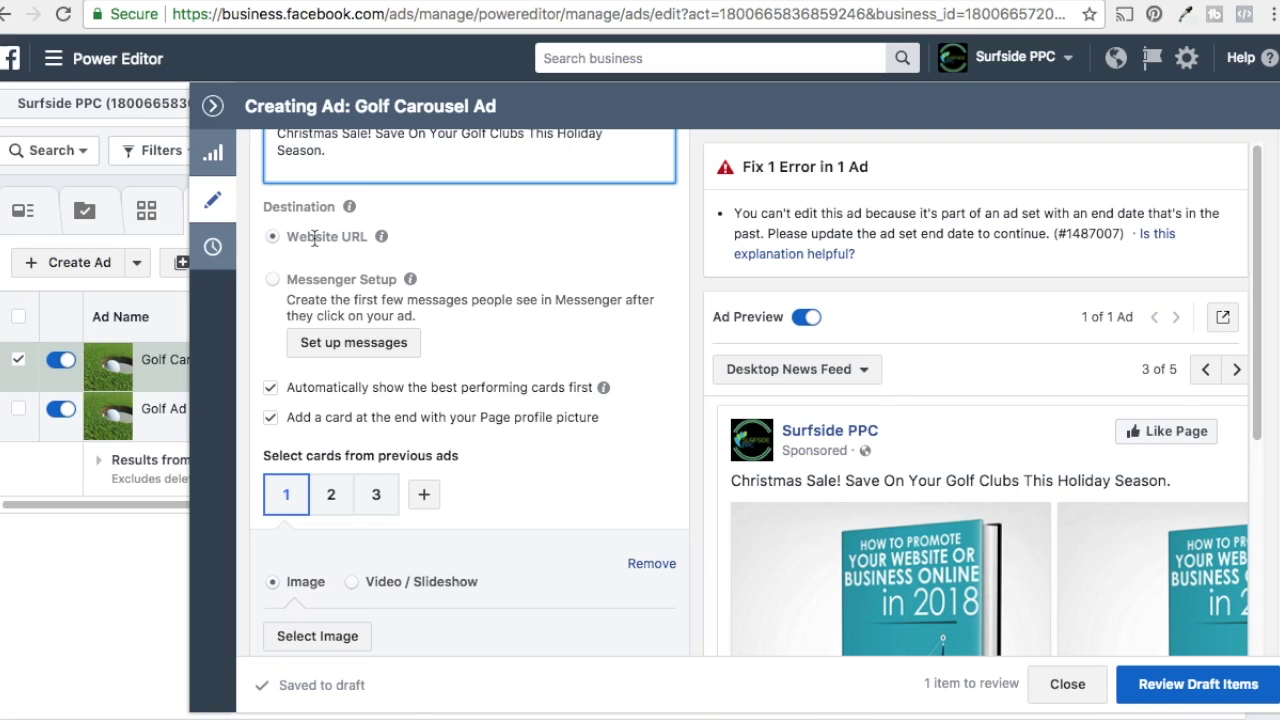
scroll(591, 333, "down", 3)
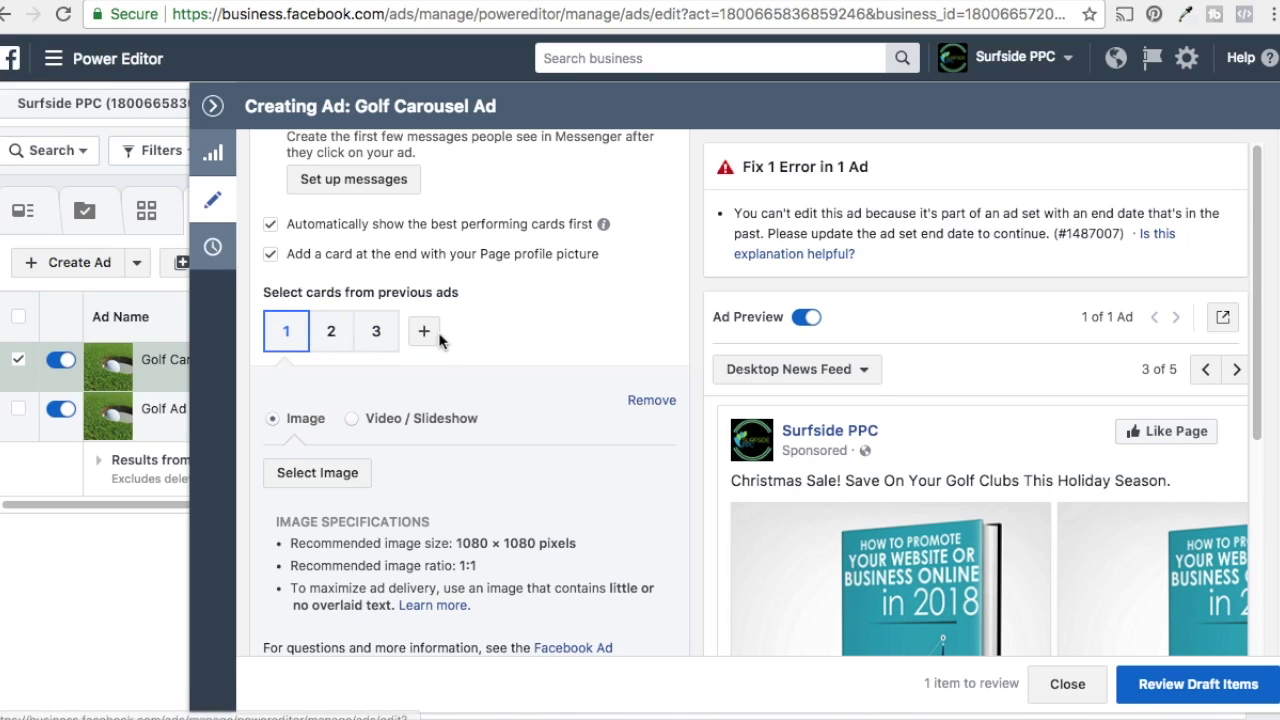
left_click(334, 353)
left_click(375, 338)
scroll(858, 455, "down", 2)
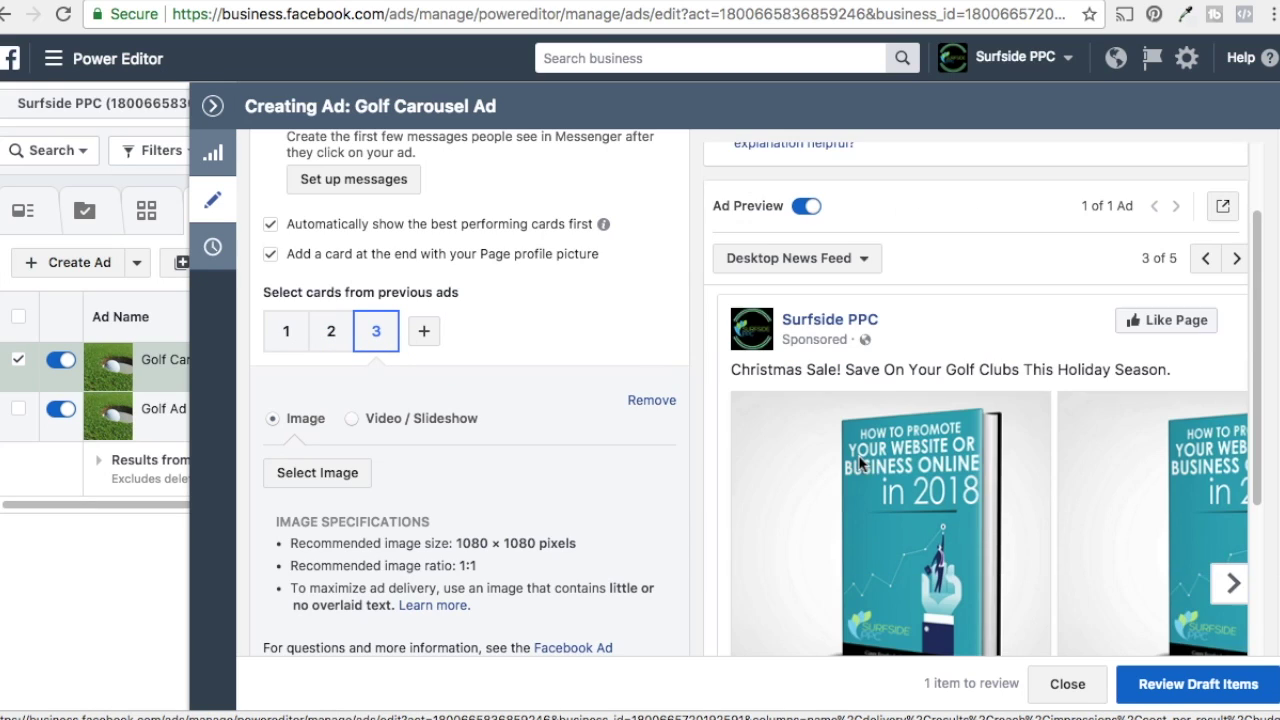
scroll(942, 465, "down", 4)
left_click(1235, 438)
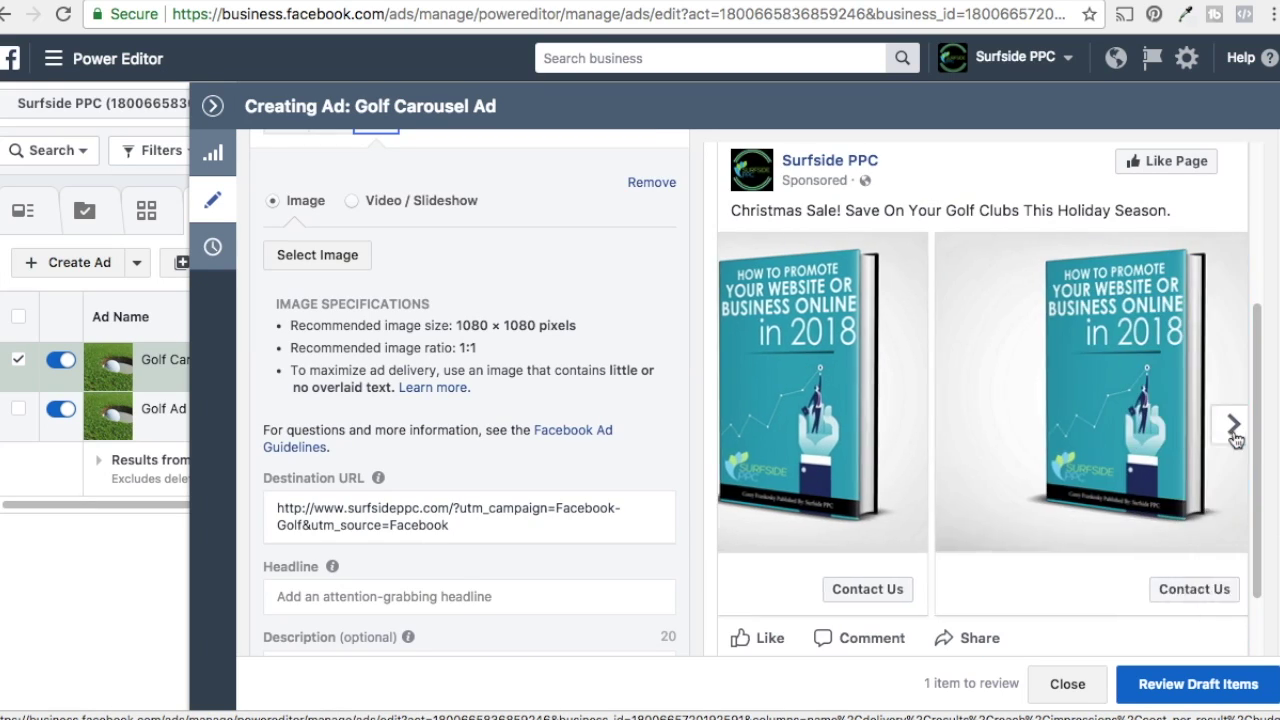
left_click(1238, 428)
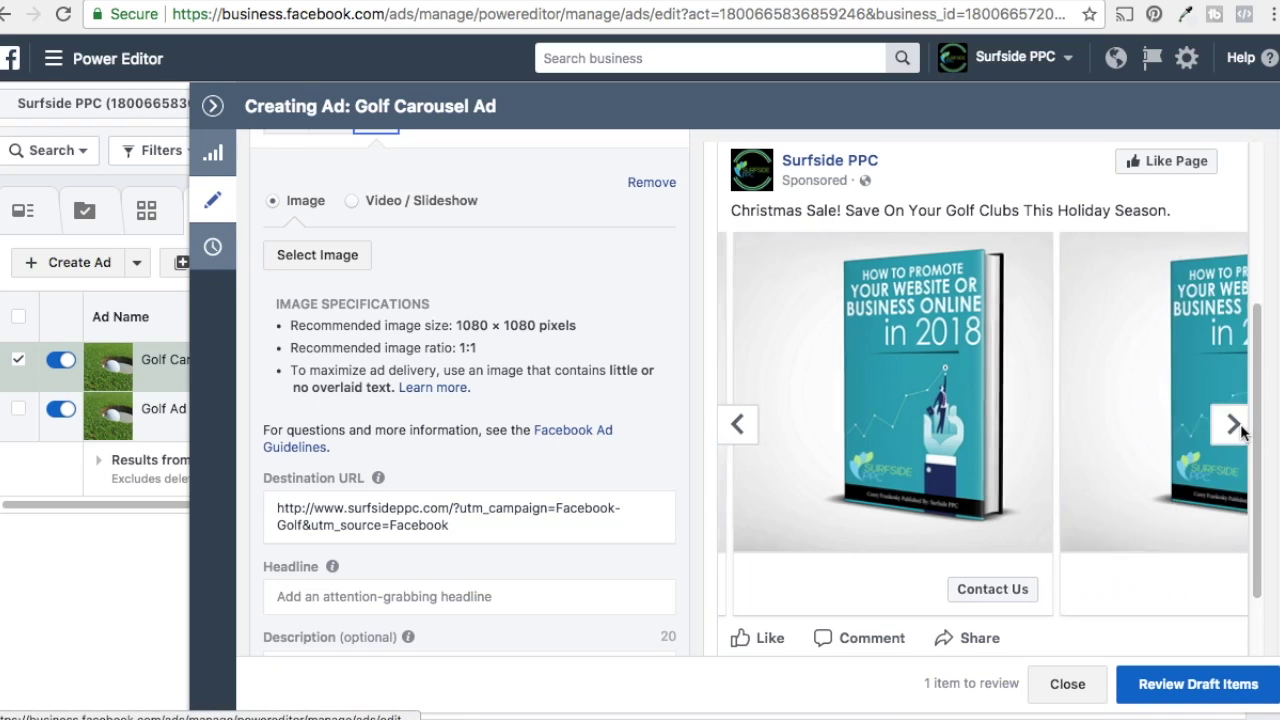
left_click(1236, 426)
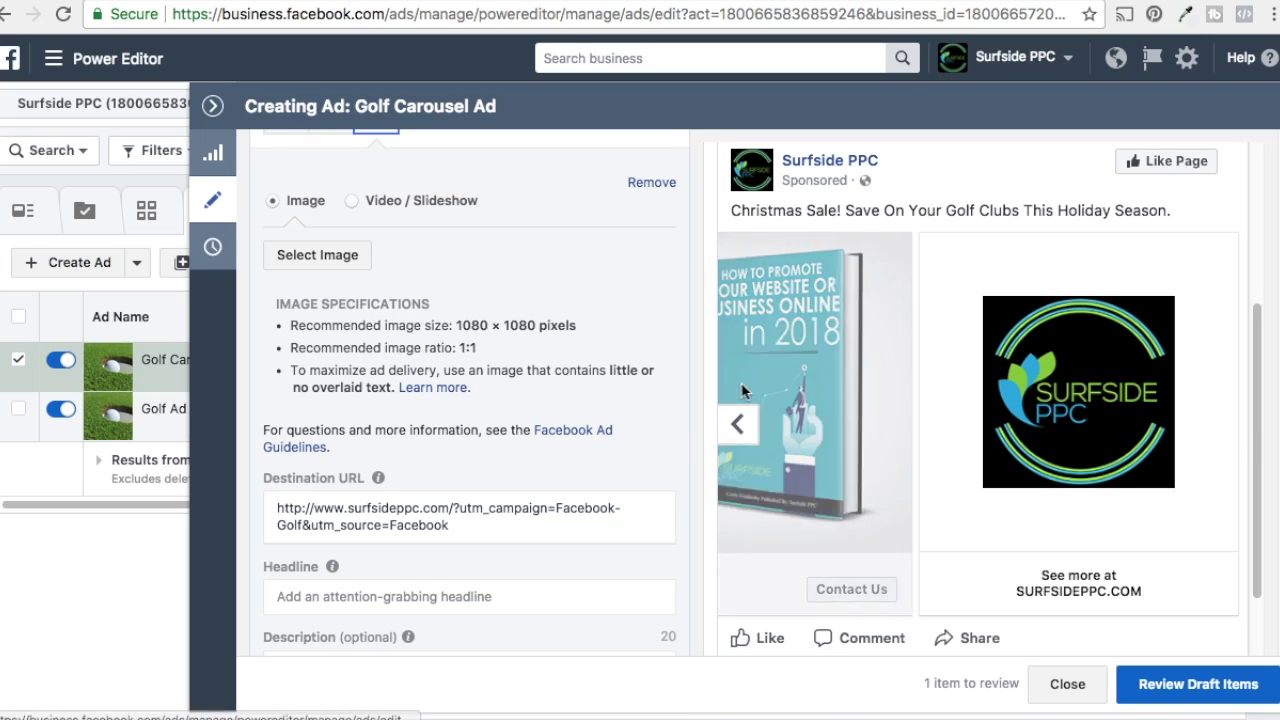
- Add four more cards to the carousel, for seven cards in all
scroll(556, 372, "up", 3)
left_click(428, 258)
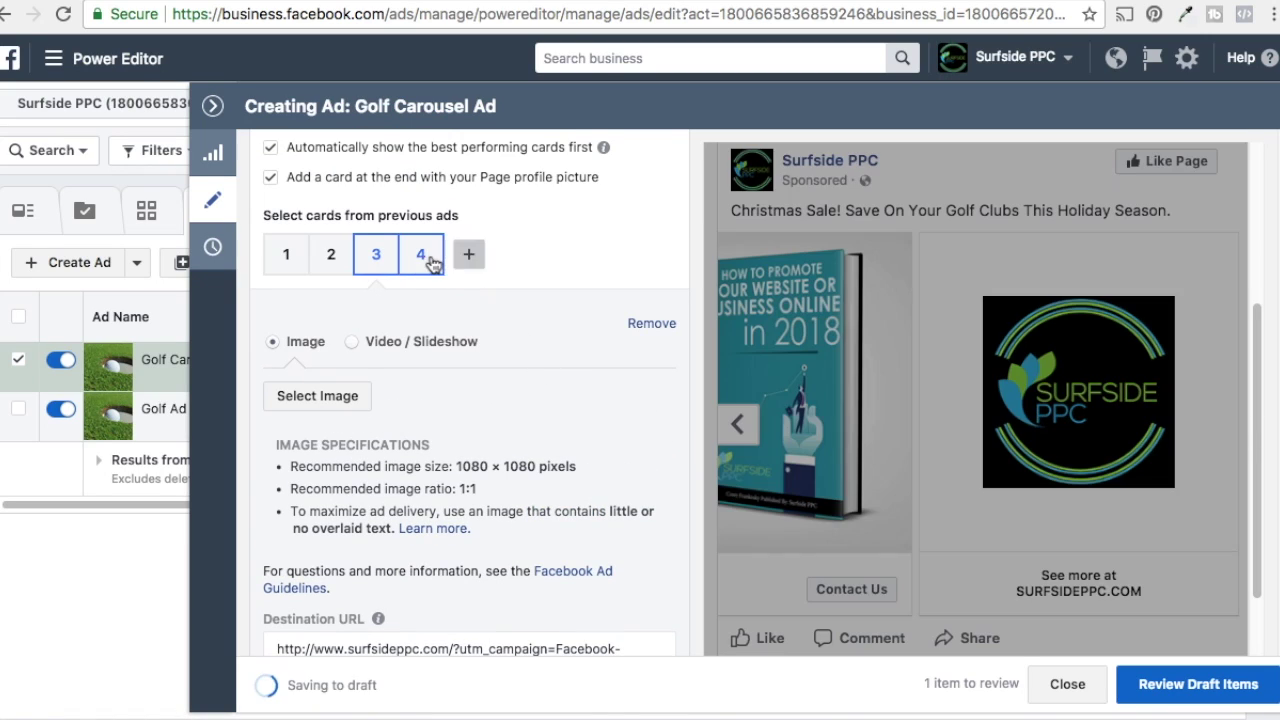
left_click(466, 256)
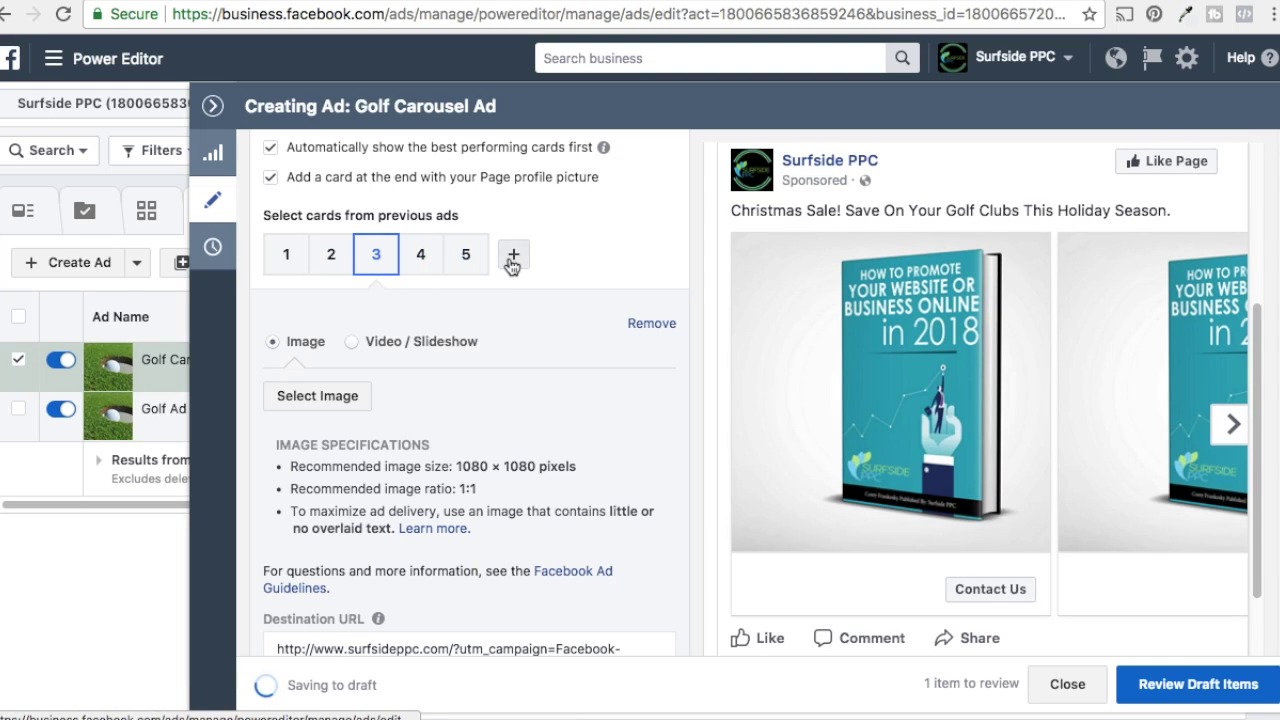
left_click(512, 257)
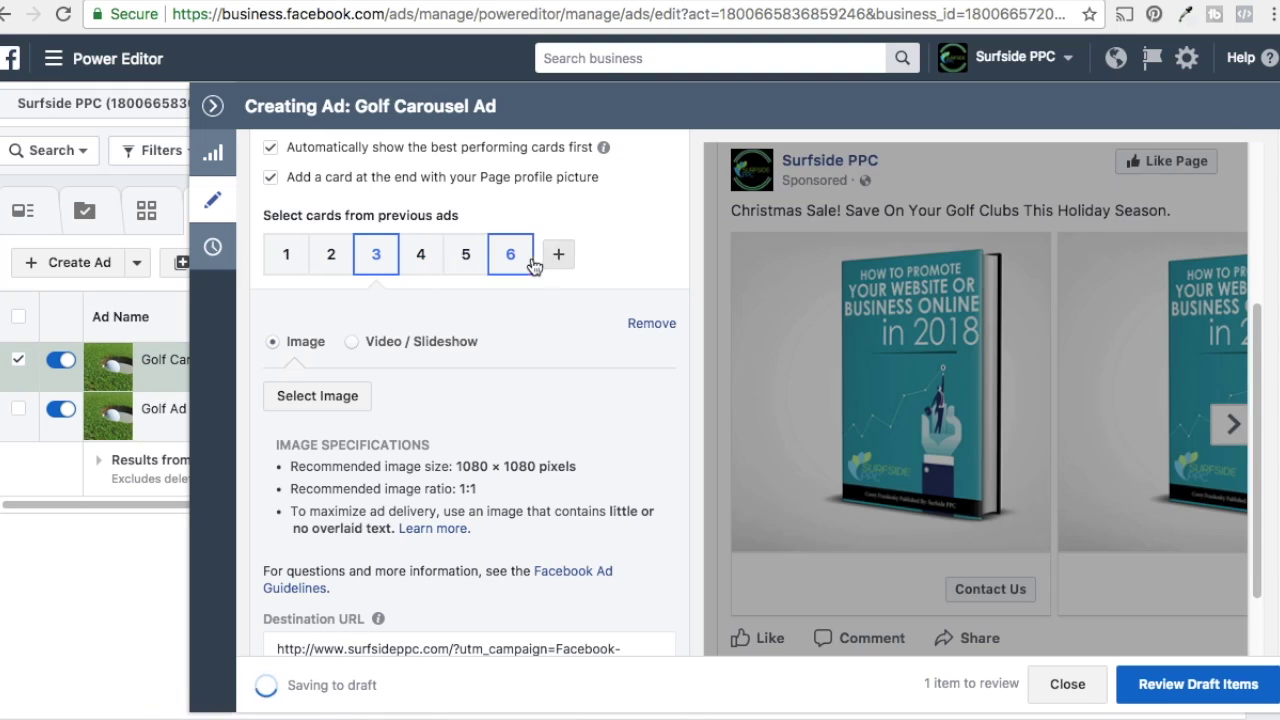
left_click(560, 256)
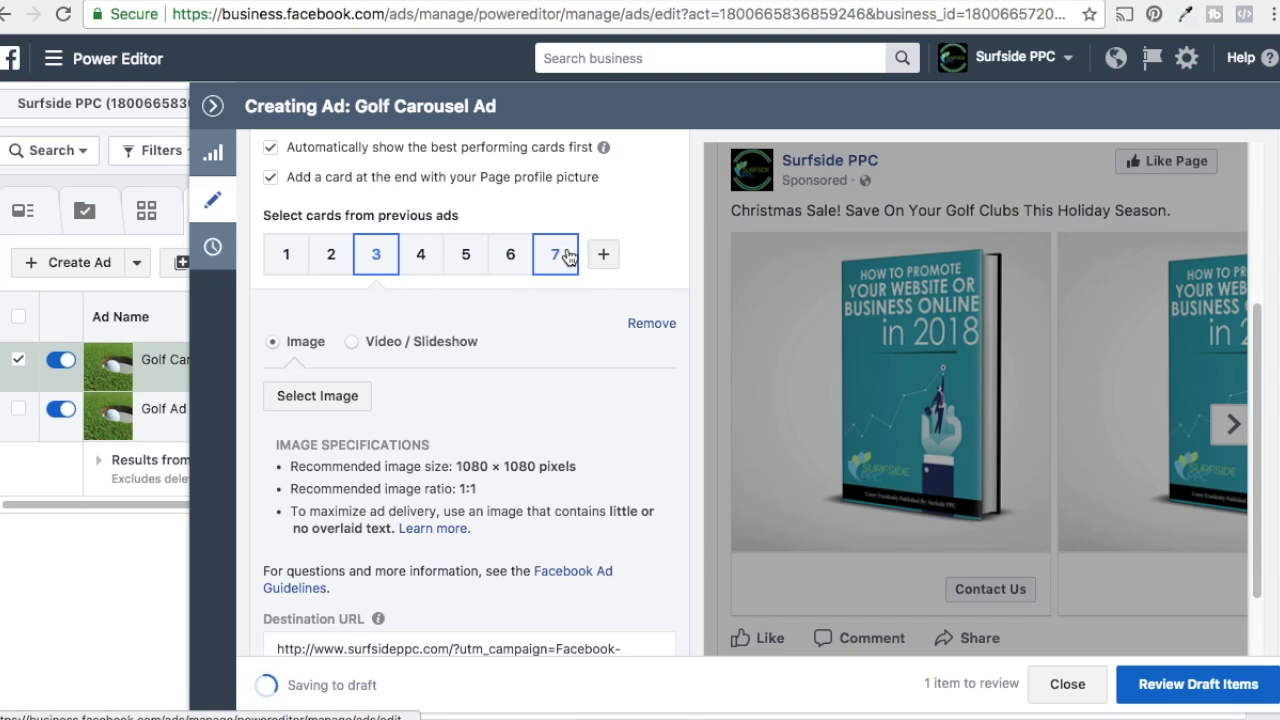
- Remove cards 7 and 6 from the carousel
left_click(562, 262)
left_click(645, 328)
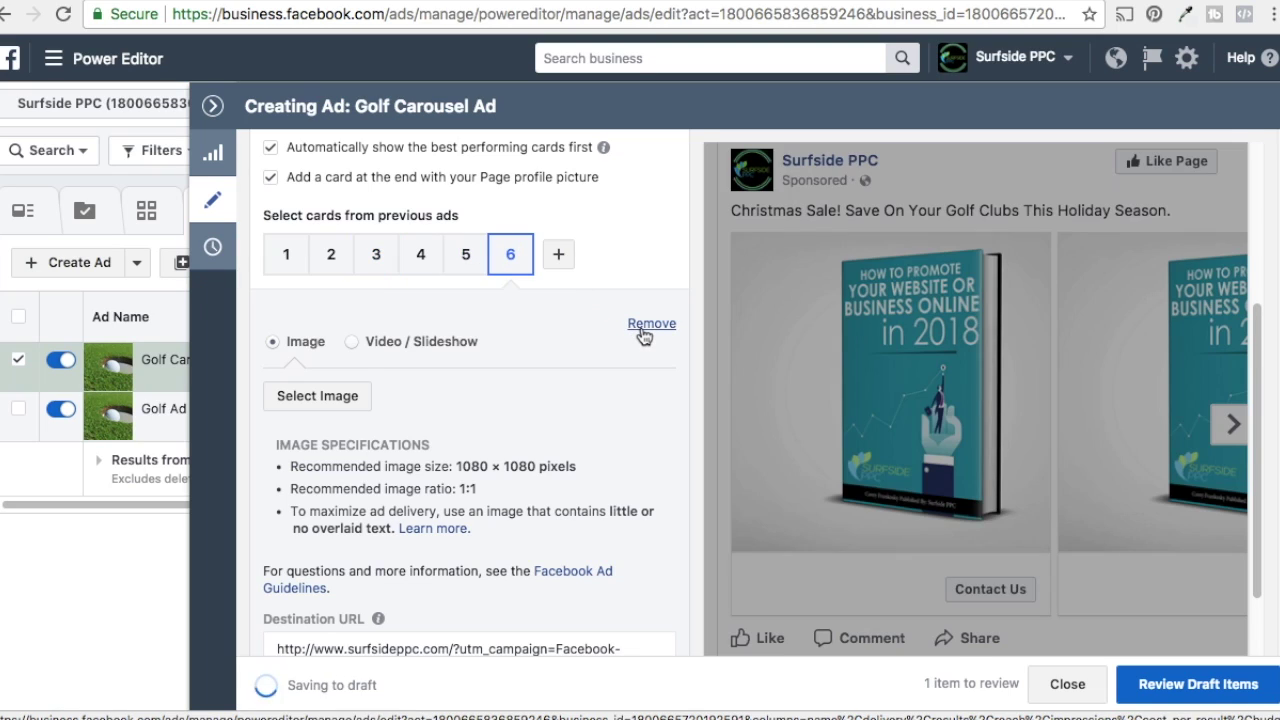
left_click(655, 328)
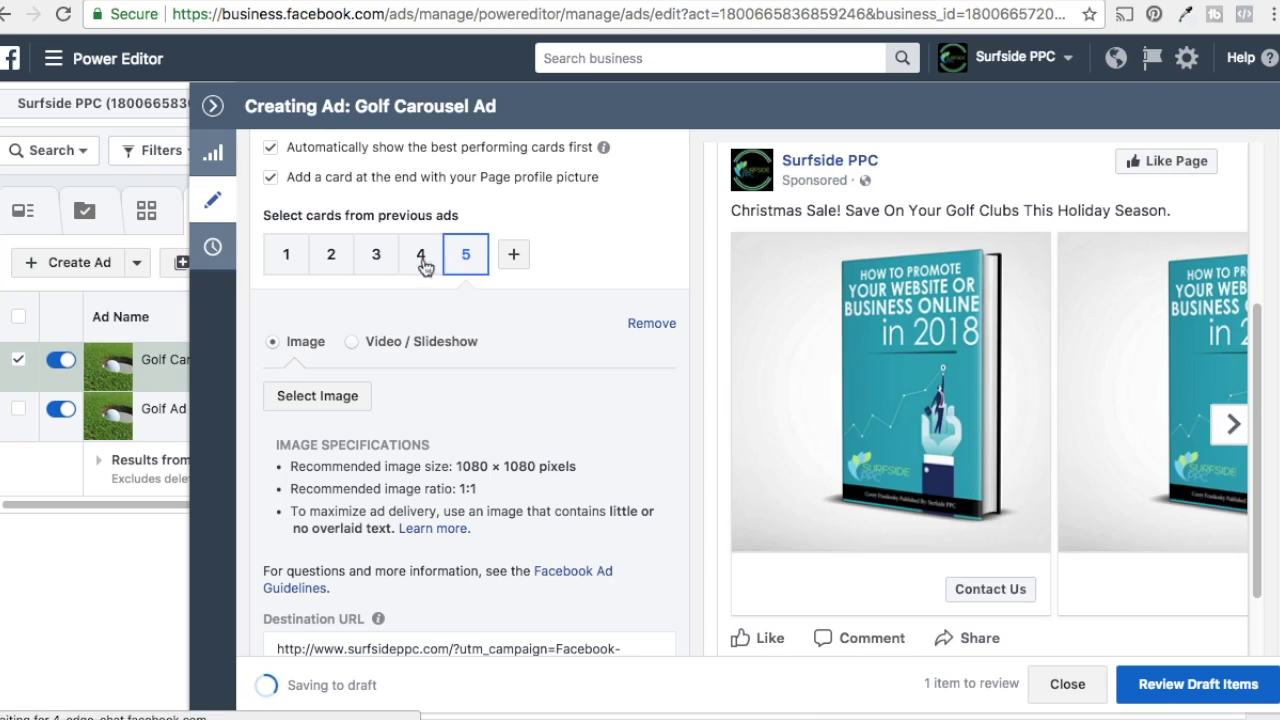
- Select card 1 and examine the best-performing-cards and Page profile picture options, going through the ad preview to its end card
left_click(288, 256)
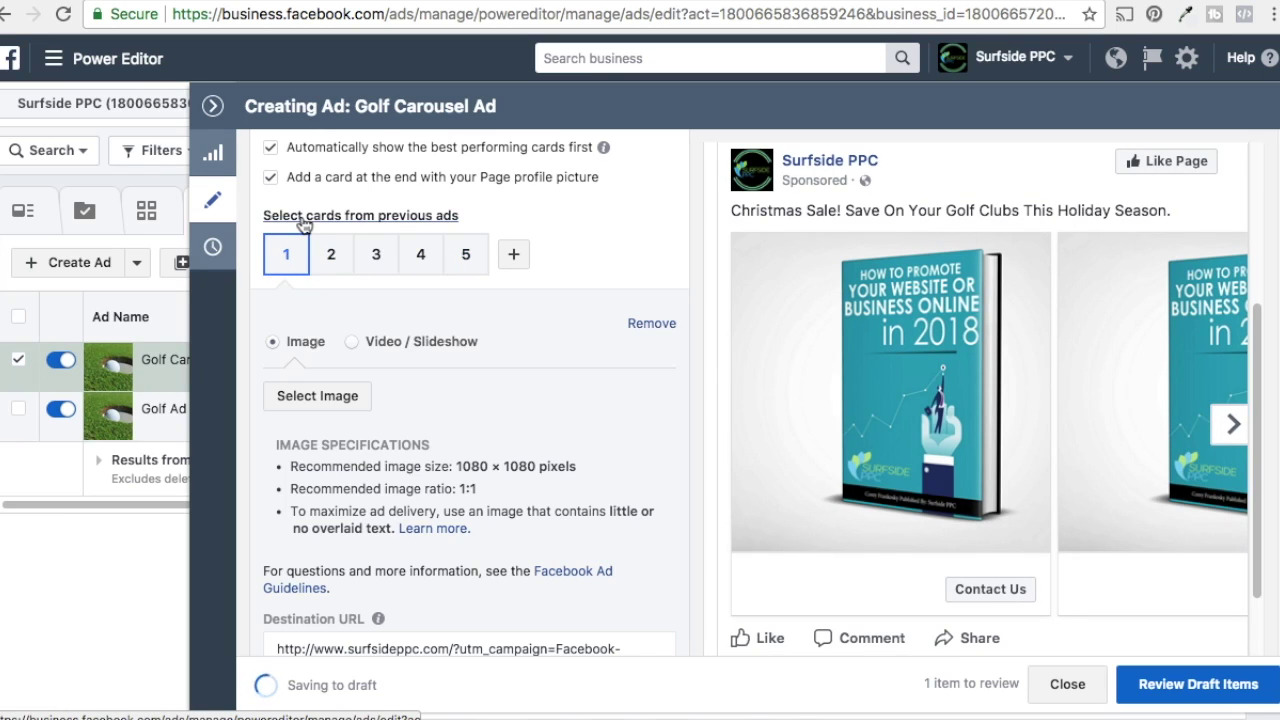
scroll(686, 315, "up", 2)
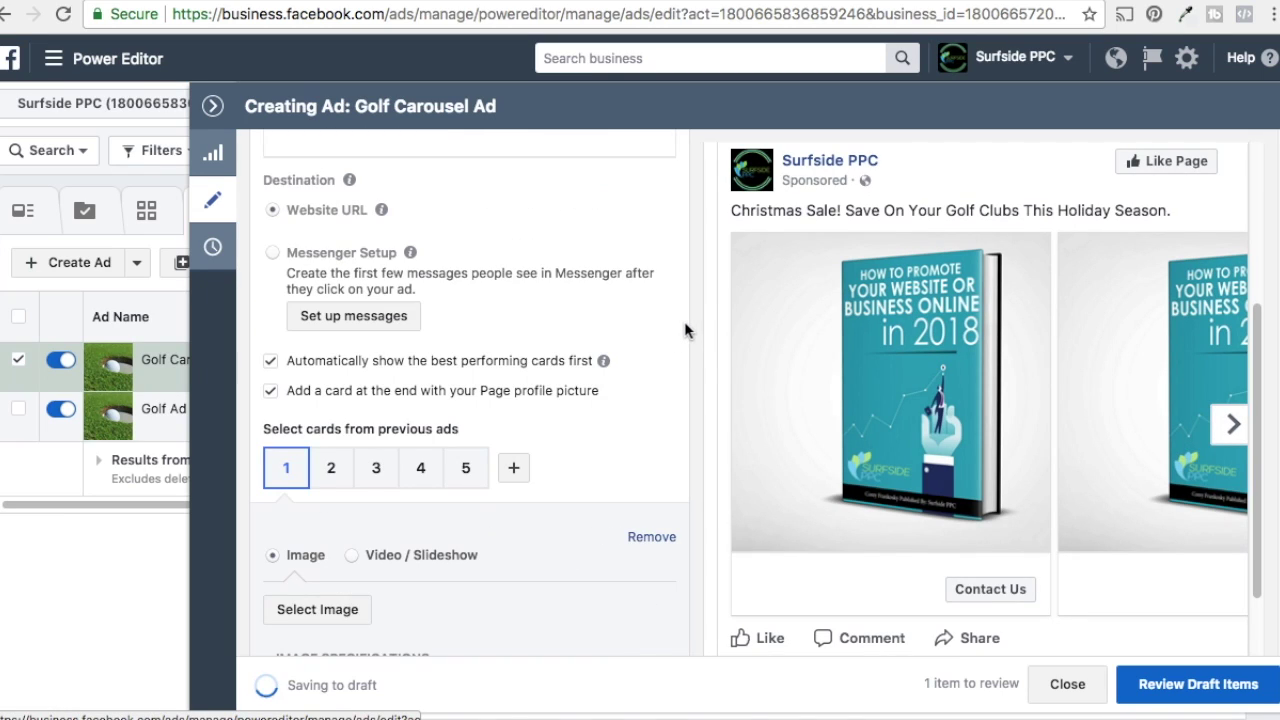
scroll(684, 321, "down", 1)
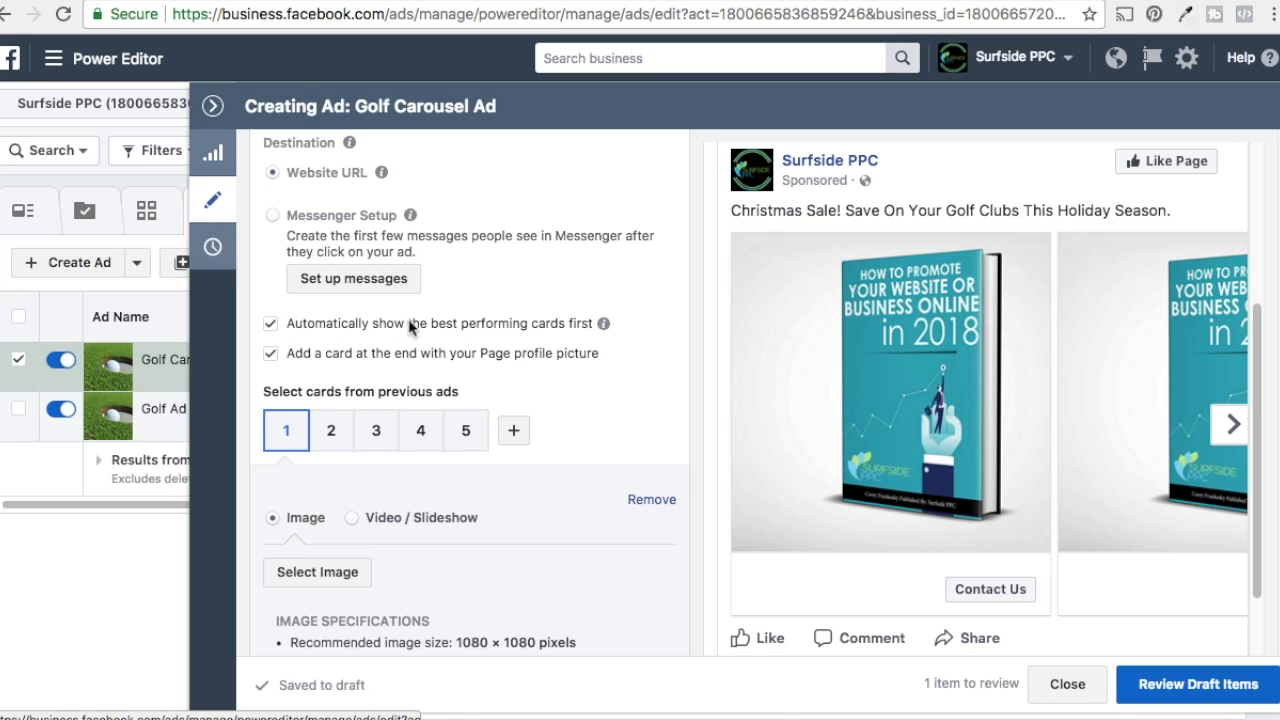
mouse_move(603, 326)
left_click(1235, 428)
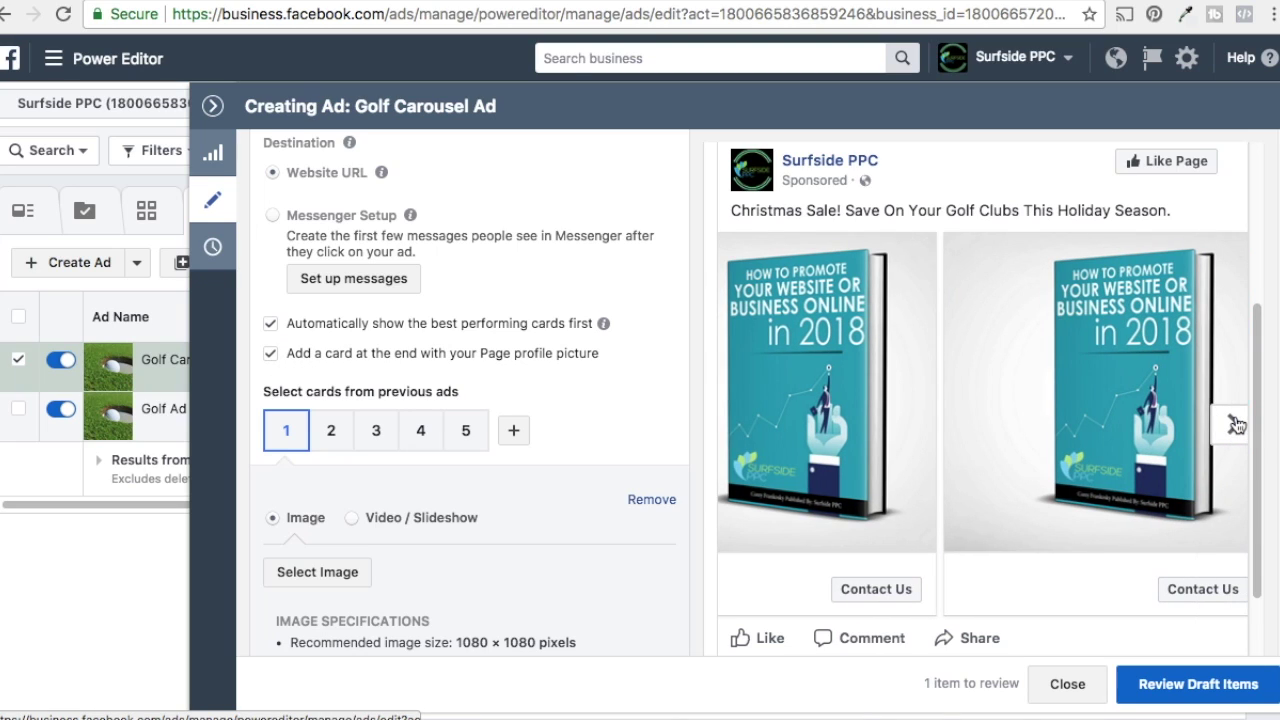
left_click(1235, 426)
left_click(1235, 427)
left_click(1236, 427)
left_click(1236, 428)
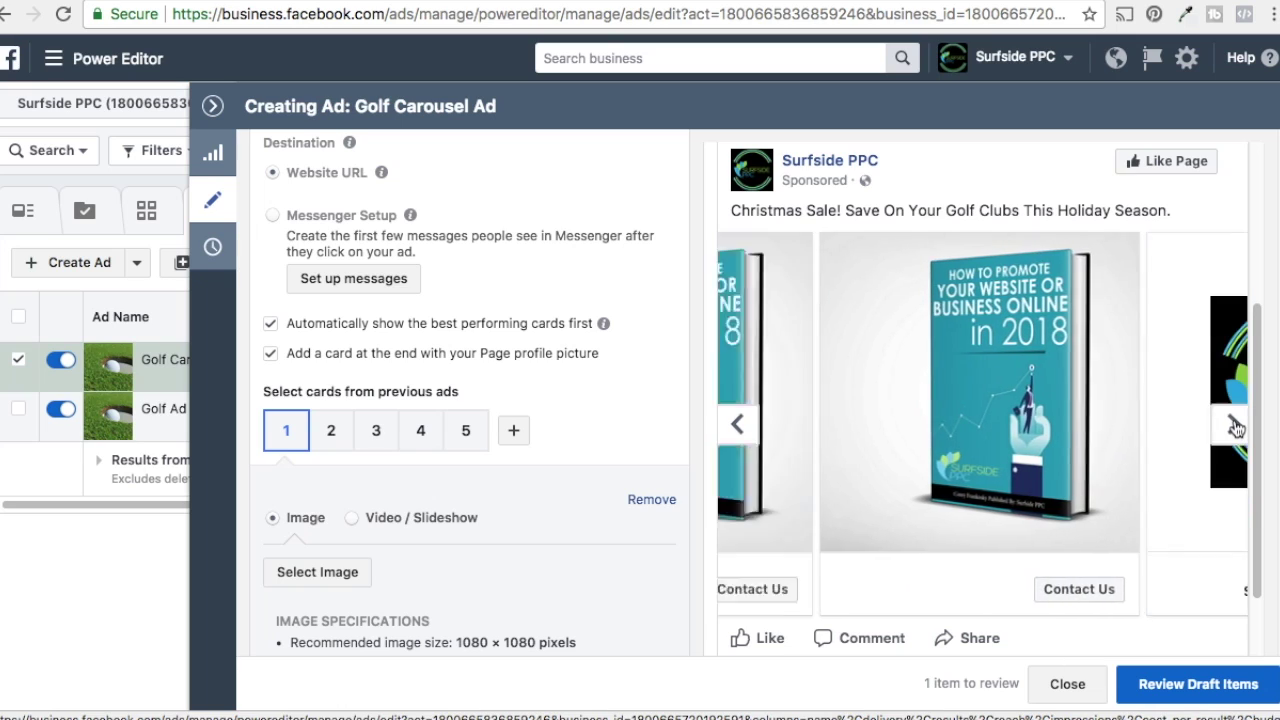
left_click(1235, 428)
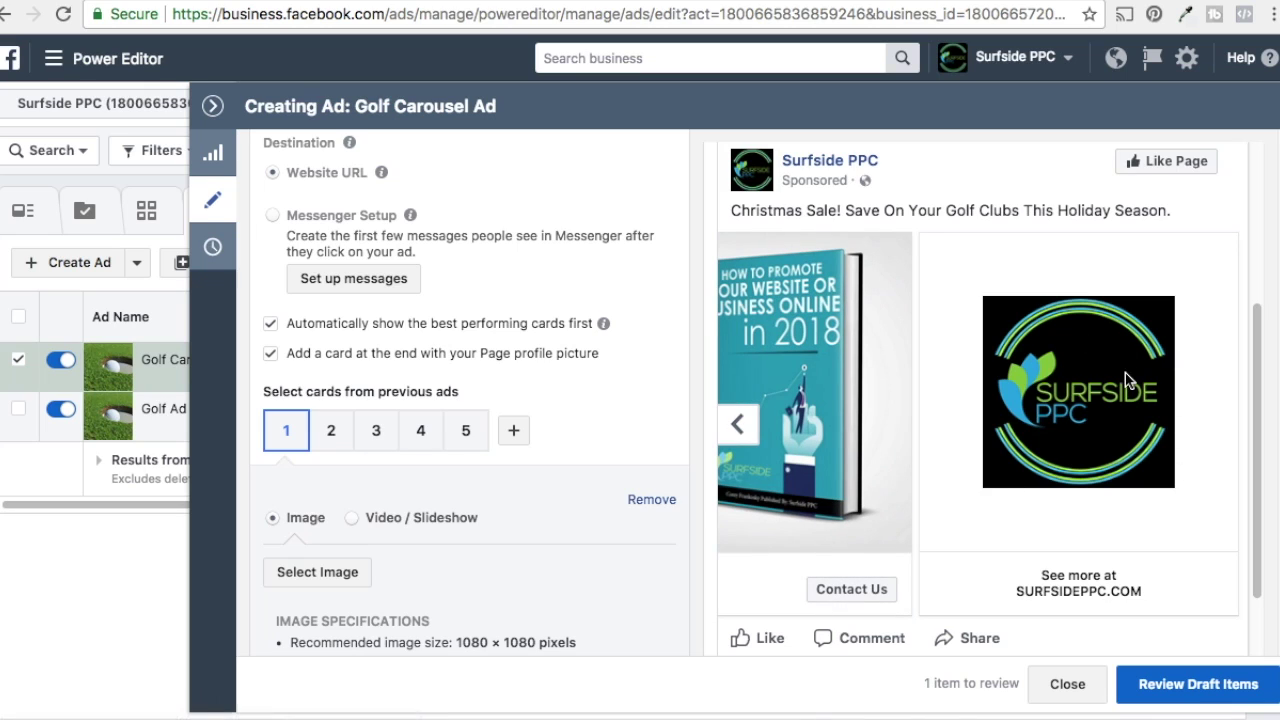
scroll(600, 350, "down", 3)
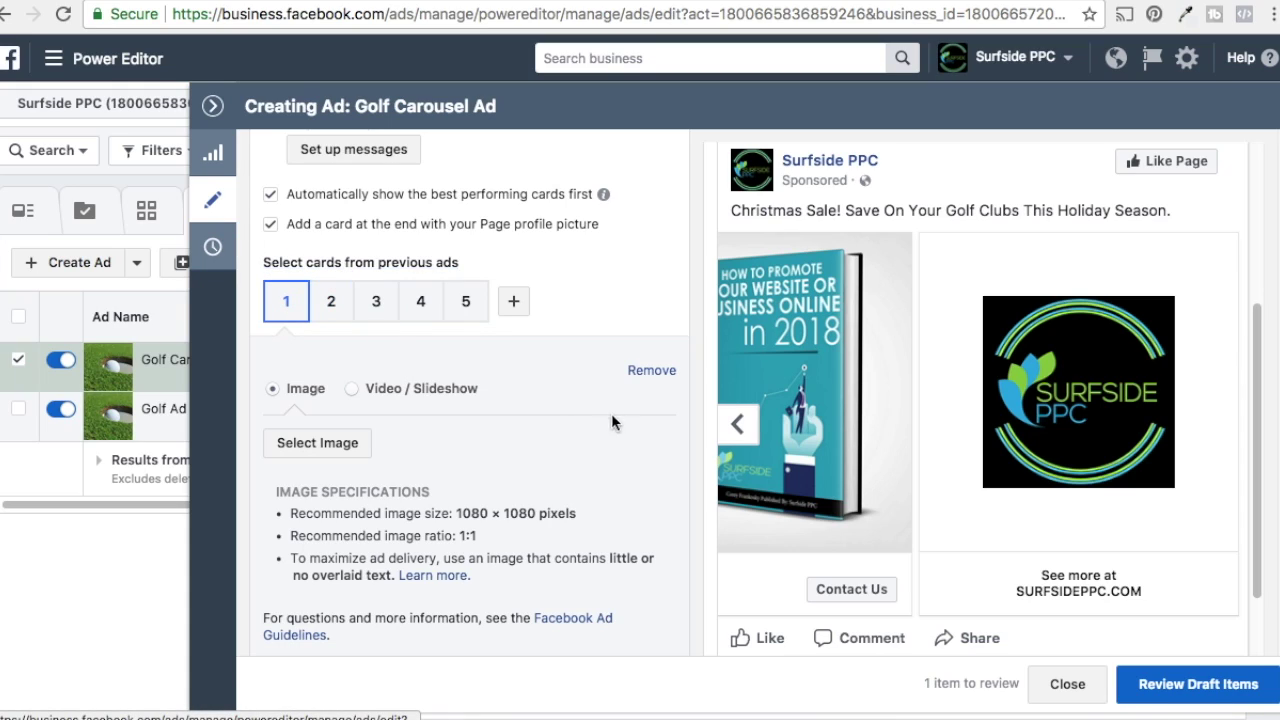
scroll(557, 391, "down", 1)
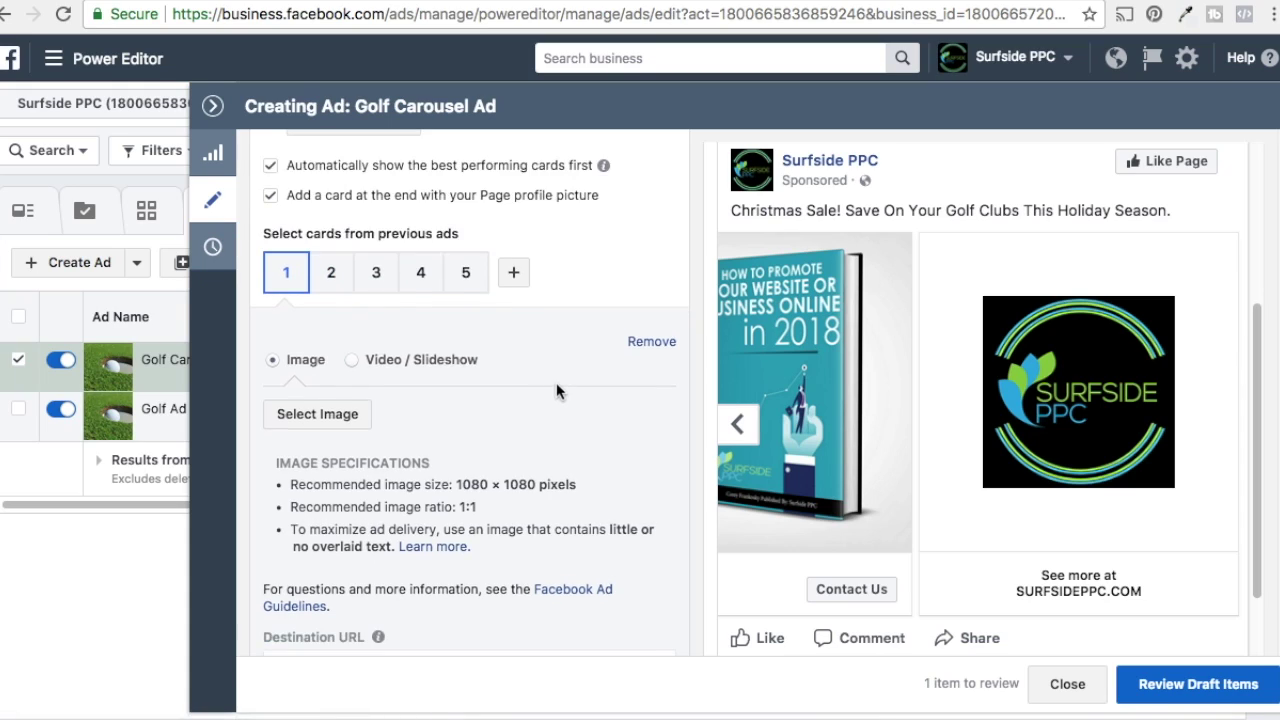
- Set card 1's image to golf driver.png from the image library and return the ad preview to the first card
left_click(311, 420)
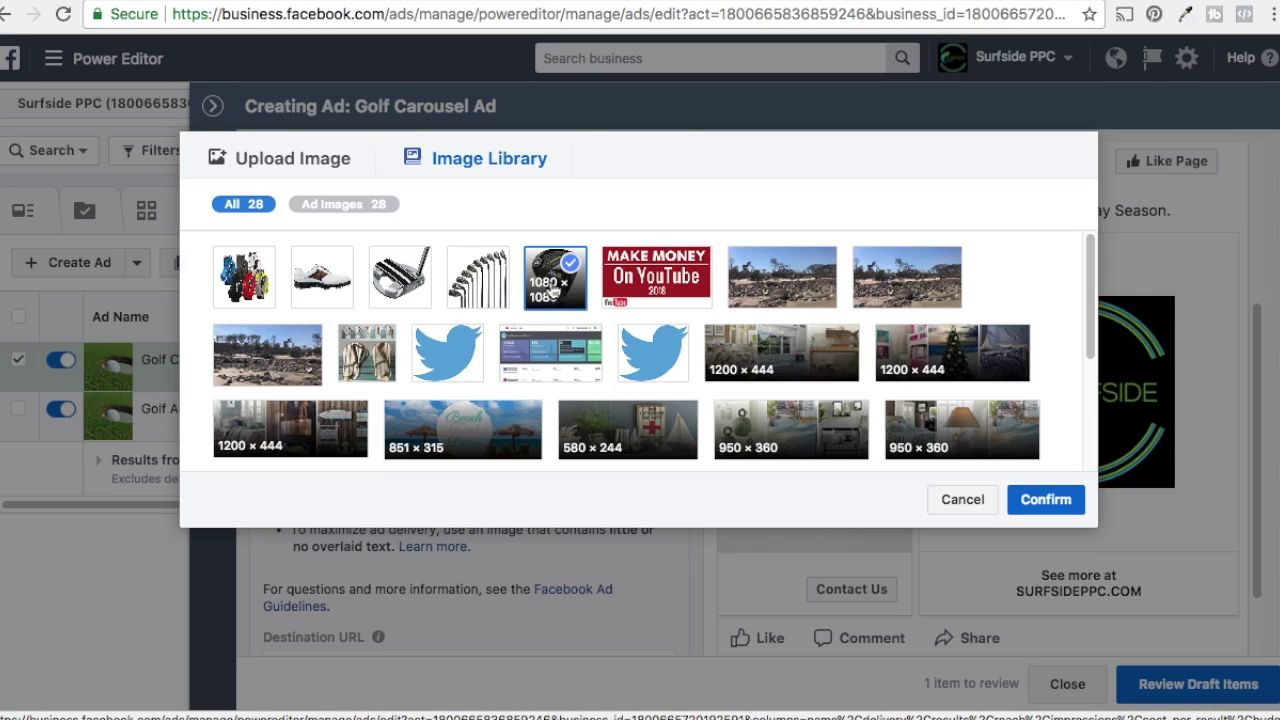
left_click(1045, 499)
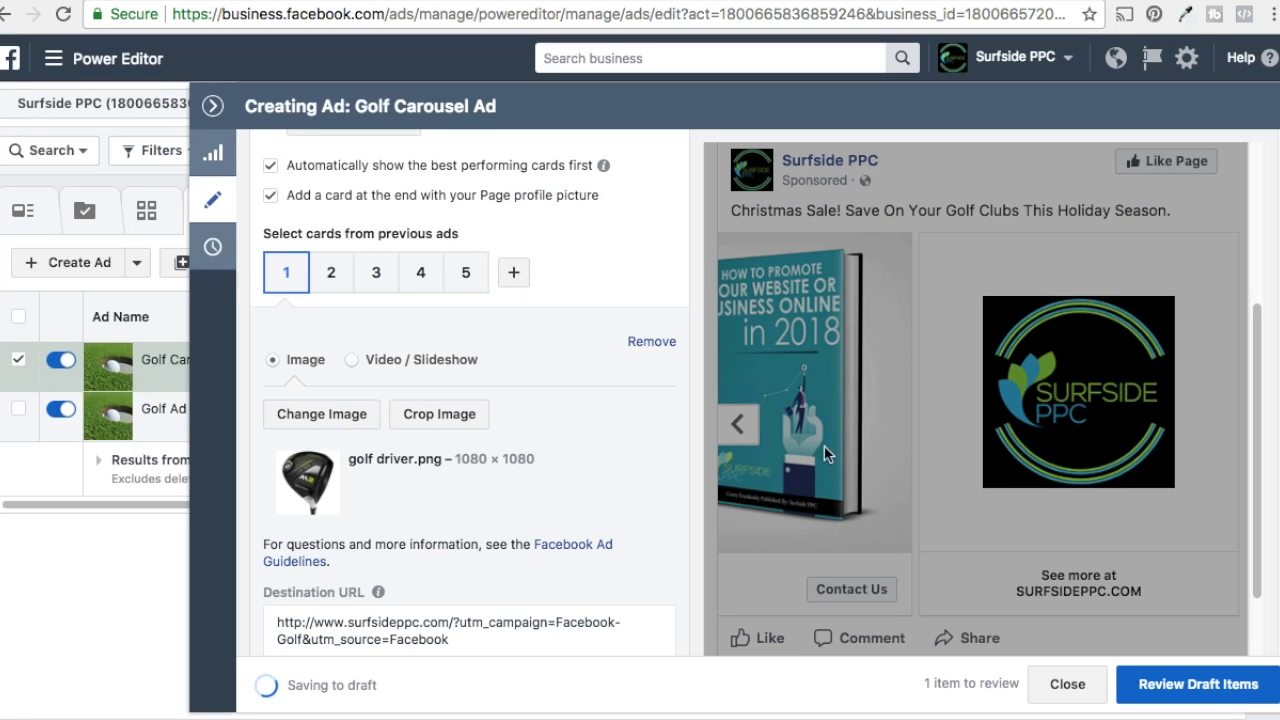
left_click(739, 423)
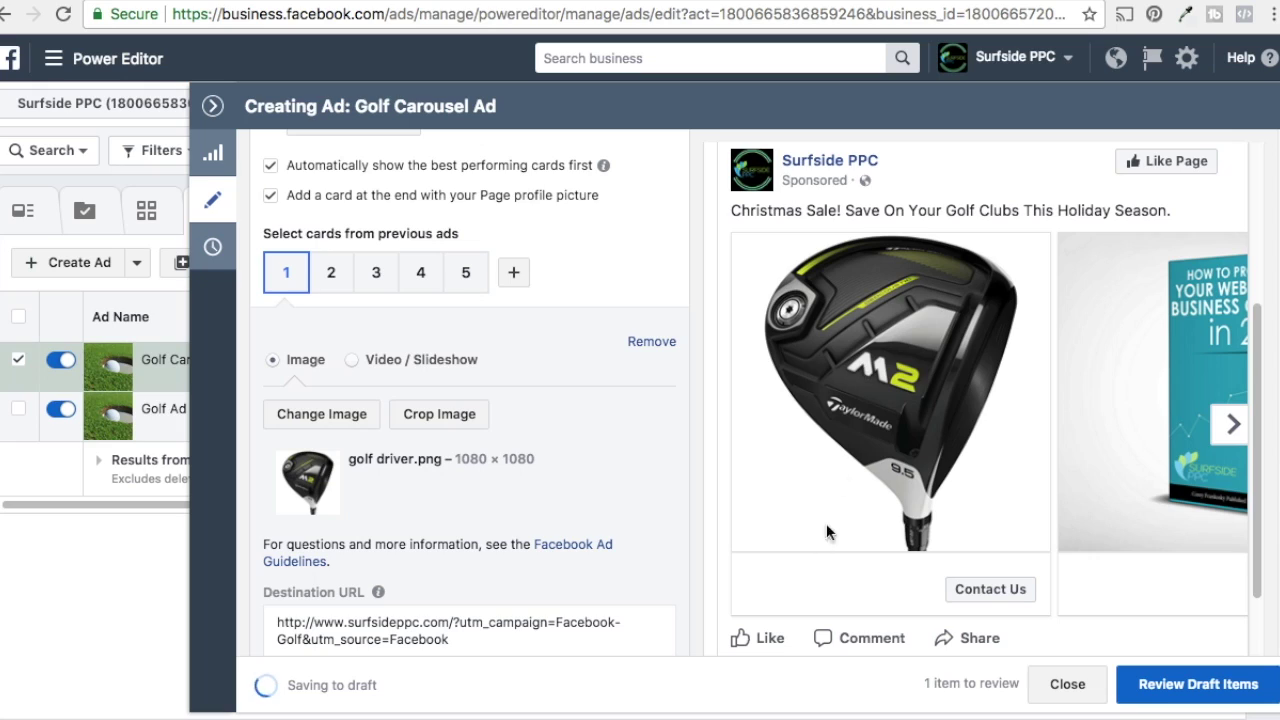
mouse_move(290, 273)
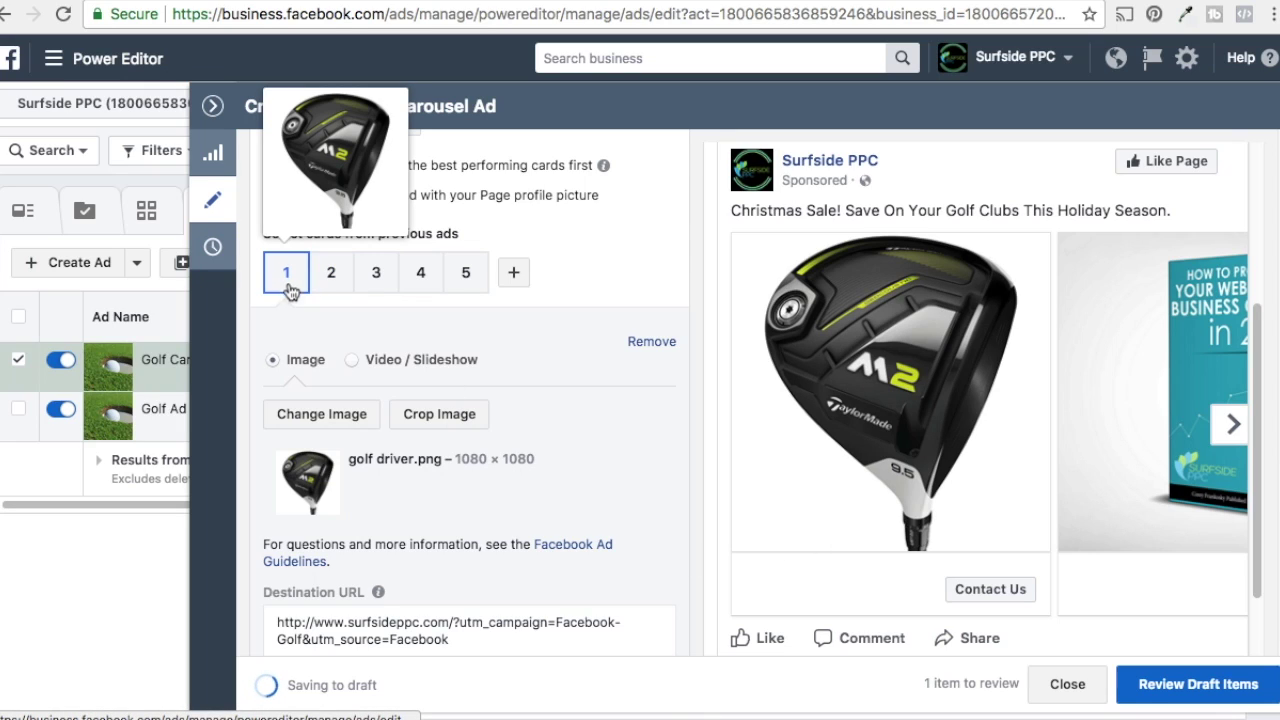
left_click(333, 275)
left_click(290, 275)
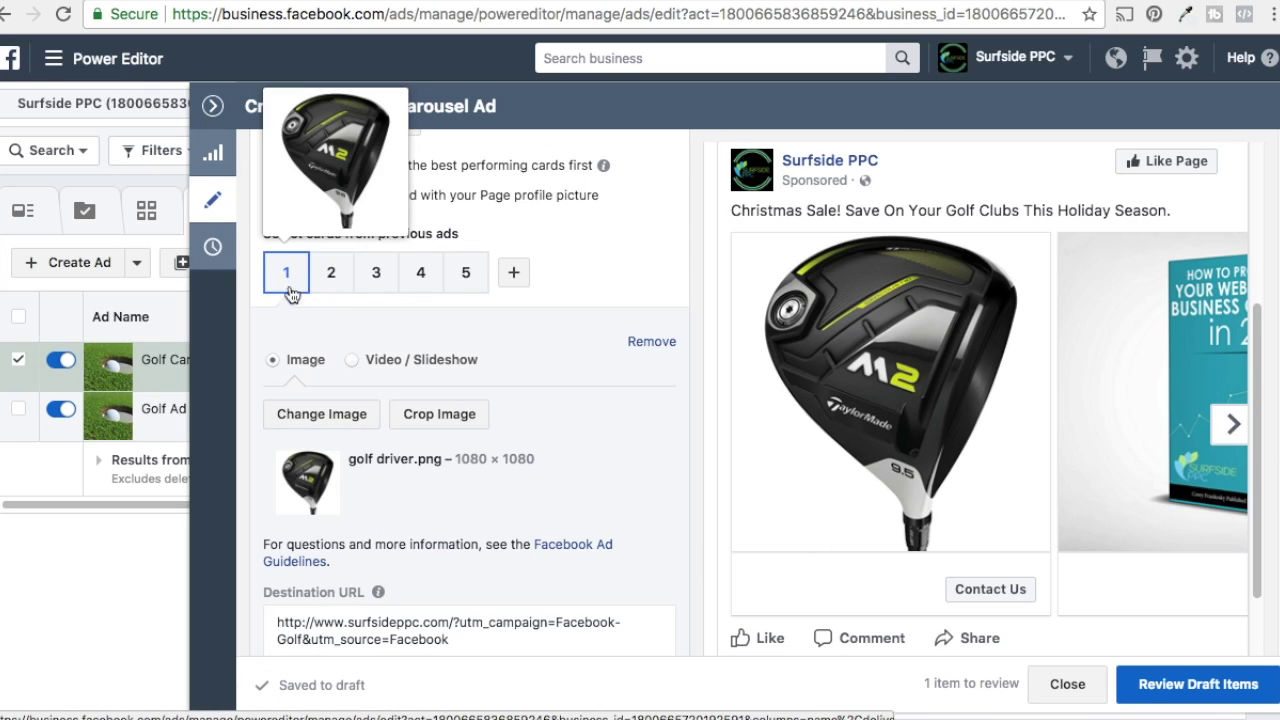
- Examine card 1's destination URL, headline and description fields, and switch to the Golf Galaxy men's golf drivers page to look it over
scroll(295, 435, "down", 1)
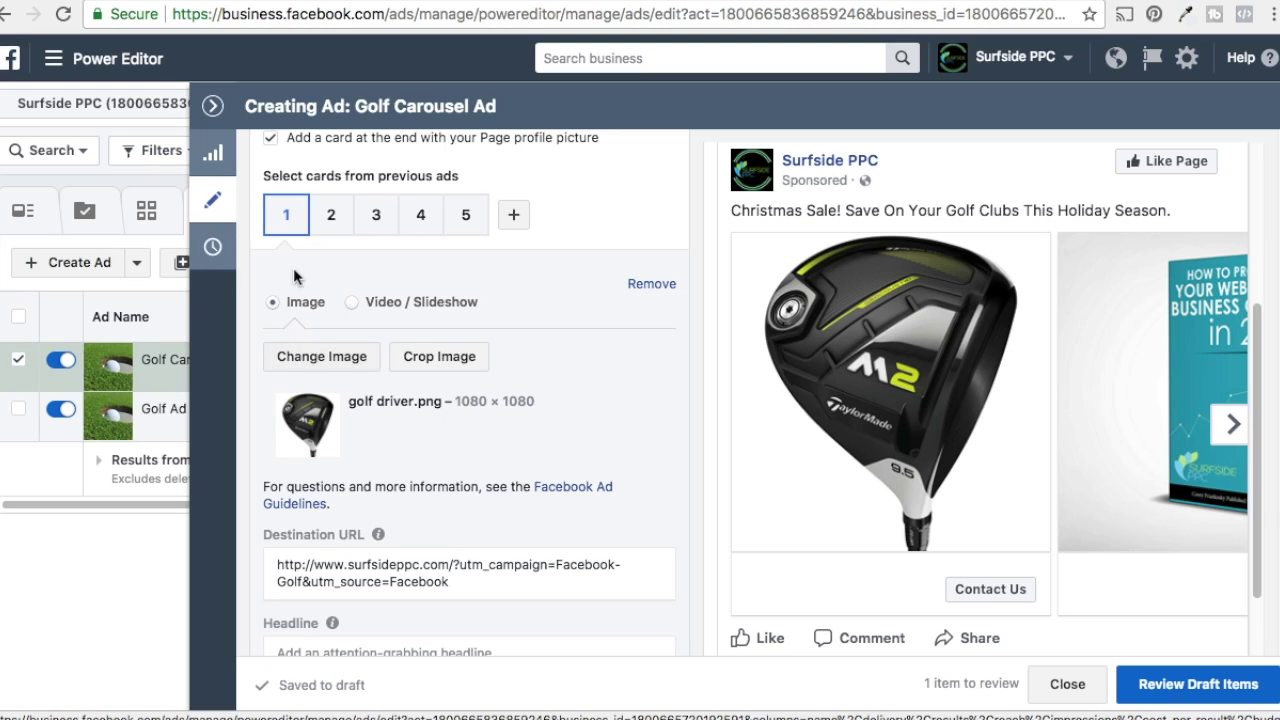
scroll(537, 434, "down", 3)
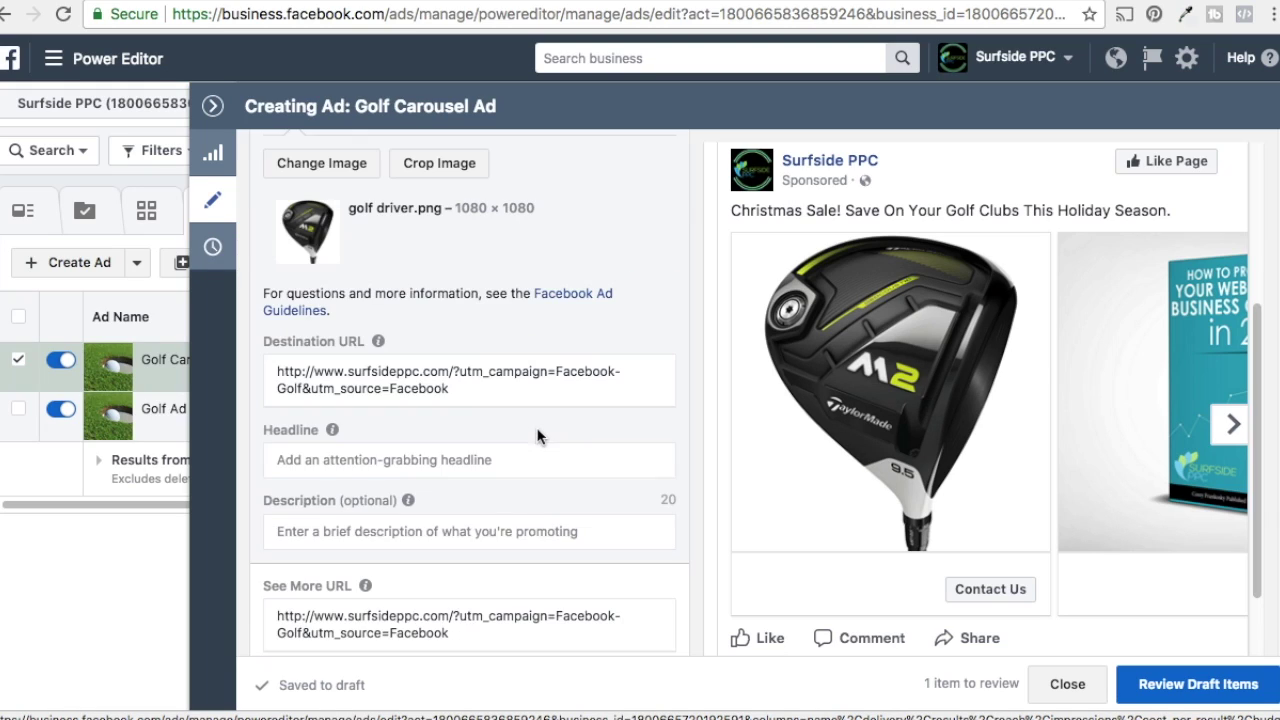
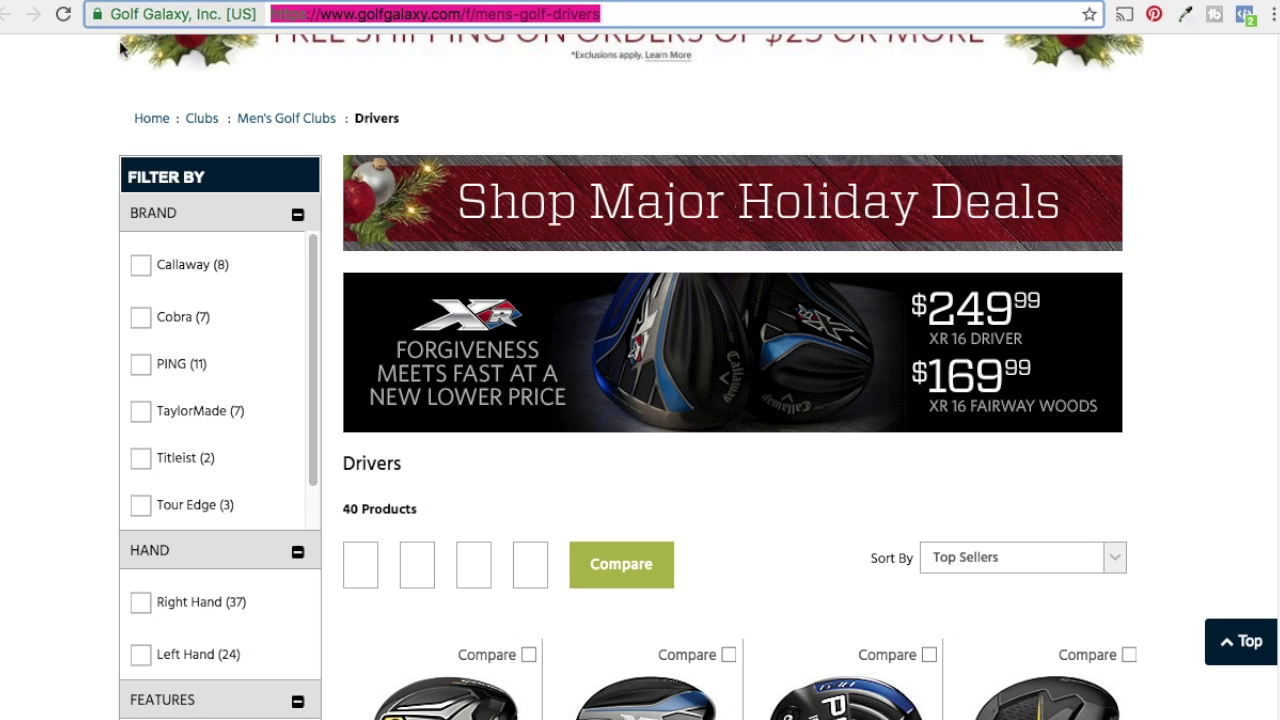
scroll(46, 157, "up", 3)
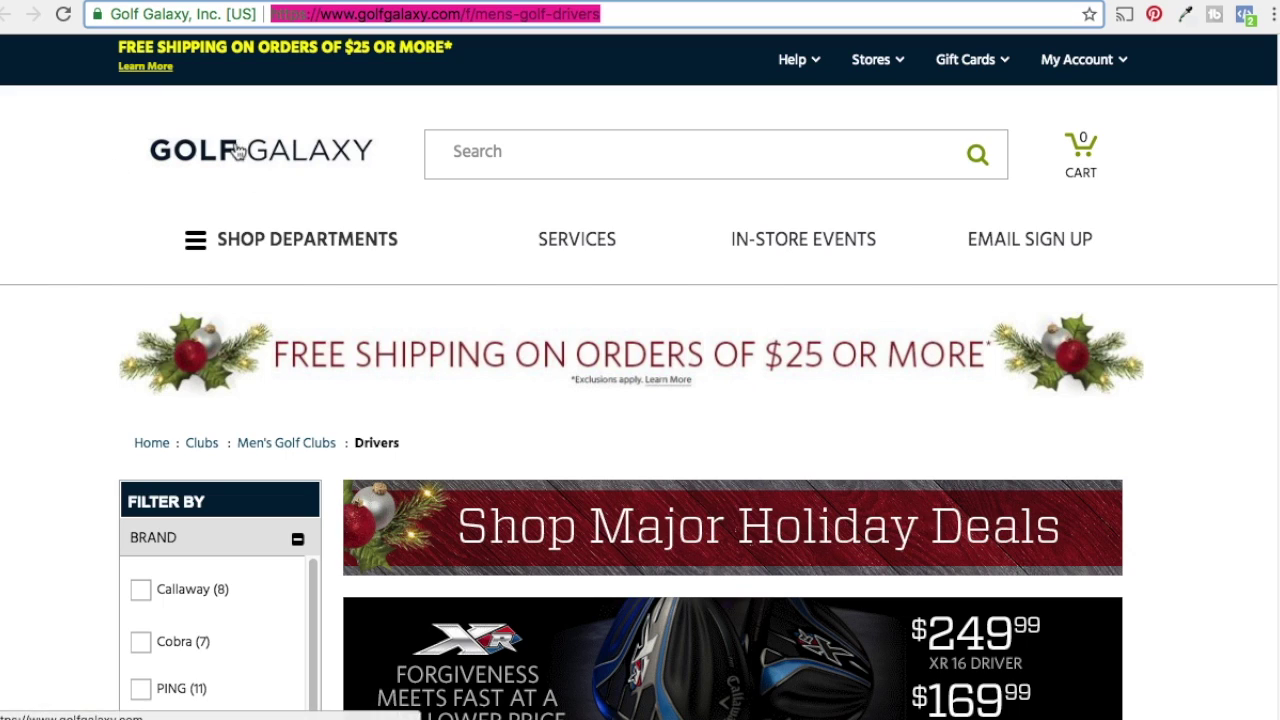
scroll(30, 270, "down", 1)
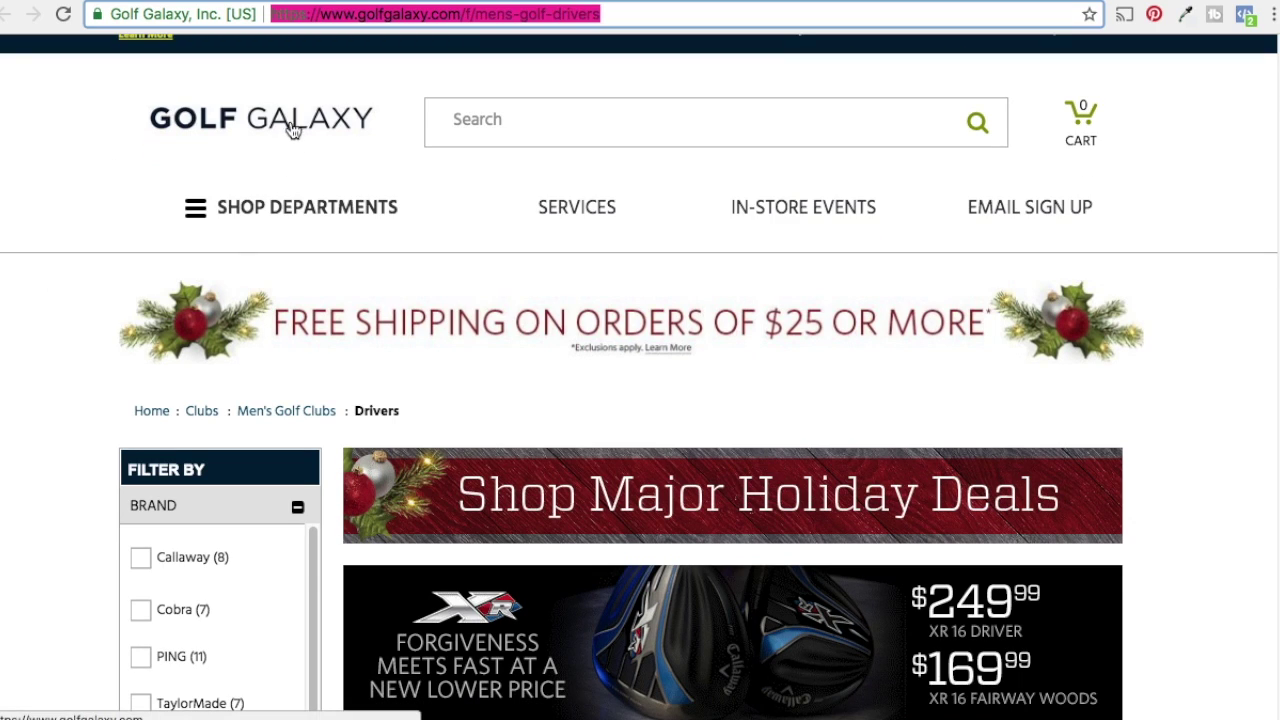
scroll(18, 295, "down", 5)
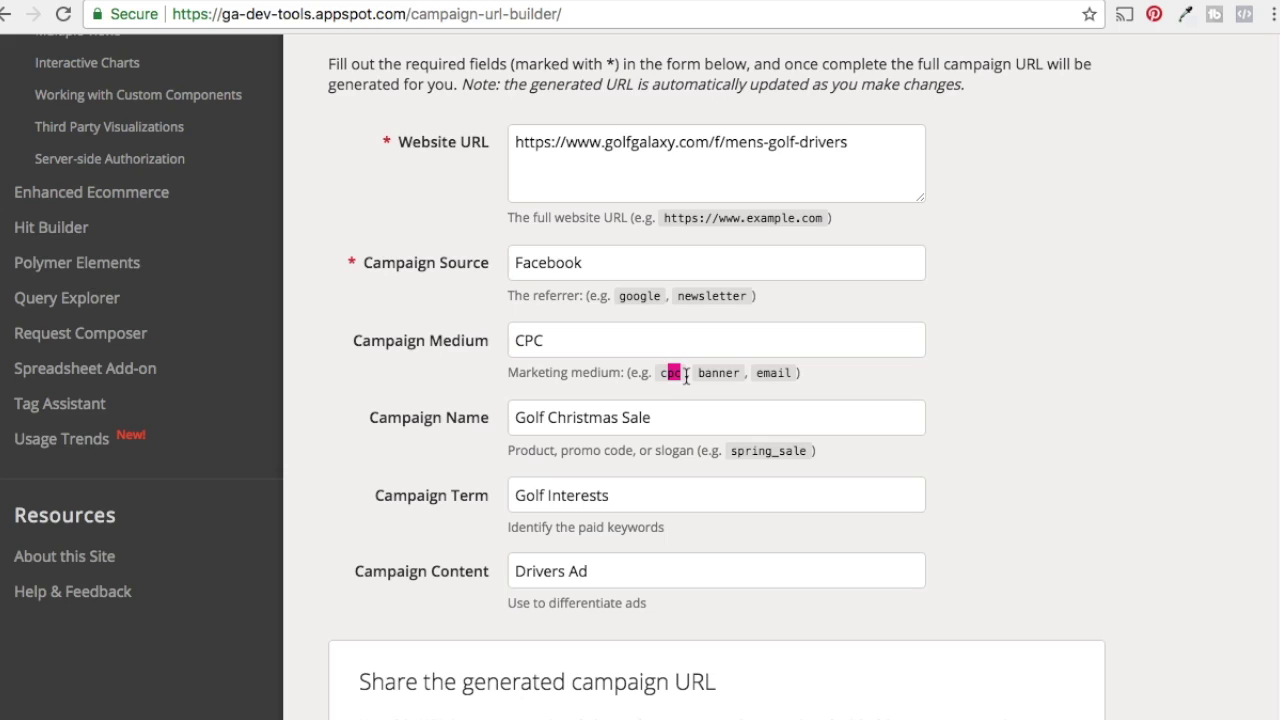
- Examine the Campaign Name, Campaign Term and Campaign Content entries for the drivers page in the Campaign URL Builder
left_click_drag(516, 418, 648, 422)
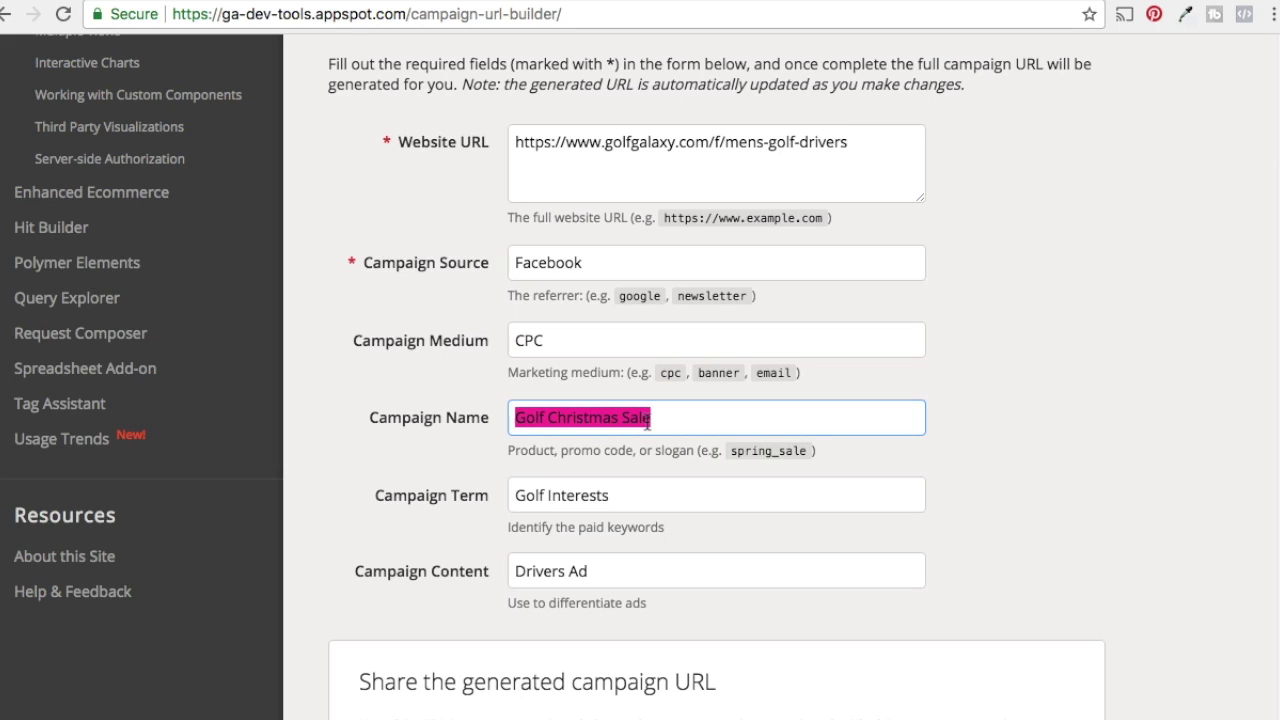
left_click(664, 442)
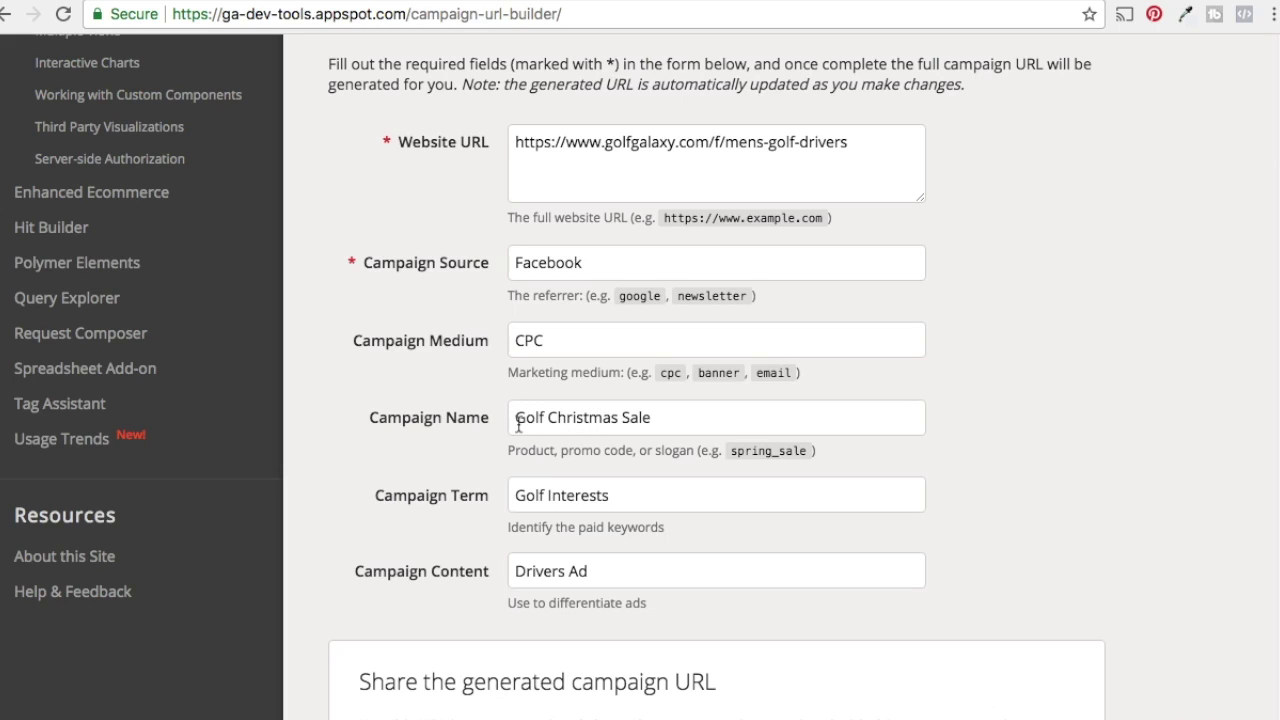
left_click_drag(612, 494, 509, 492)
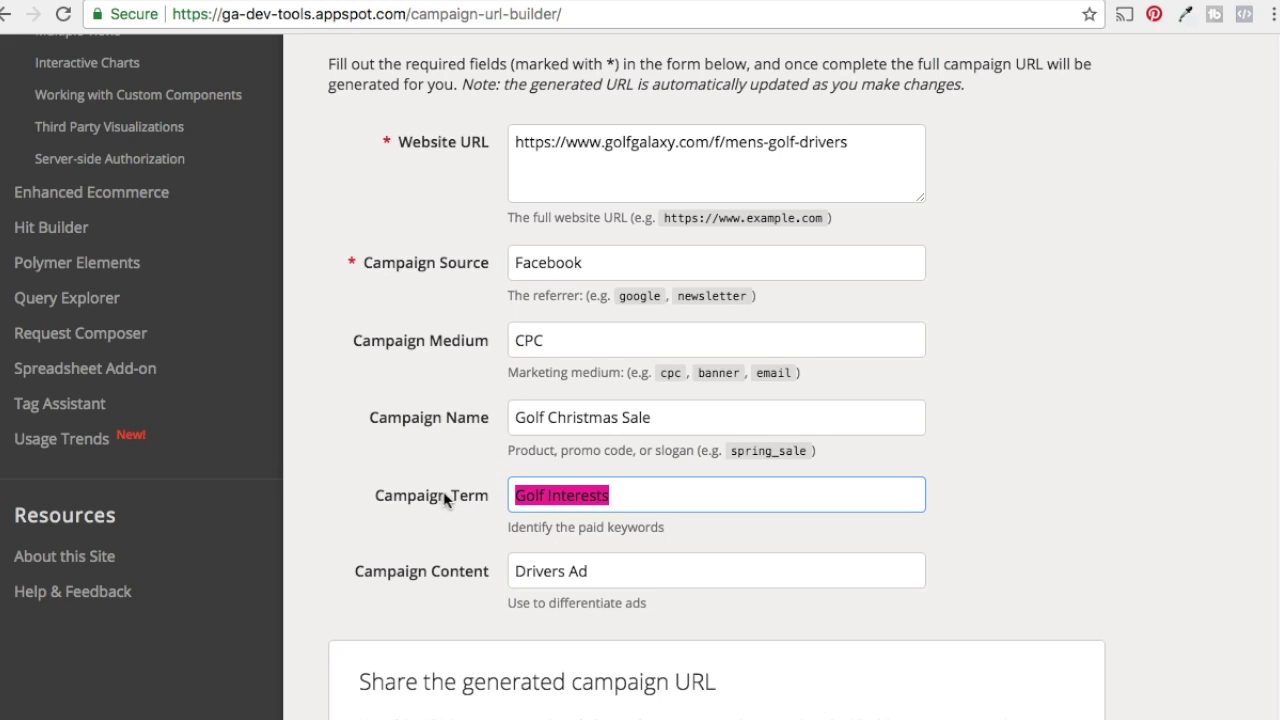
left_click(553, 498)
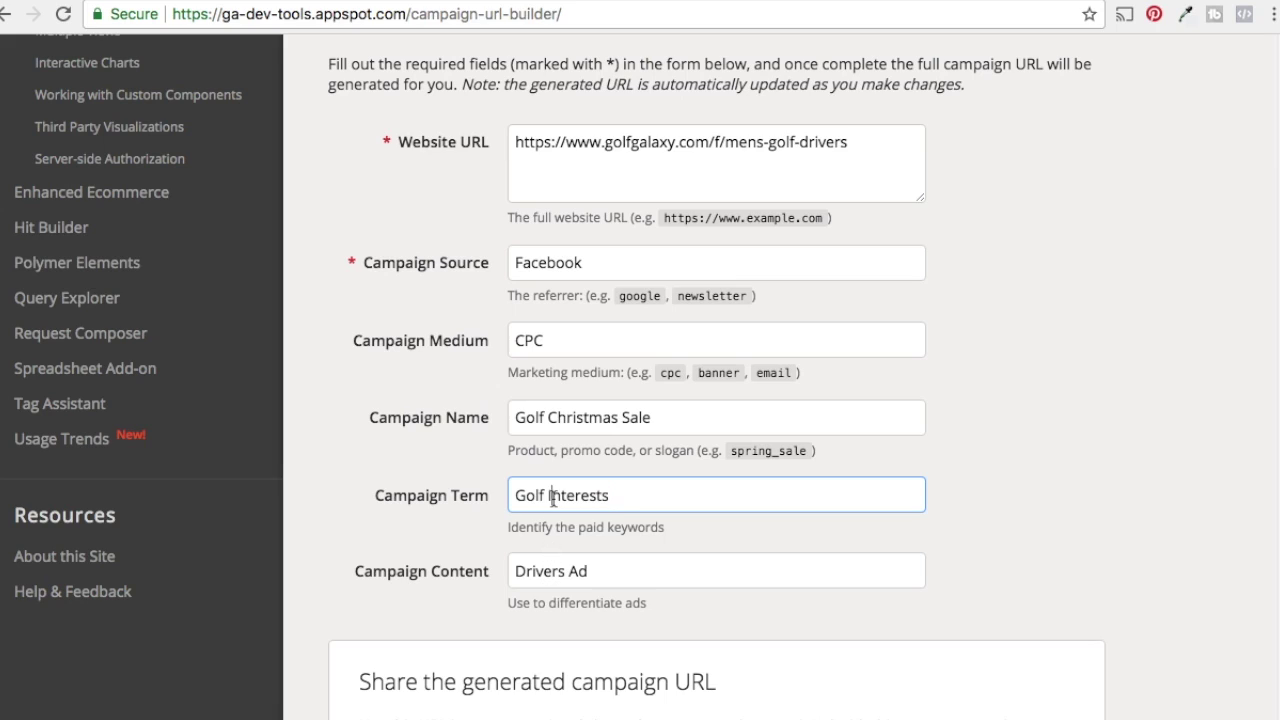
scroll(354, 460, "down", 1)
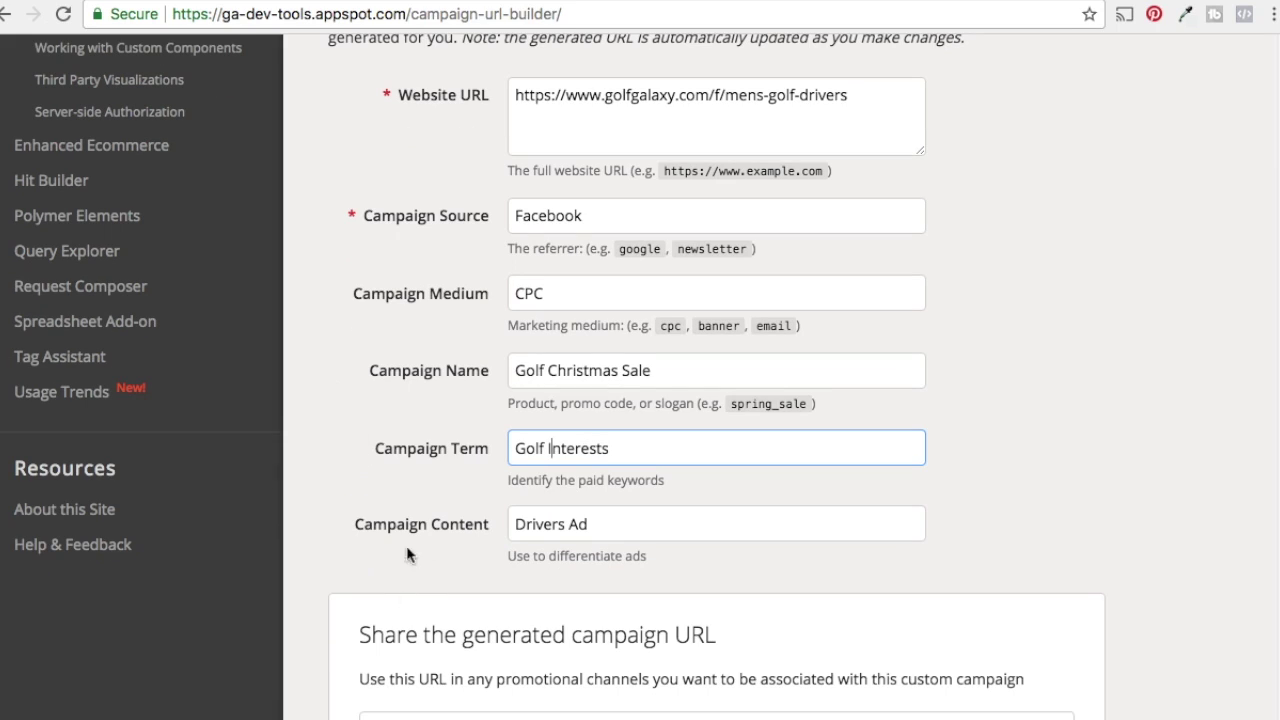
left_click(551, 524)
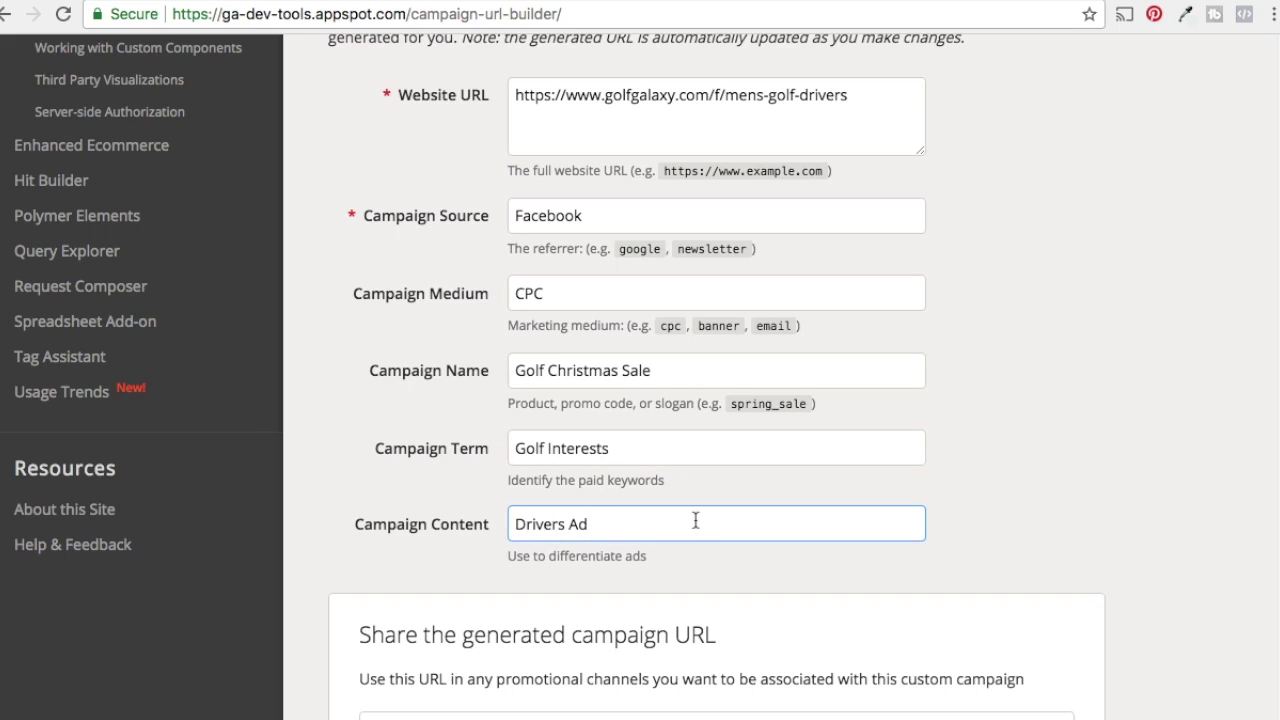
left_click_drag(669, 522, 447, 527)
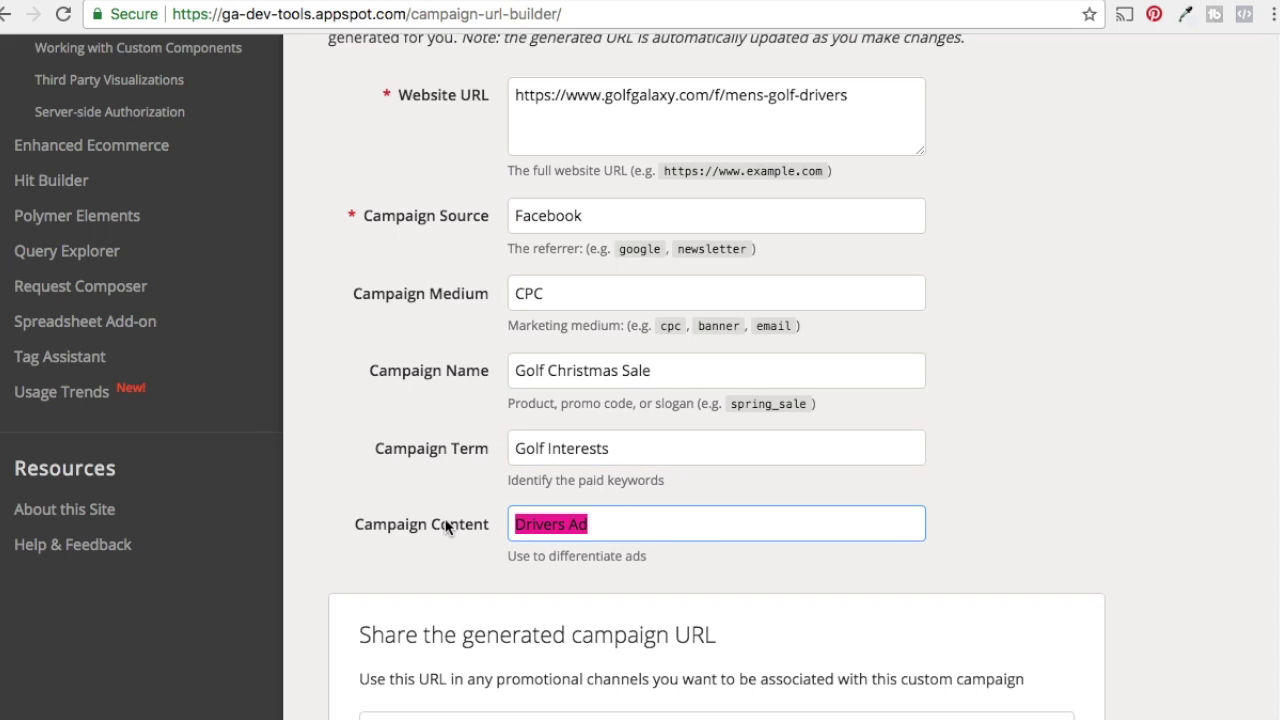
left_click(447, 527)
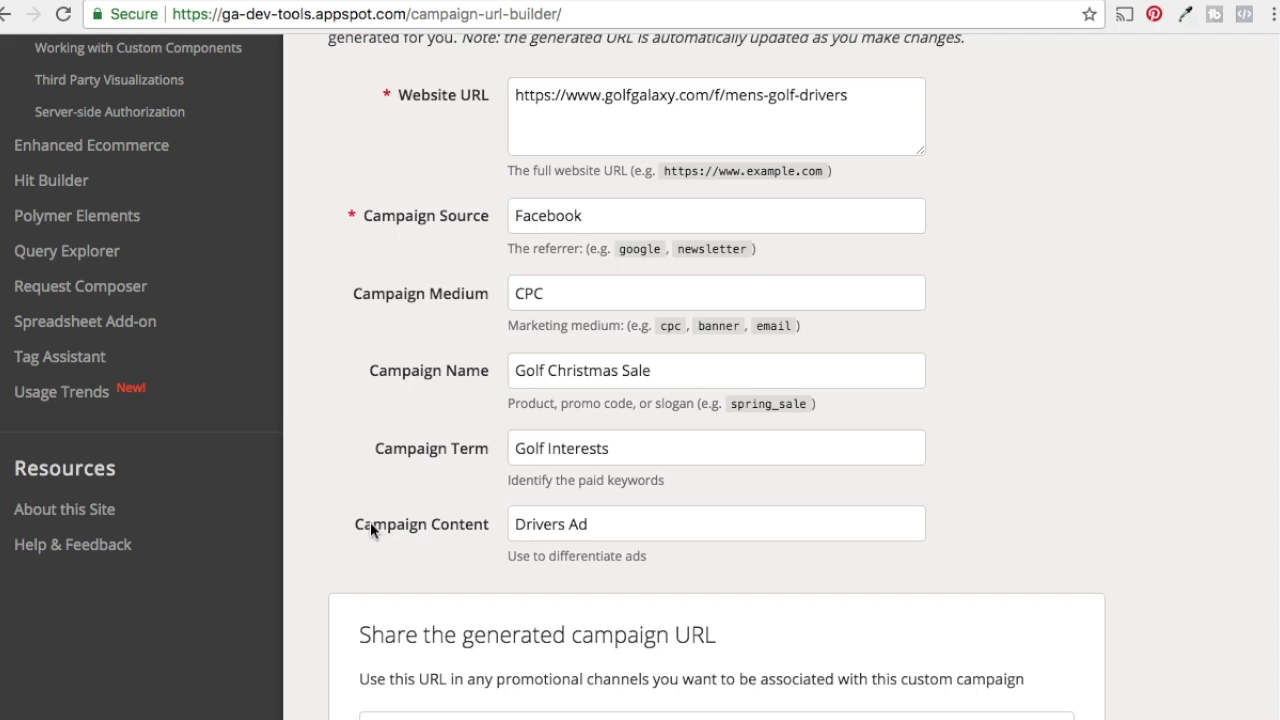
left_click_drag(372, 525, 410, 527)
left_click(498, 530)
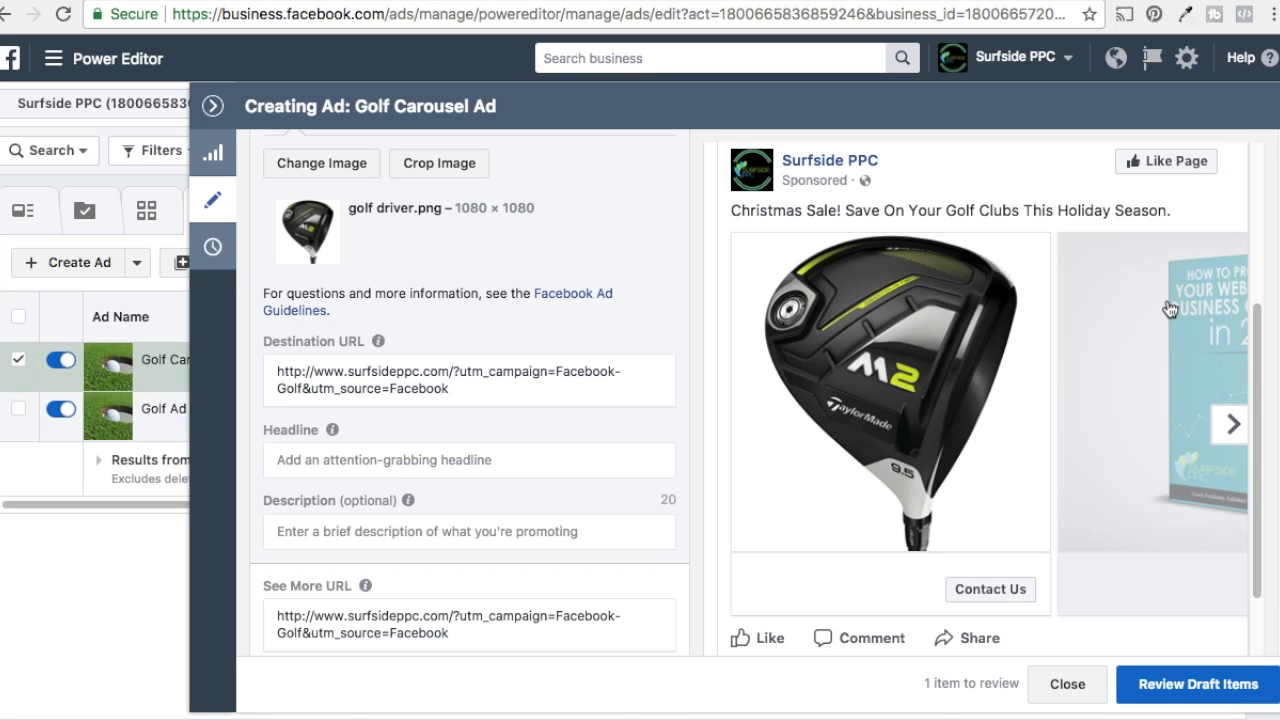
- Copy the generated Golf Galaxy drivers campaign URL from the Campaign URL Builder and replace card 1's Destination URL with it in Power Editor
left_click(1047, 2)
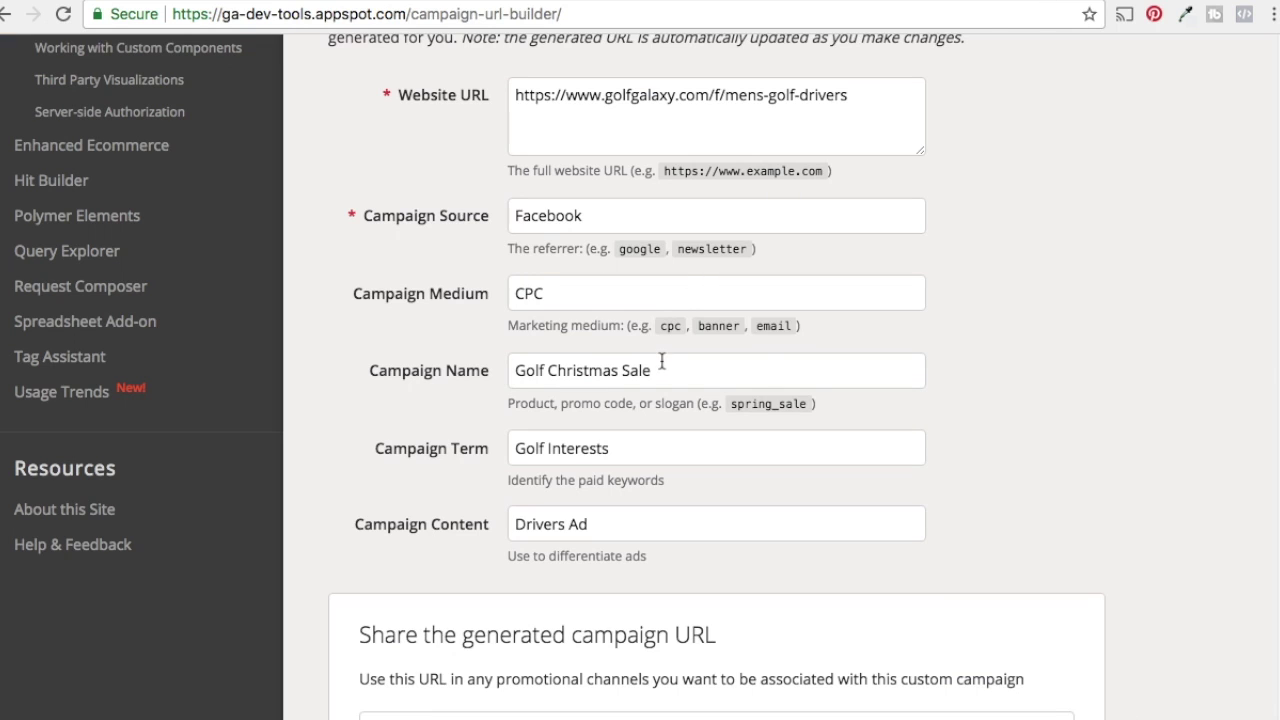
scroll(1148, 533, "down", 3)
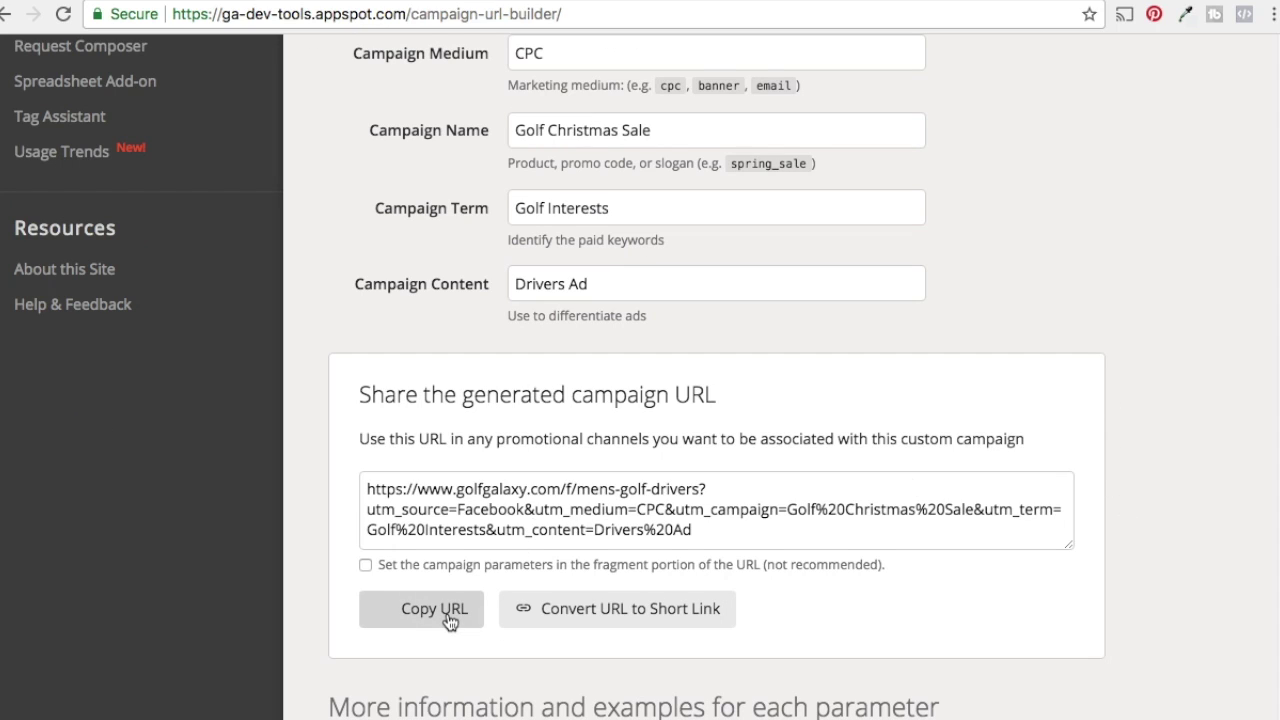
key("ctrl+Tab")
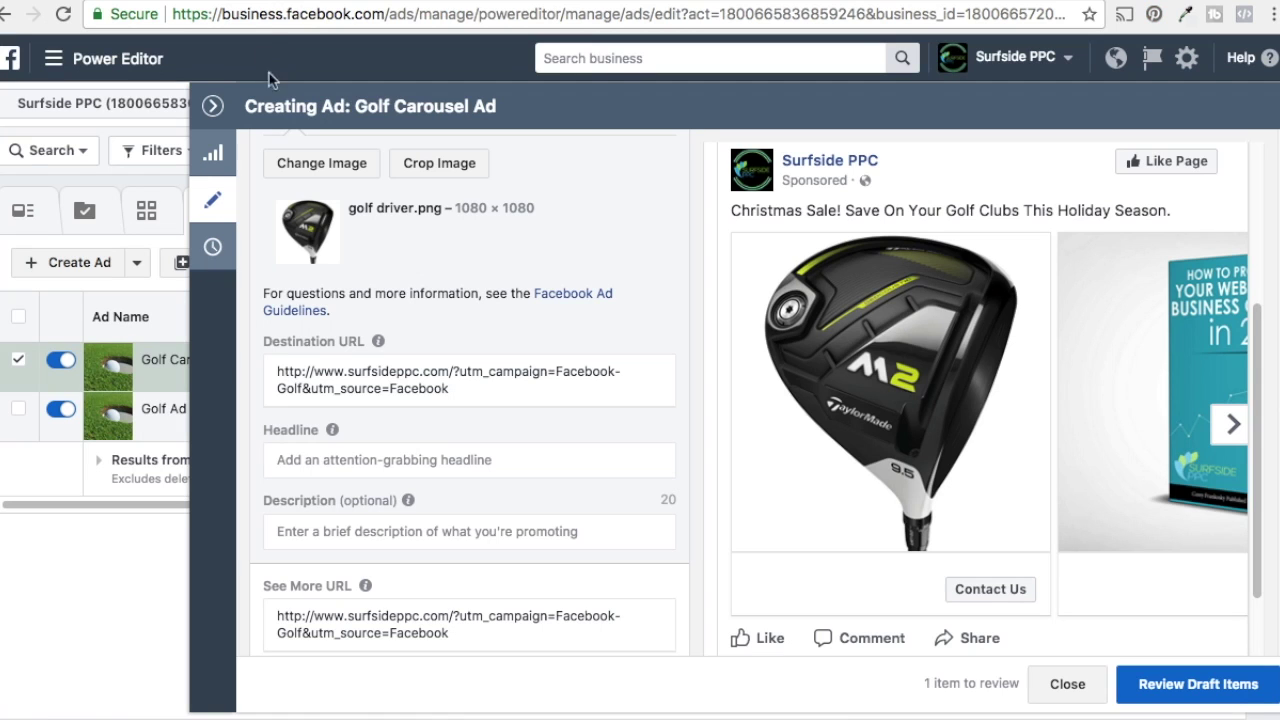
left_click(362, 386)
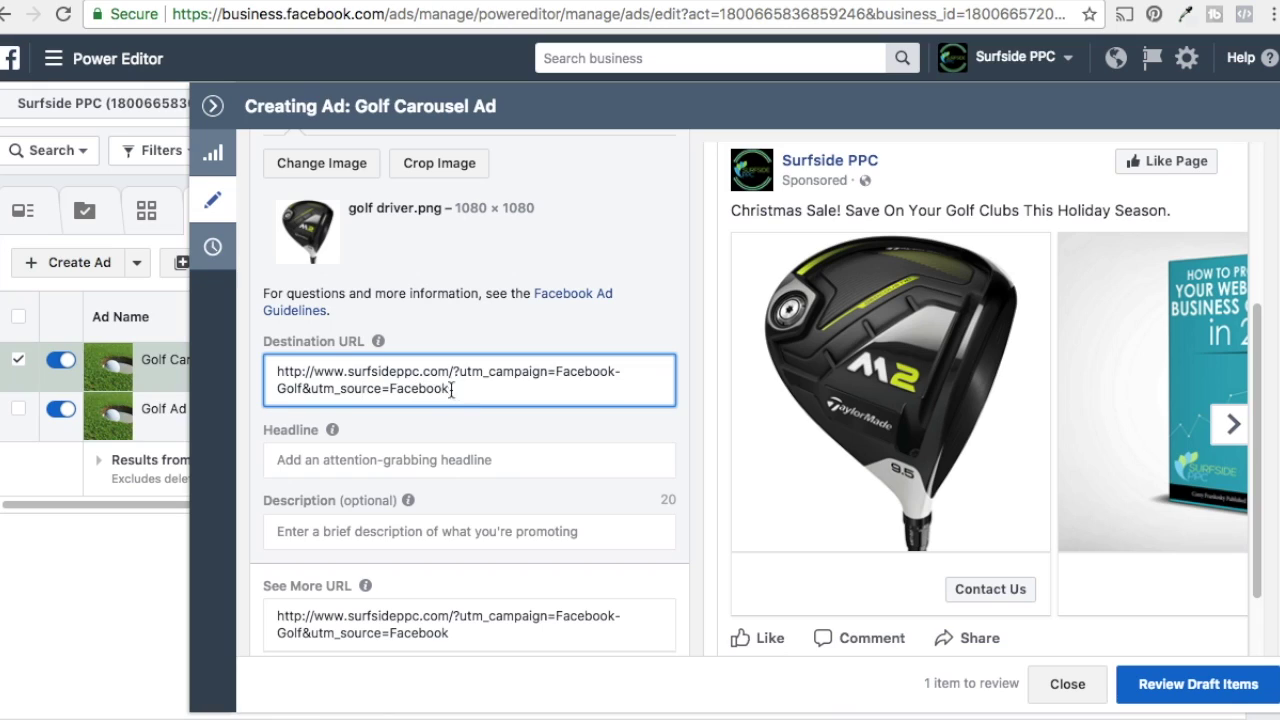
left_click_drag(452, 390, 224, 376)
type("https://www.golfgalaxy.com/f/mens-golf-drivers?utm_source=Facebook&utm_medium=CPC&utm_campaign=Golf%20Christmas%20Sale&utm_term=Golf%20Interests&utm_content=Drivers%20Ad")
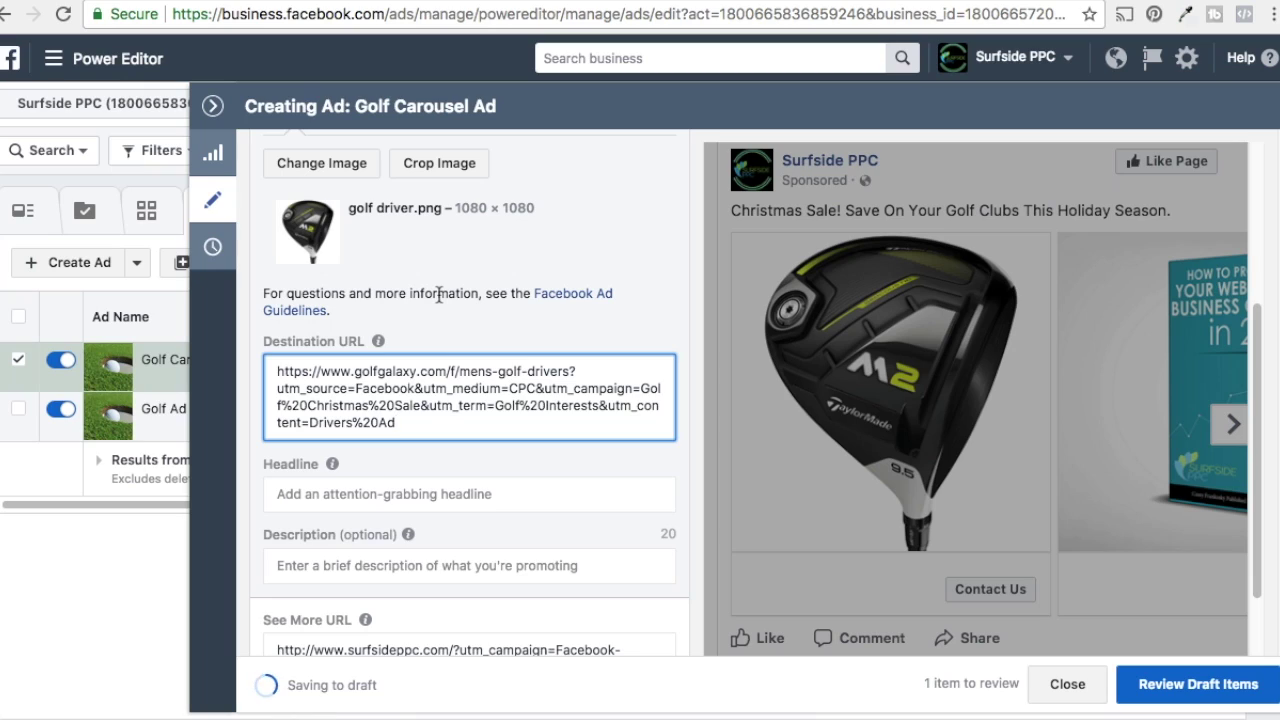
- Enter the headline "Drivers For Sale" and the description "Get A New Driver!" for card 1
left_click(418, 499)
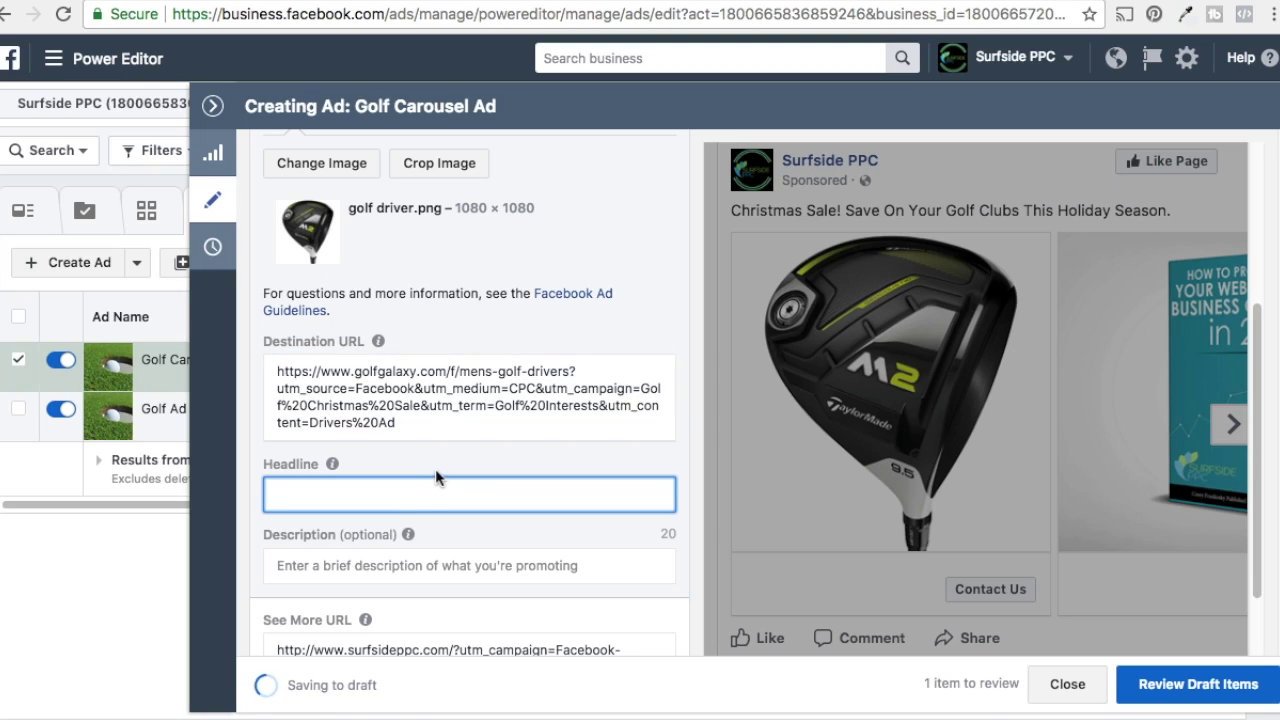
type("Drivers For")
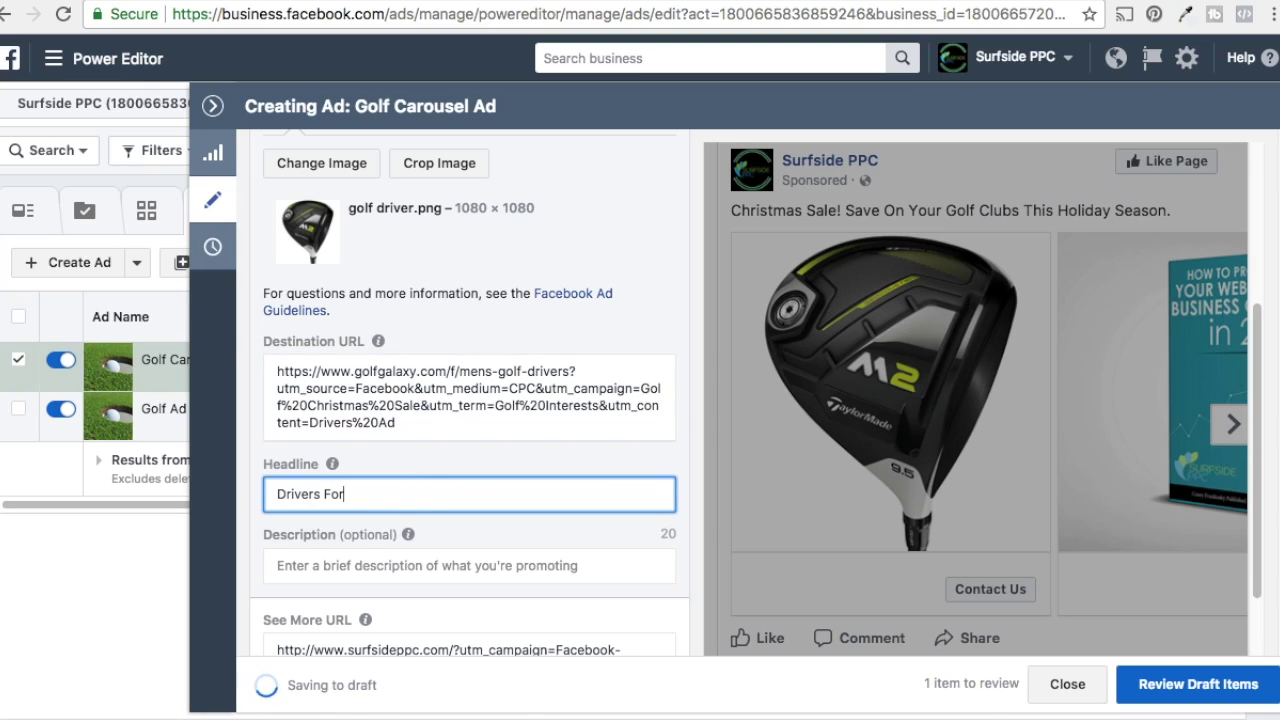
type(" Sale")
left_click(425, 569)
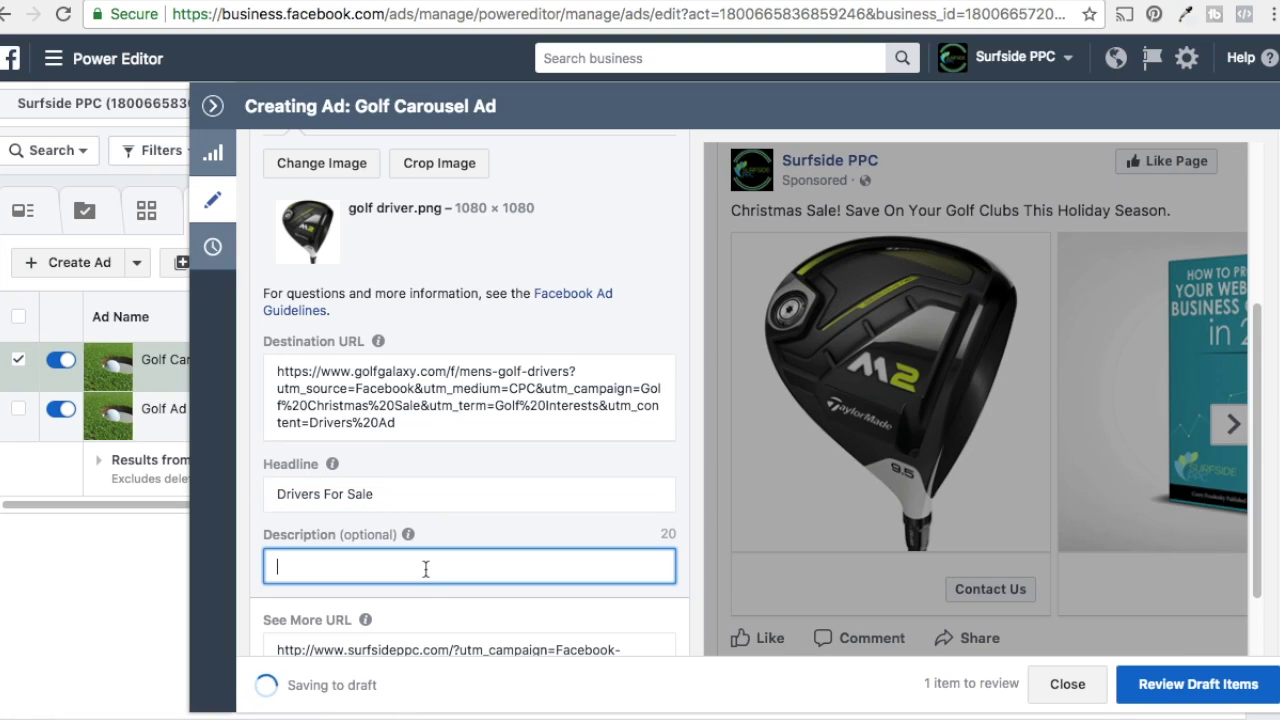
type("Get A New Driver!")
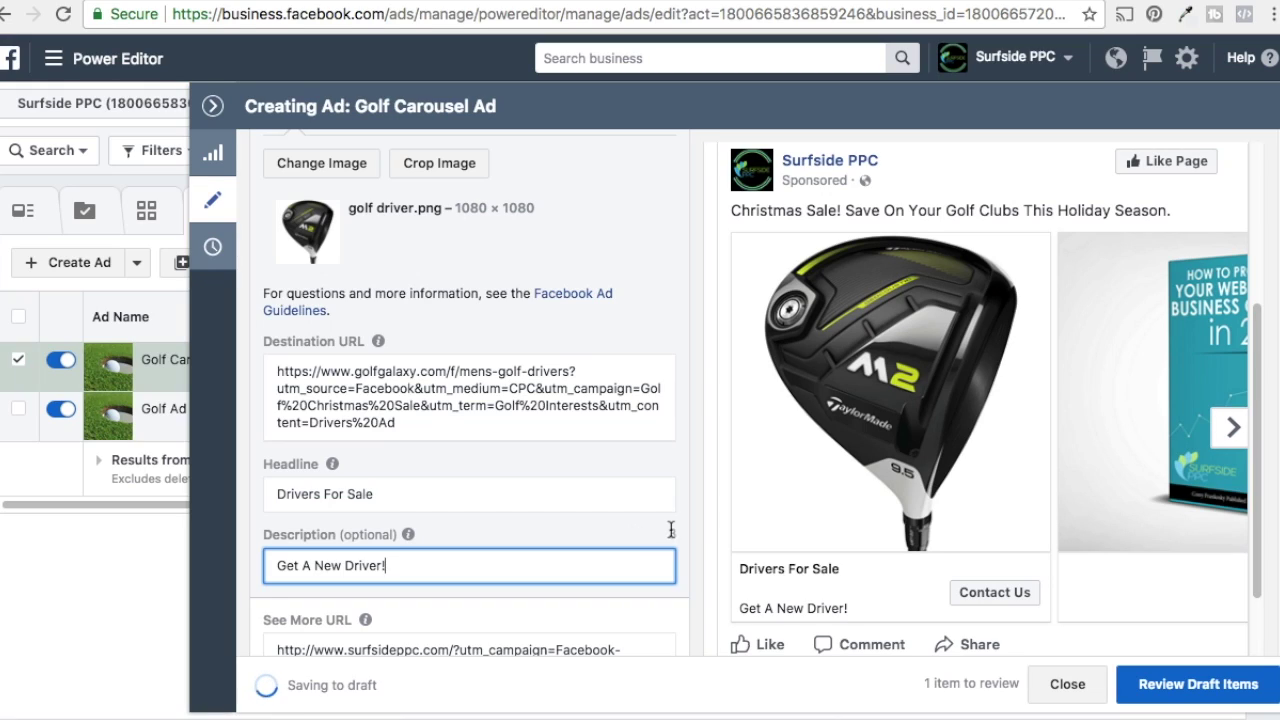
- Change card 1's description to "Get A New Driver this year" and check its character limit and ad preview
left_click(558, 536)
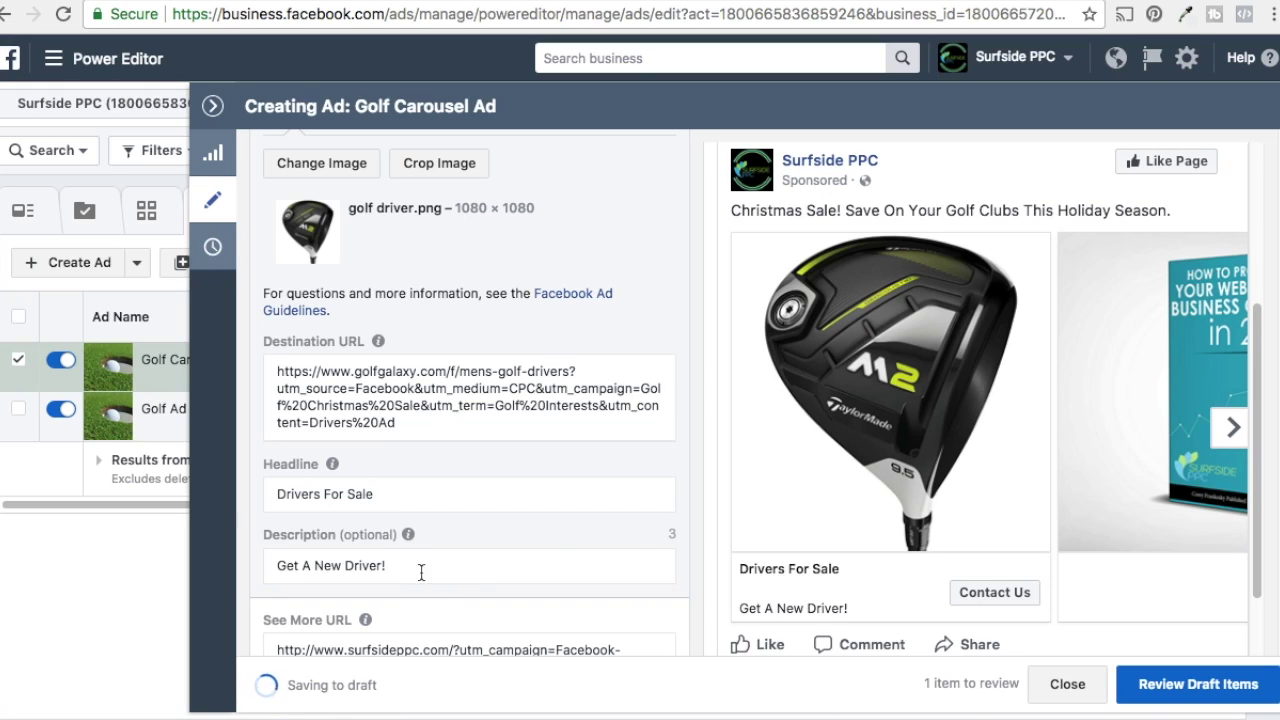
left_click(426, 566)
key("BackSpace")
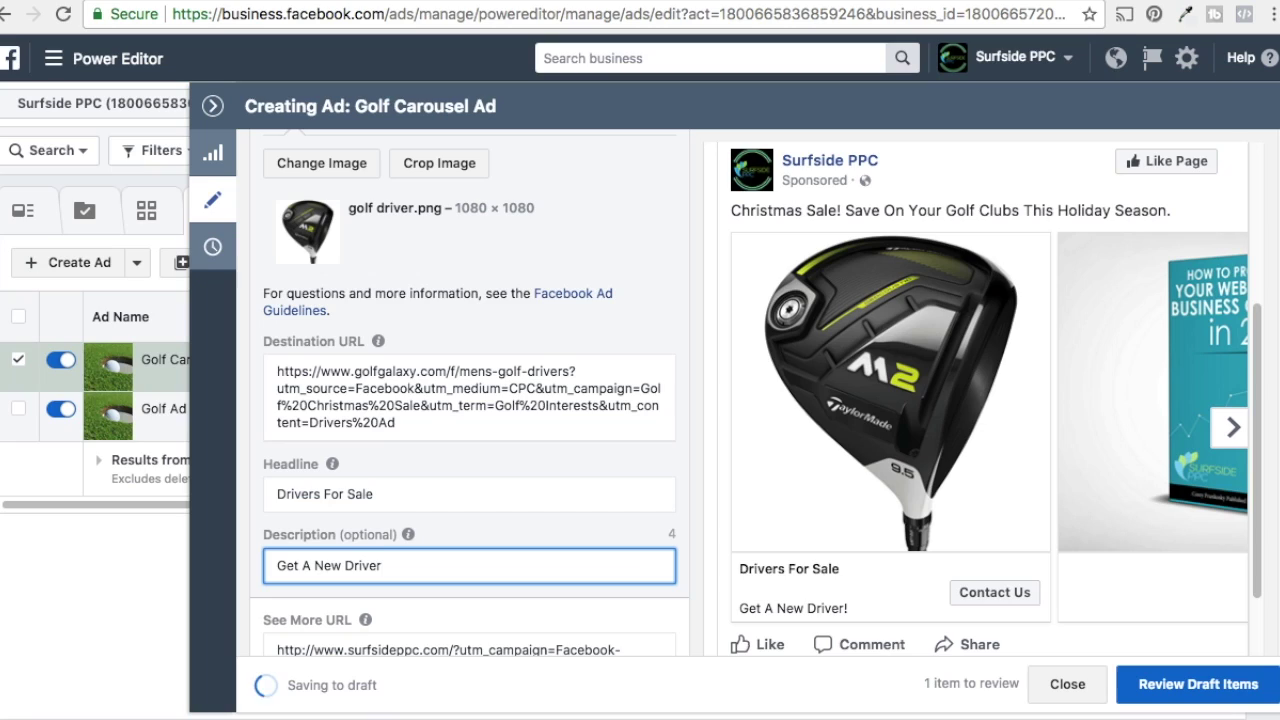
type("this year")
left_click(586, 533)
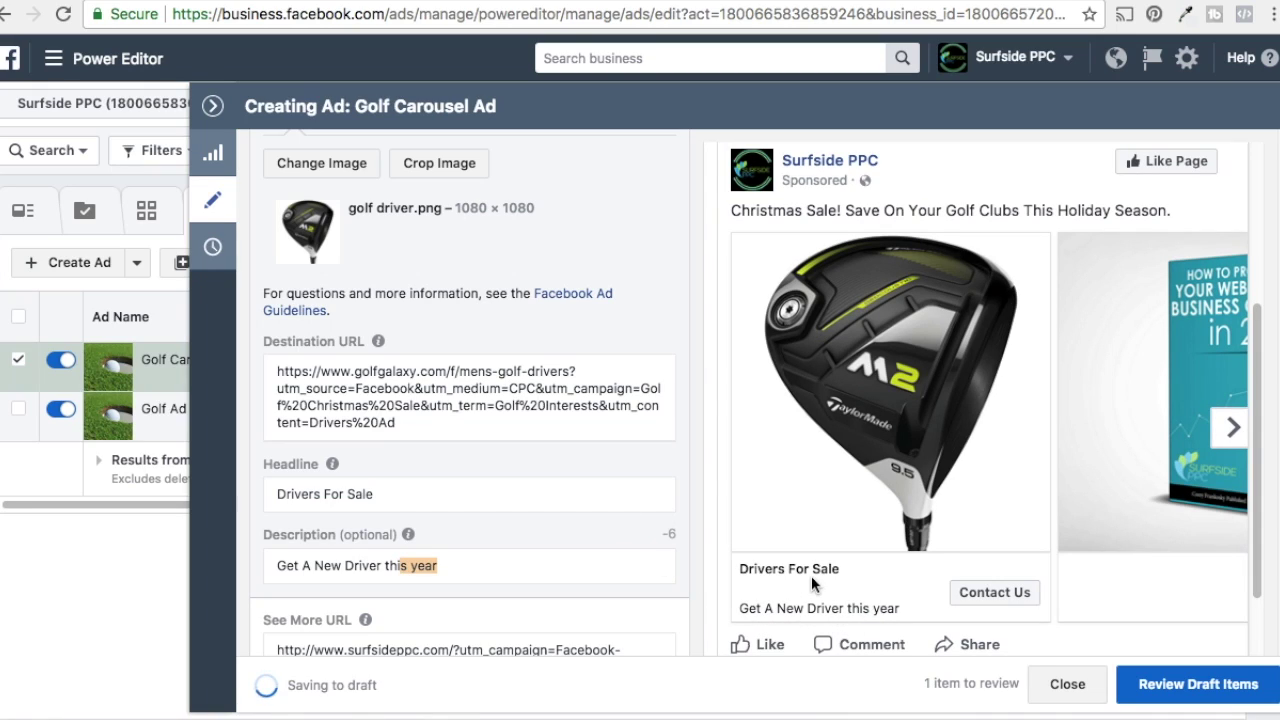
left_click(466, 567)
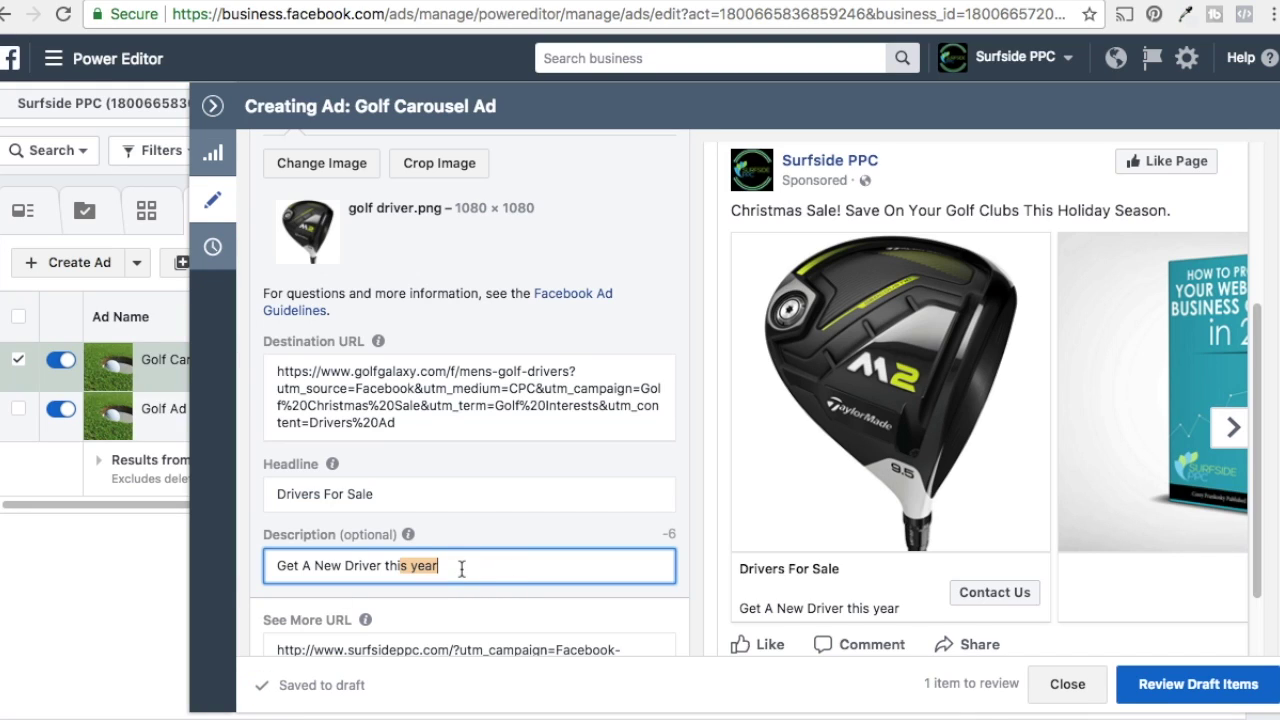
right_click(431, 567)
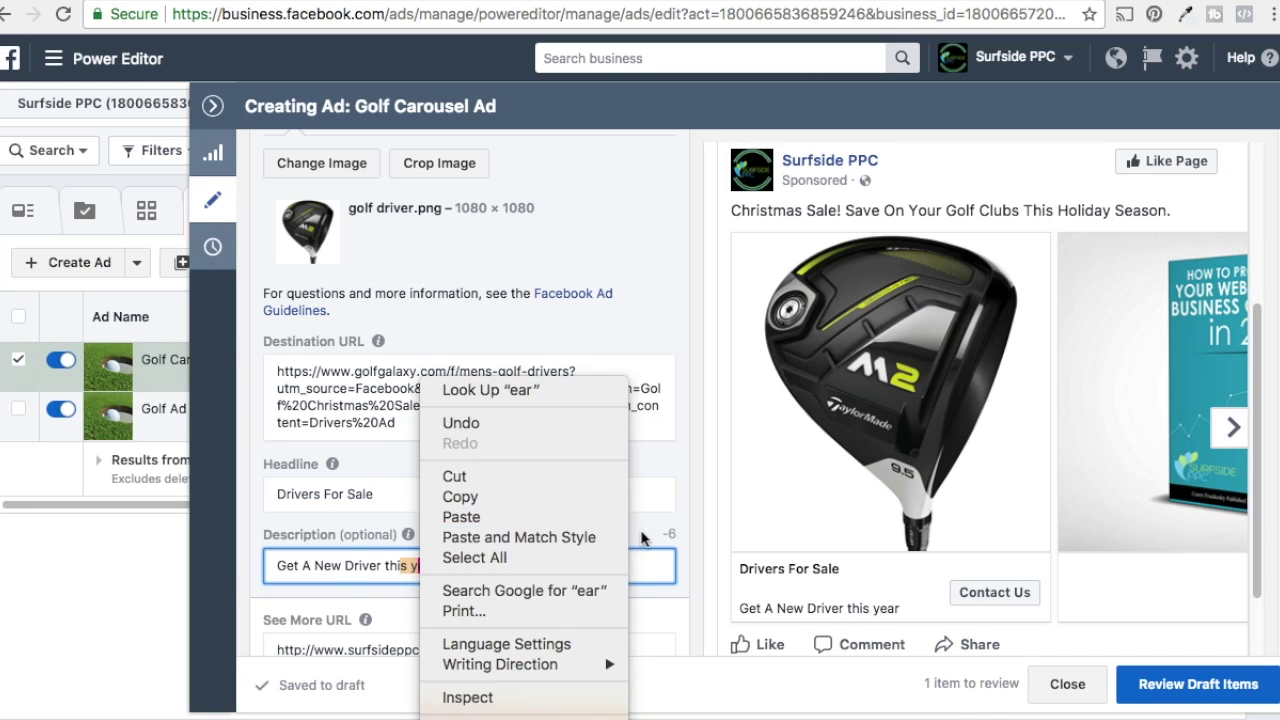
left_click(831, 641)
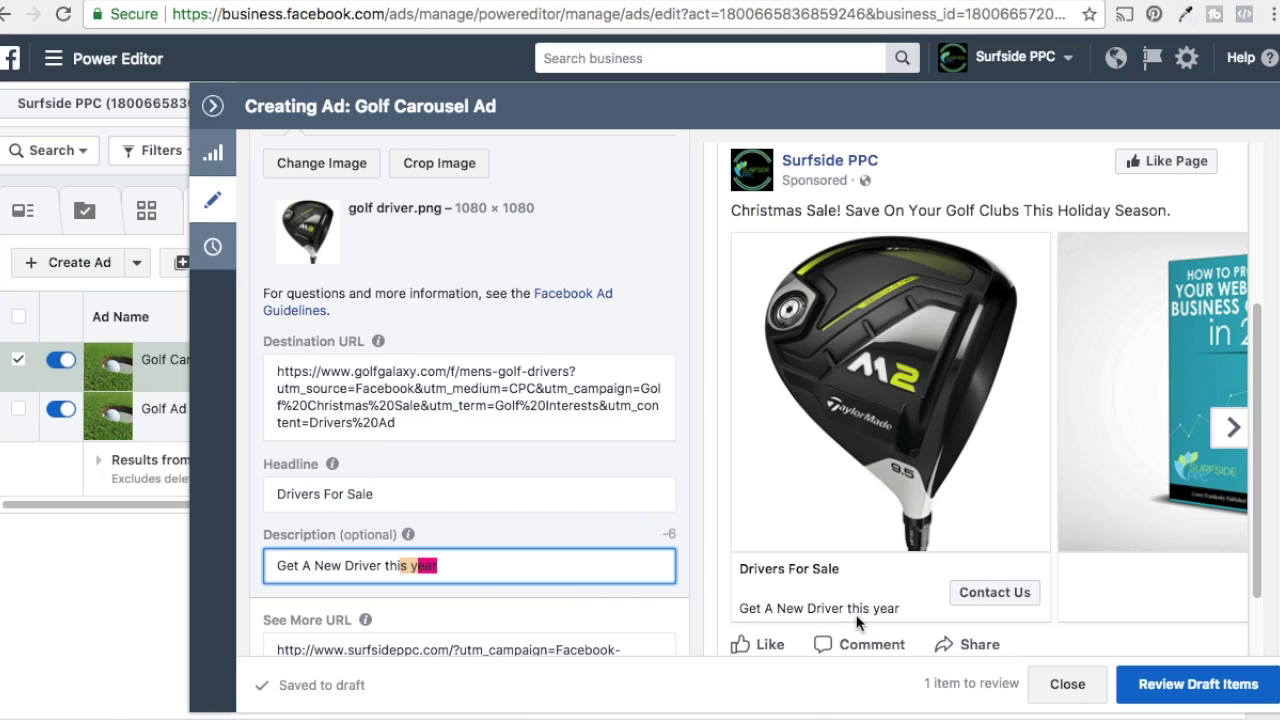
- Shorten card 1's description to "Get A New Driver!"
left_click_drag(460, 571, 388, 566)
type("!")
left_click(526, 540)
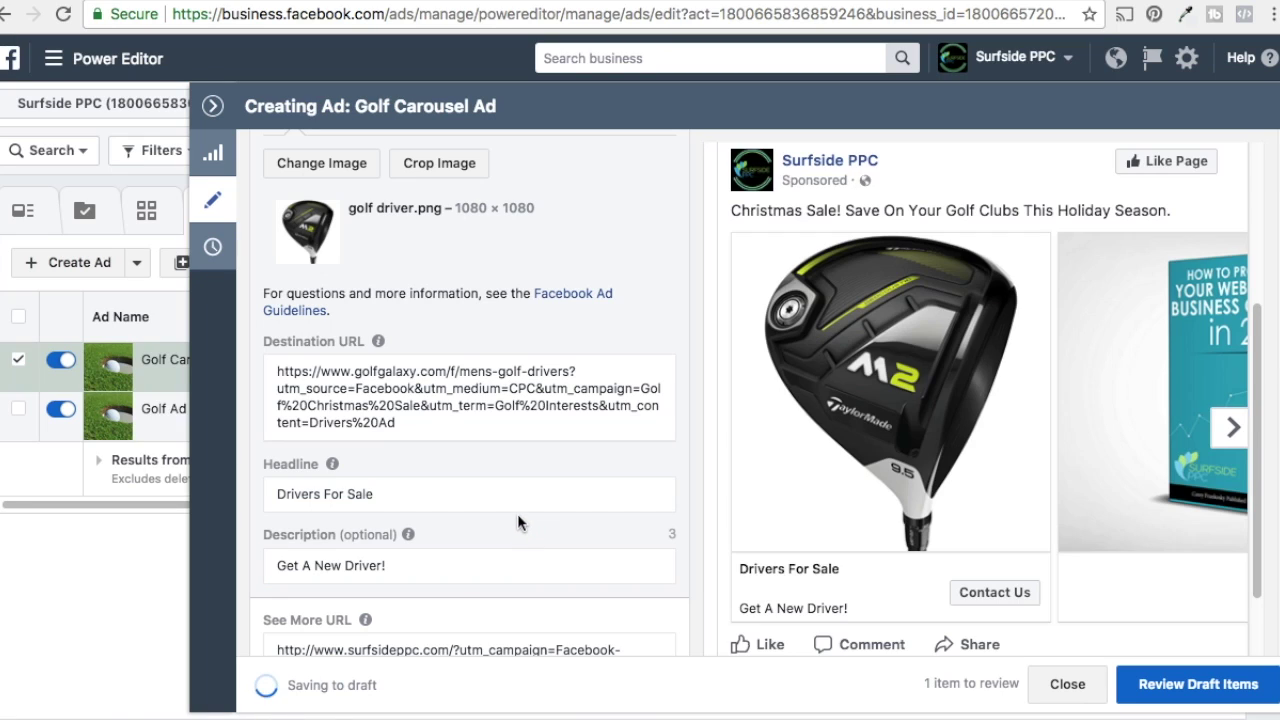
scroll(530, 506, "down", 3)
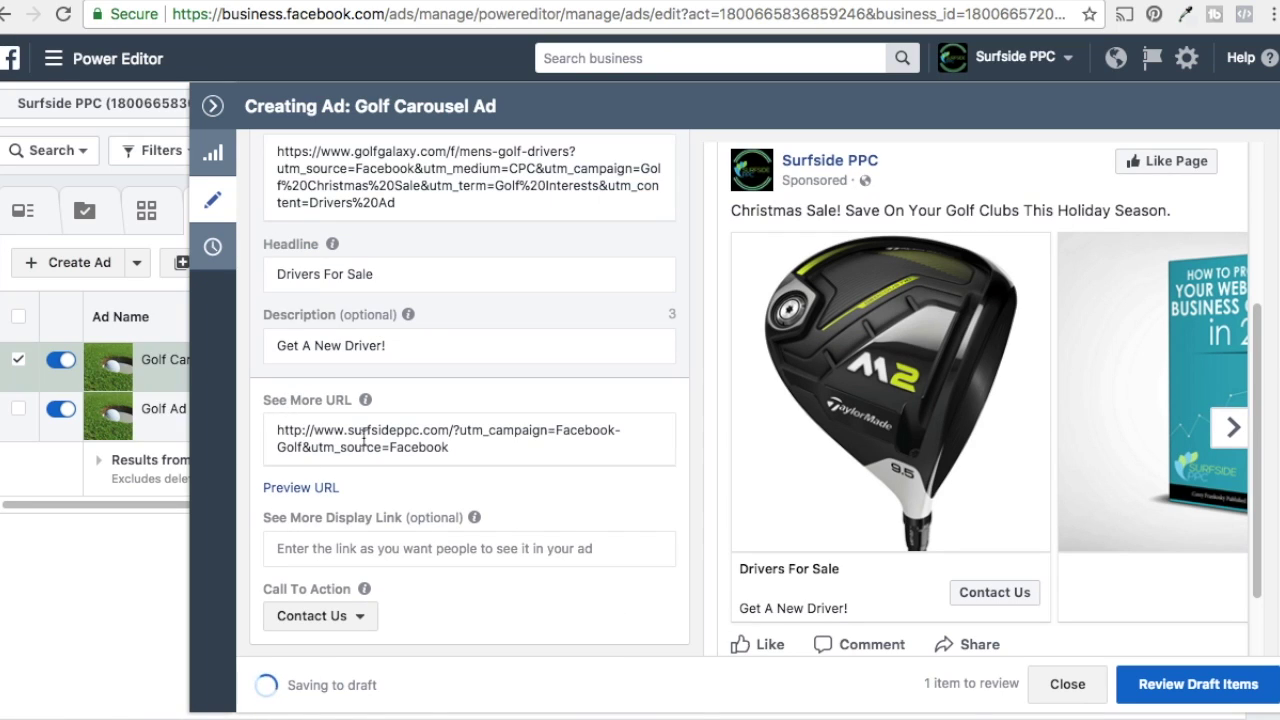
left_click_drag(451, 447, 412, 447)
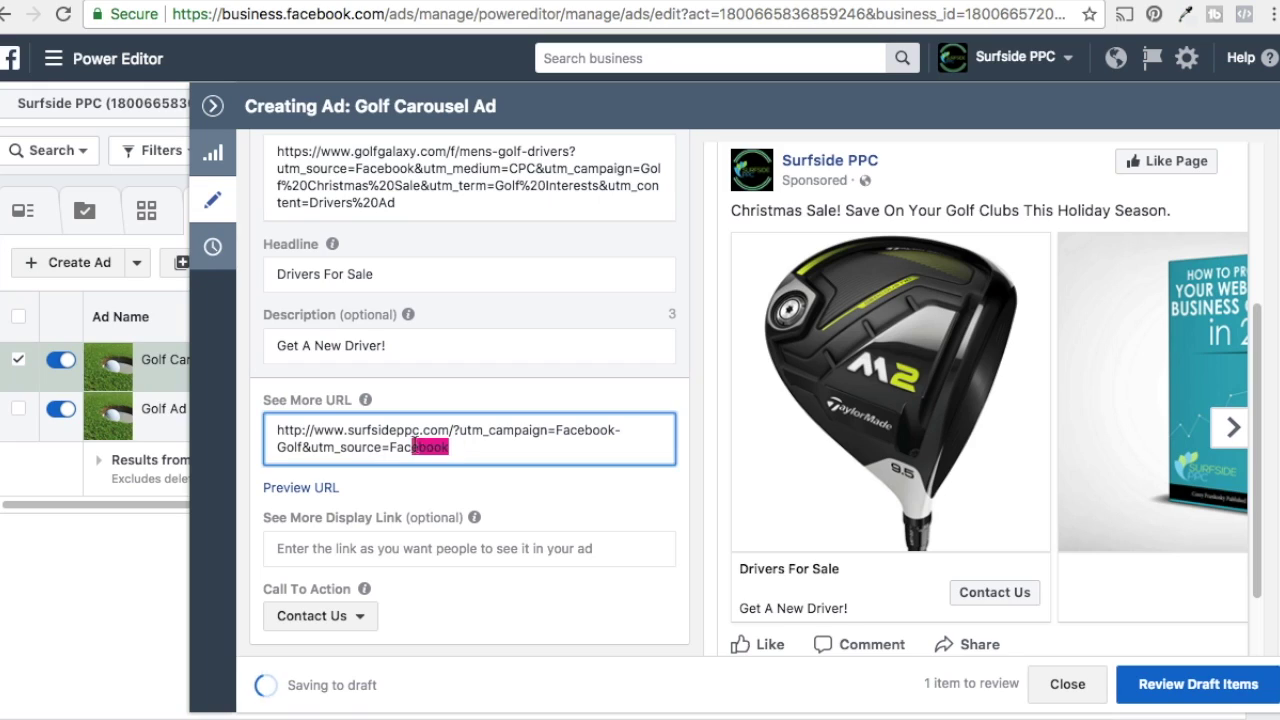
scroll(416, 366, "up", 1)
left_click(318, 210)
left_click_drag(277, 210, 444, 218)
key("ctrl+c")
left_click_drag(467, 503, 243, 481)
key("ctrl+v")
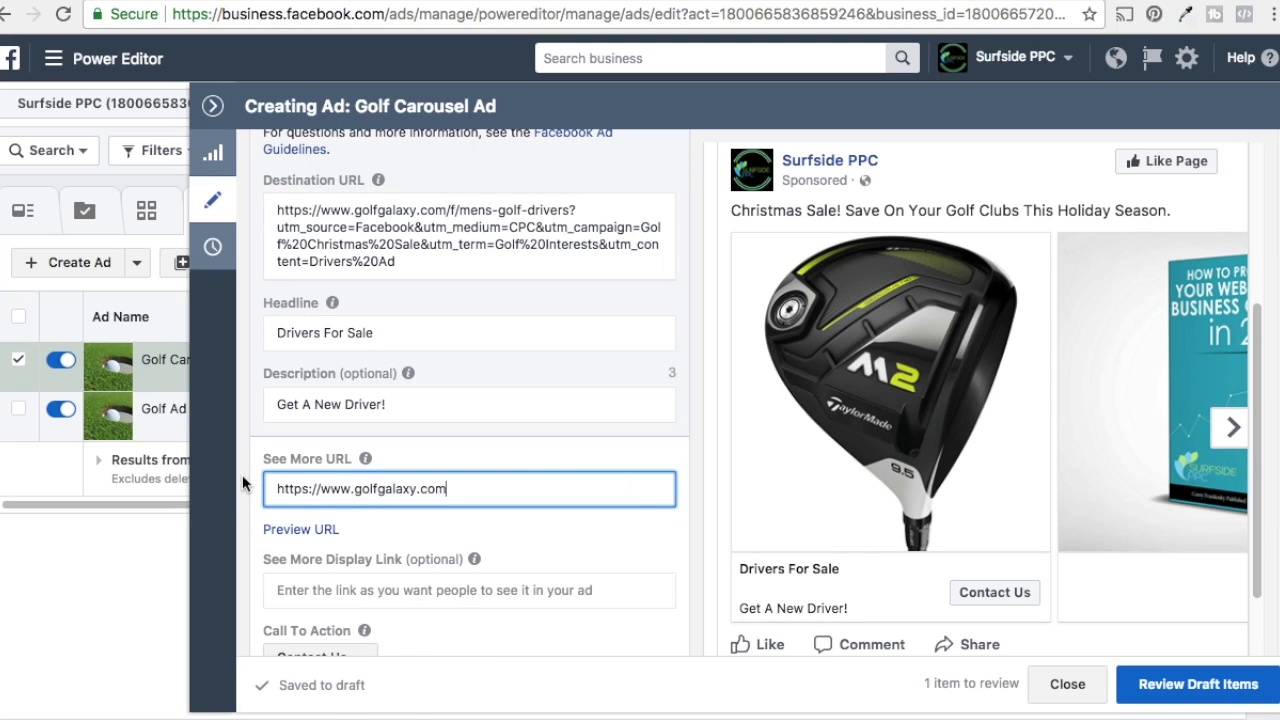
scroll(421, 557, "down", 1)
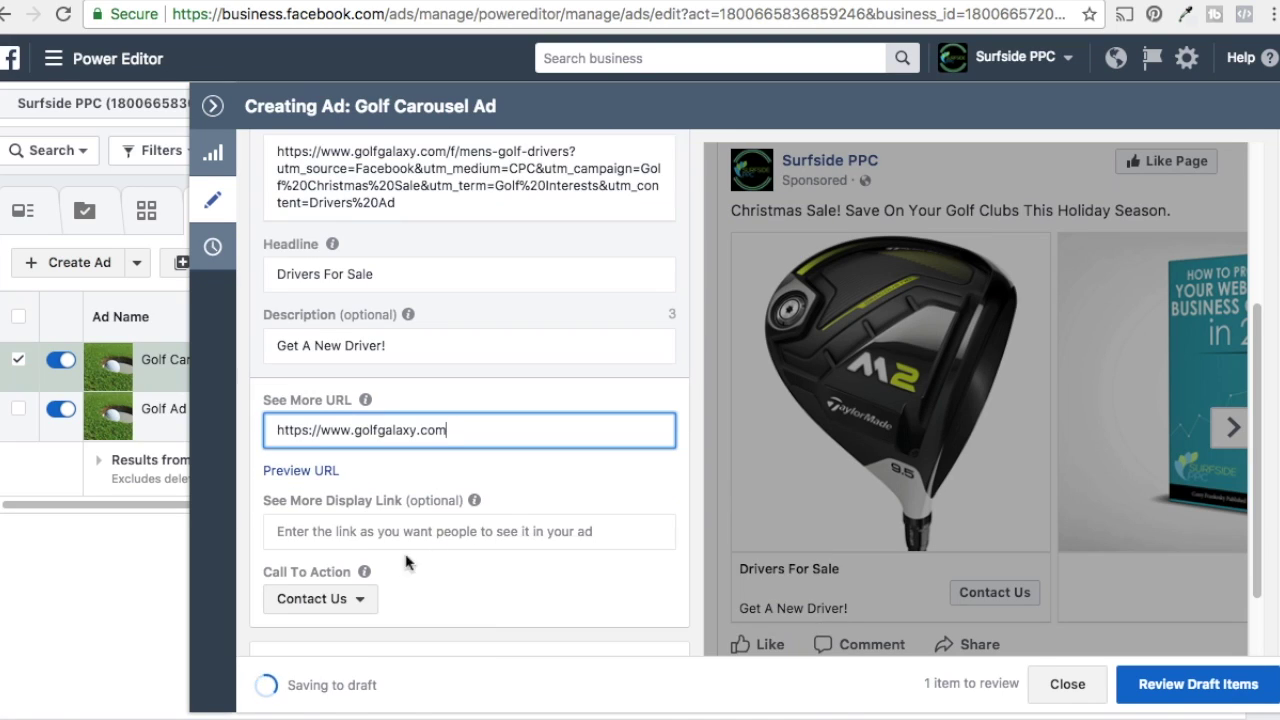
left_click(342, 530)
key("ctrl+v")
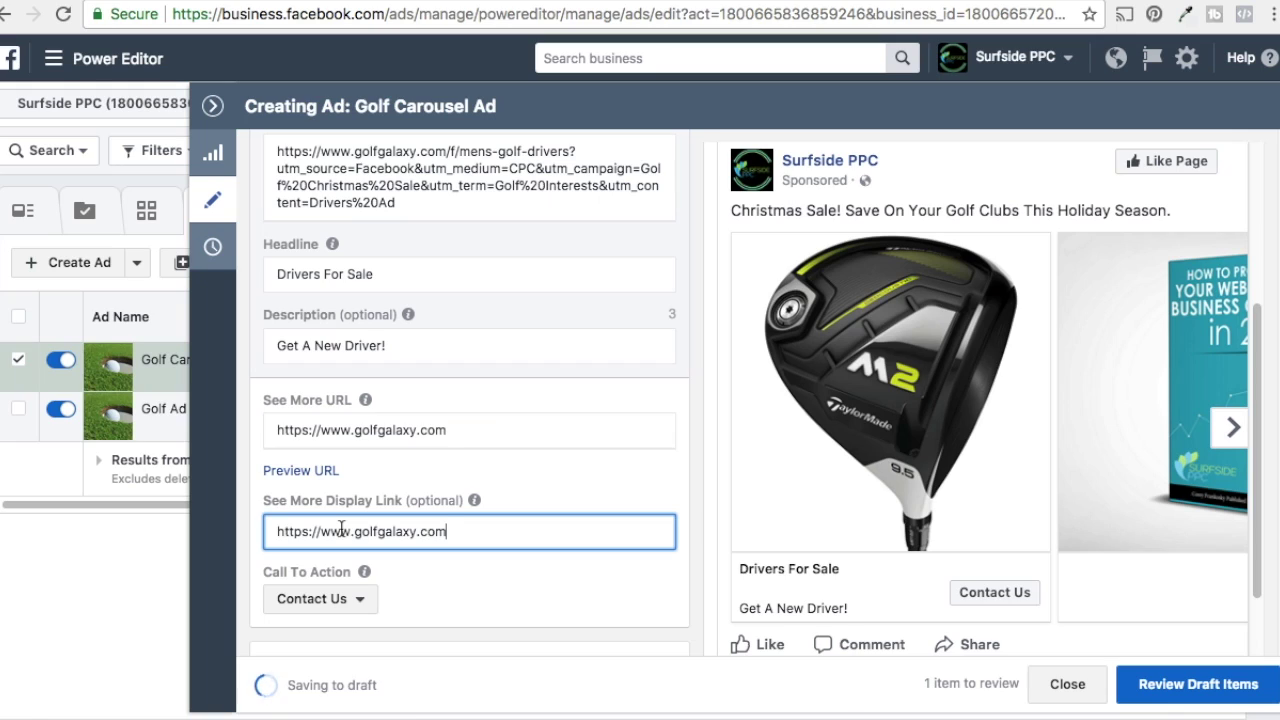
- Set the ad's call to action to Shop Now
scroll(620, 597, "down", 1)
scroll(620, 590, "down", 1)
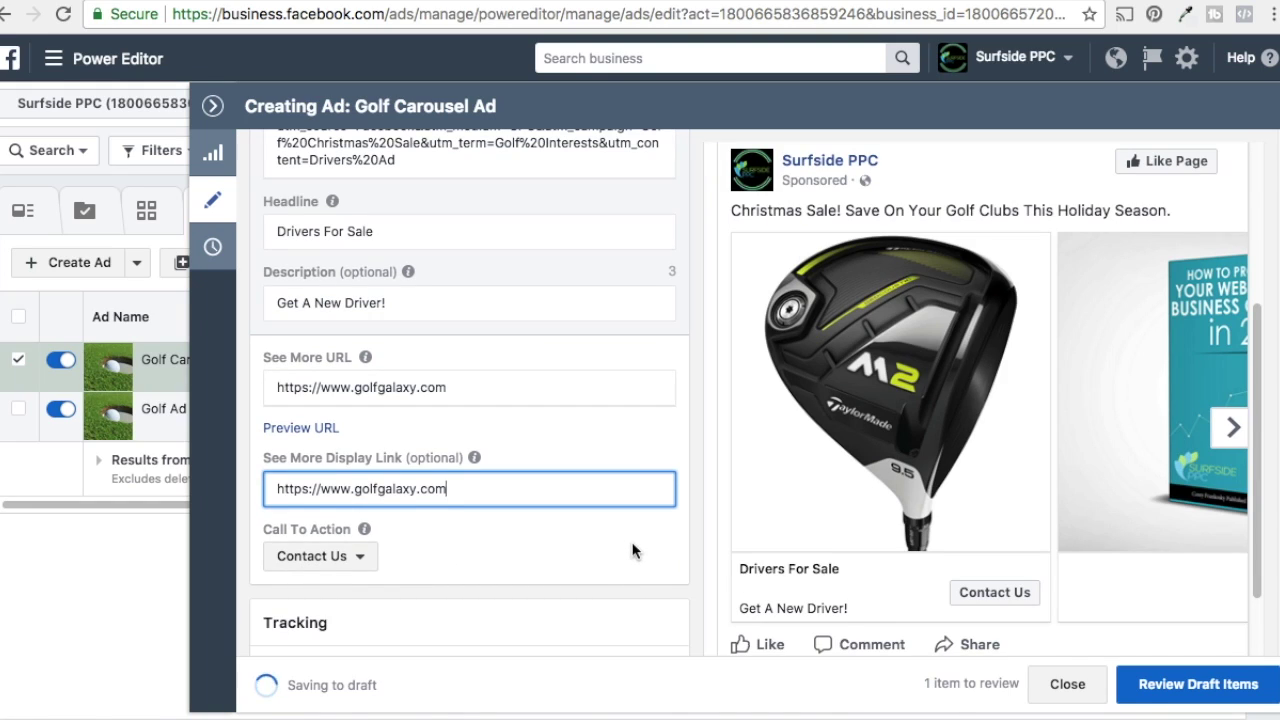
left_click(360, 565)
left_click(360, 565)
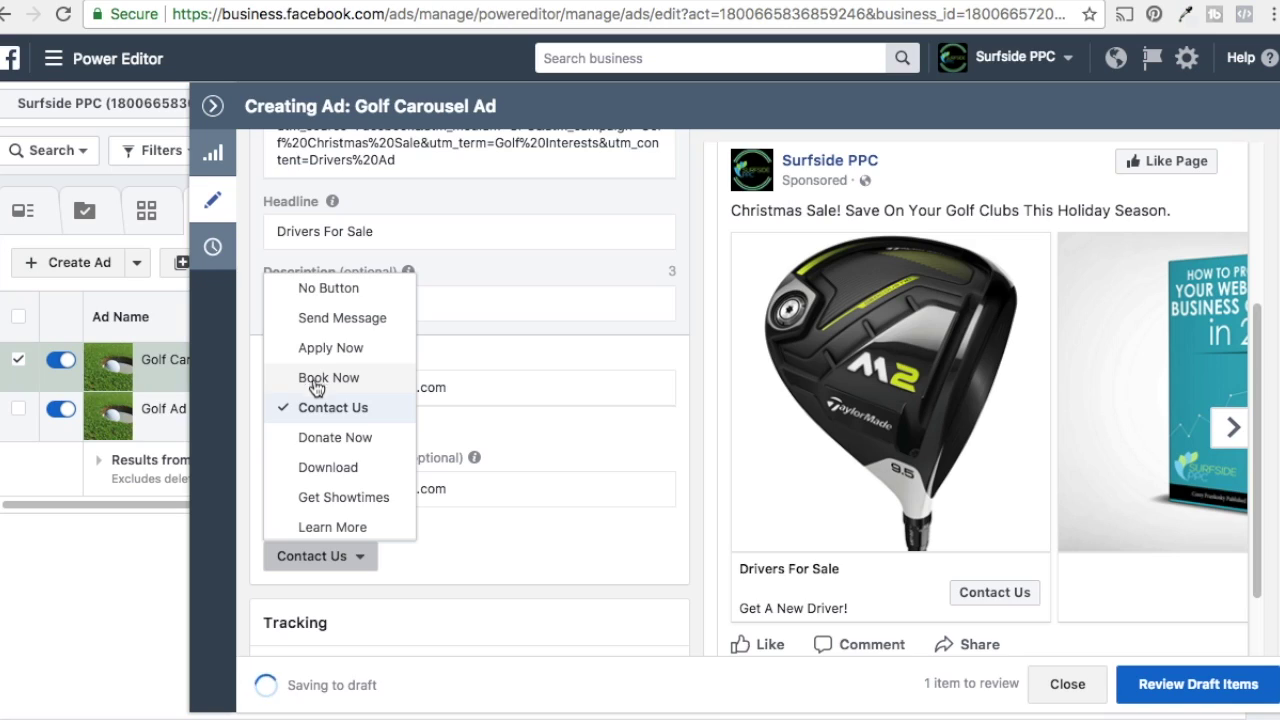
scroll(329, 451, "down", 4)
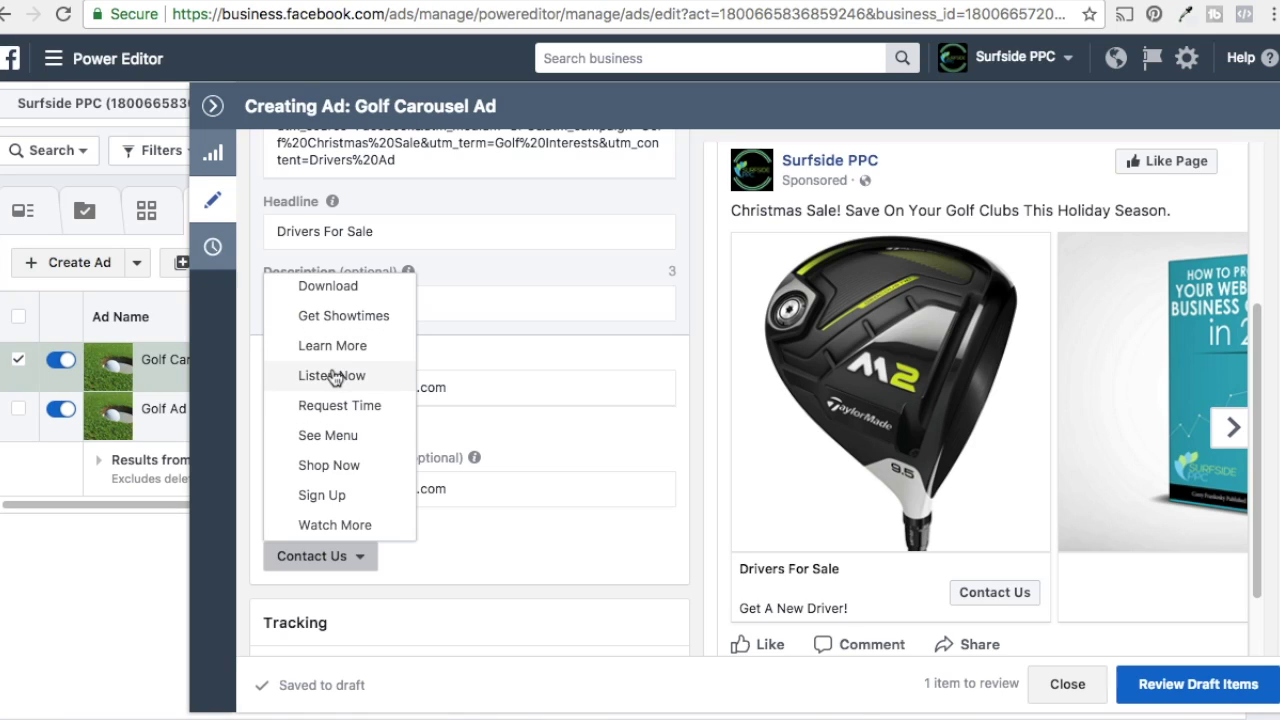
left_click(328, 466)
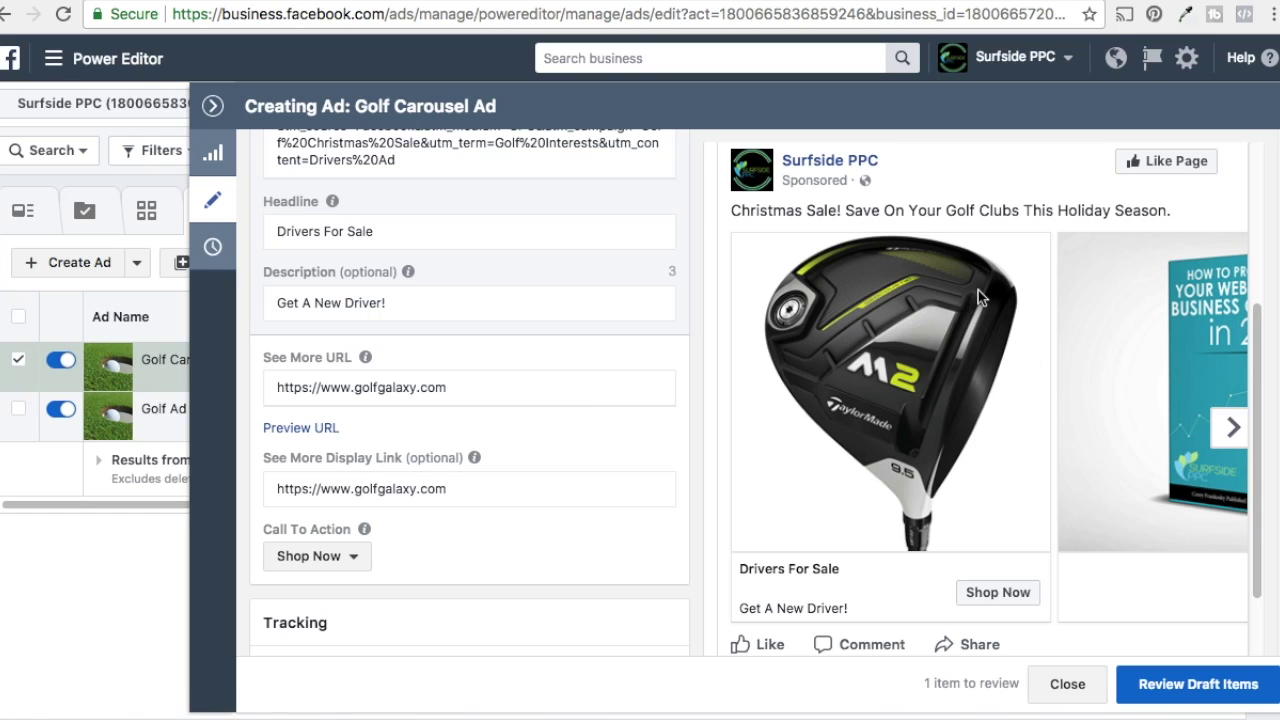
- Choose golf iron sets.png from the image library as card 2's image
scroll(557, 473, "up", 3)
scroll(557, 473, "up", 8)
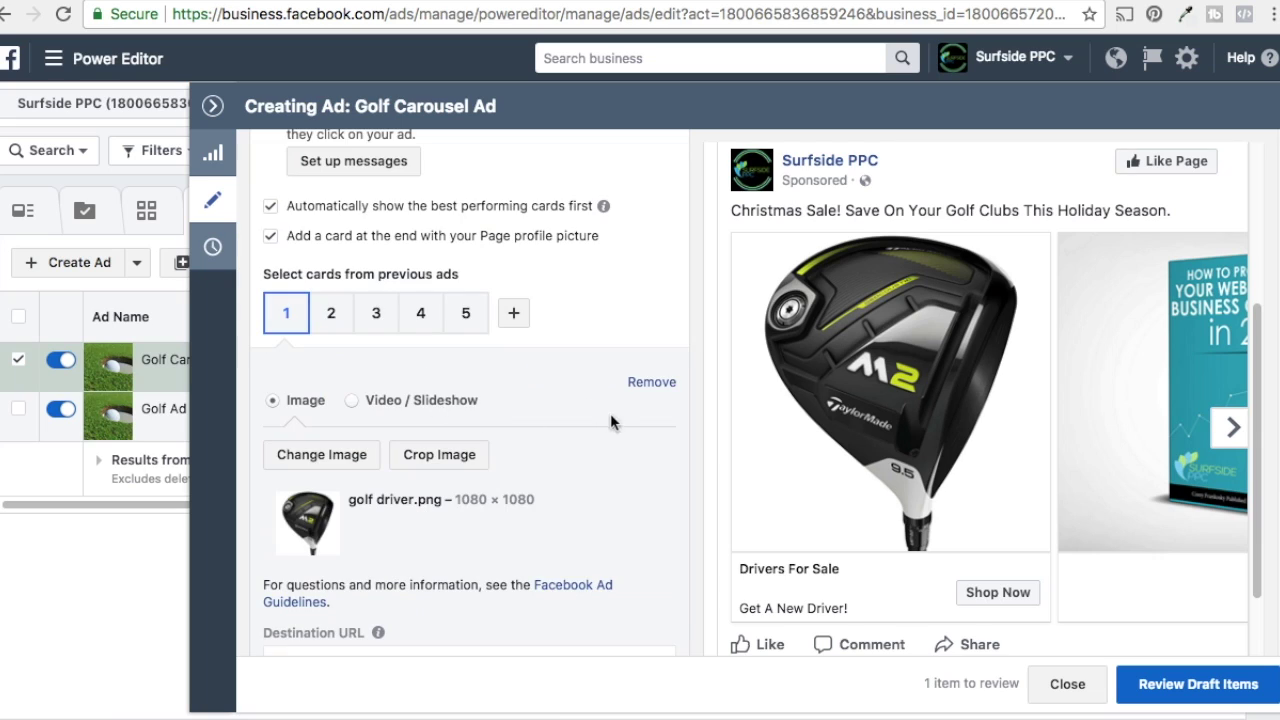
left_click(330, 318)
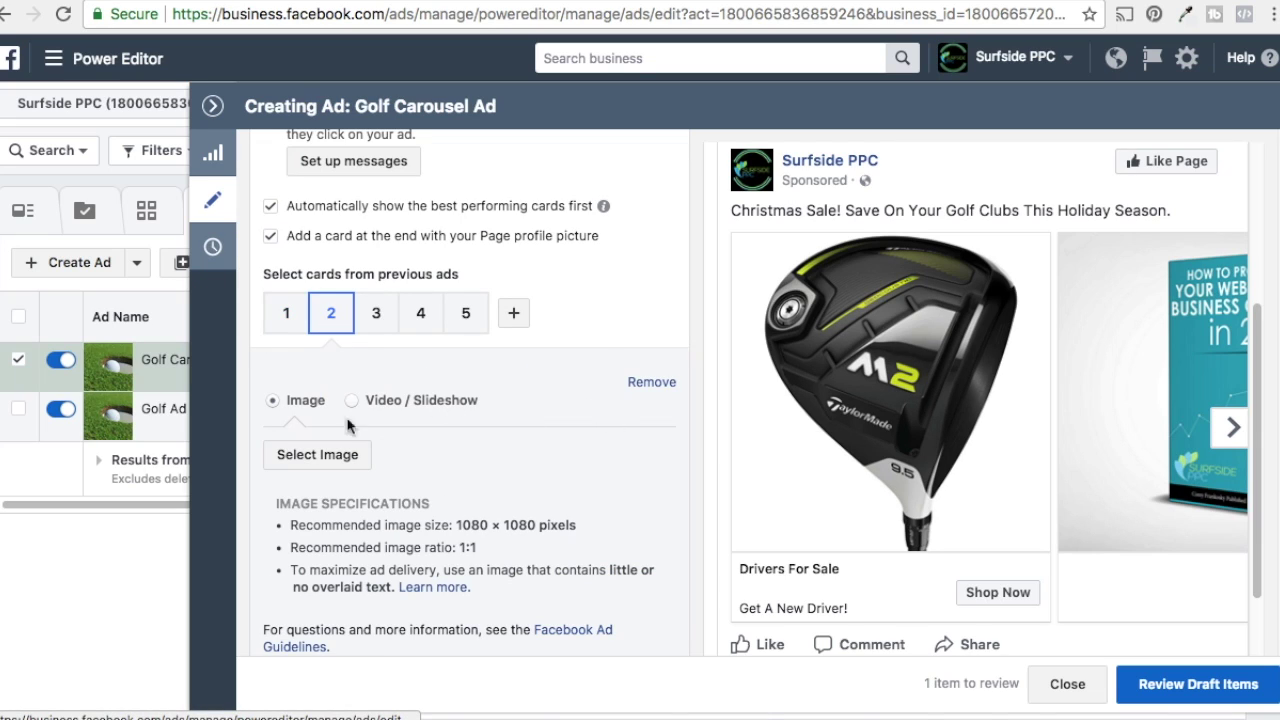
left_click(350, 460)
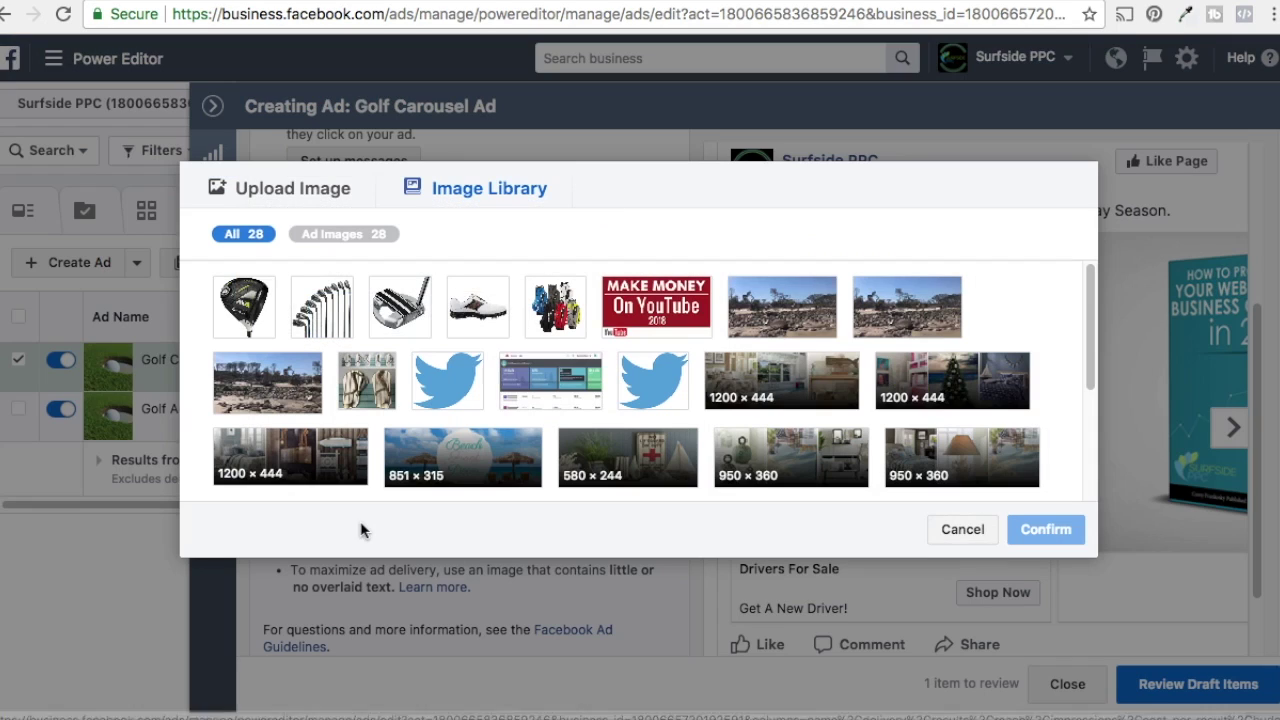
left_click(330, 305)
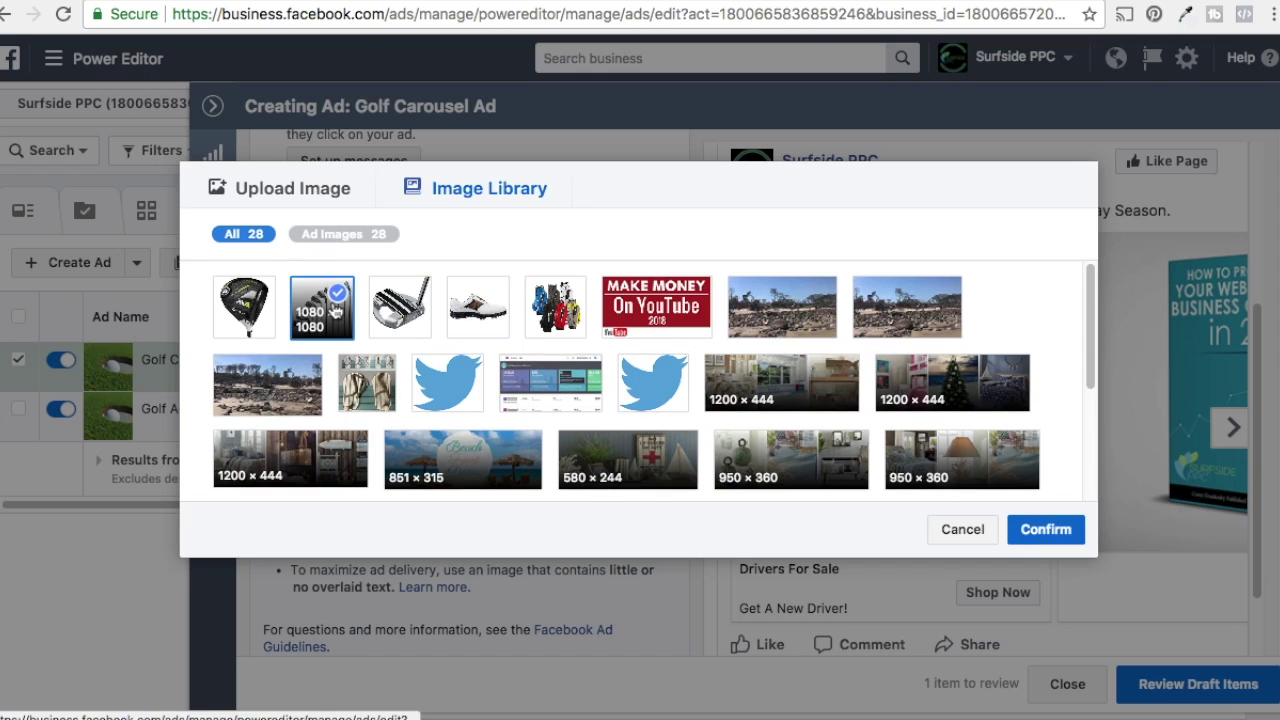
left_click(1052, 540)
scroll(600, 478, "down", 2)
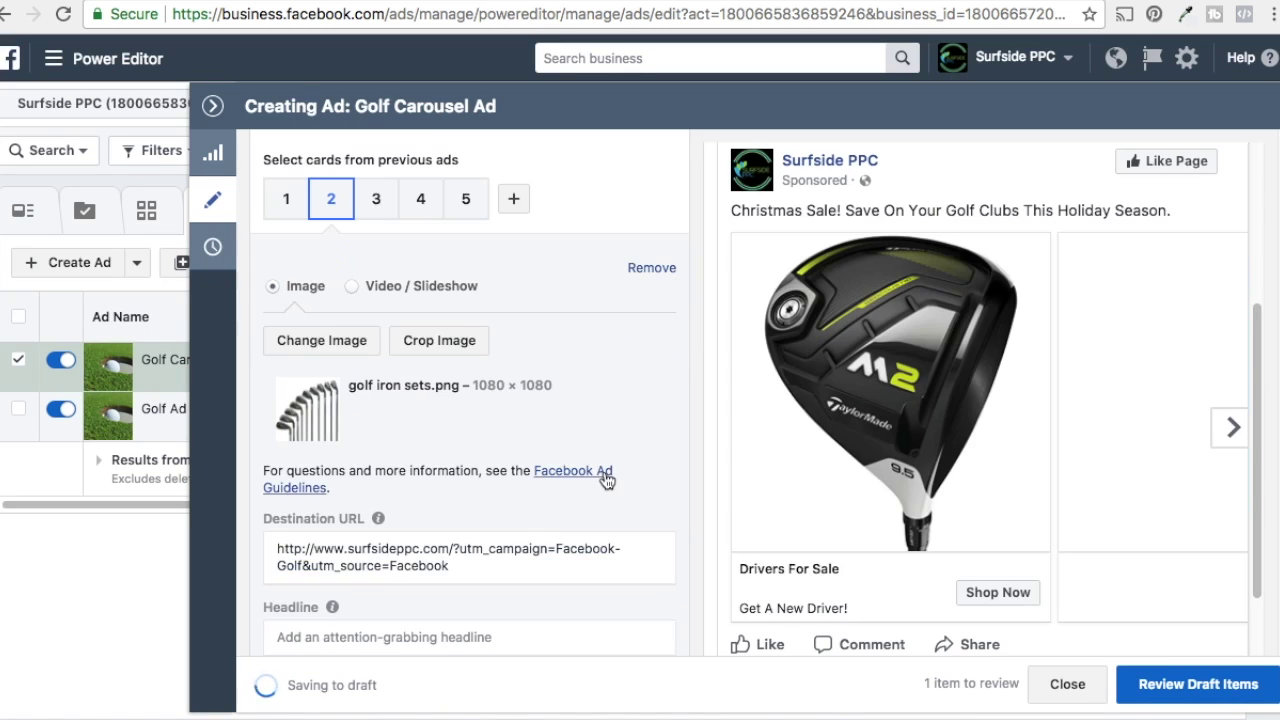
- In the Campaign URL Builder, set the Campaign Content to "Iron Sets Ad" and copy the generated campaign URL
key("ctrl+Tab")
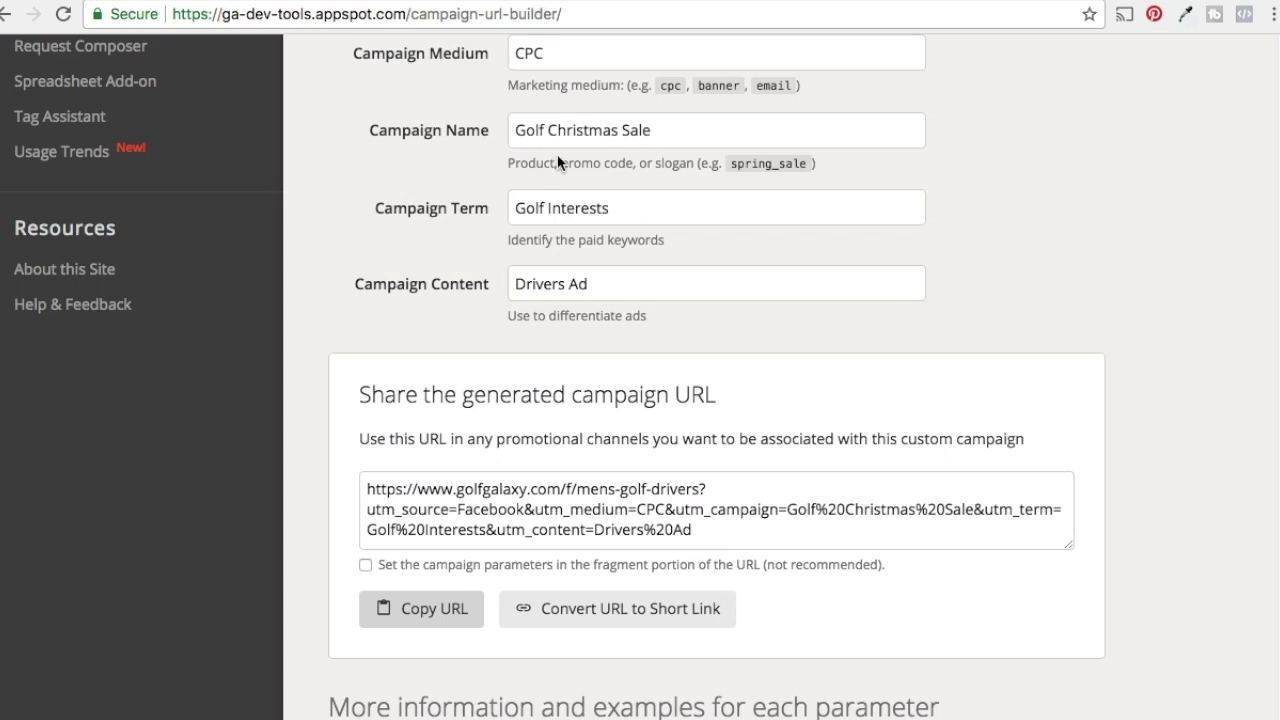
scroll(646, 294, "up", 1)
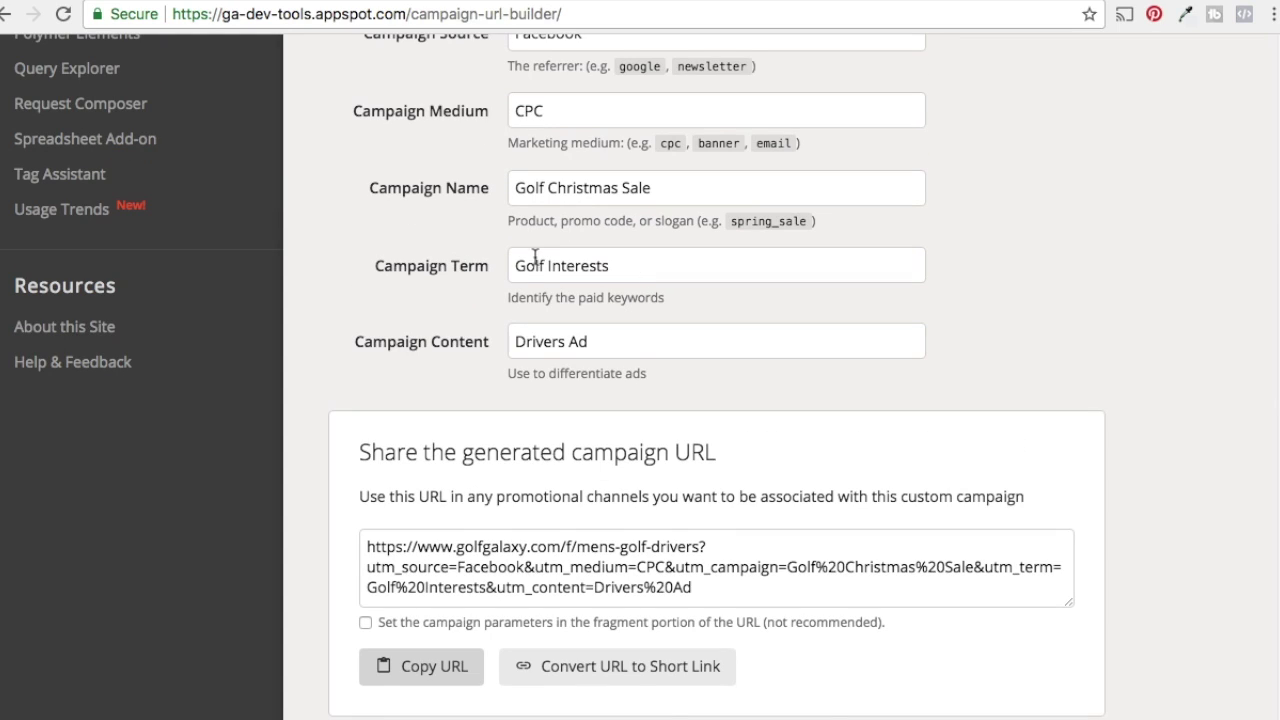
left_click_drag(562, 344, 494, 352)
type("Iron Sets")
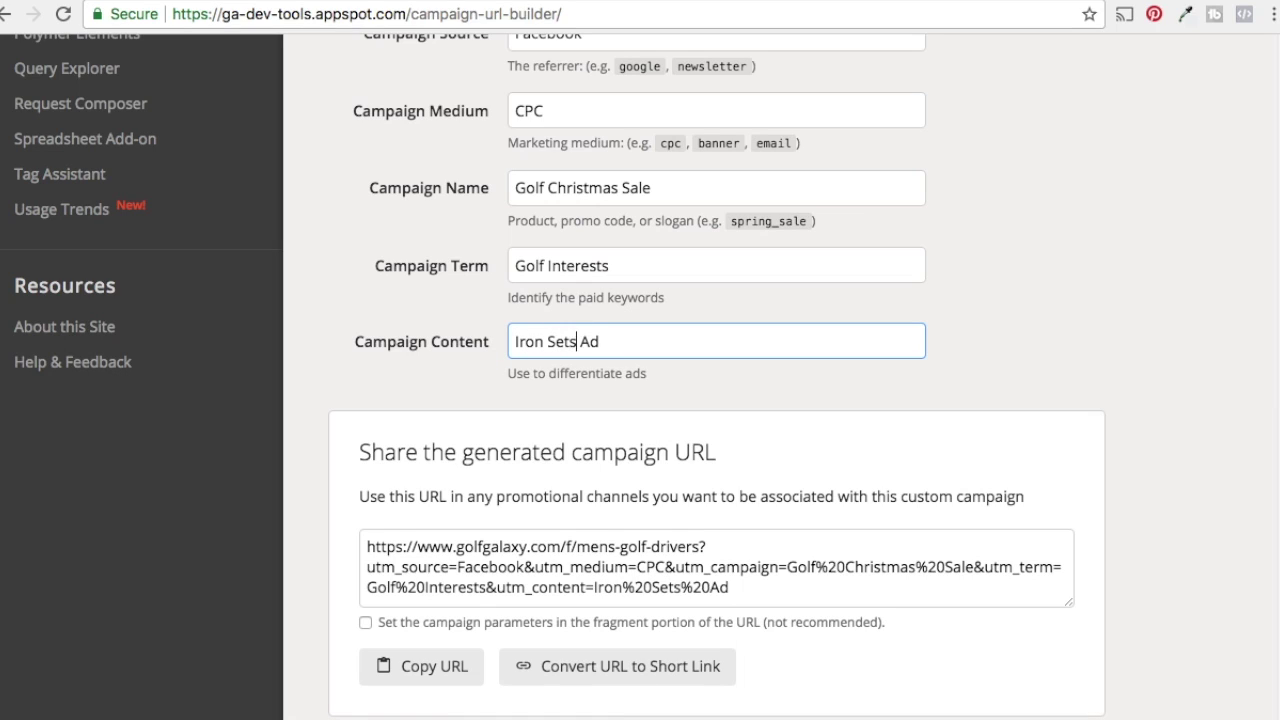
left_click(451, 666)
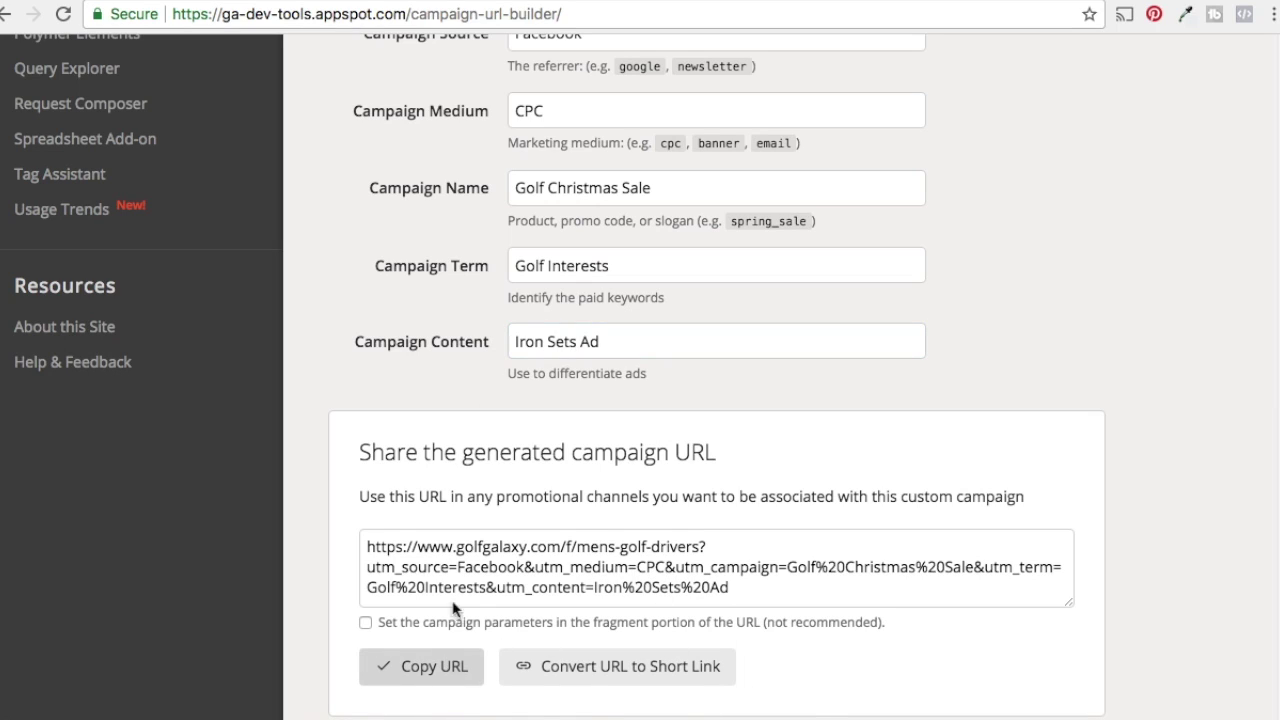
- Back in Power Editor, replace card 2's Destination URL with the copied Iron Sets Ad campaign URL
left_click(265, 4)
scroll(557, 497, "down", 4)
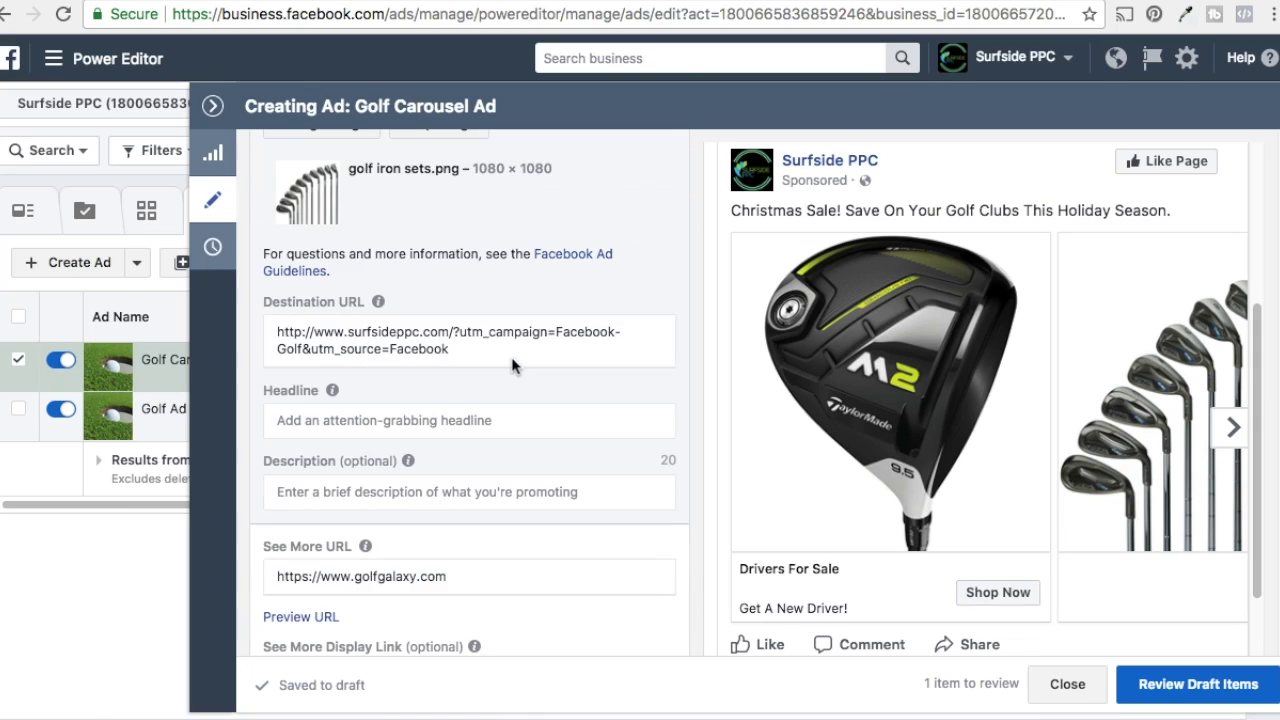
left_click_drag(455, 344, 261, 318)
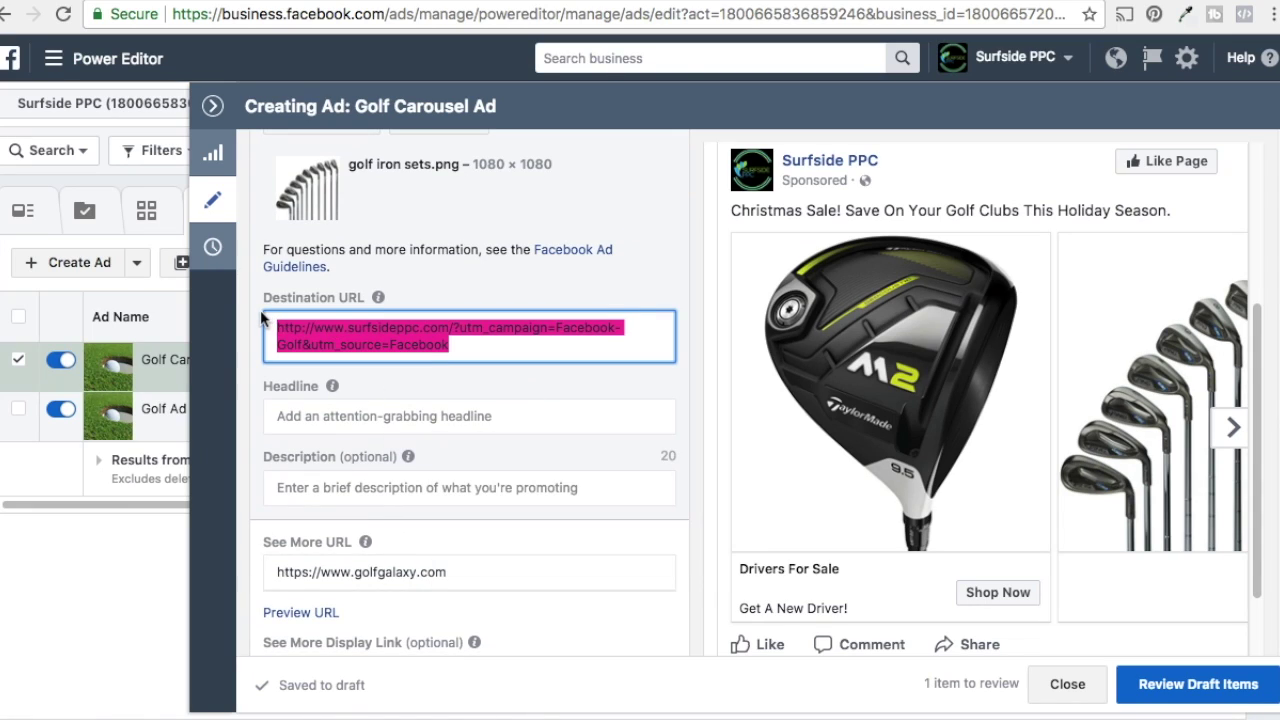
key("ctrl+v")
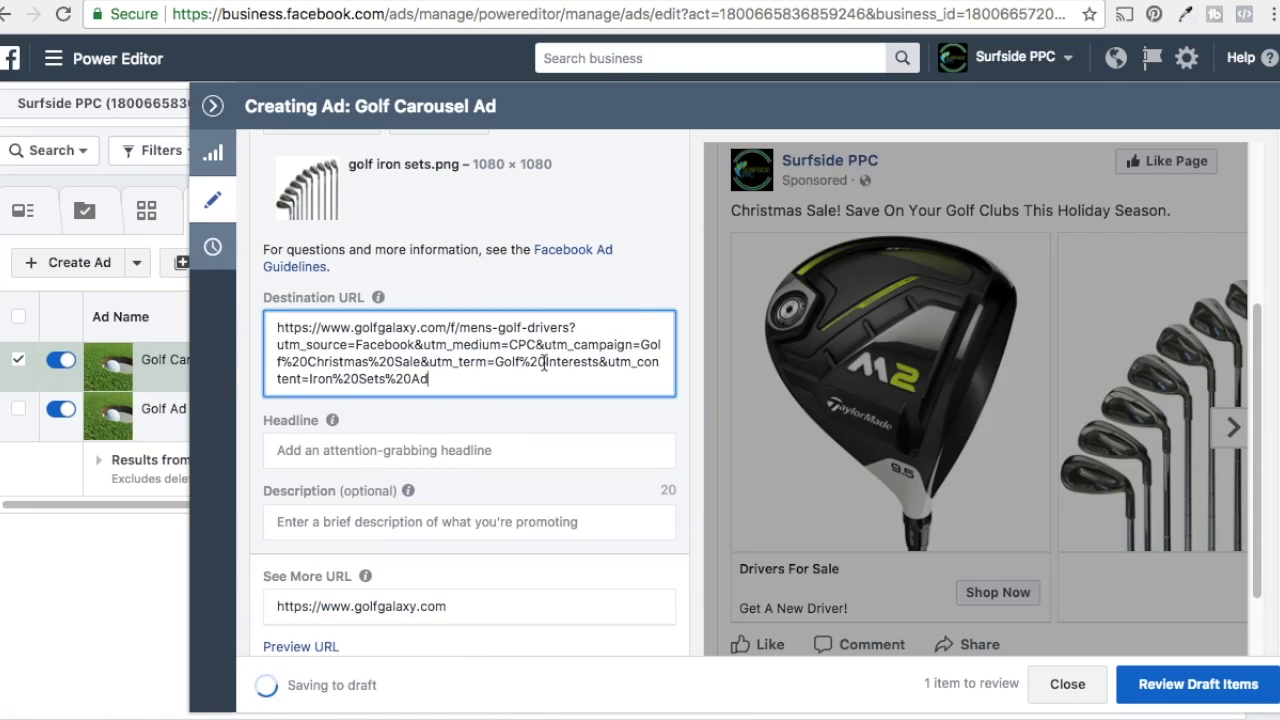
- Enter the headline "Iron Sets For Sale" and the description "Get A New Iron Set!" for card 2
left_click(488, 447)
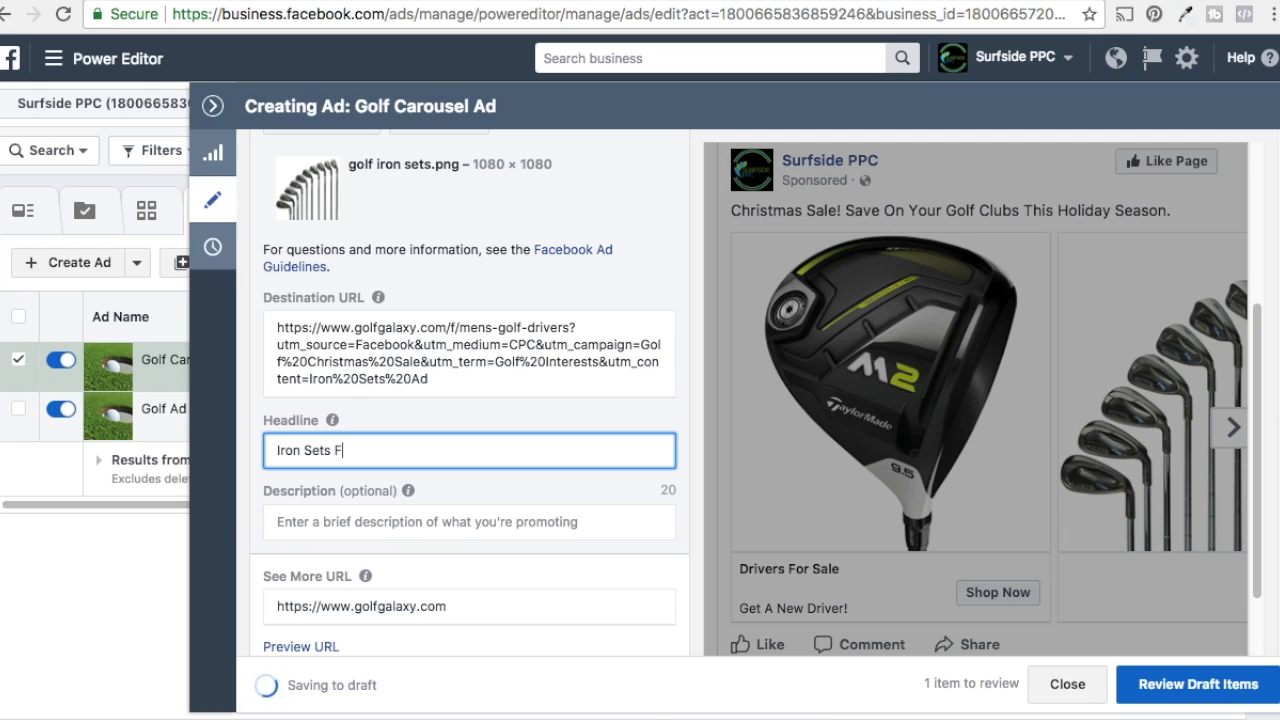
left_click(469, 522)
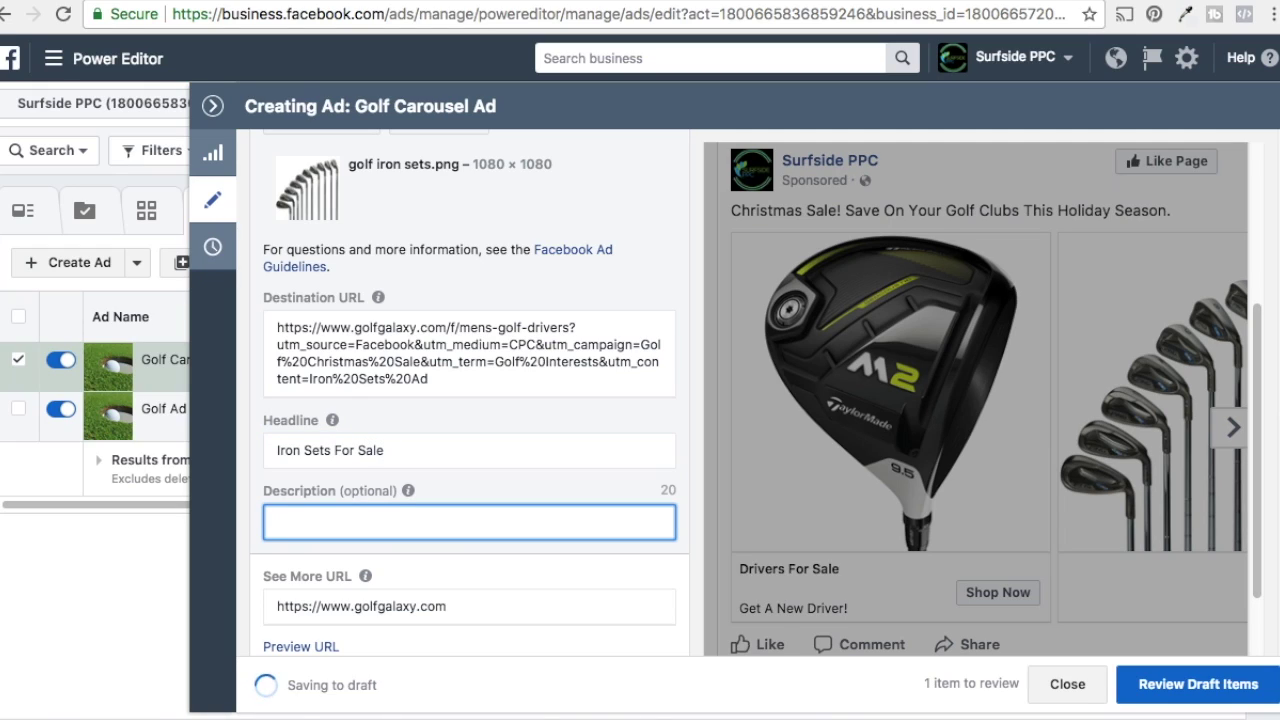
type("Get A New Iron Set!")
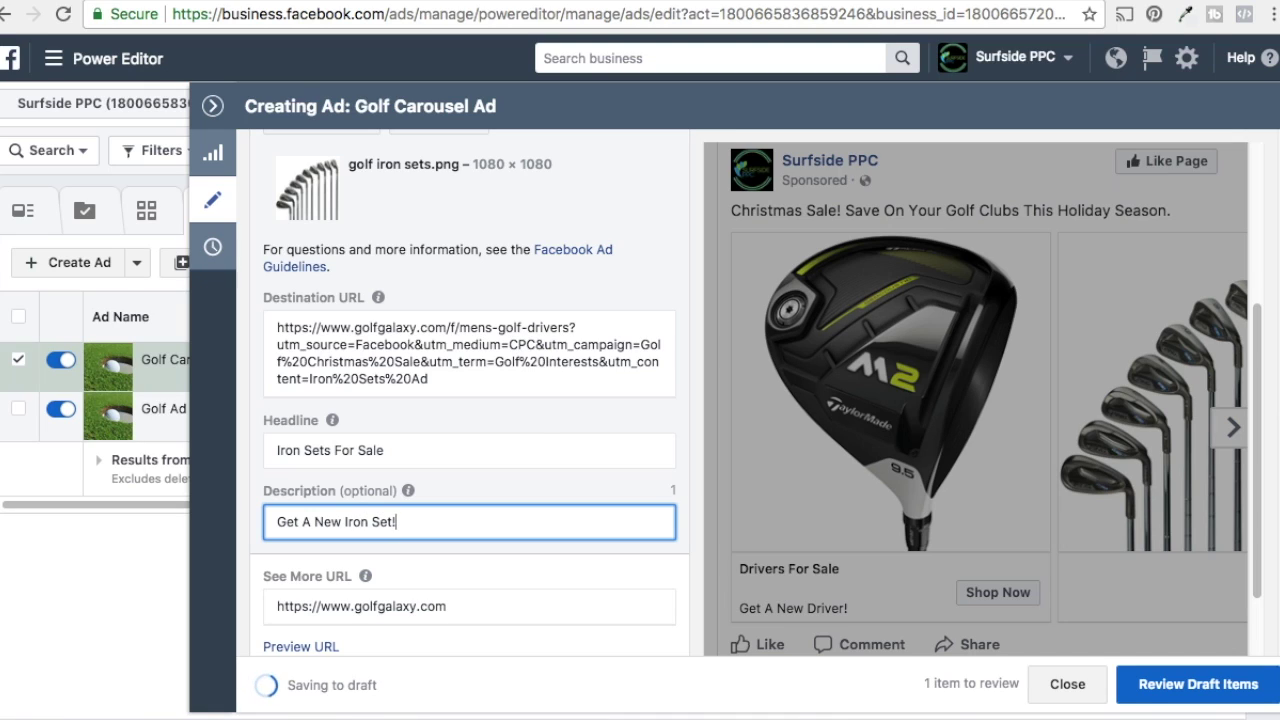
left_click(534, 485)
scroll(529, 480, "down", 3)
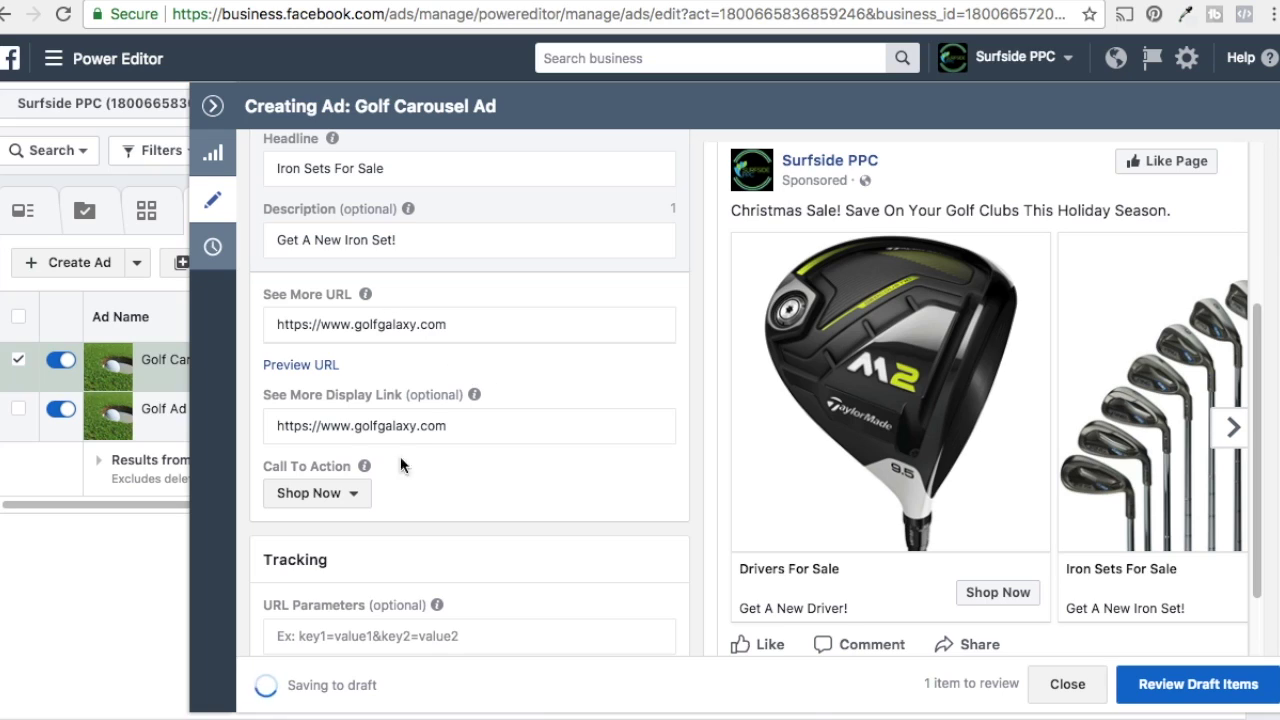
scroll(462, 558, "up", 5)
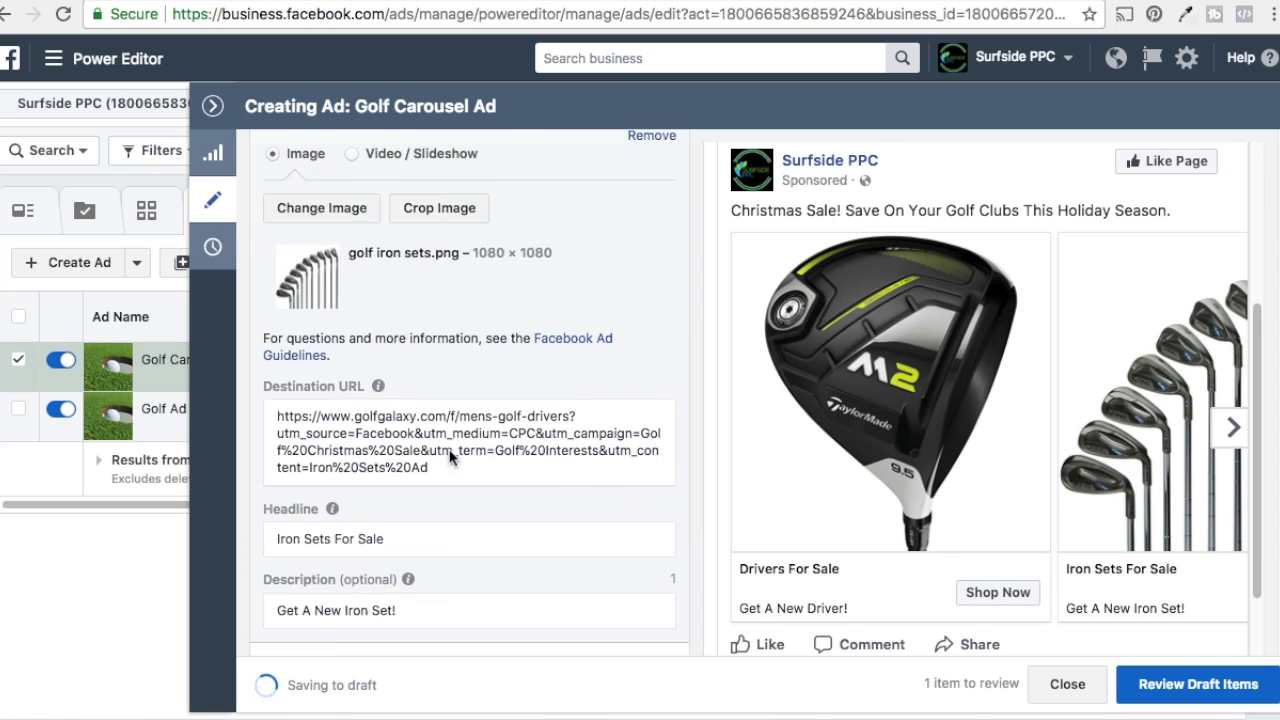
- Choose golf putter.png from the image library as card 3's image and check the iron set and putter cards in the ad preview
left_click(1234, 428)
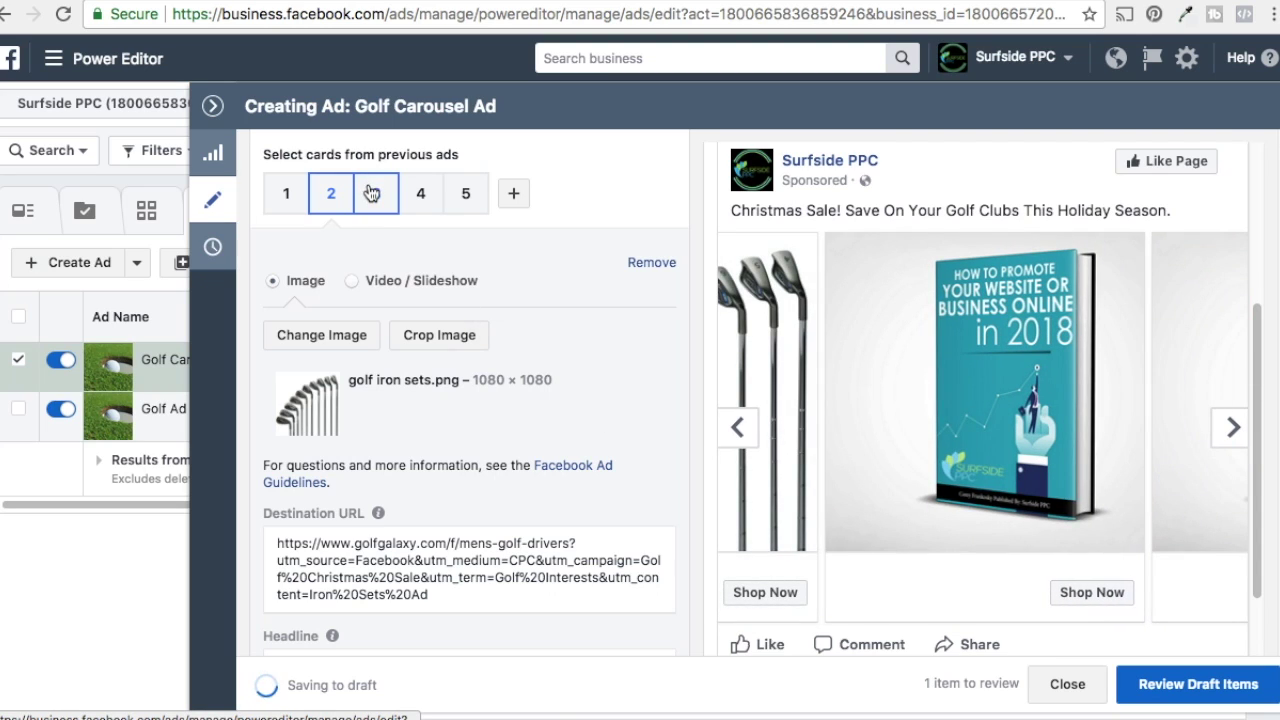
left_click(376, 193)
left_click(319, 337)
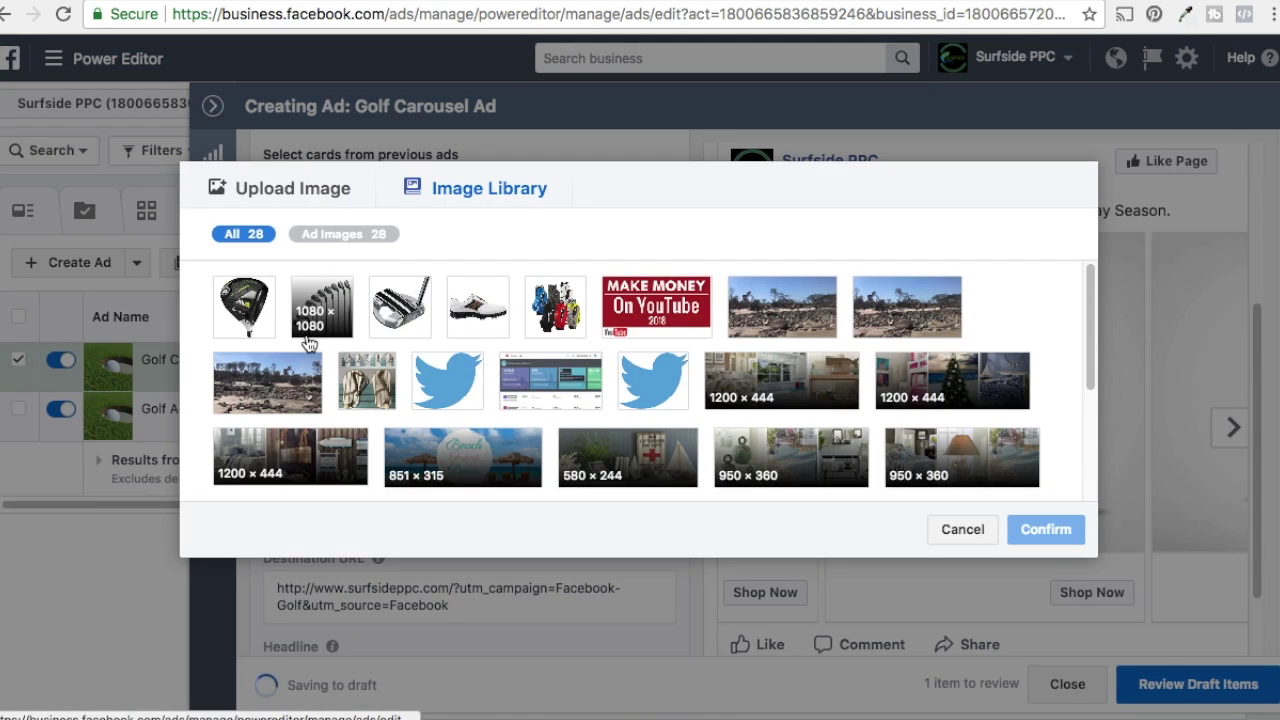
left_click(400, 306)
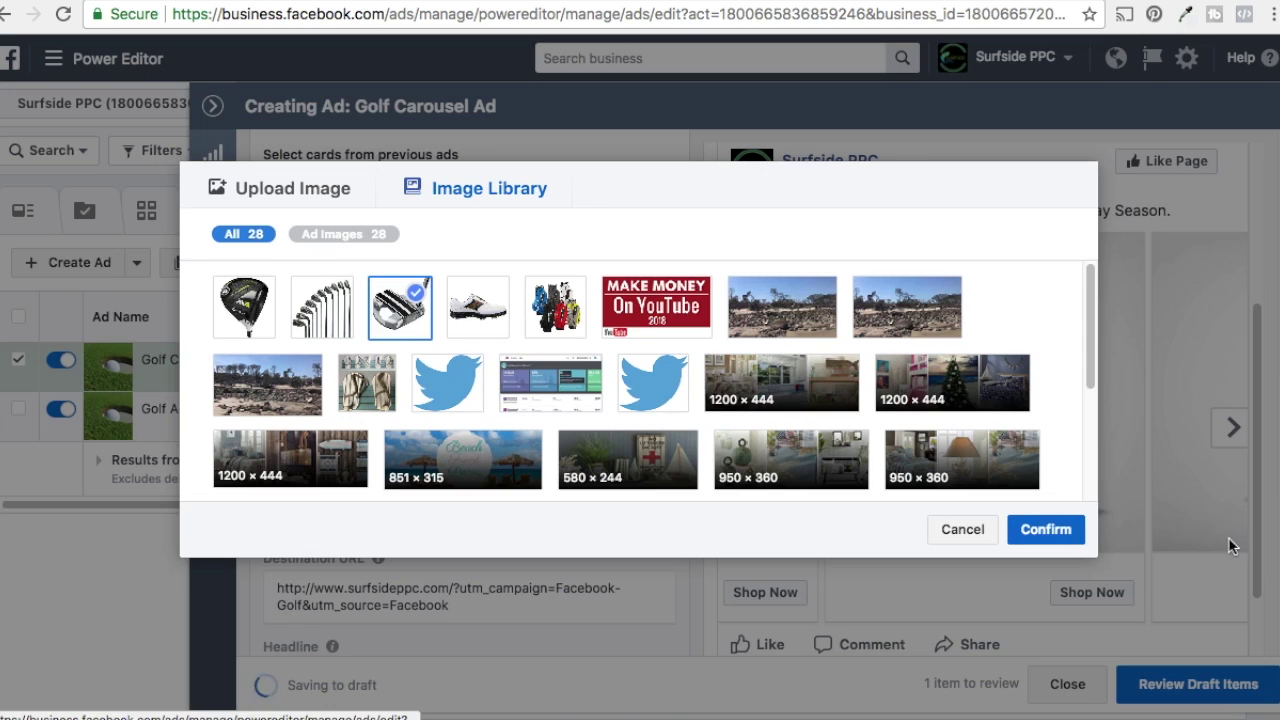
left_click(1046, 529)
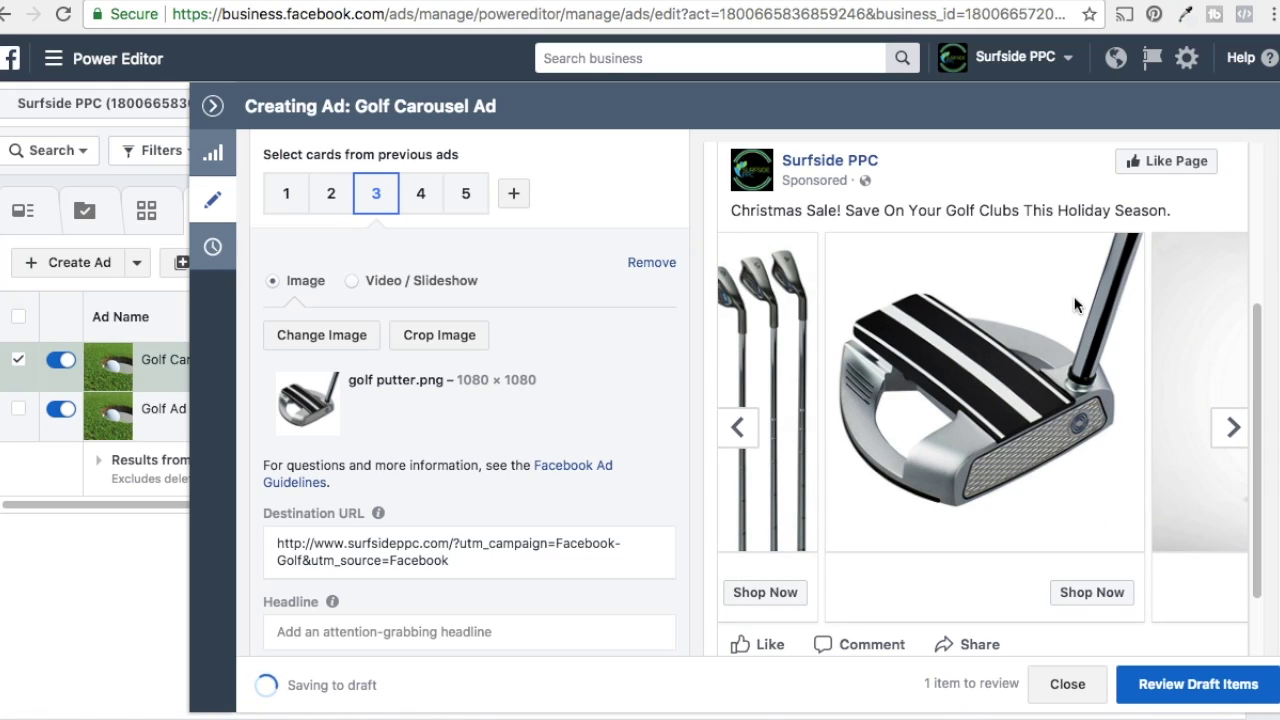
scroll(995, 287, "left", 5)
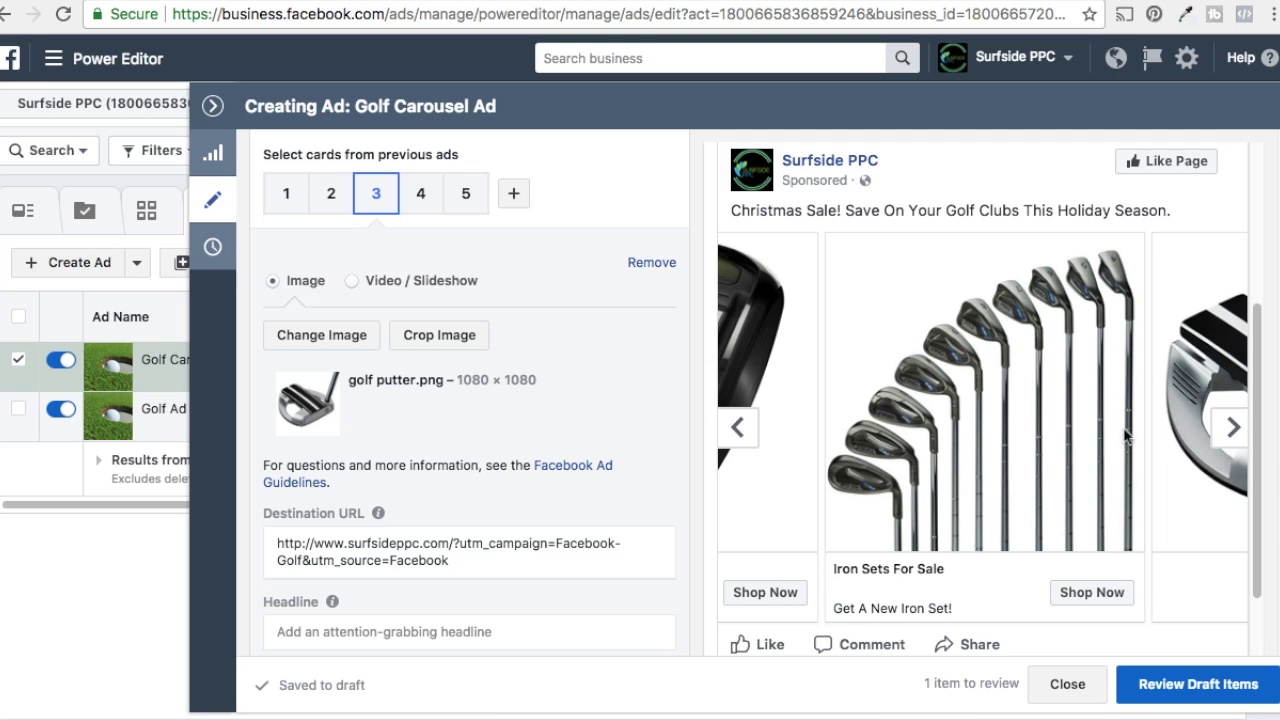
left_click(1232, 428)
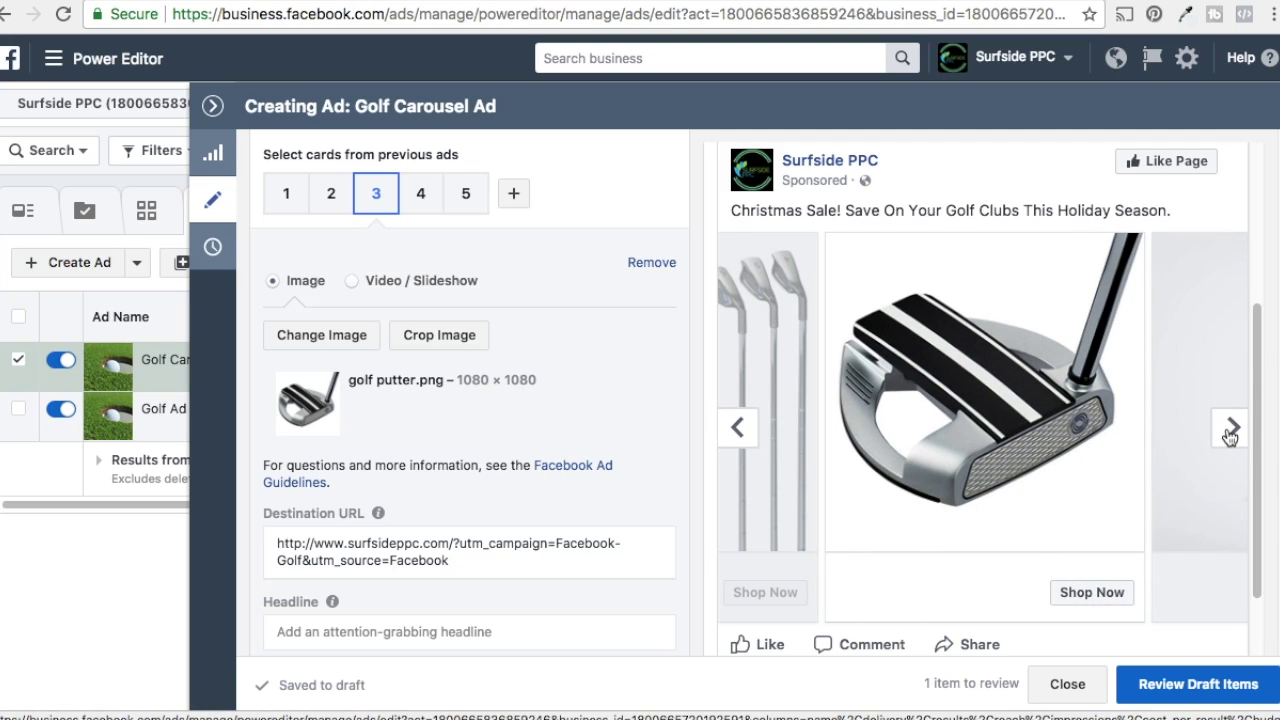
scroll(600, 425, "down", 3)
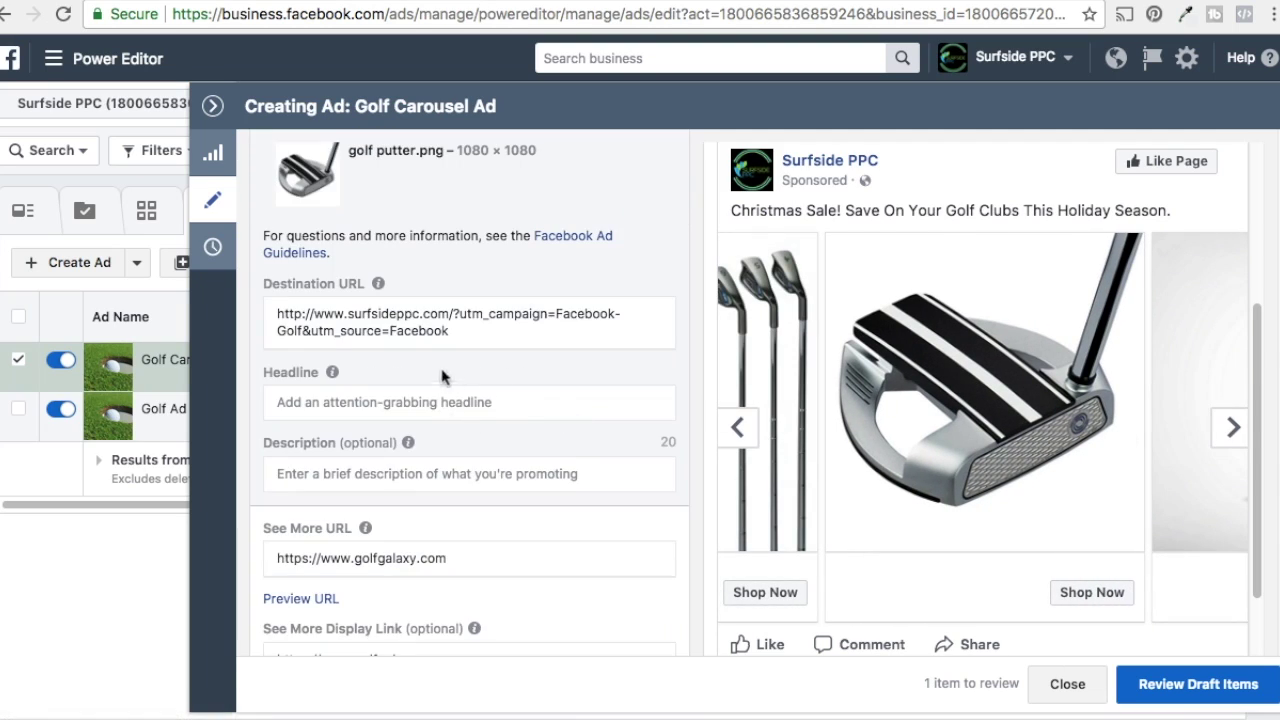
scroll(417, 349, "up", 1)
scroll(375, 231, "up", 2)
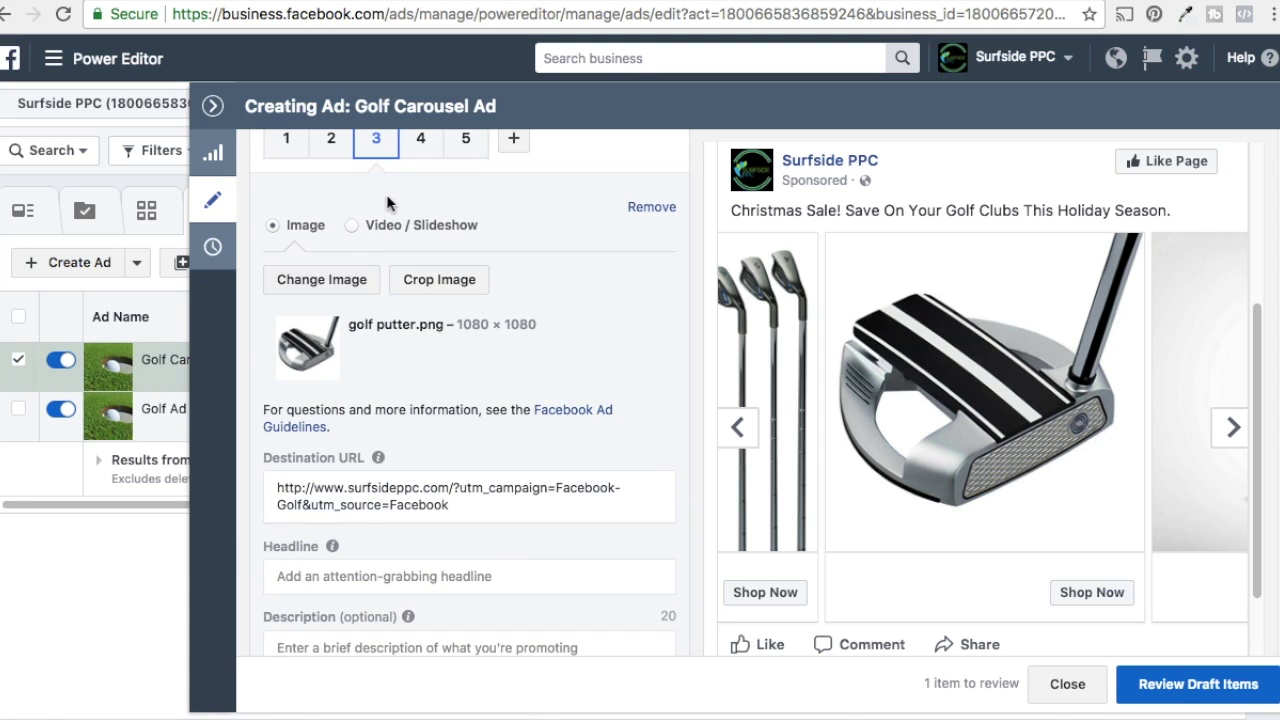
- Choose golf shoes.png from the image library as card 4's image
left_click(418, 145)
left_click(345, 280)
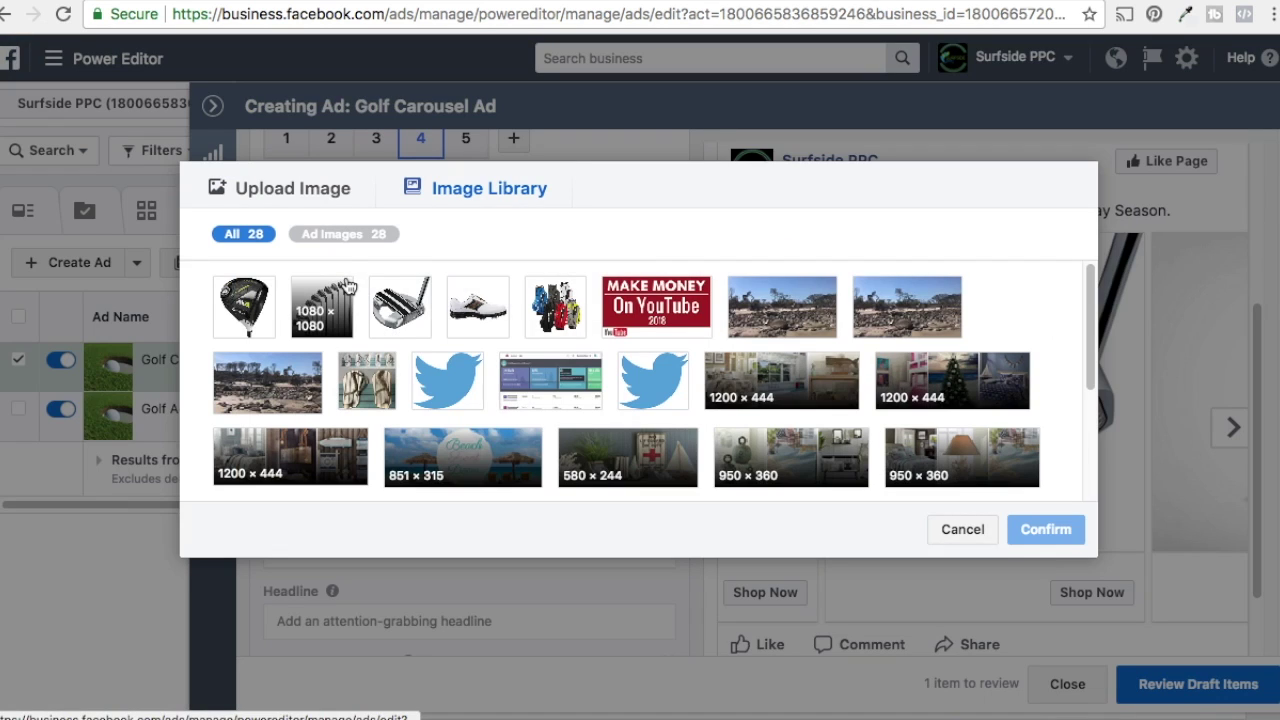
left_click(478, 320)
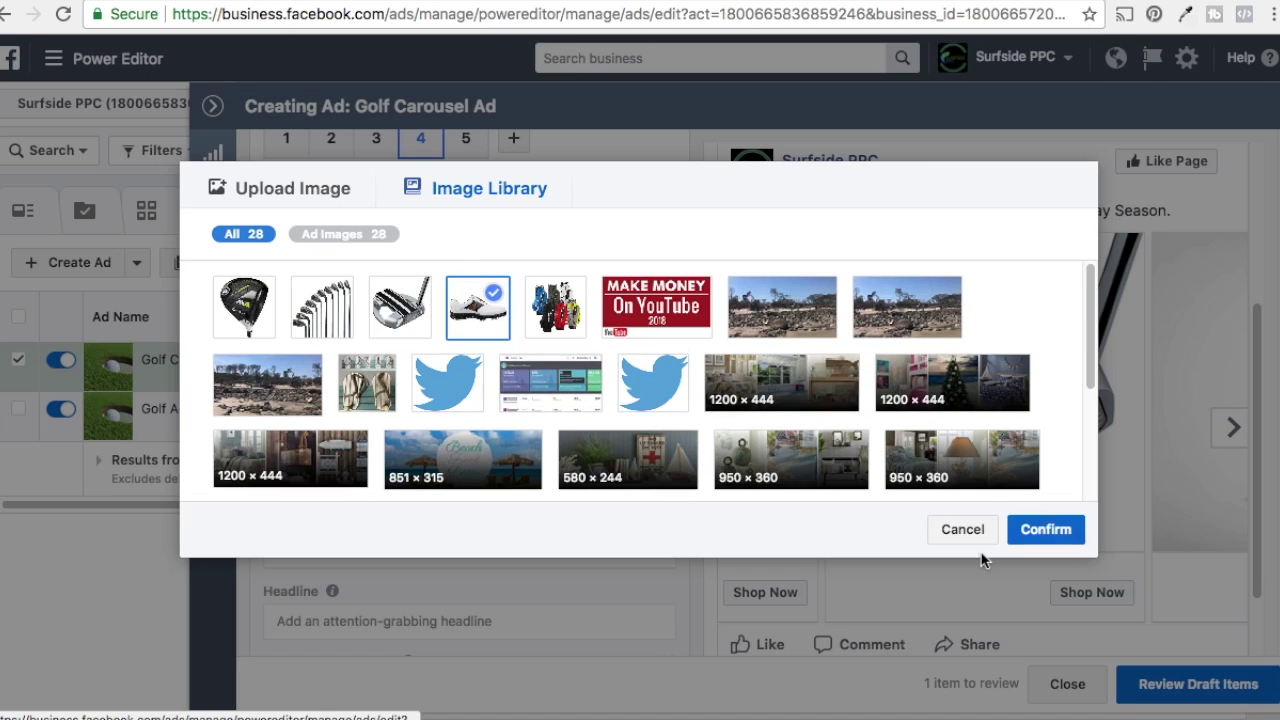
left_click(1040, 531)
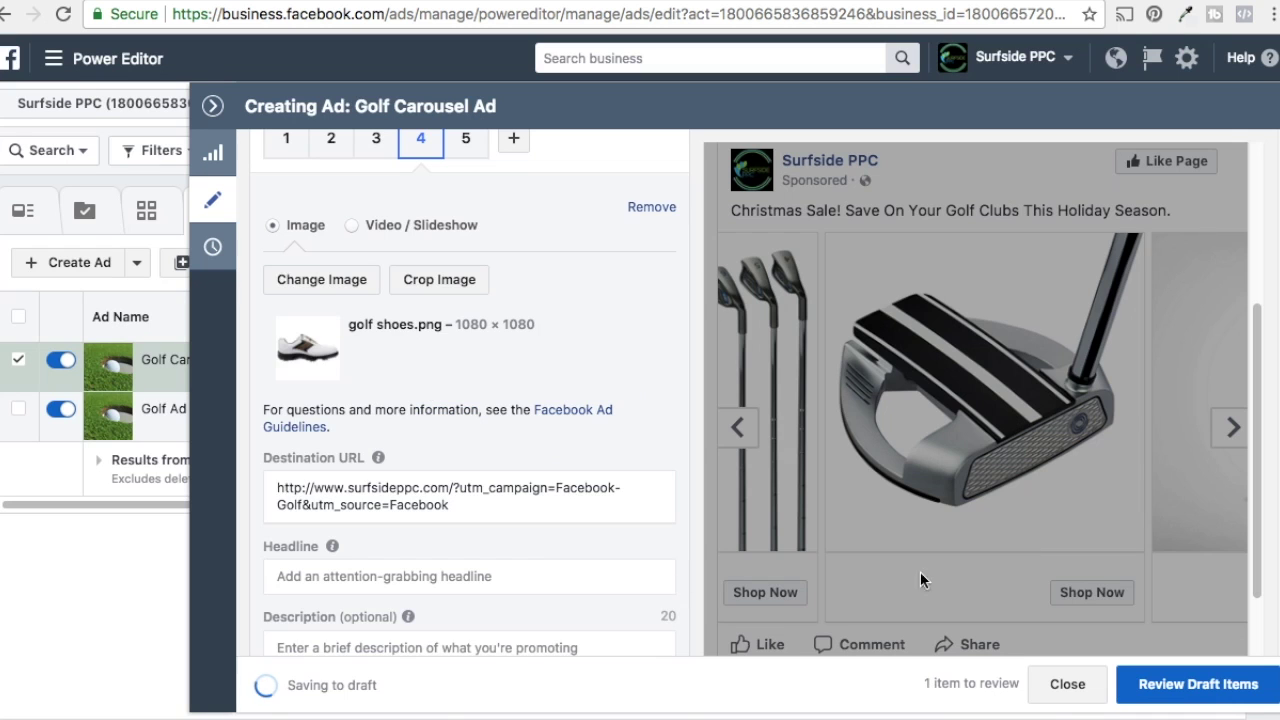
- Choose golf bags.png from the image library as card 5's image
left_click(468, 152)
left_click(331, 281)
left_click(555, 312)
left_click(1028, 518)
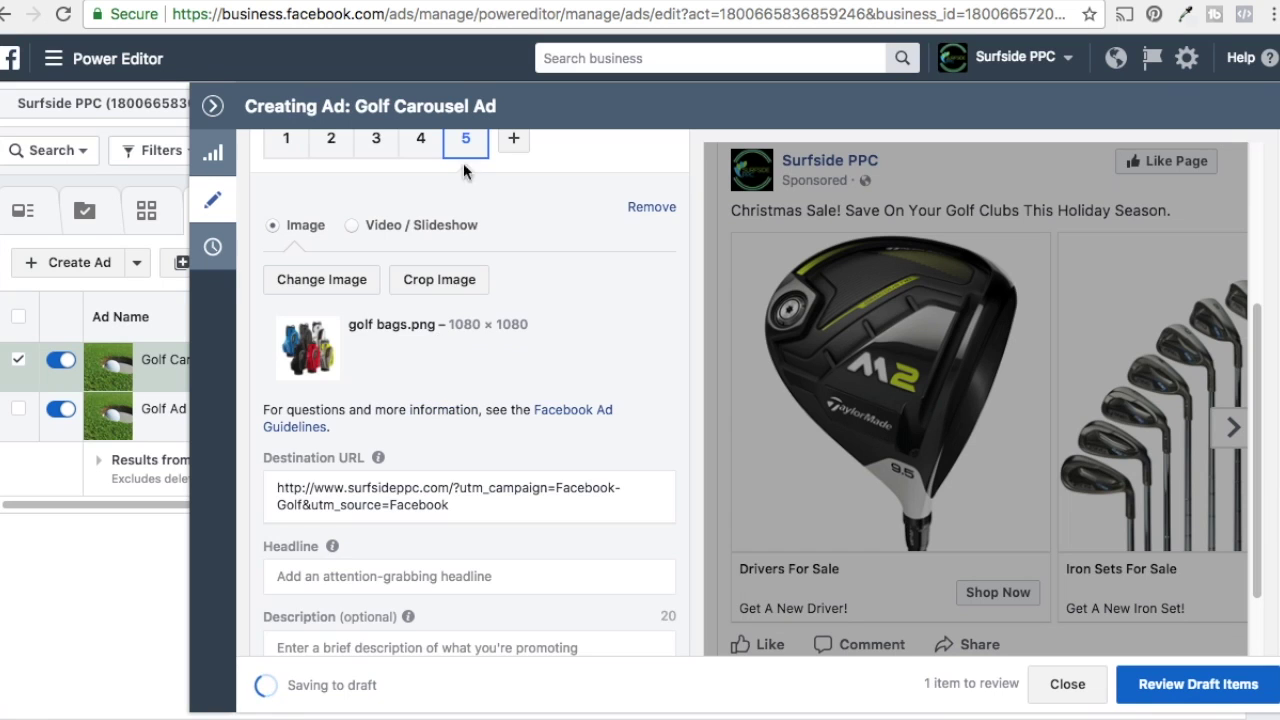
- Return to card 3, switch to the Campaign URL Builder, set the Campaign Content to "Putter Ad" and copy the generated campaign URL
key("ctrl+Tab")
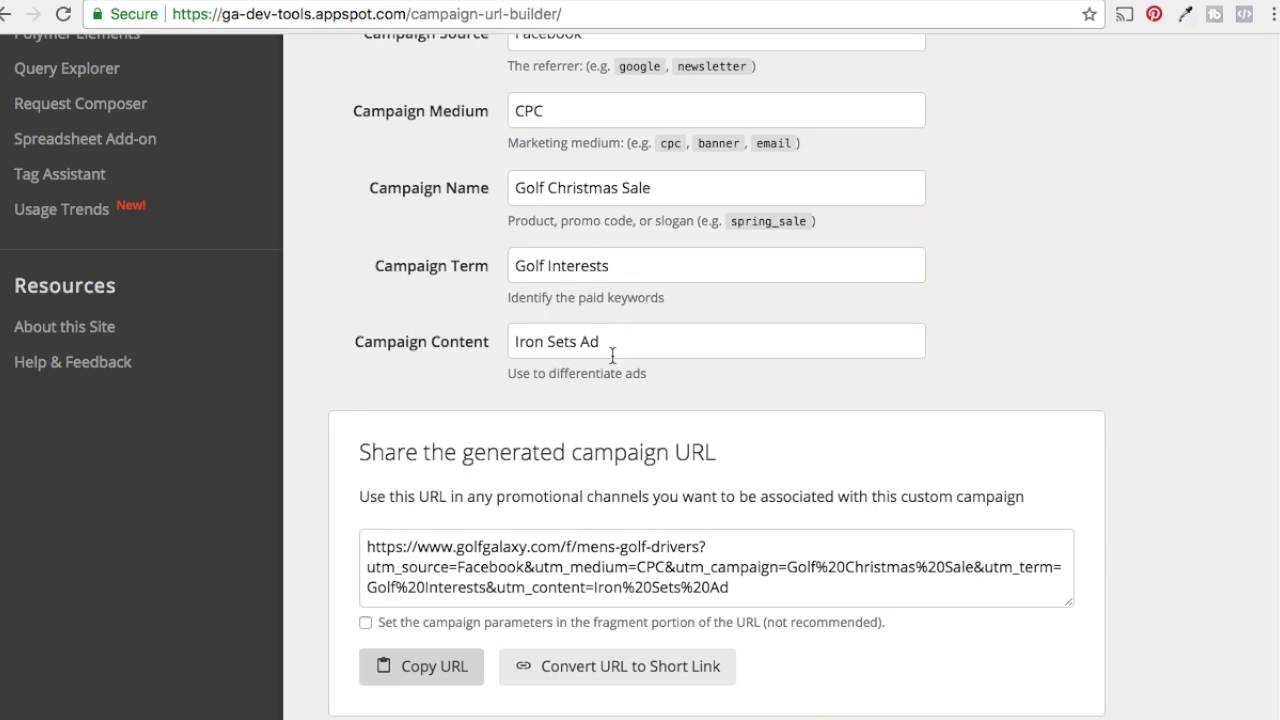
key("ctrl+shift+Tab")
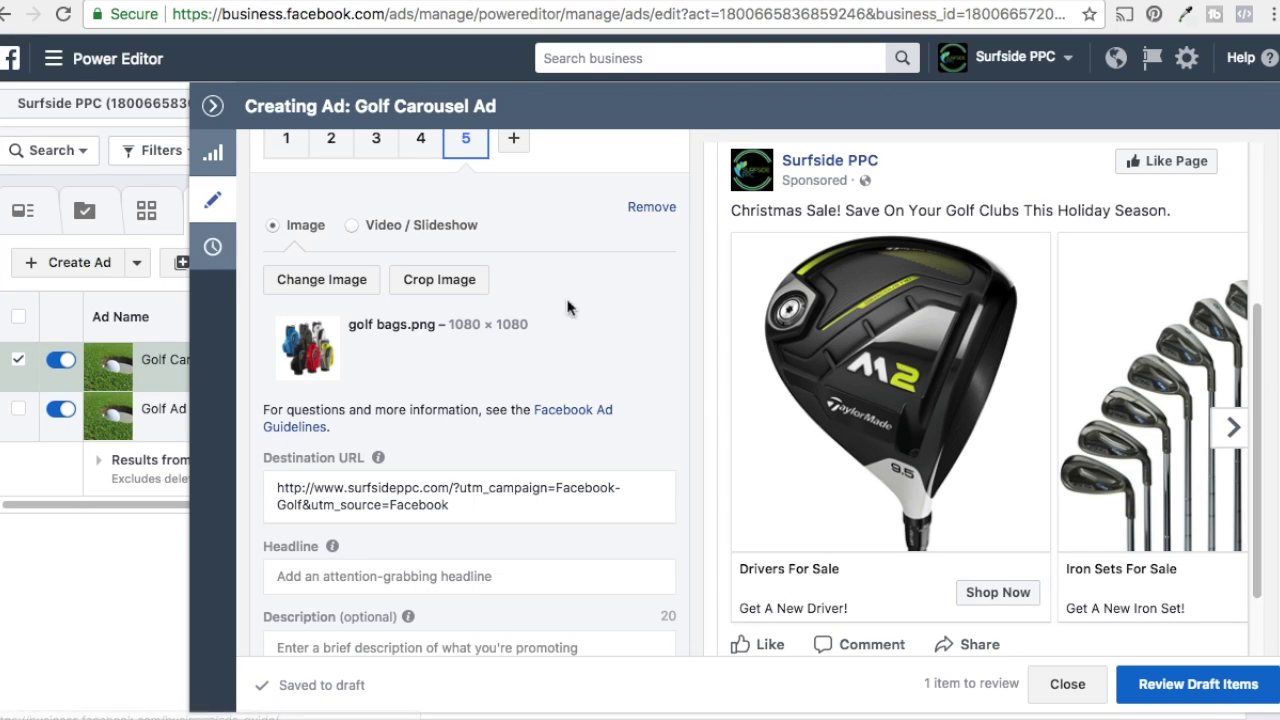
left_click(376, 140)
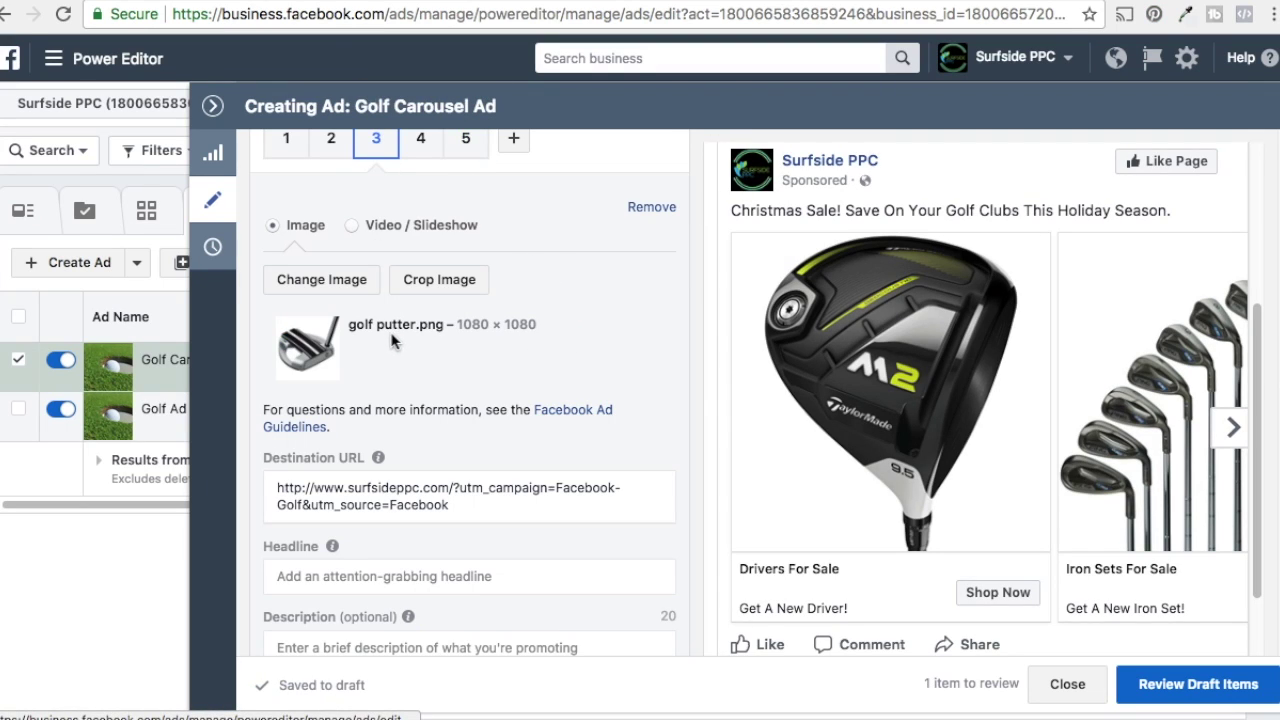
key("ctrl+Tab")
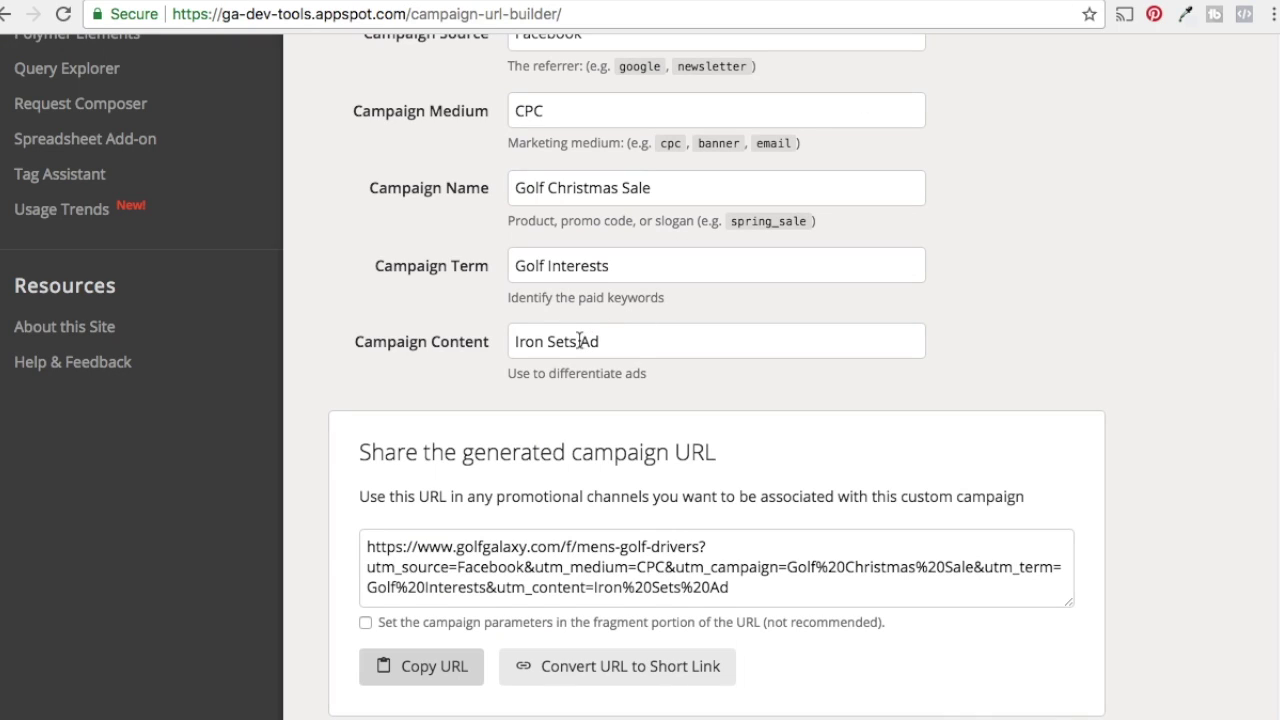
left_click_drag(579, 341, 509, 338)
type("Putter")
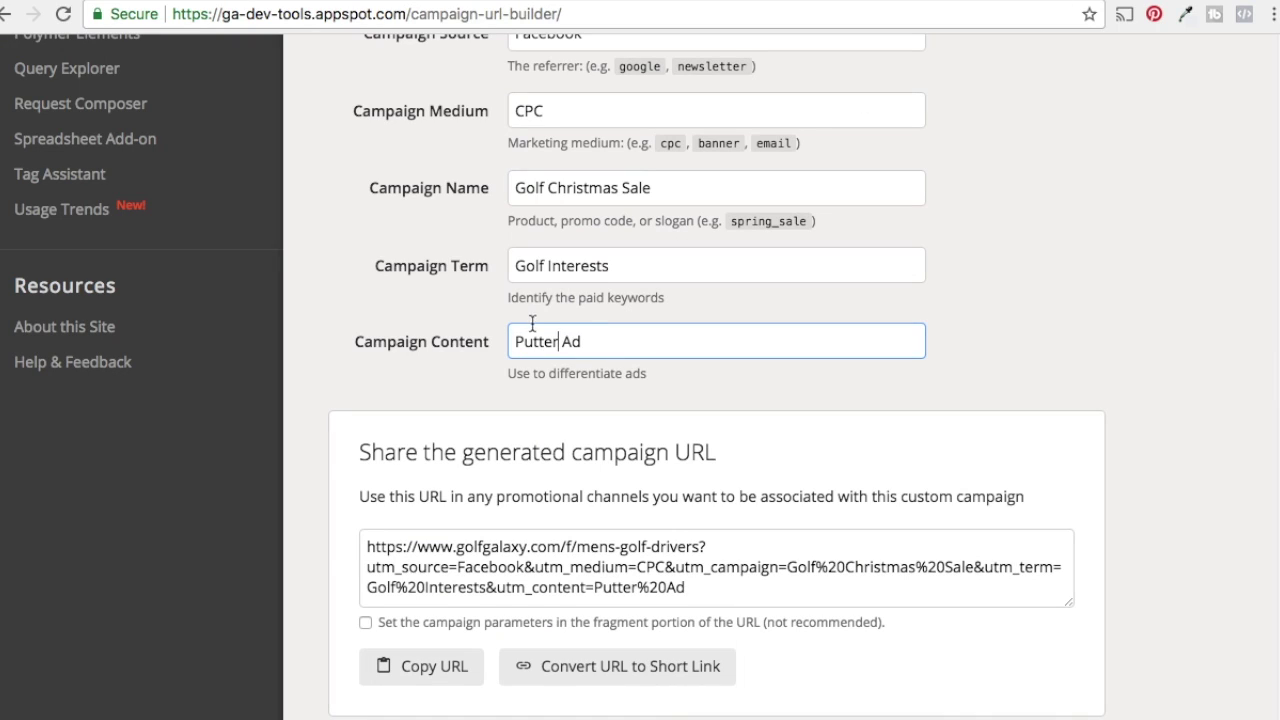
left_click(449, 674)
- Back in Power Editor, replace card 3's Destination URL with the copied Putter Ad campaign URL
key("ctrl+Tab")
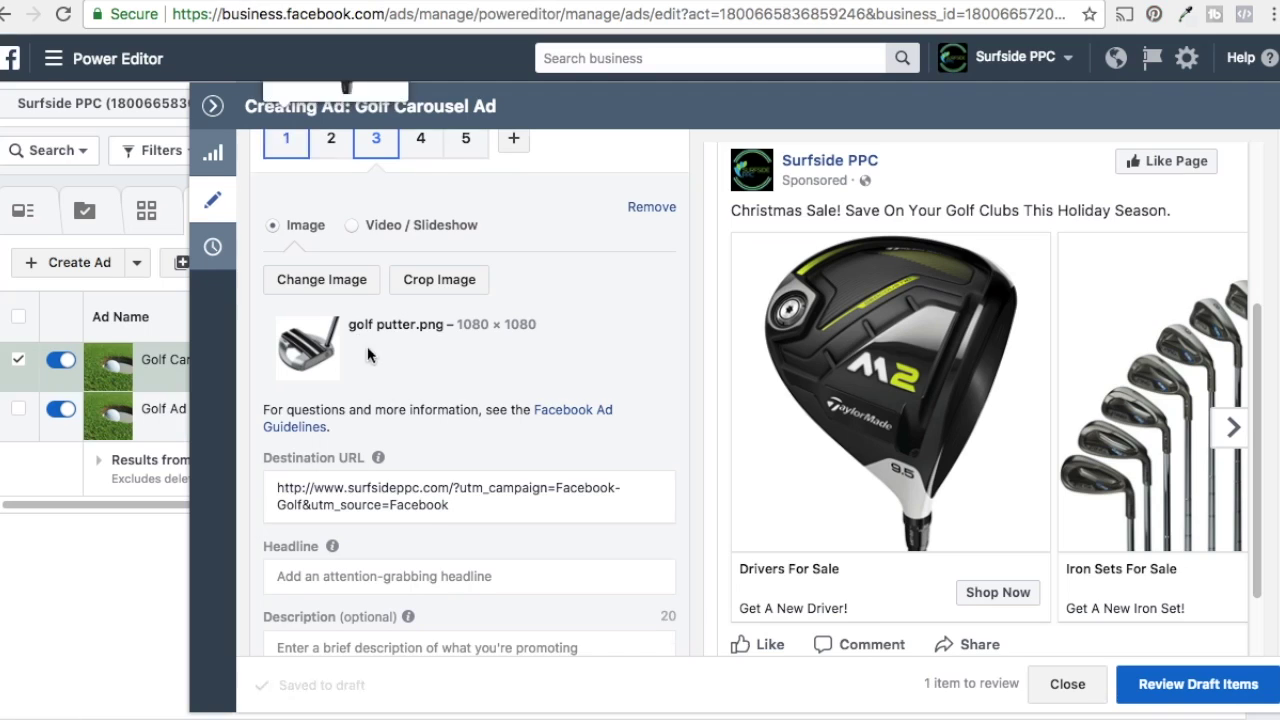
left_click(443, 520)
left_click_drag(443, 520, 268, 498)
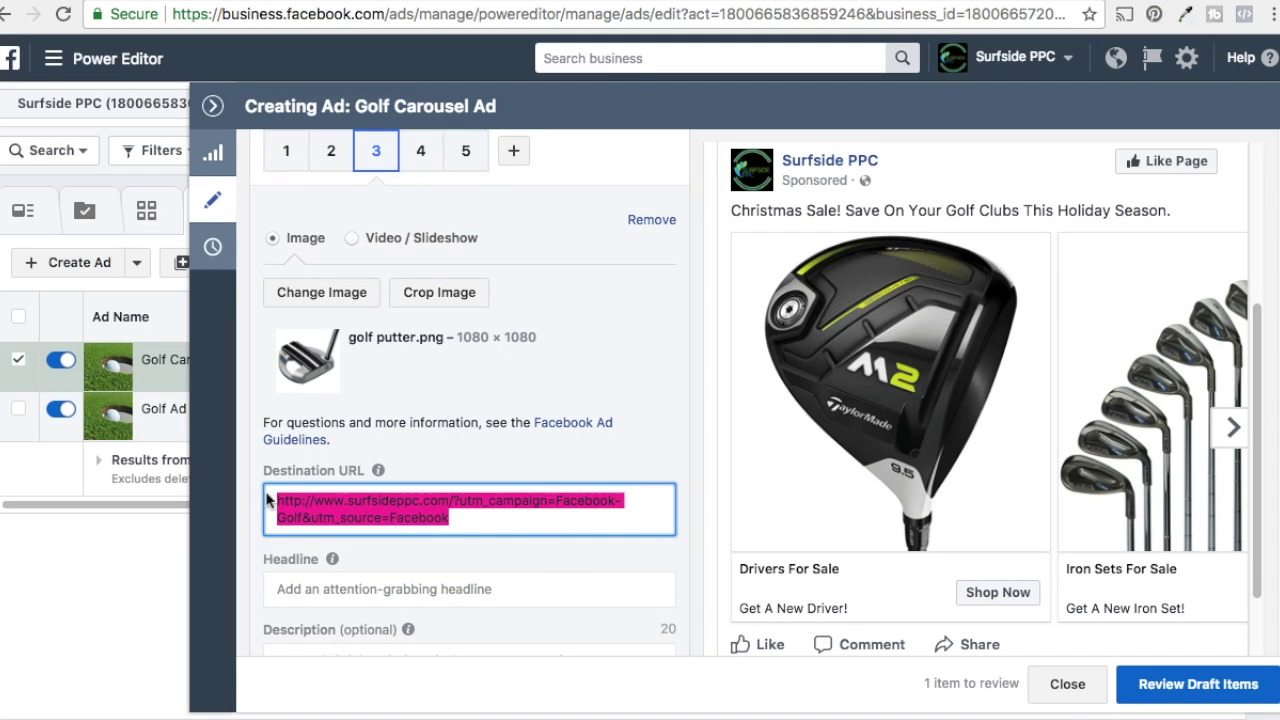
type("https://www.golfgalaxy.com/f/mens-golf-drivers?utm_source=Facebook&utm_medium=CPC&utm_campaign=Golf%20Christmas%20Sale&utm_term=Golf%20Interests&utm_content=Putter%20Ad")
- Enter the headline "Putters For Sale" and the description "Get A New Putter!" for card 3
scroll(440, 500, "down", 2)
left_click(443, 500)
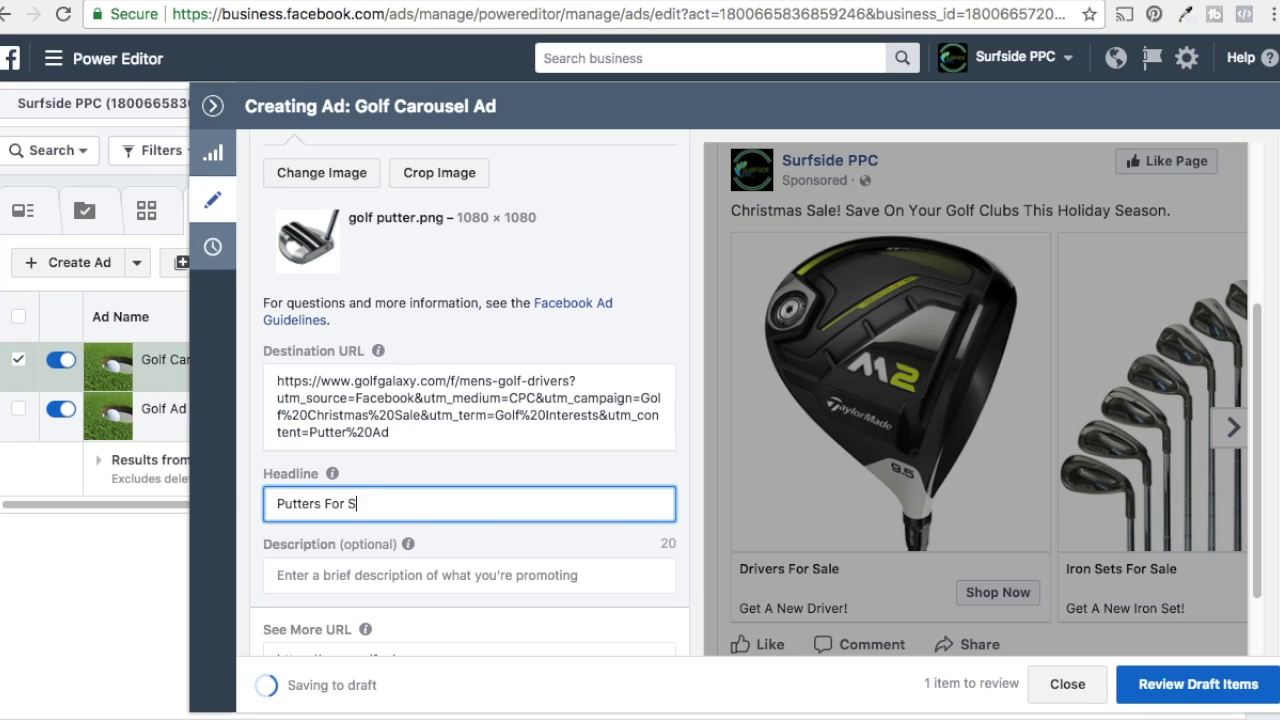
left_click(469, 575)
type("Get A New Putter")
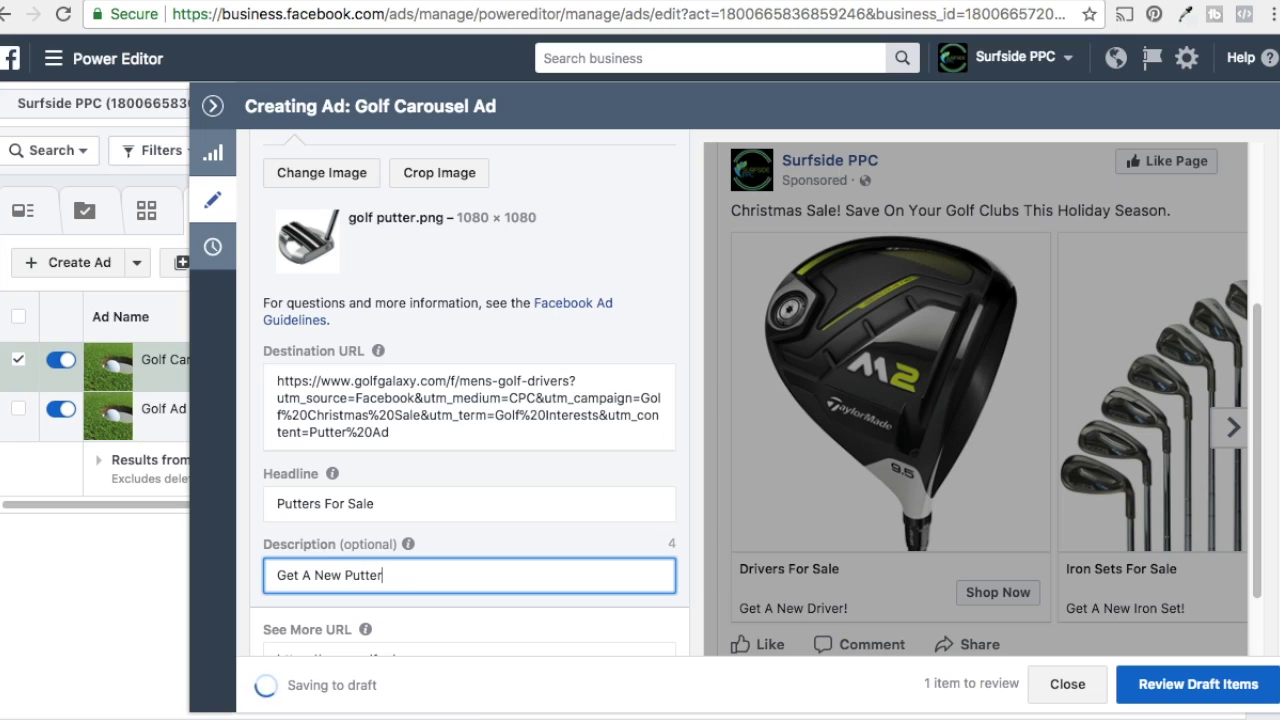
scroll(553, 489, "down", 2)
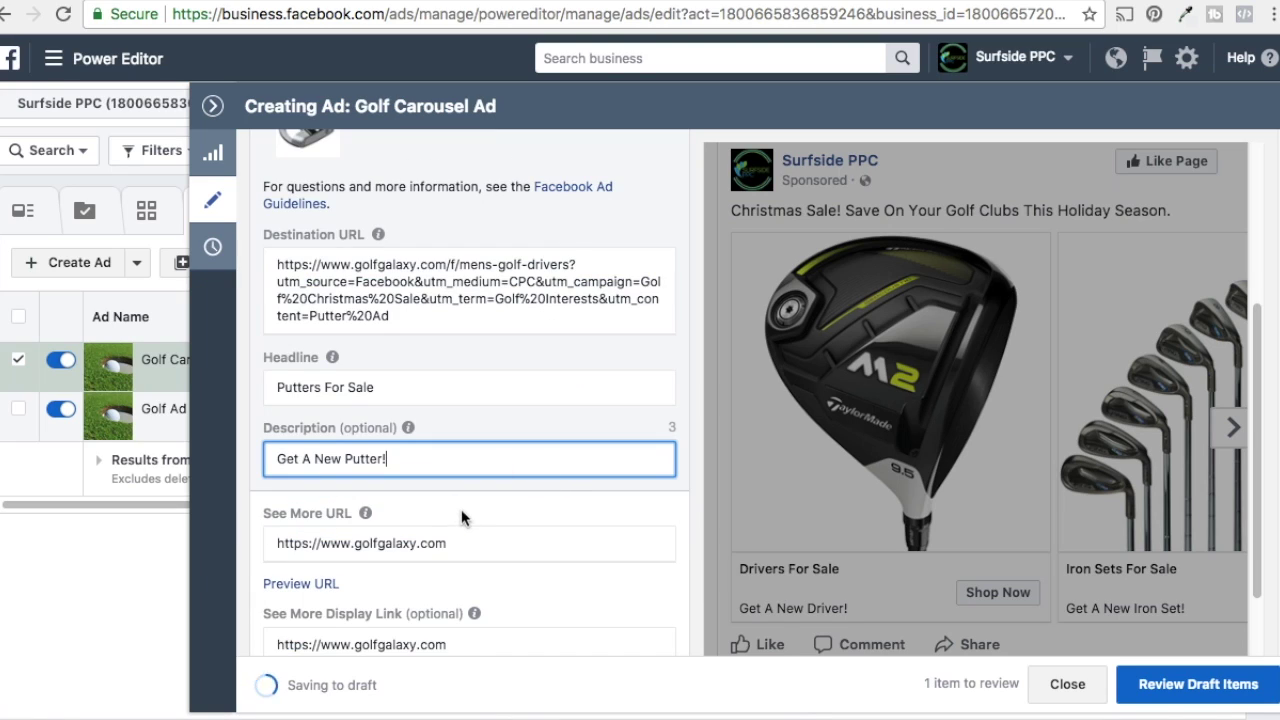
scroll(464, 527, "down", 6)
scroll(443, 400, "up", 5)
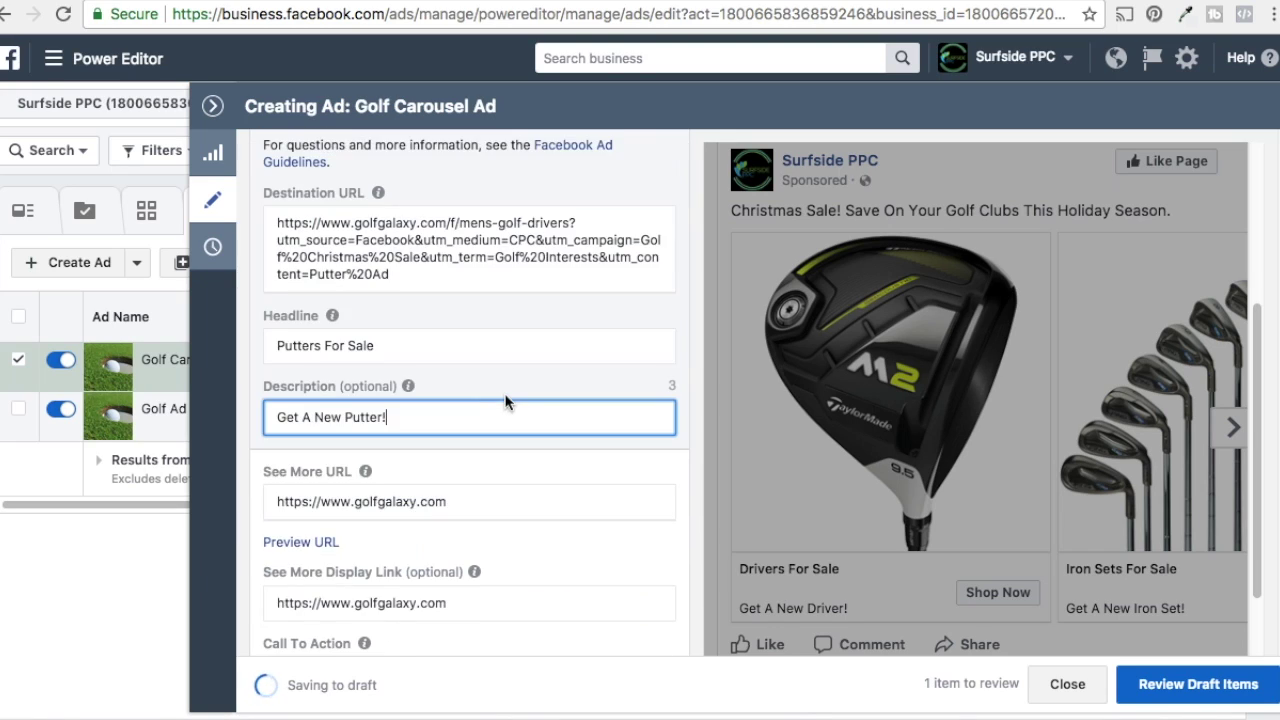
scroll(505, 400, "up", 4)
- Examine card 4's link settings and compare the Campaign URL Builder's Website URL with the open Golf Galaxy product pages
left_click(421, 185)
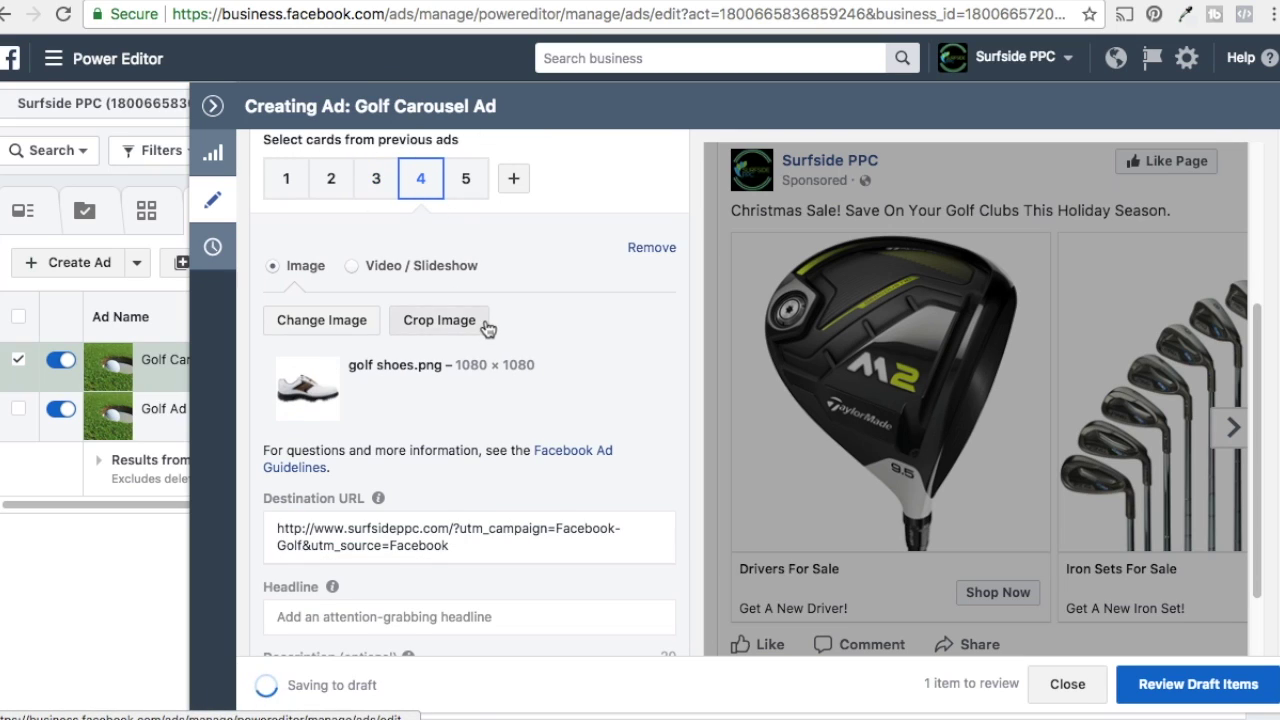
scroll(487, 330, "down", 1)
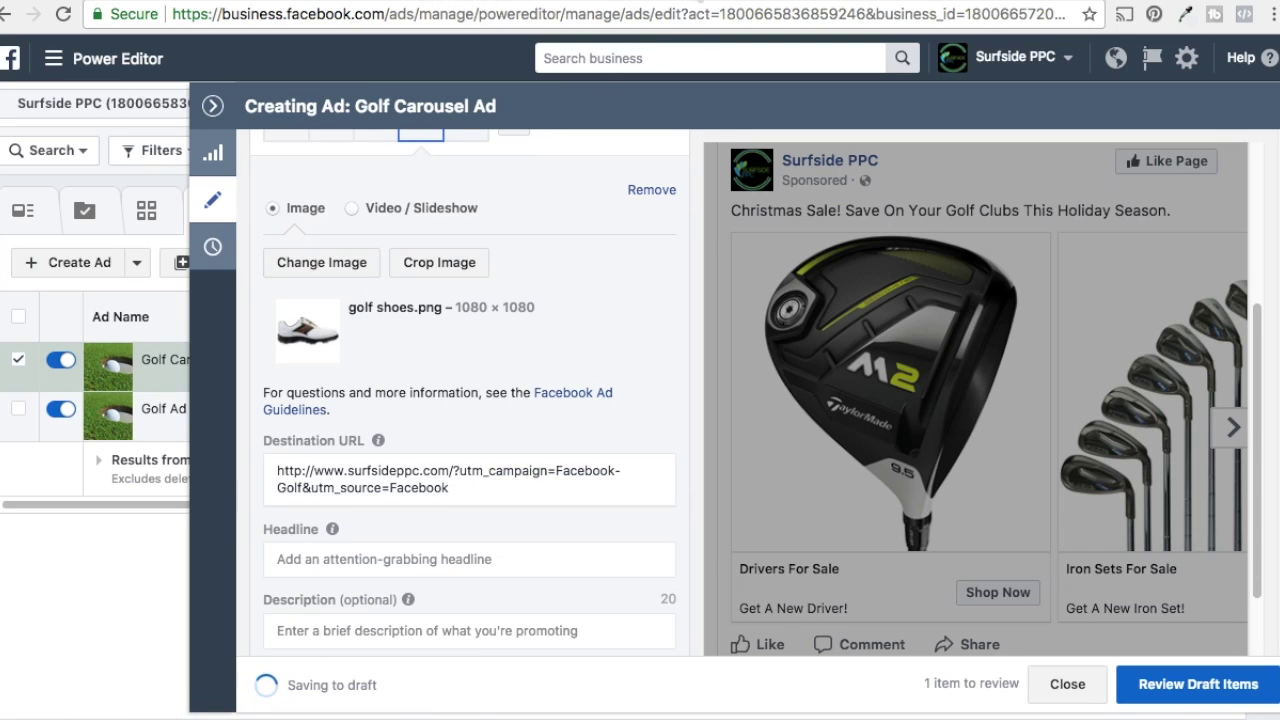
key("ctrl+Tab")
scroll(1073, 180, "up", 5)
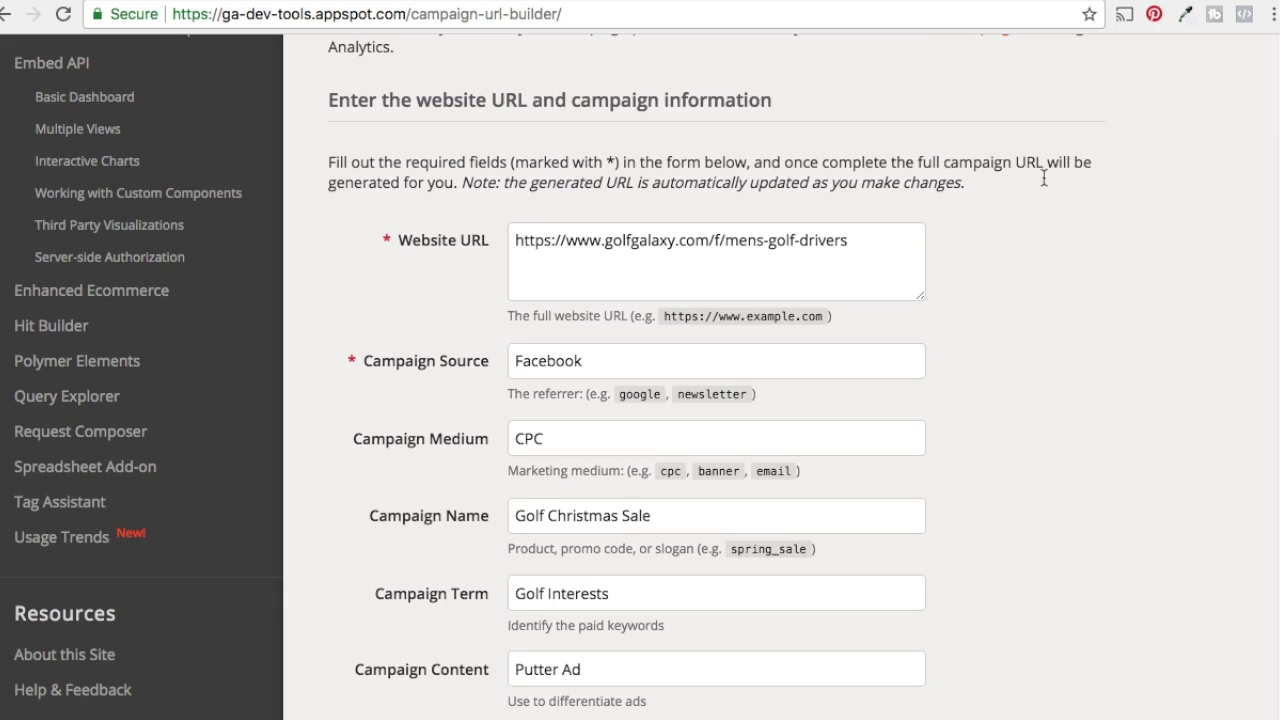
left_click(852, 243)
key("ctrl+a")
key("ctrl+c")
left_click(403, 154)
key("ctrl+Tab")
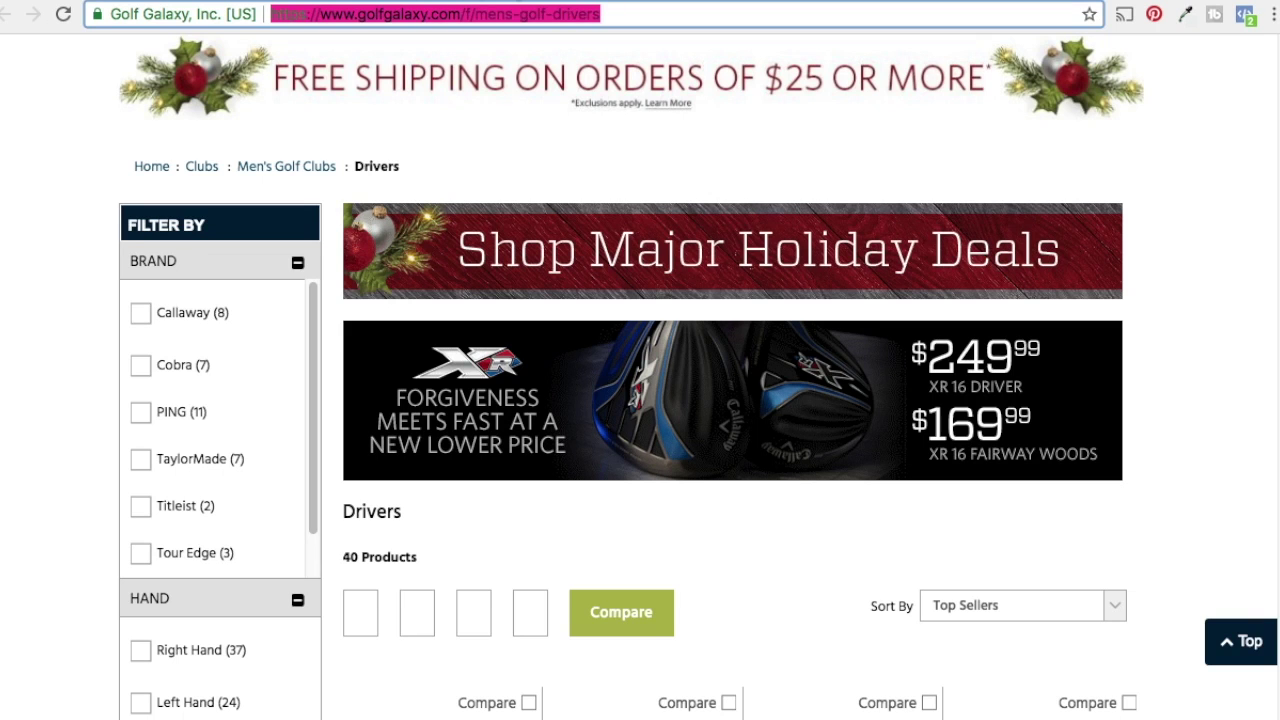
key("ctrl+Tab")
key("ctrl+shift+Tab")
key("ctrl+shift+Tab")
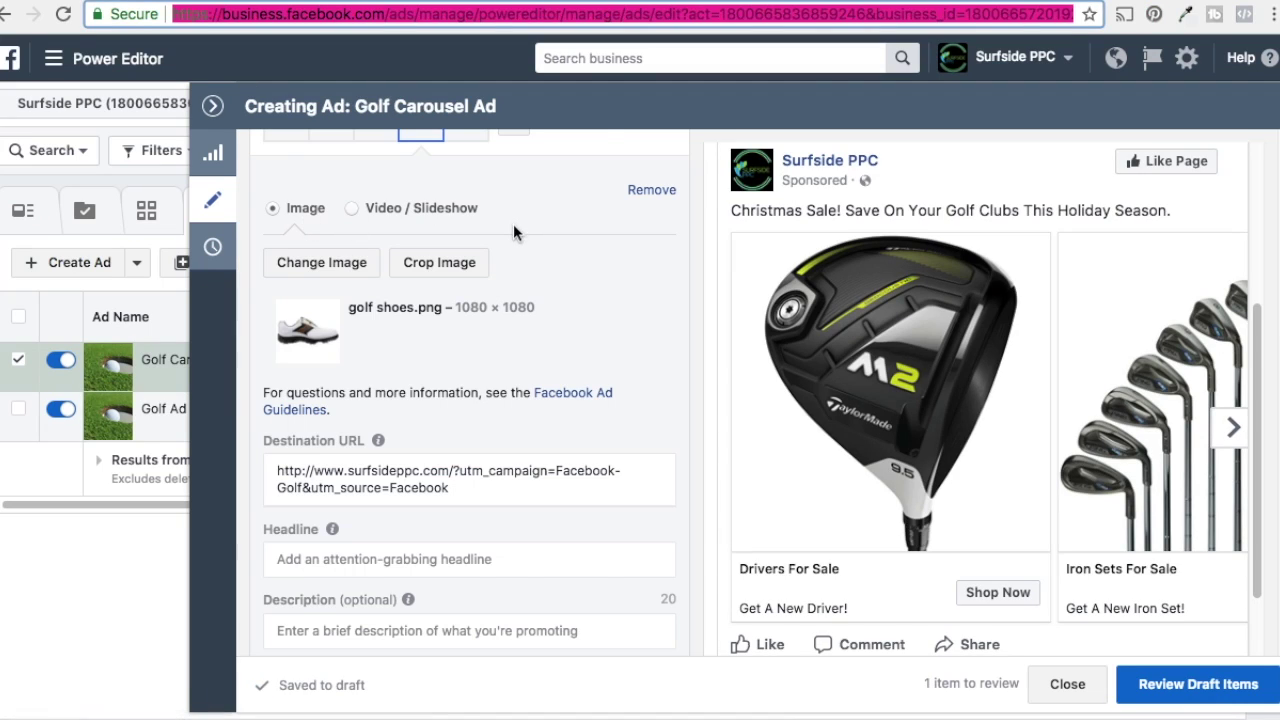
- Reopen card 2, copy the Golf Galaxy Iron Sets page address and set it as the Campaign URL Builder's Website URL
scroll(514, 234, "up", 2)
left_click(330, 318)
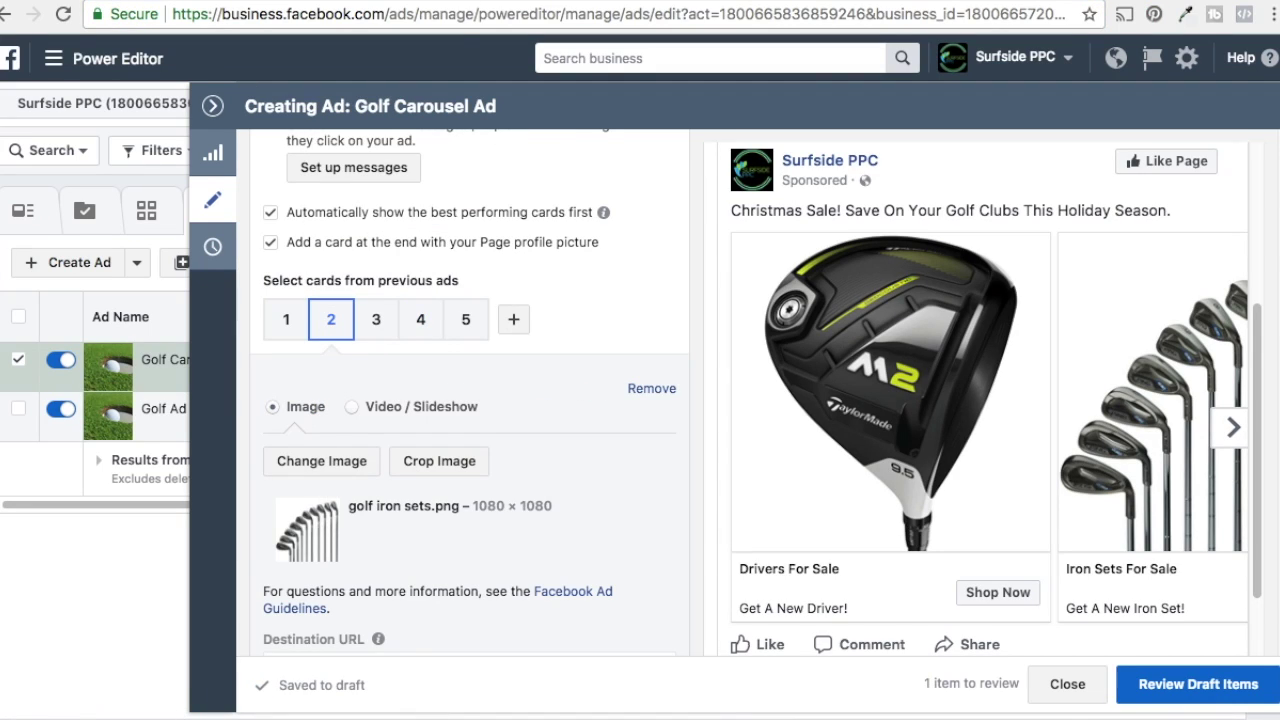
key("ctrl+Tab")
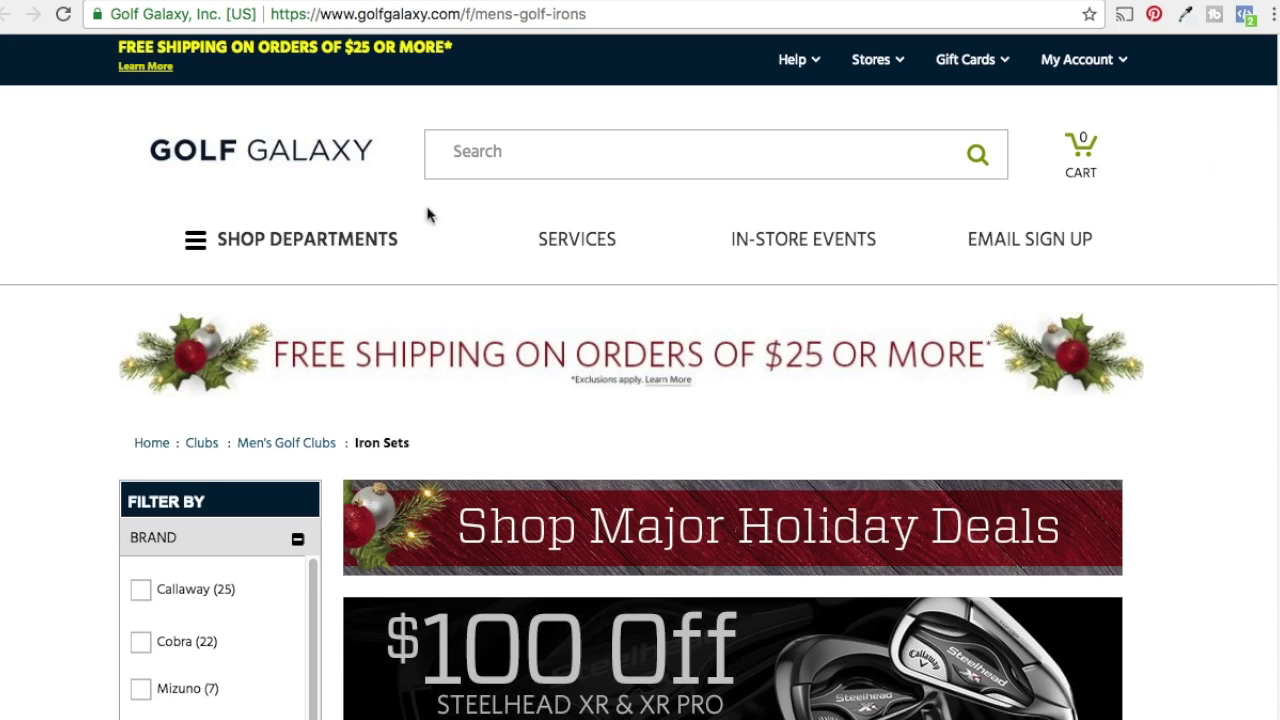
left_click(407, 13)
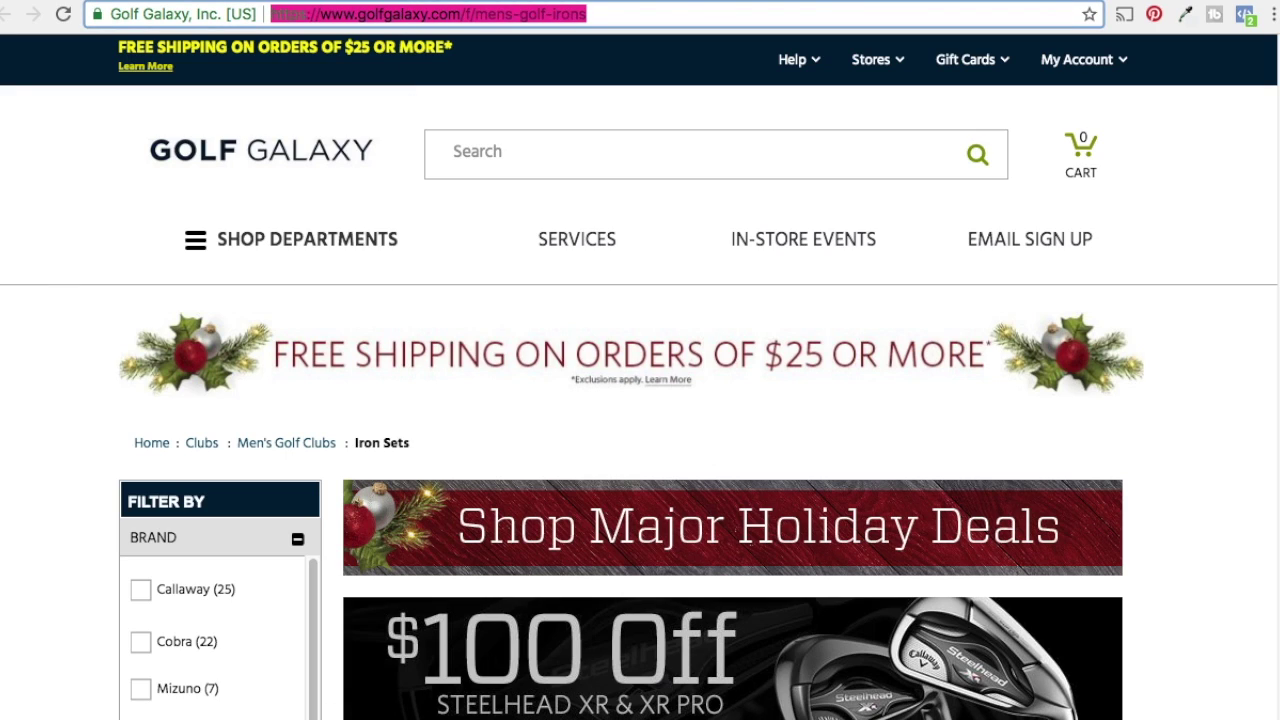
key("ctrl+Tab")
left_click_drag(855, 242, 503, 240)
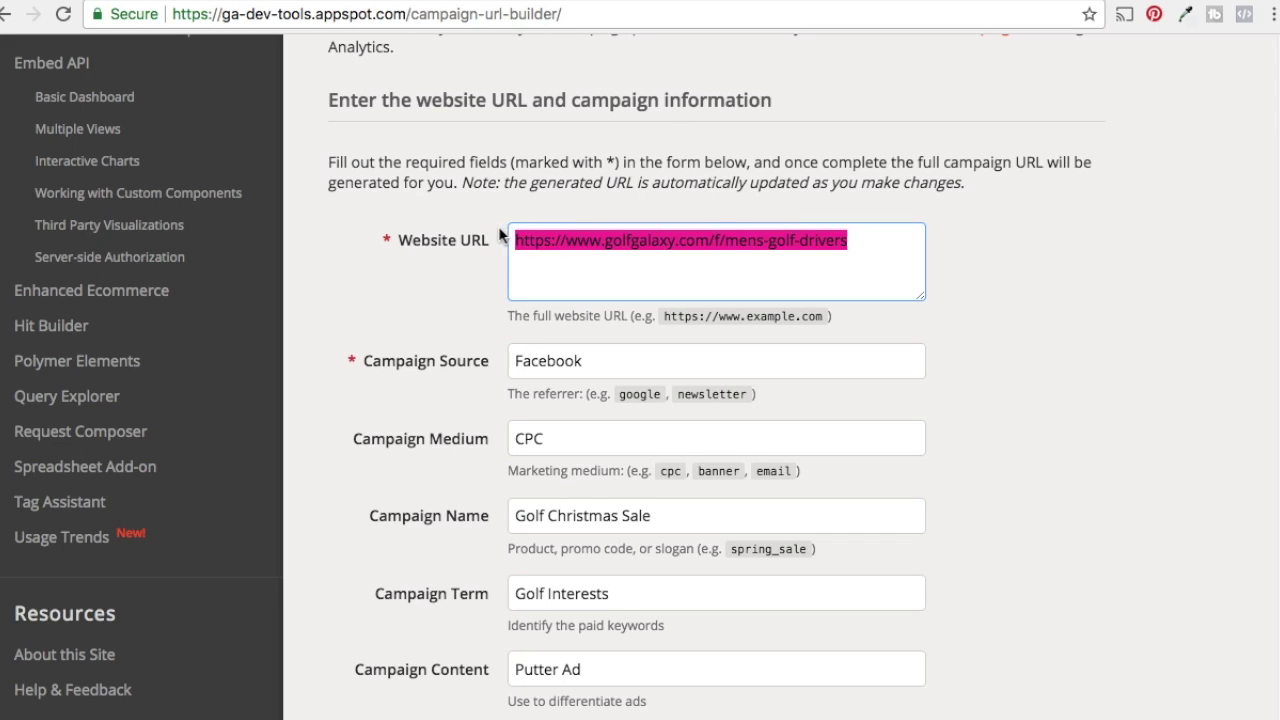
key("ctrl+v")
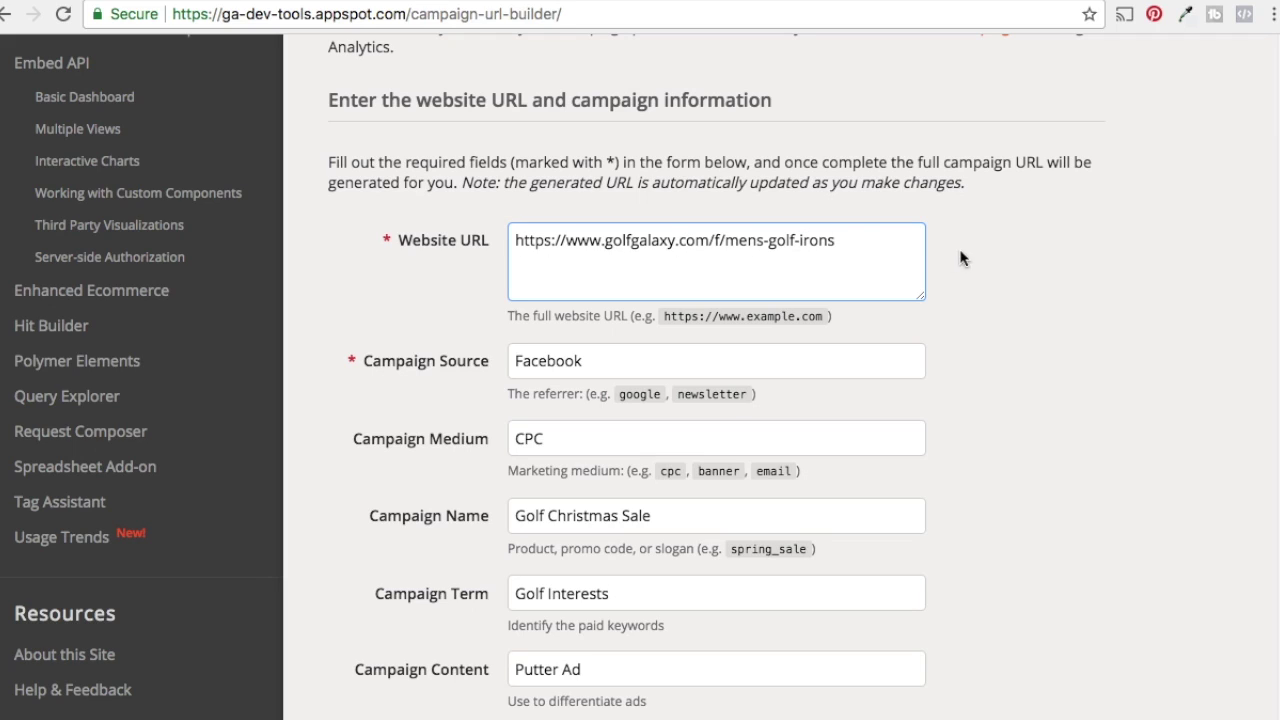
- Set the Campaign Content to "Iron Sets Ad" and copy the generated mens-golf-irons campaign URL
scroll(986, 295, "down", 1)
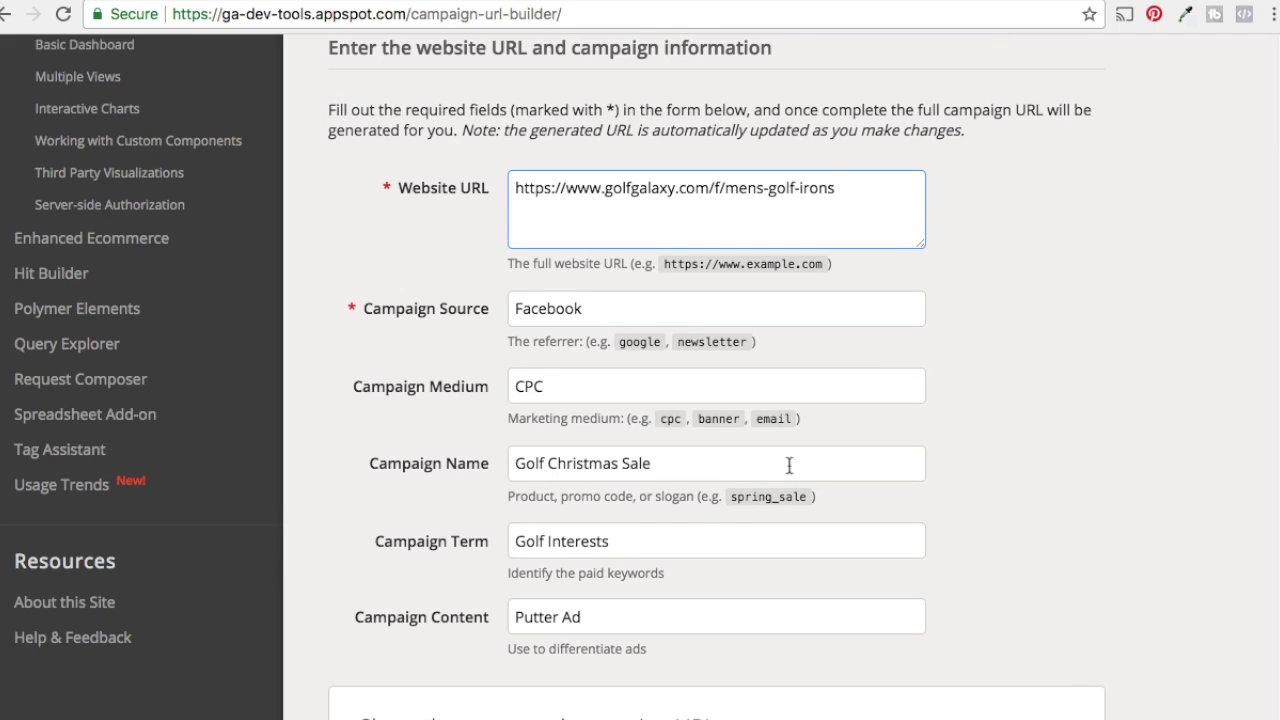
double_click(556, 617)
type("Iron Sets")
scroll(513, 414, "down", 10)
left_click(432, 230)
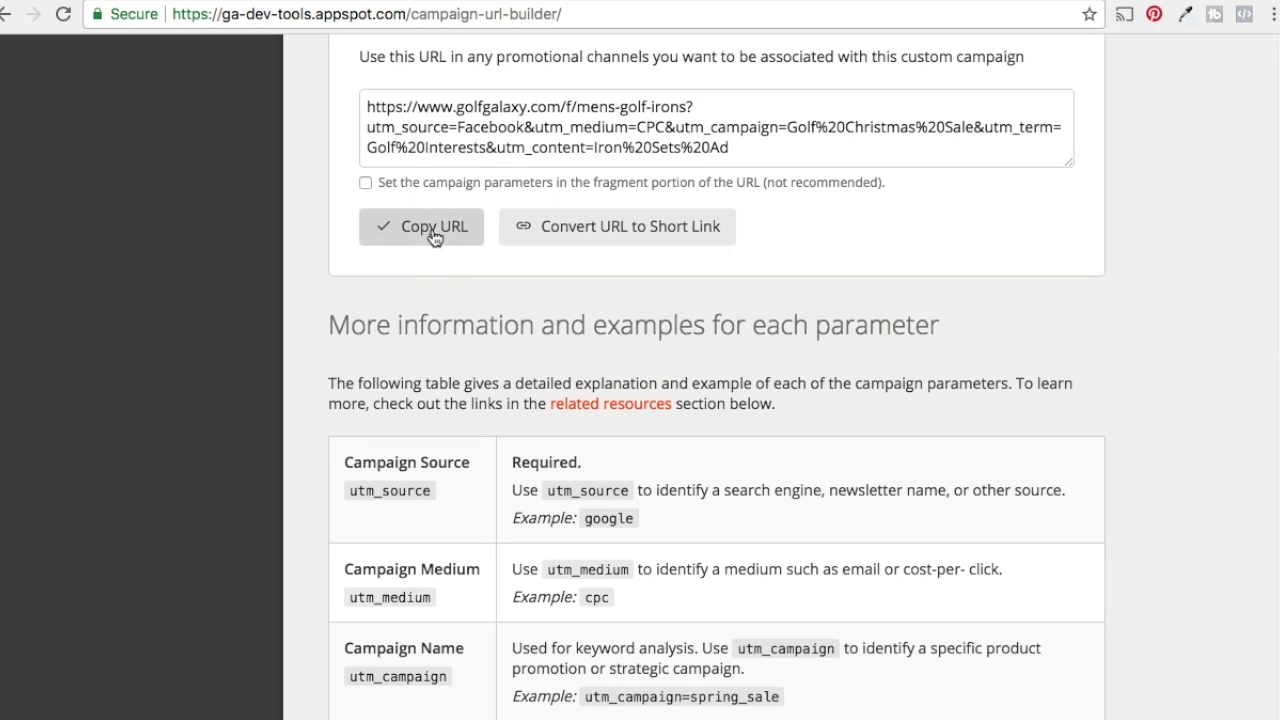
- Back in Power Editor, replace card 2's Destination URL with the copied mens-golf-irons campaign URL
key("ctrl+Tab")
scroll(551, 417, "down", 5)
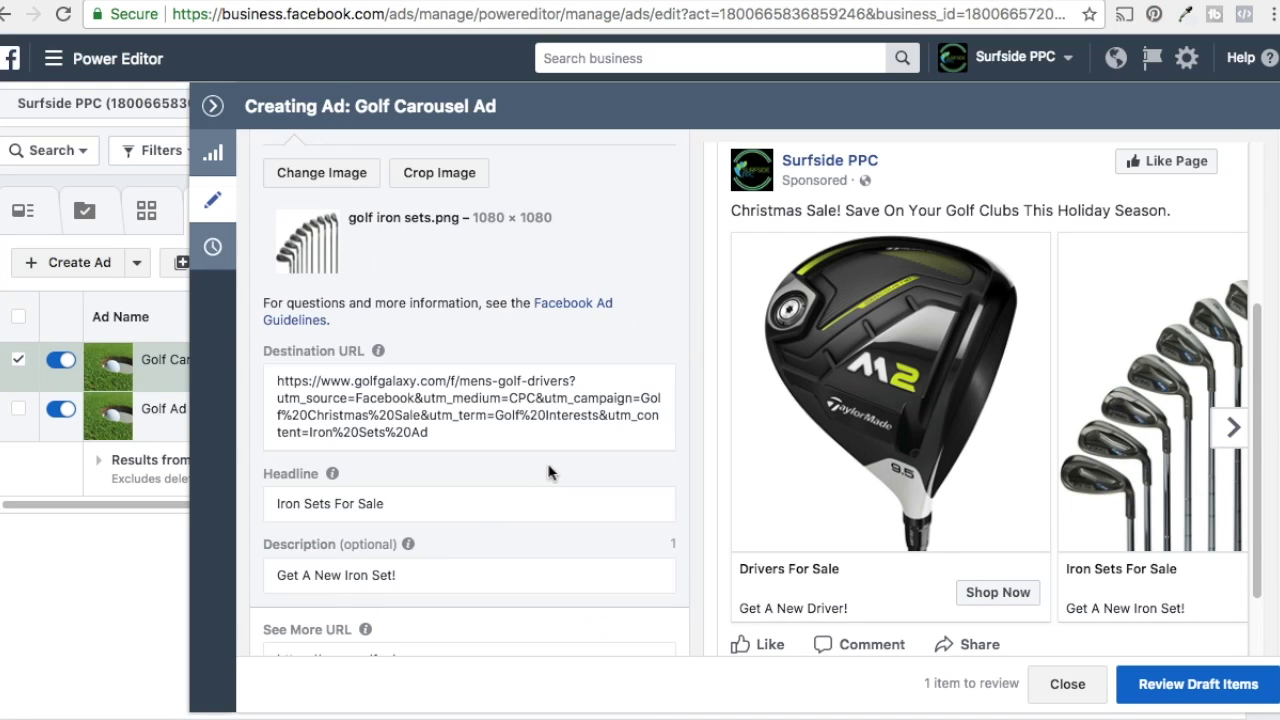
mouse_move(410, 545)
left_click(445, 436)
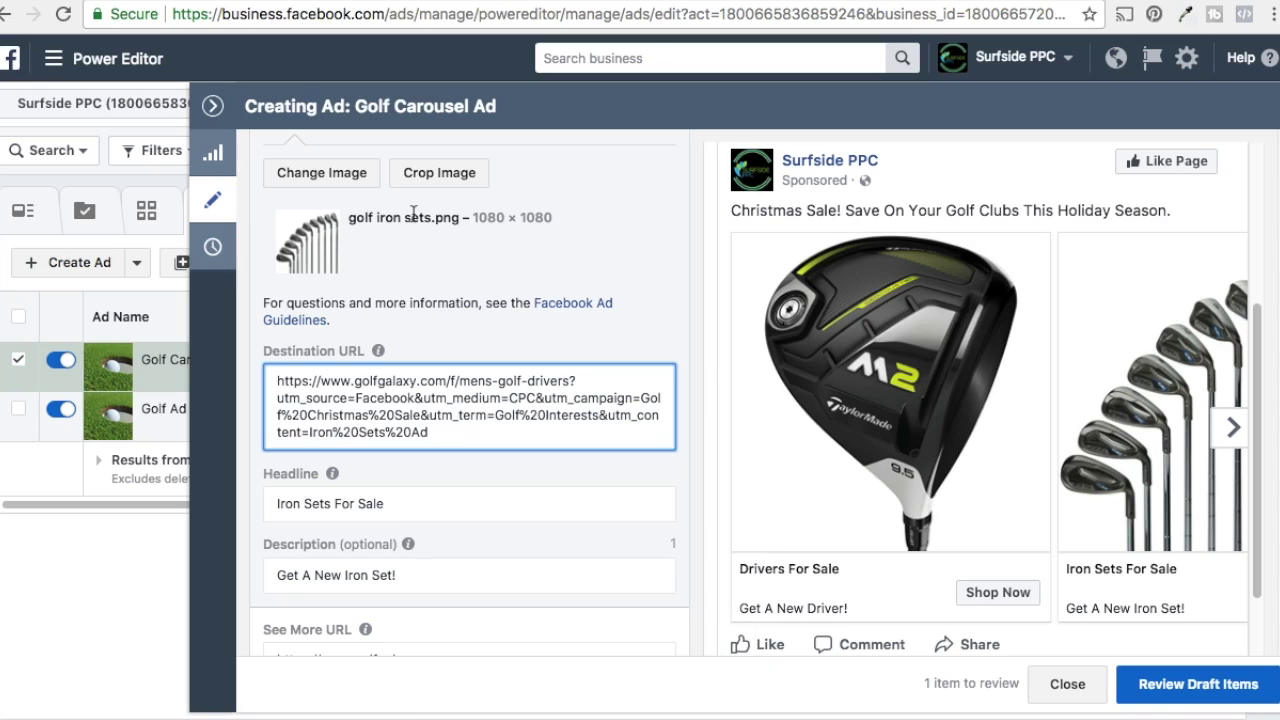
triple_click(385, 425)
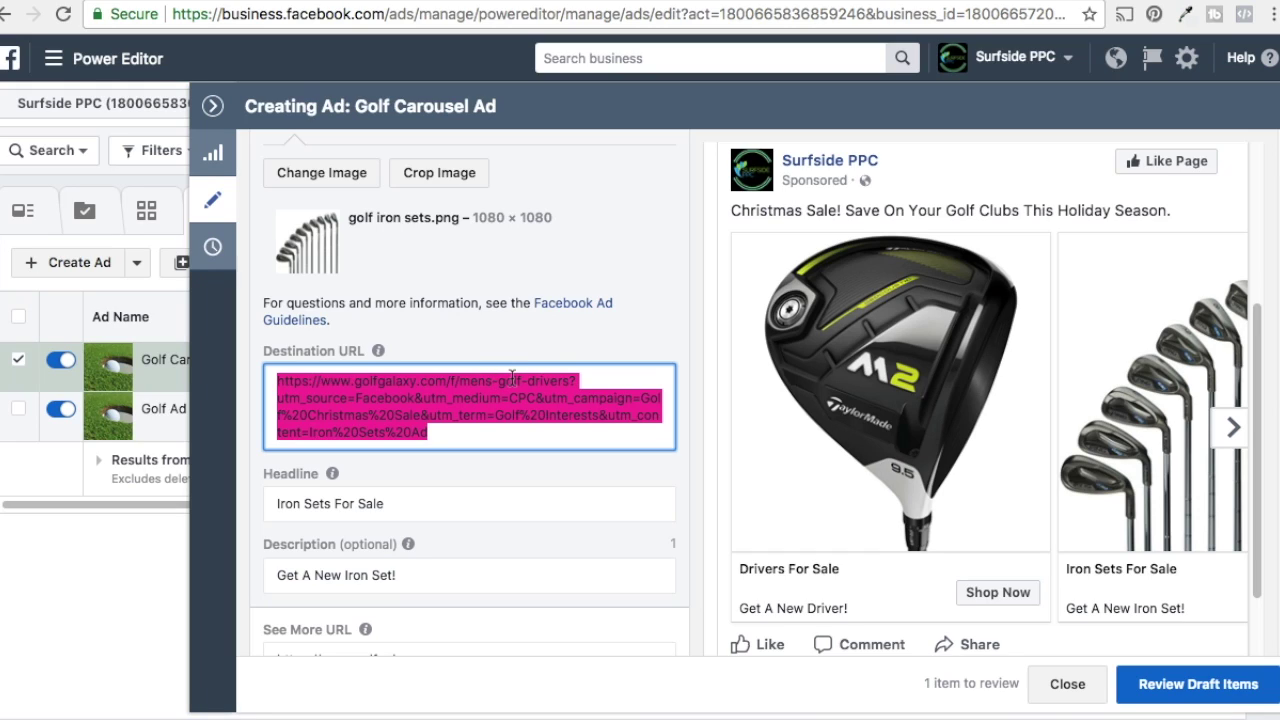
key("ctrl+v")
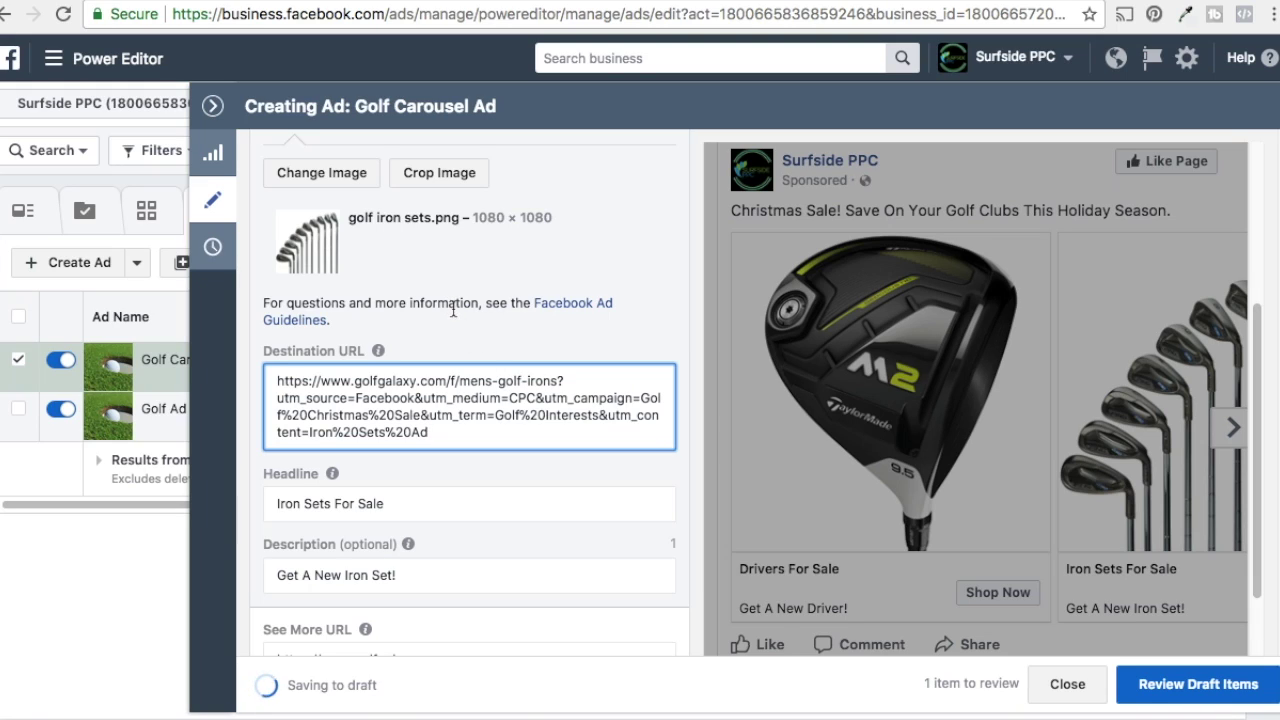
scroll(453, 311, "up", 5)
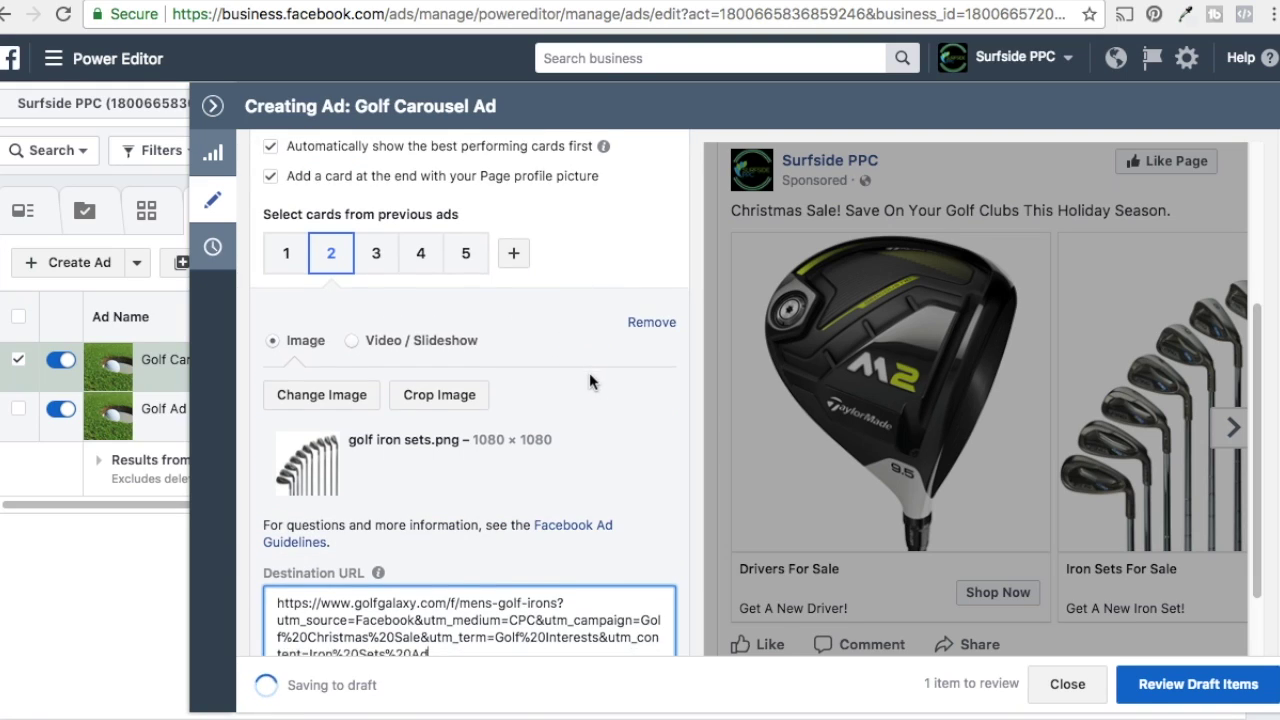
scroll(589, 381, "down", 3)
scroll(443, 475, "up", 1)
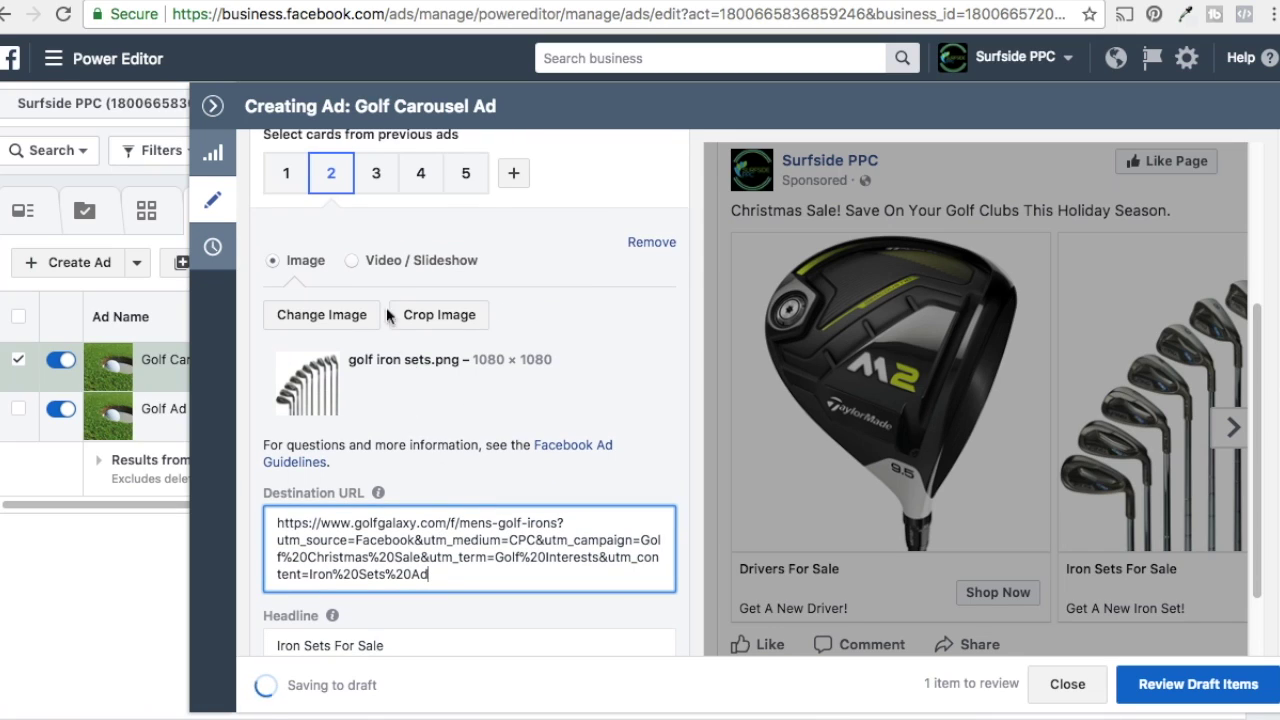
- In card 3's Destination URL, replace the page address before the UTM parameters with the copied Golf Galaxy mens-golf-putters address
left_click(376, 173)
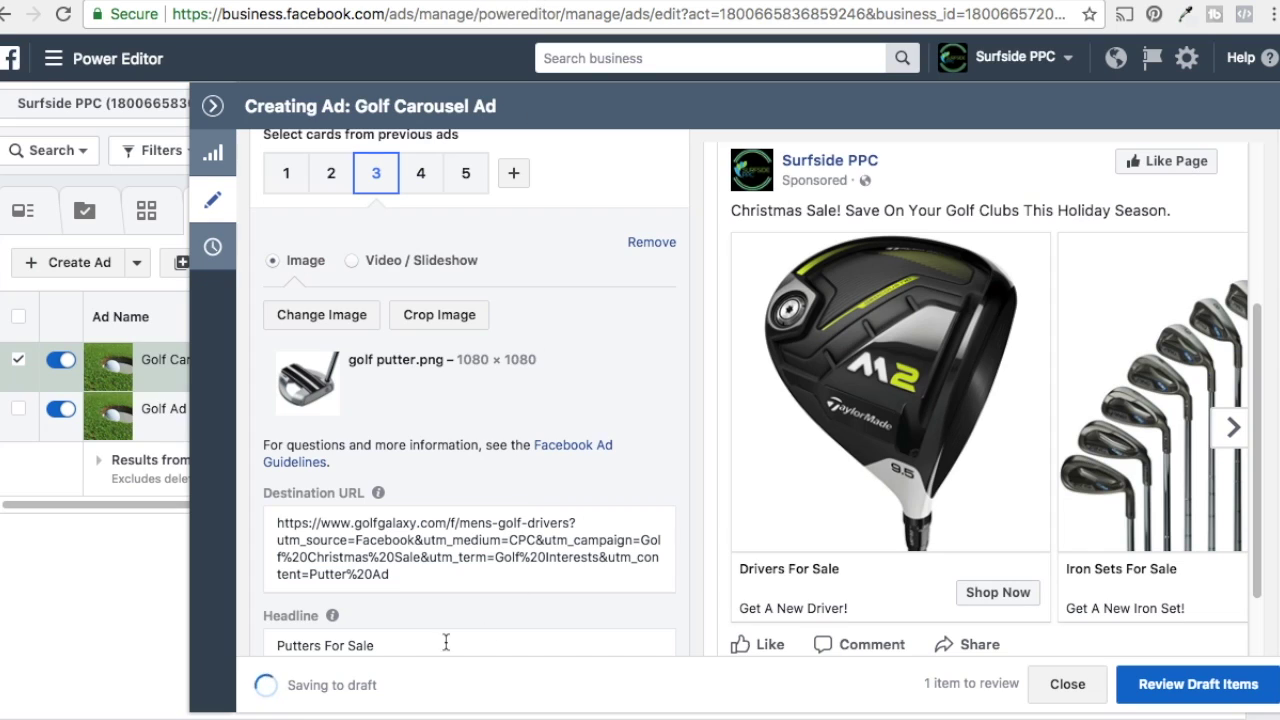
left_click(548, 522)
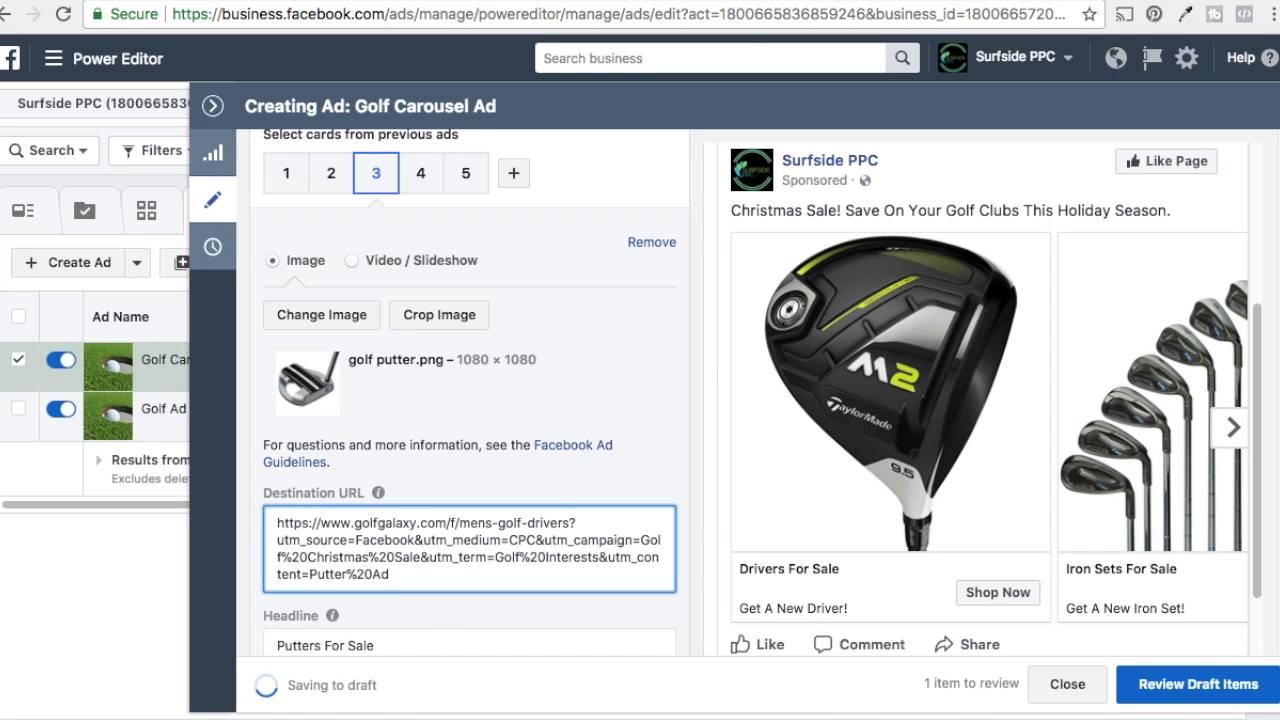
key("ctrl+Tab")
left_click(440, 13)
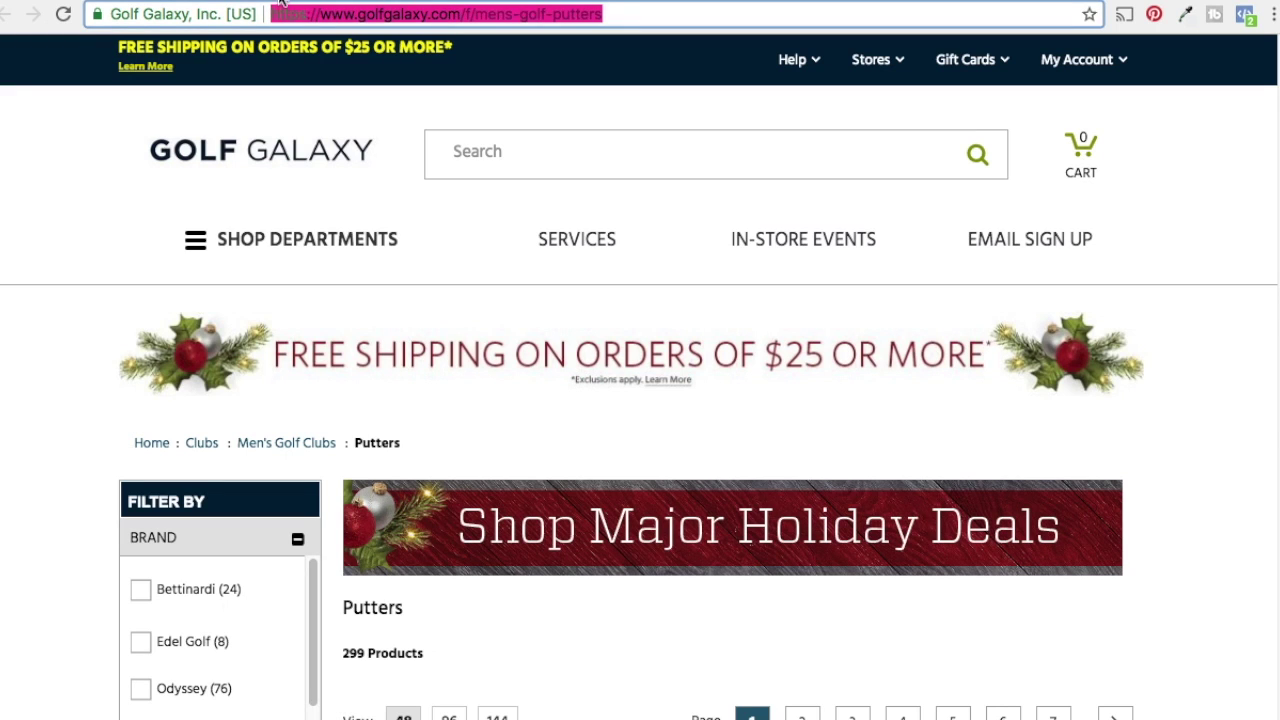
key("ctrl+shift+Tab")
left_click_drag(572, 522, 277, 516)
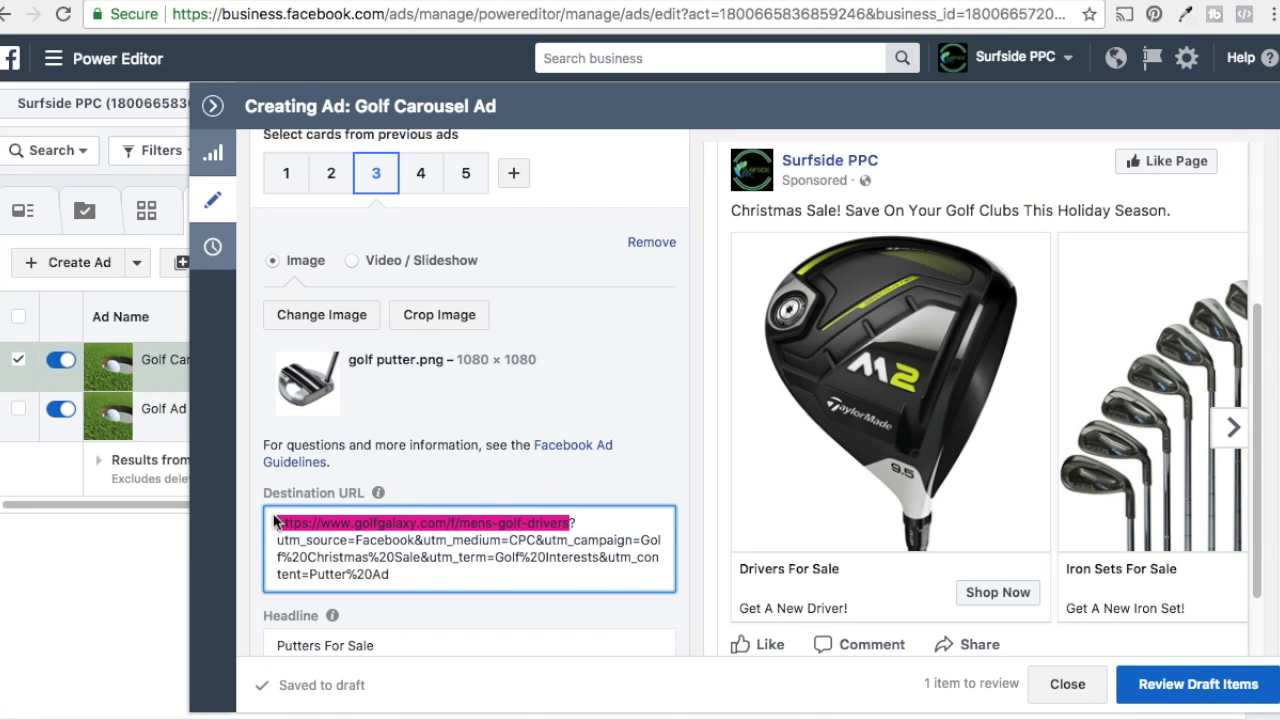
key("ctrl+v")
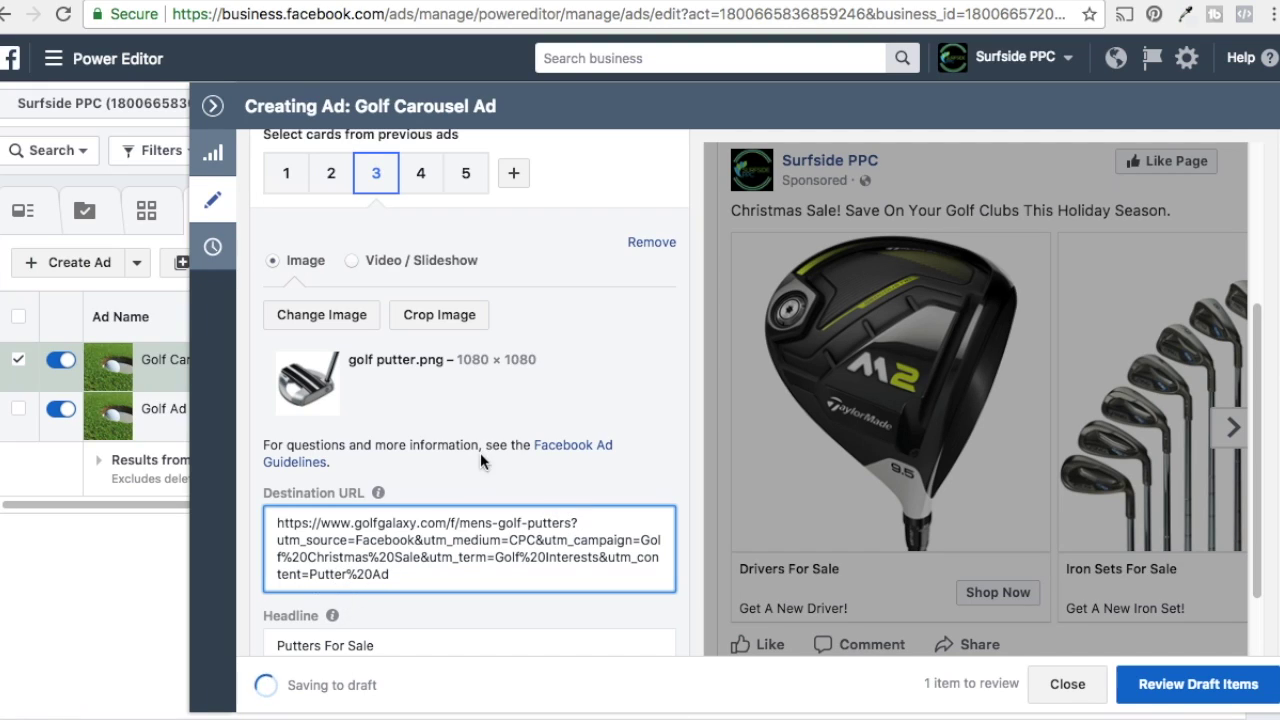
- Open card 4, copy the Golf Galaxy Men's Golf Shoes page address and set it as the Campaign URL Builder's Website URL
left_click(420, 172)
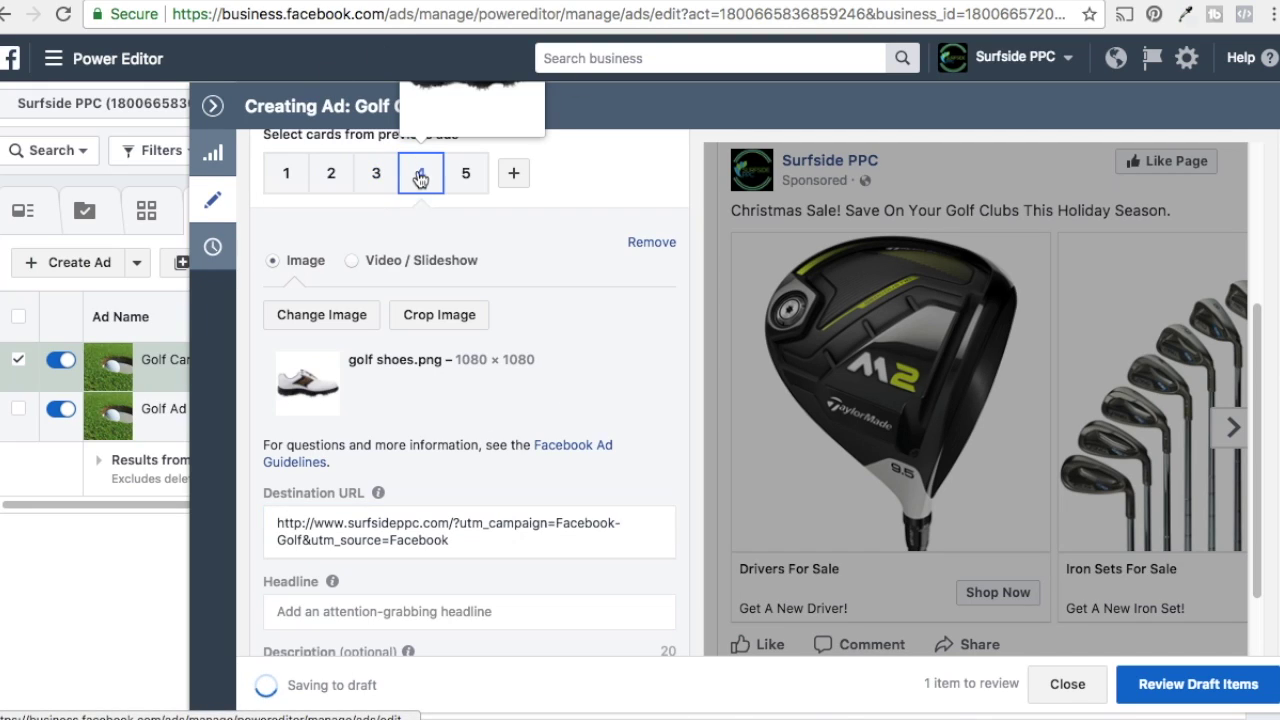
key("ctrl+Tab")
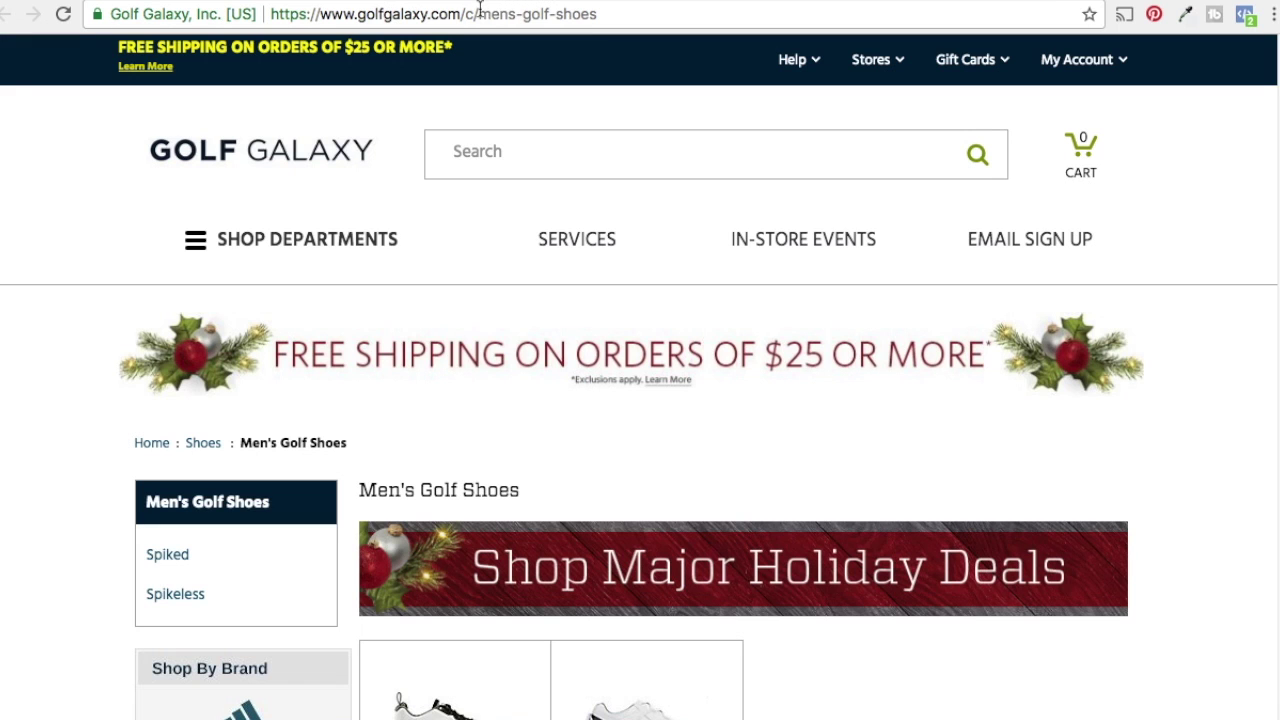
left_click(480, 14)
key("ctrl+Tab")
scroll(785, 226, "up", 5)
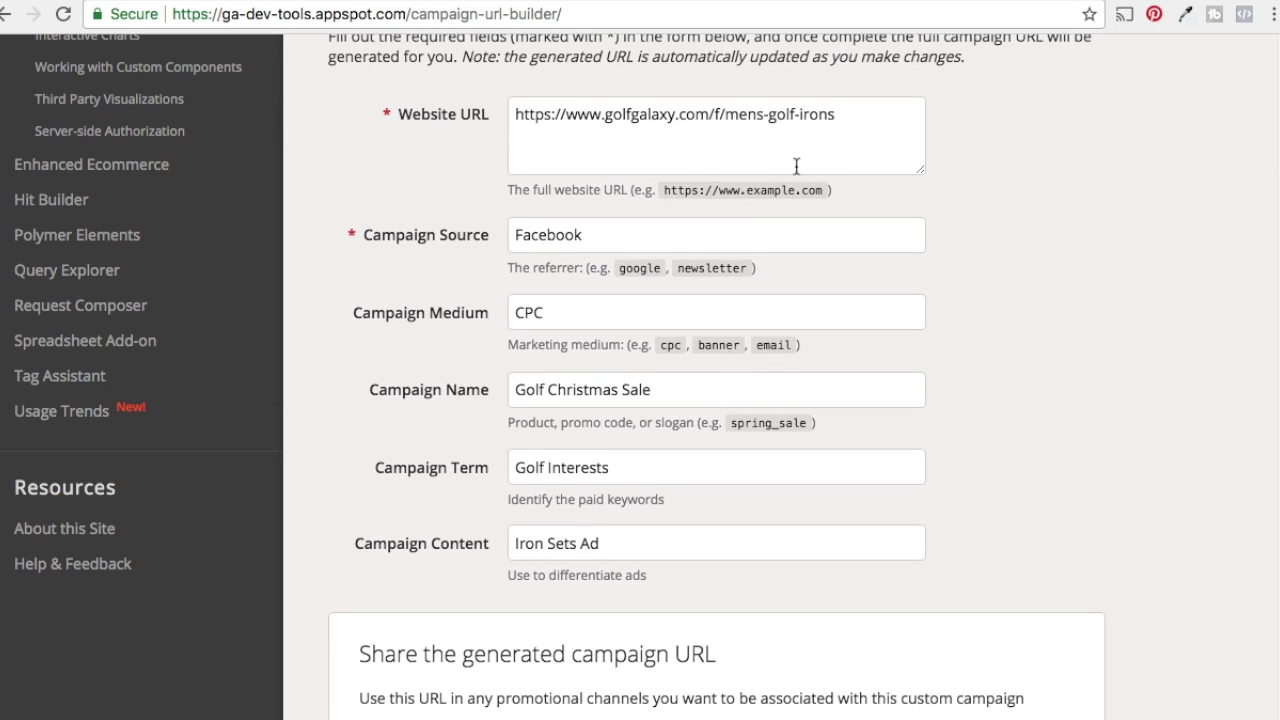
left_click_drag(840, 114, 437, 117)
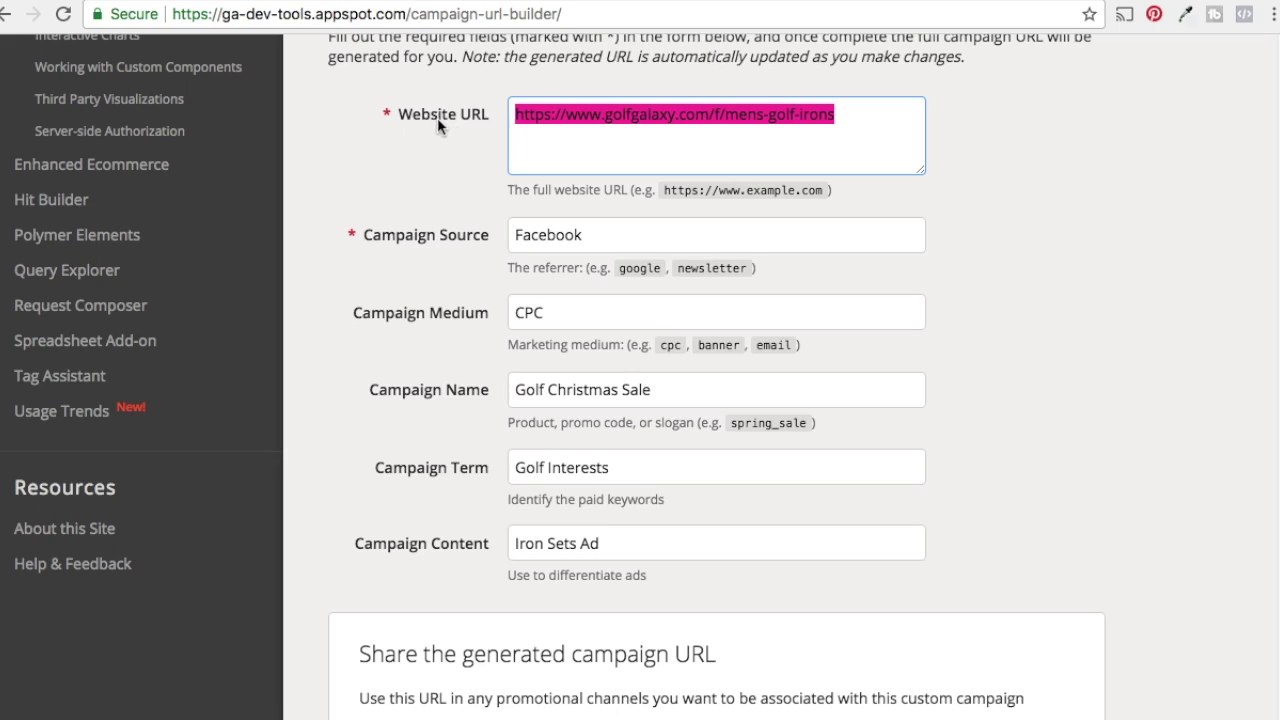
key("ctrl+v")
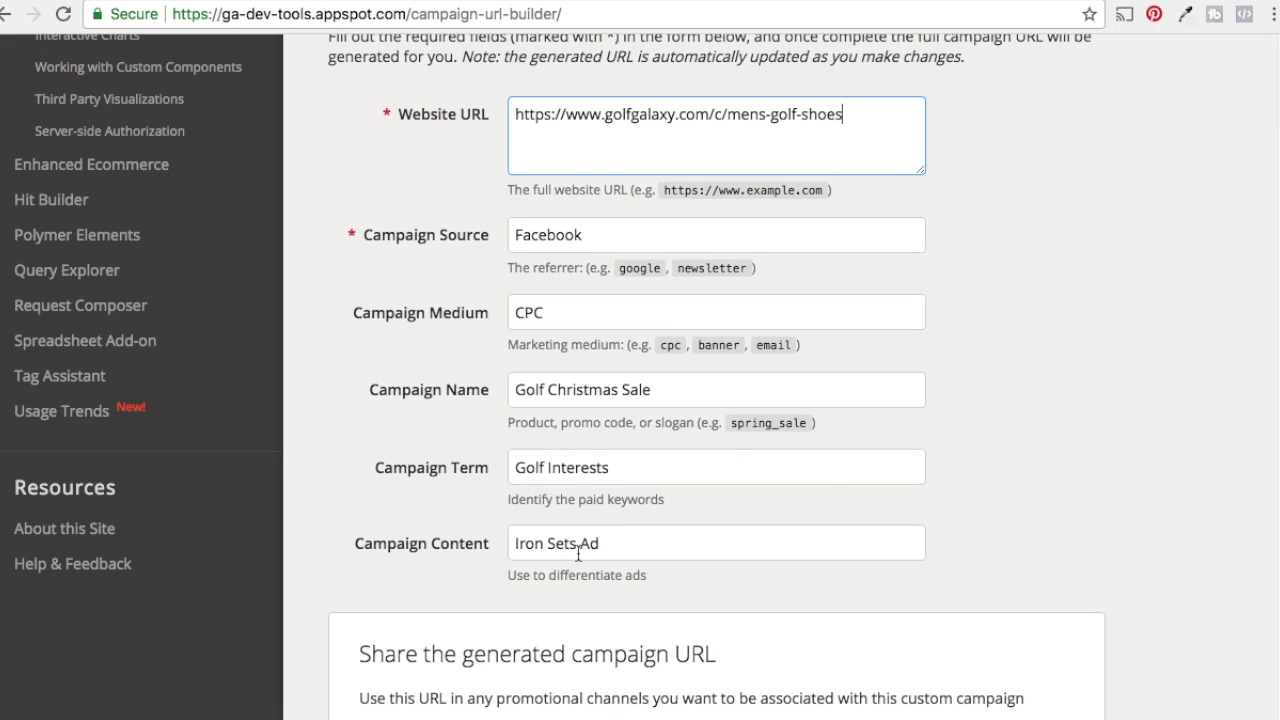
- Set the Campaign Content to "Golf Shoes Ad" and copy the generated mens-golf-shoes campaign URL
left_click_drag(577, 545, 497, 532)
type("Golf Shoes")
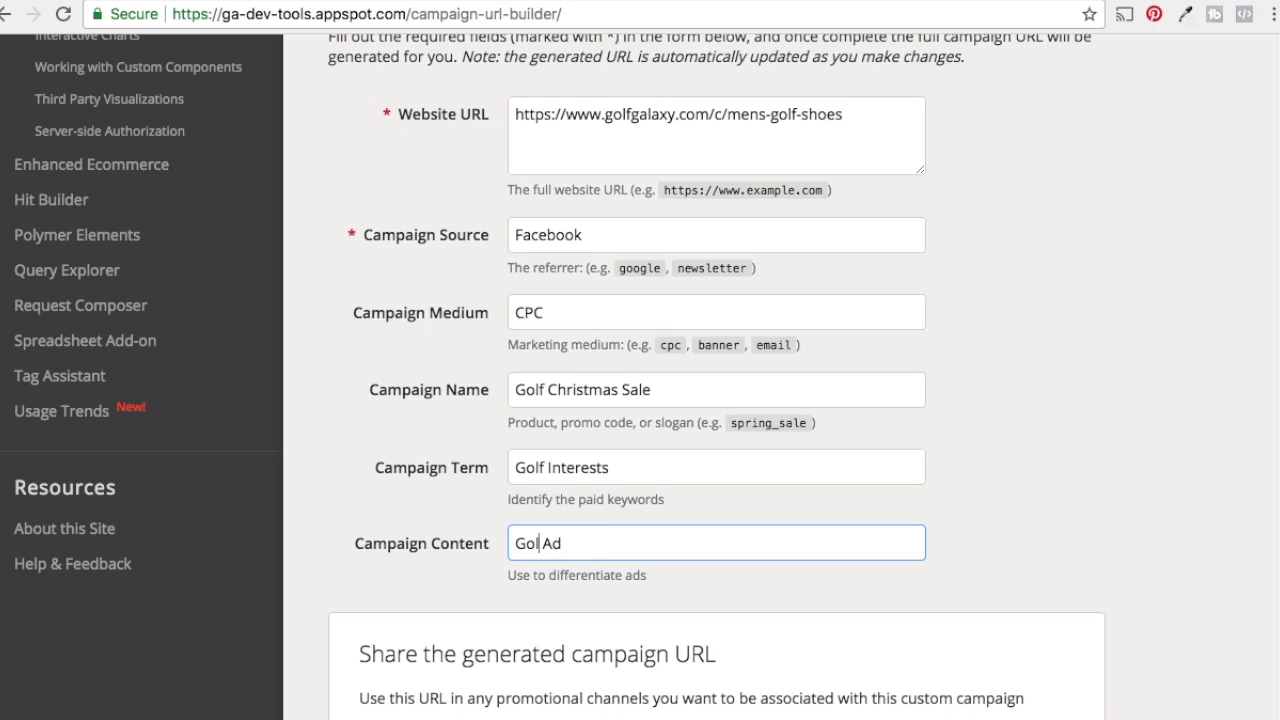
scroll(986, 497, "down", 3)
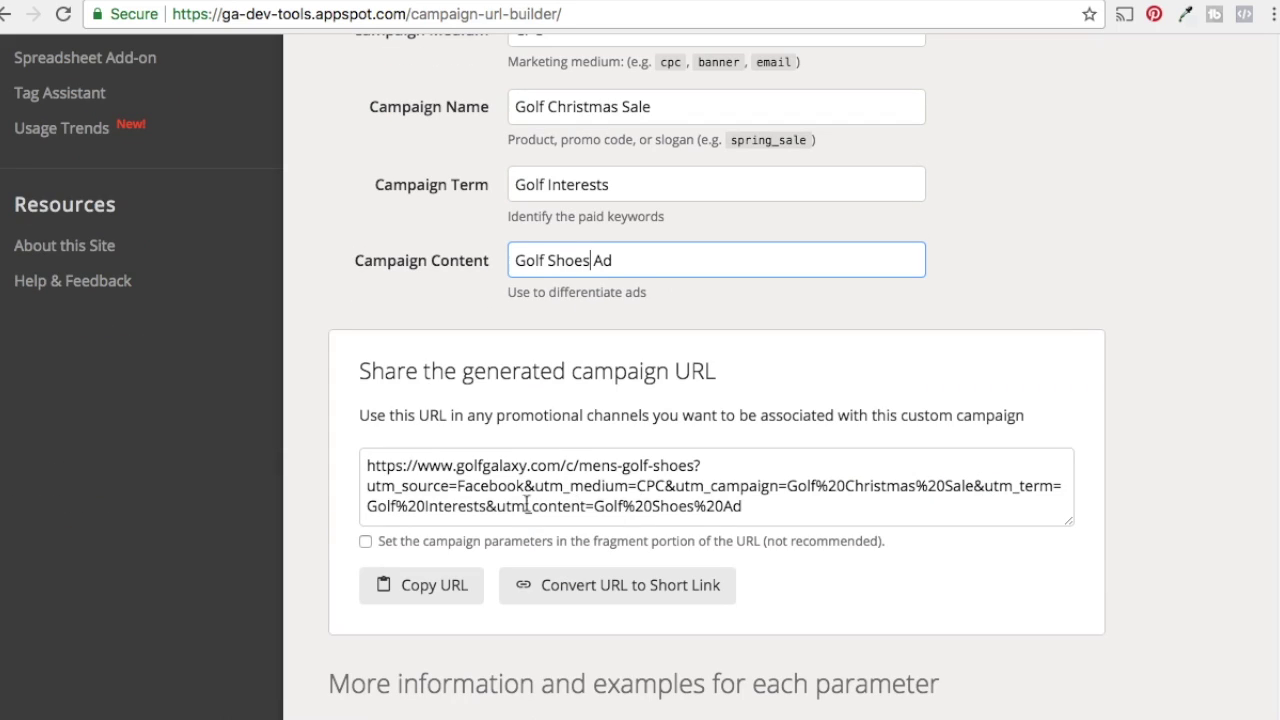
left_click(440, 586)
- Back in Power Editor, replace card 4's Destination URL with the copied mens-golf-shoes campaign URL
left_click(276, 2)
scroll(464, 502, "down", 1)
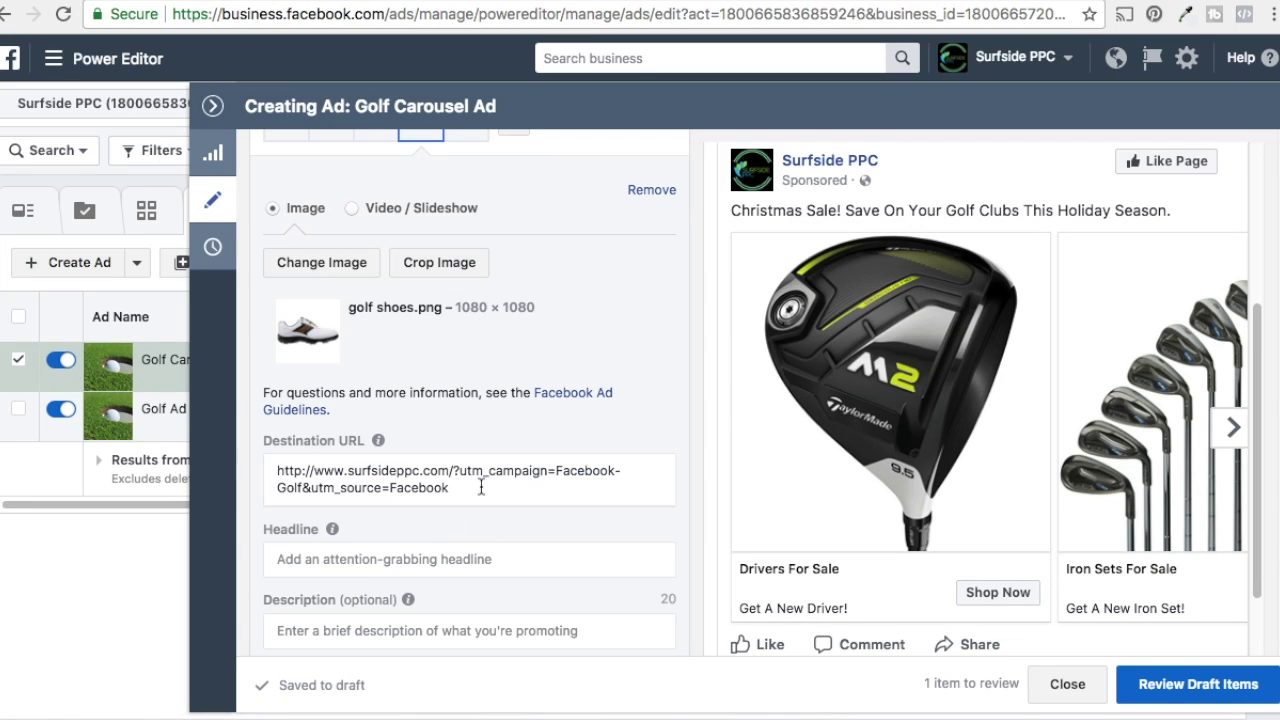
left_click_drag(480, 486, 243, 474)
key("ctrl+v")
- Give card 4 the headline "Golf Shoes For Sale" and the description "Get New Golf Shoes!"
left_click(462, 582)
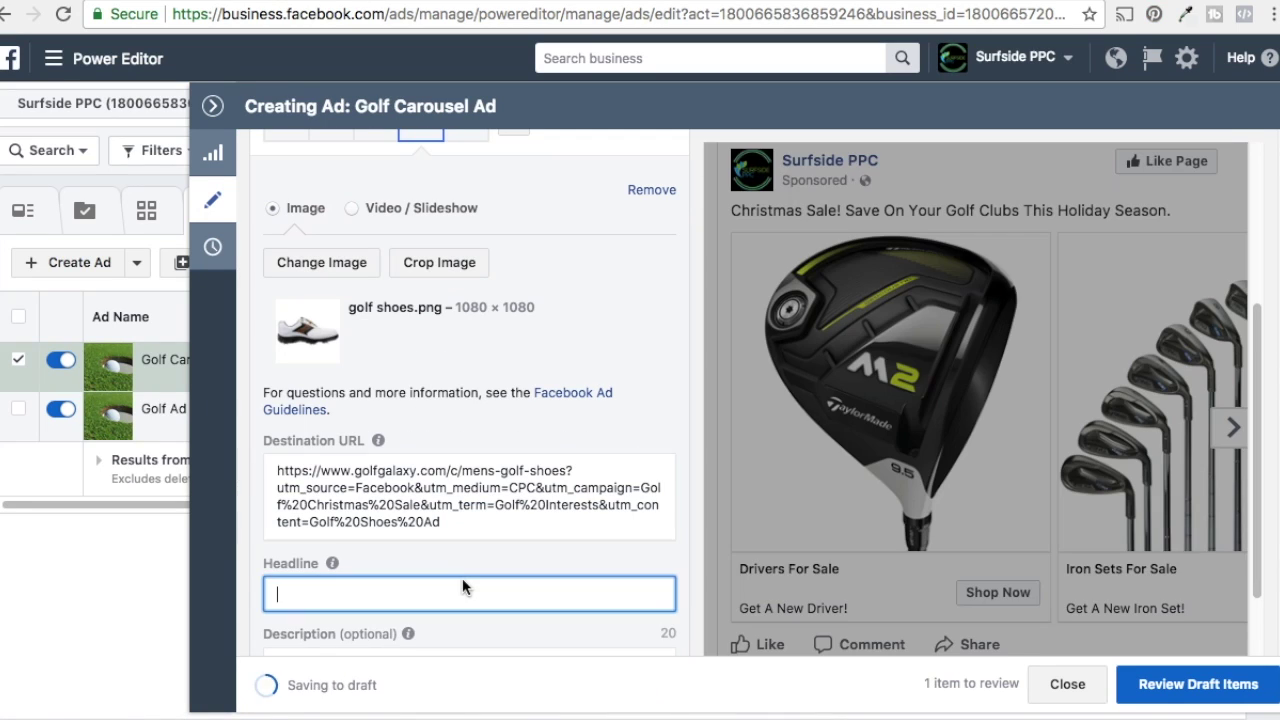
type("Golf Shoes For Sale")
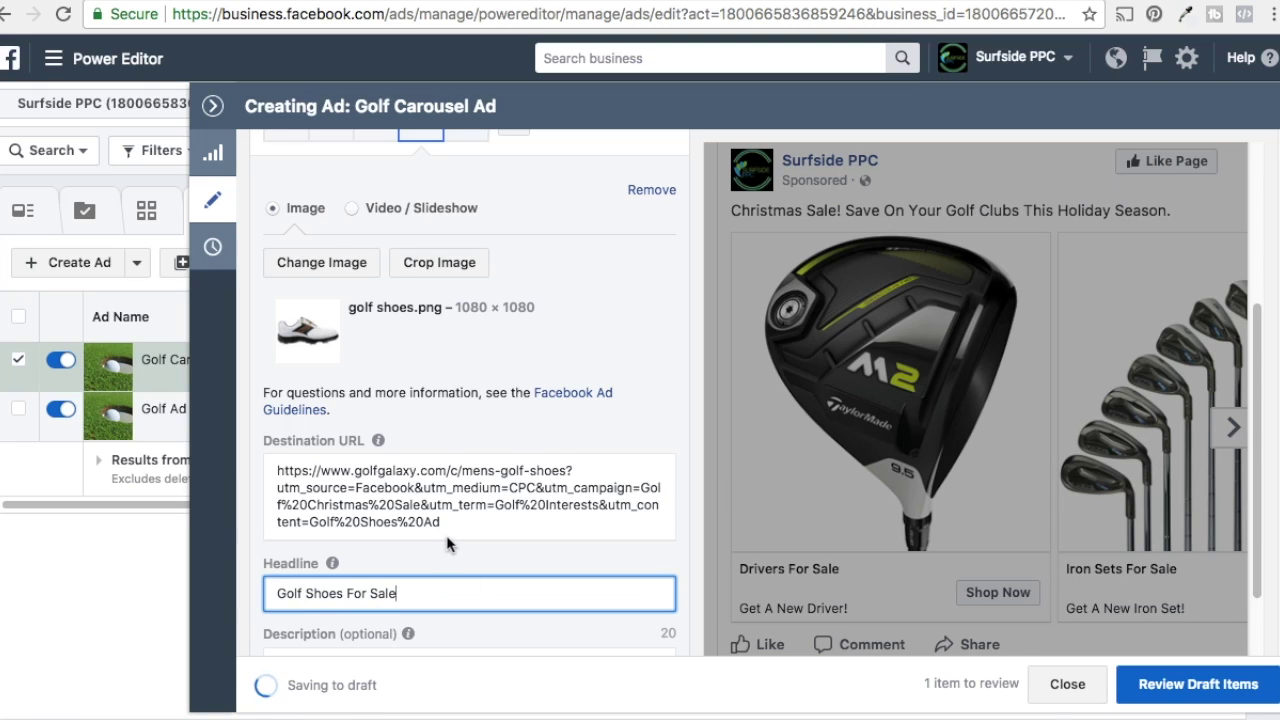
scroll(447, 543, "down", 2)
left_click(446, 591)
type("Get New Go")
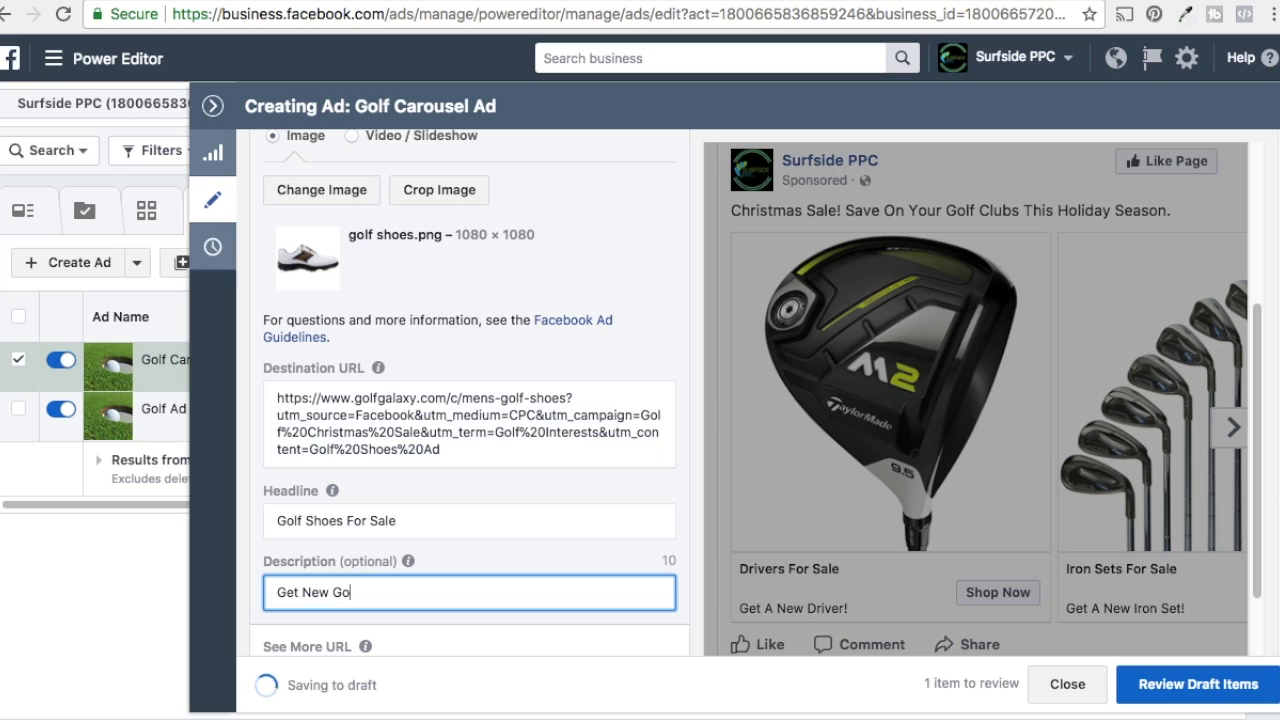
left_click(486, 566)
scroll(490, 560, "down", 4)
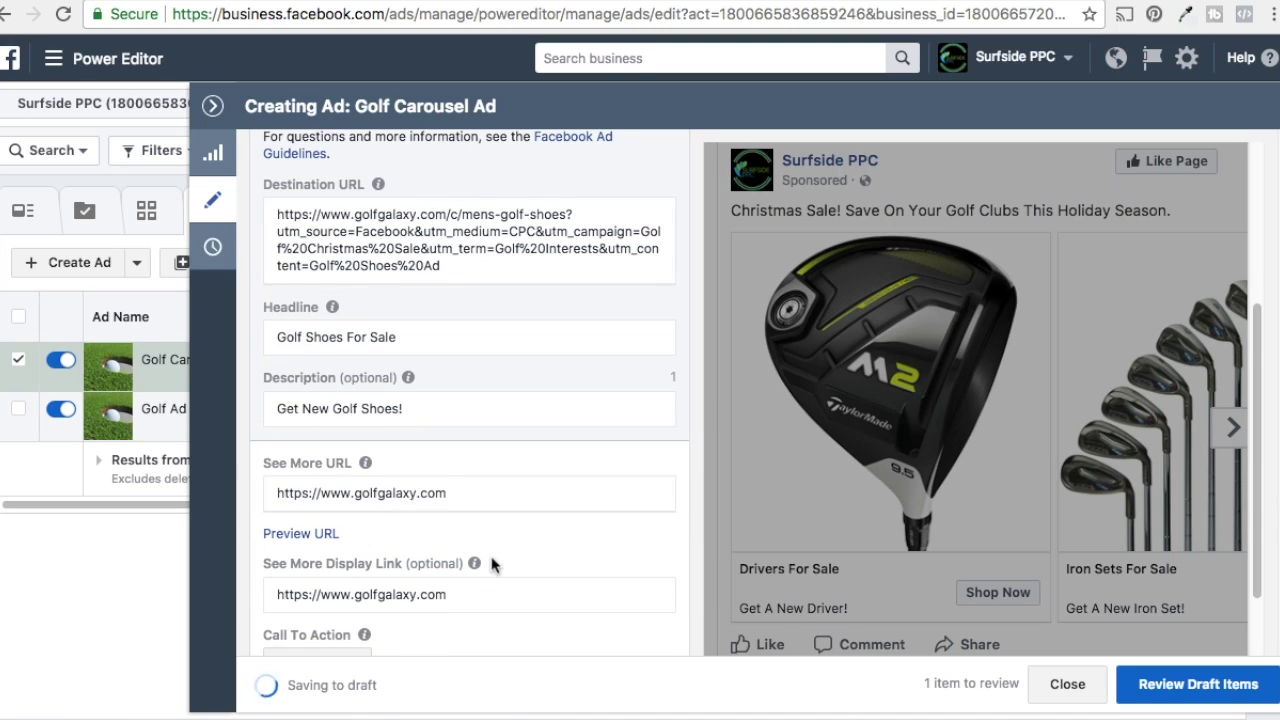
- Open card 5, copy the Golf Galaxy Bags page address and set it as the Campaign URL Builder's Website URL
scroll(491, 566, "up", 8)
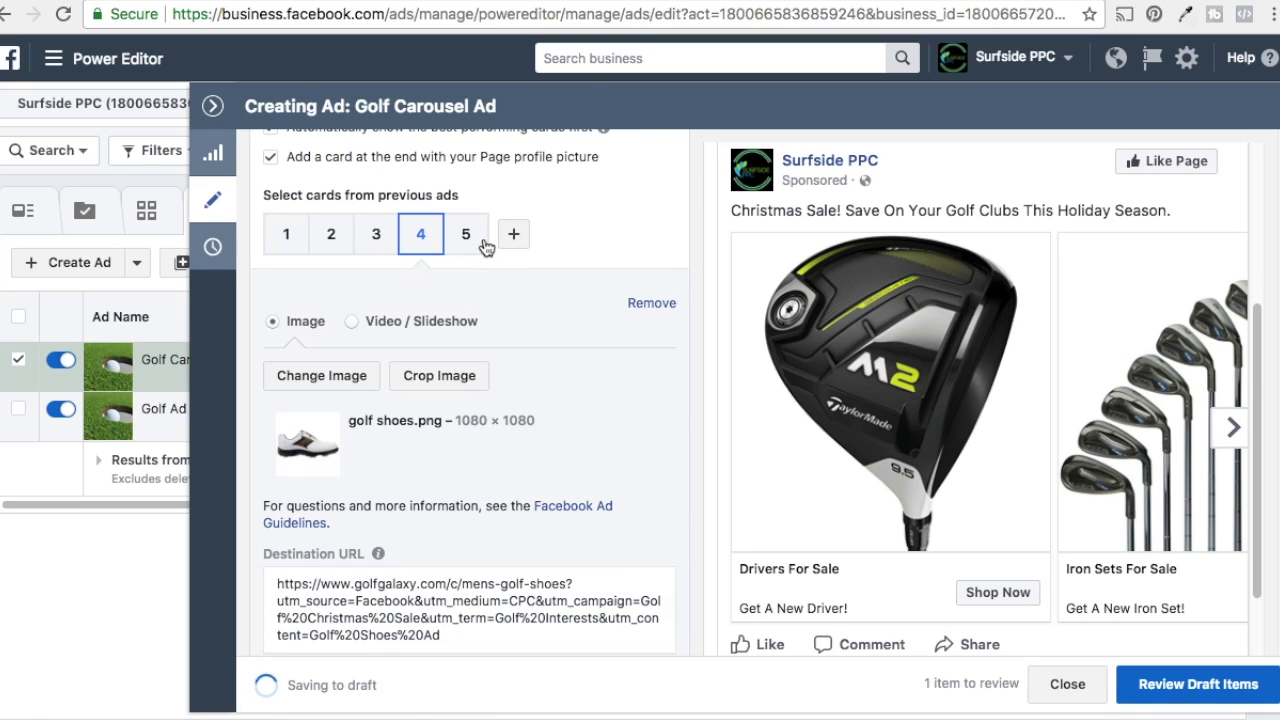
left_click(480, 242)
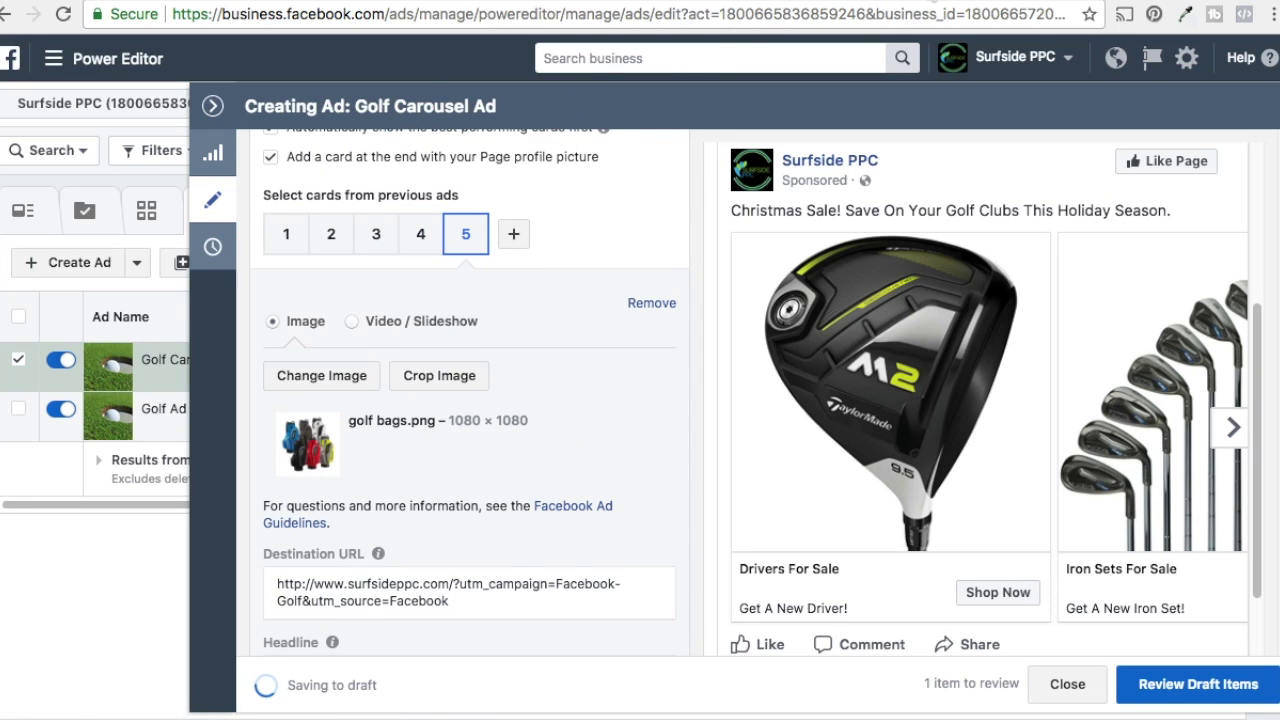
key("ctrl+Tab")
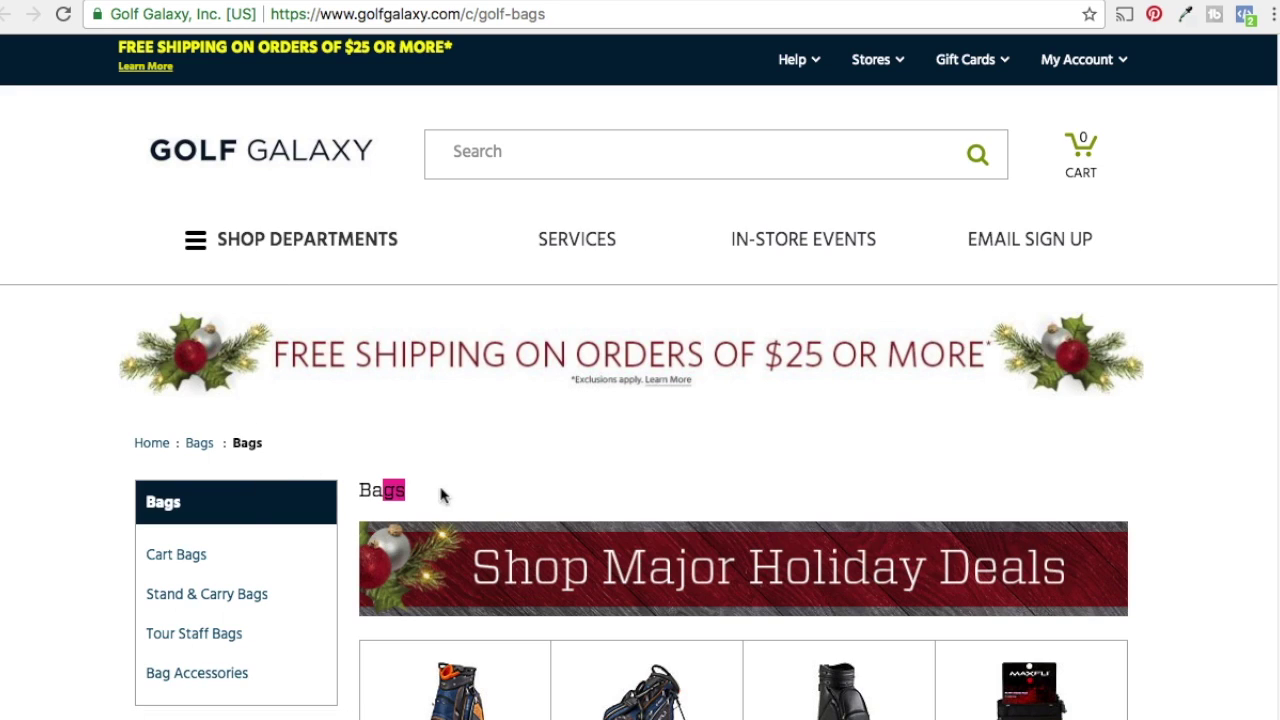
scroll(443, 494, "down", 3)
left_click(329, 20)
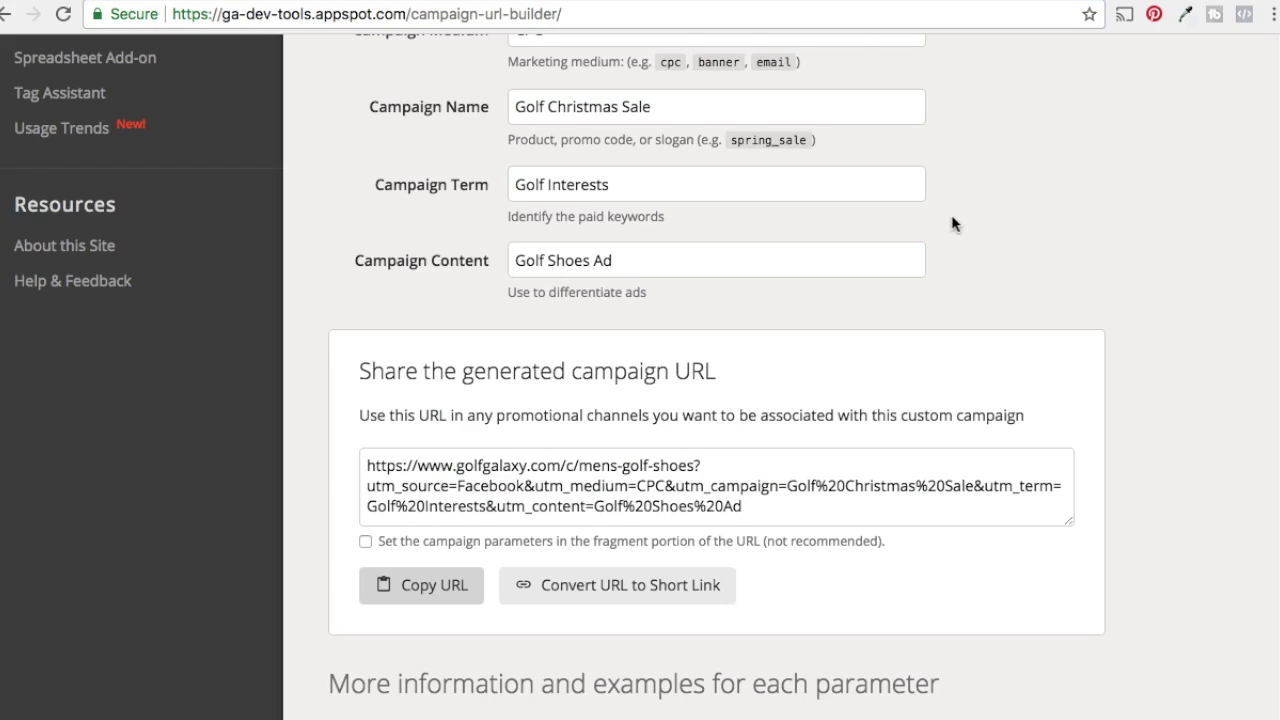
scroll(863, 191, "up", 5)
left_click_drag(850, 329, 483, 315)
key("ctrl+v")
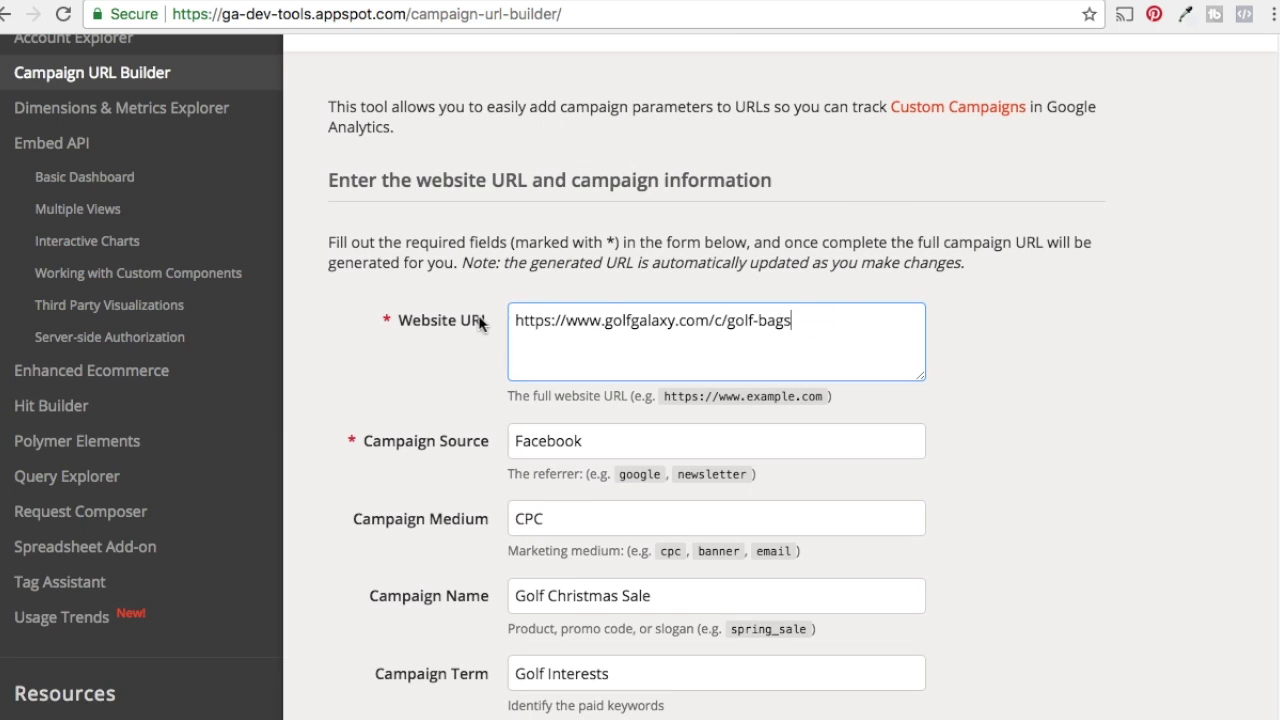
- Set the Campaign Content to "Golf Bags Ad" and copy the generated golf-bags campaign URL
scroll(728, 322, "down", 5)
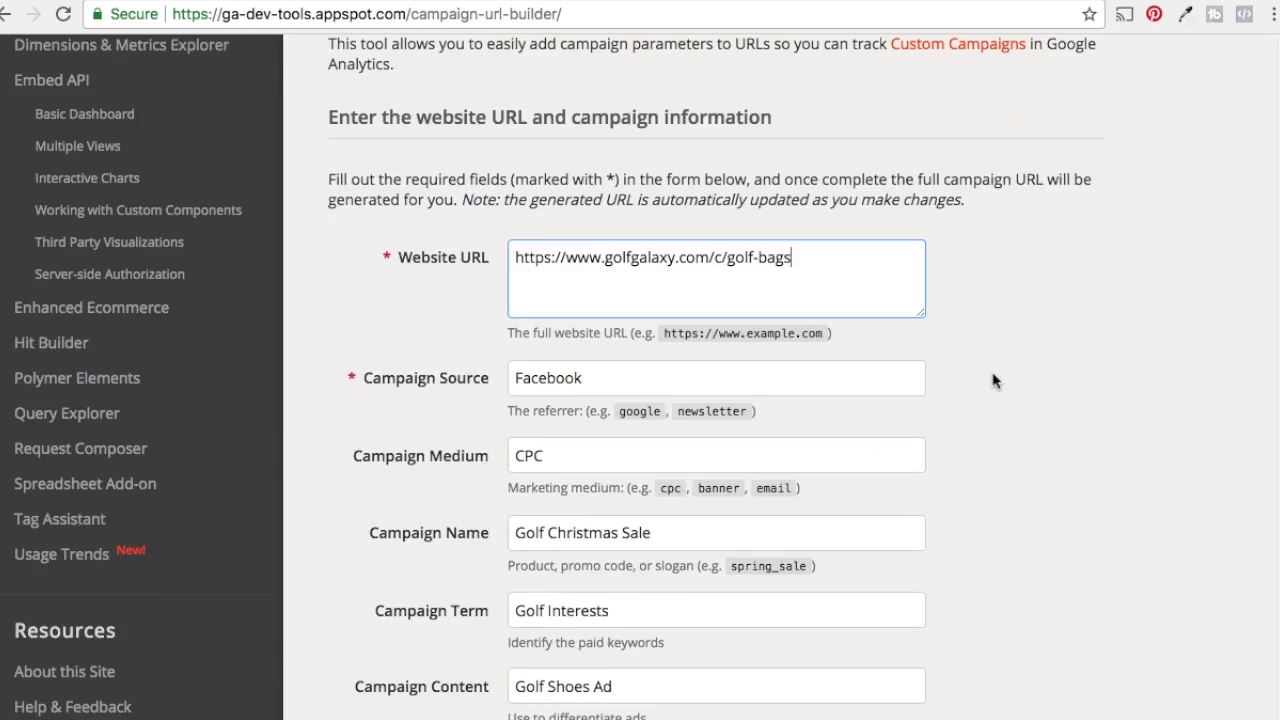
left_click_drag(589, 526, 514, 526)
type("Golf Bags")
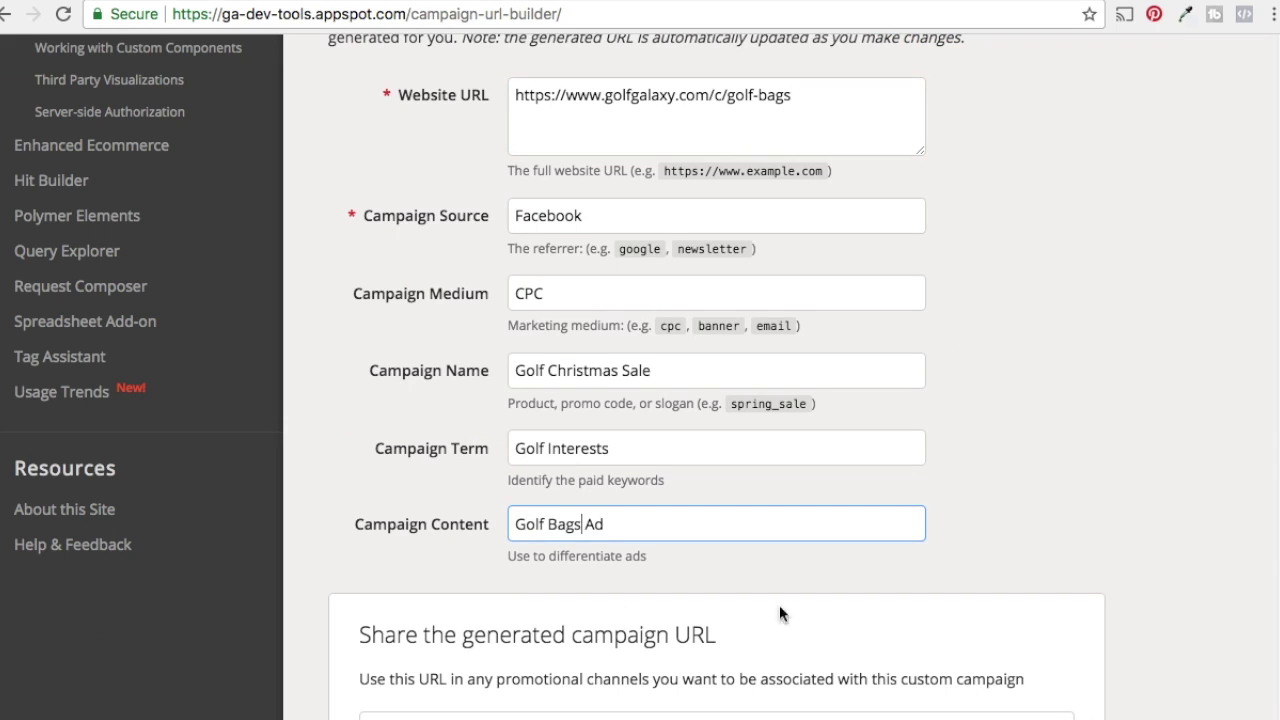
scroll(765, 620, "down", 5)
left_click(432, 612)
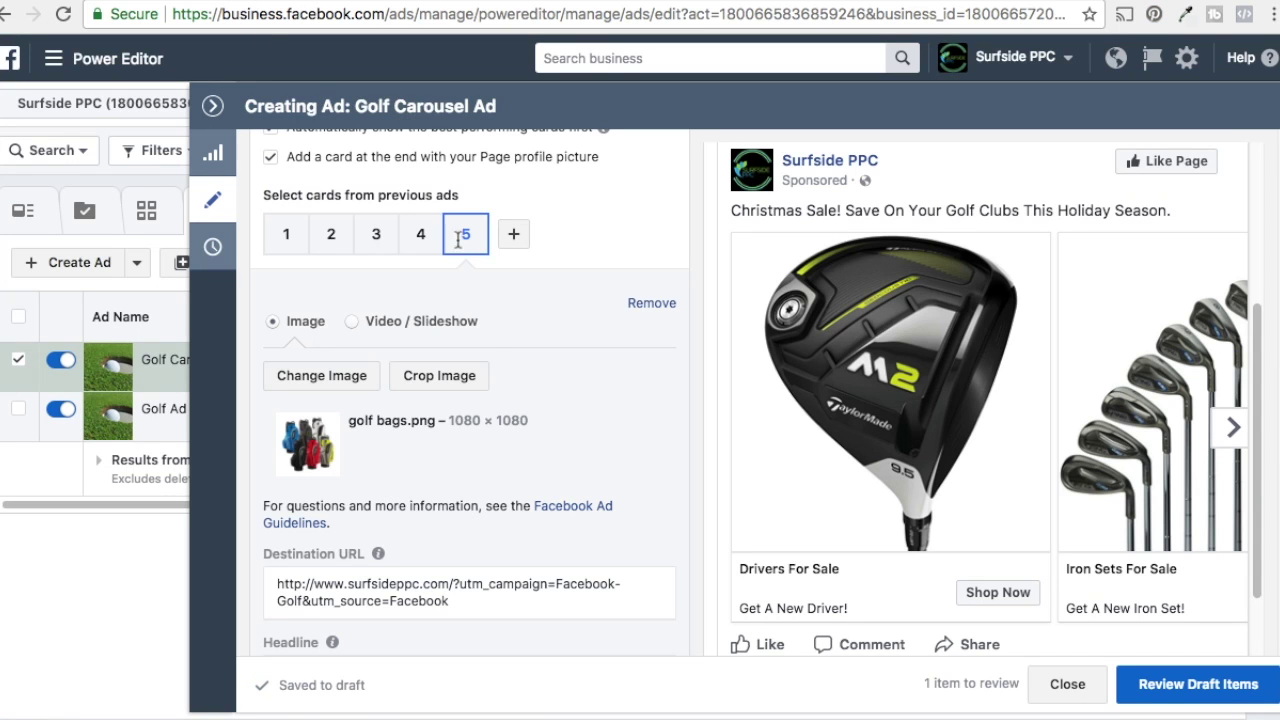
- Back in Power Editor, replace card 5's Destination URL with the copied golf-bags campaign URL
scroll(492, 355, "down", 3)
left_click_drag(467, 388, 236, 350)
key("ctrl+v")
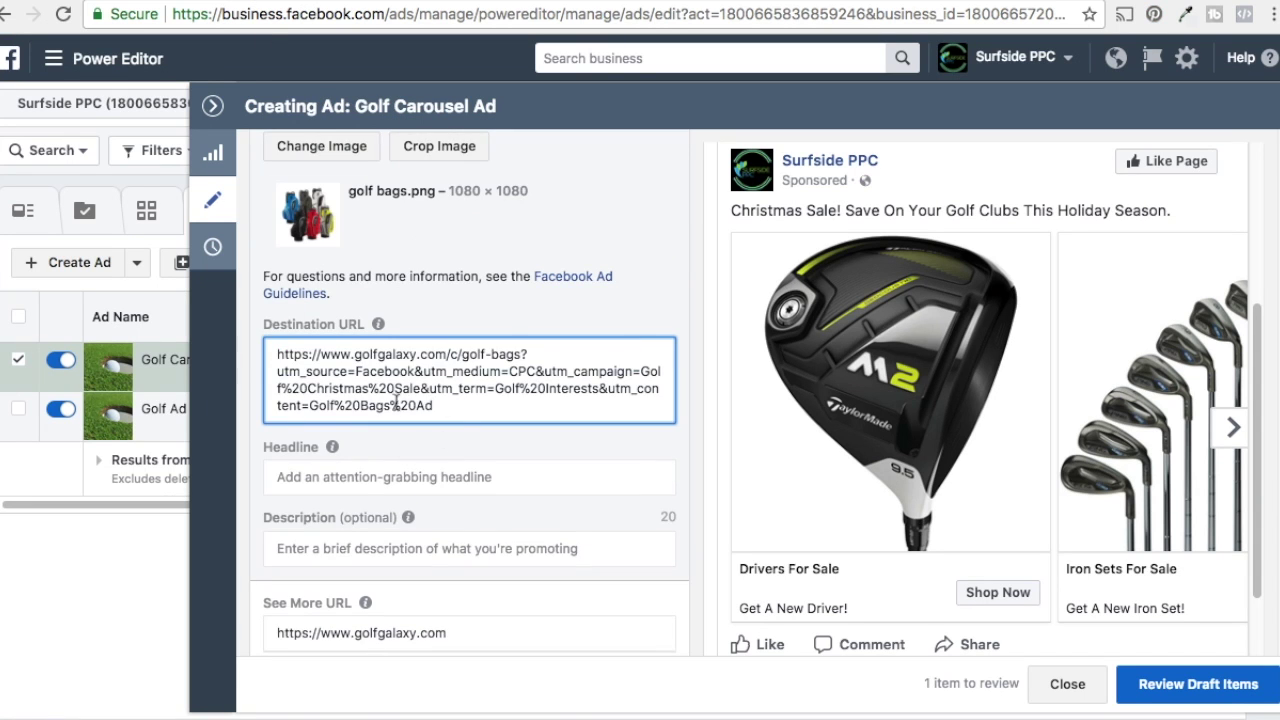
scroll(396, 400, "up", 2)
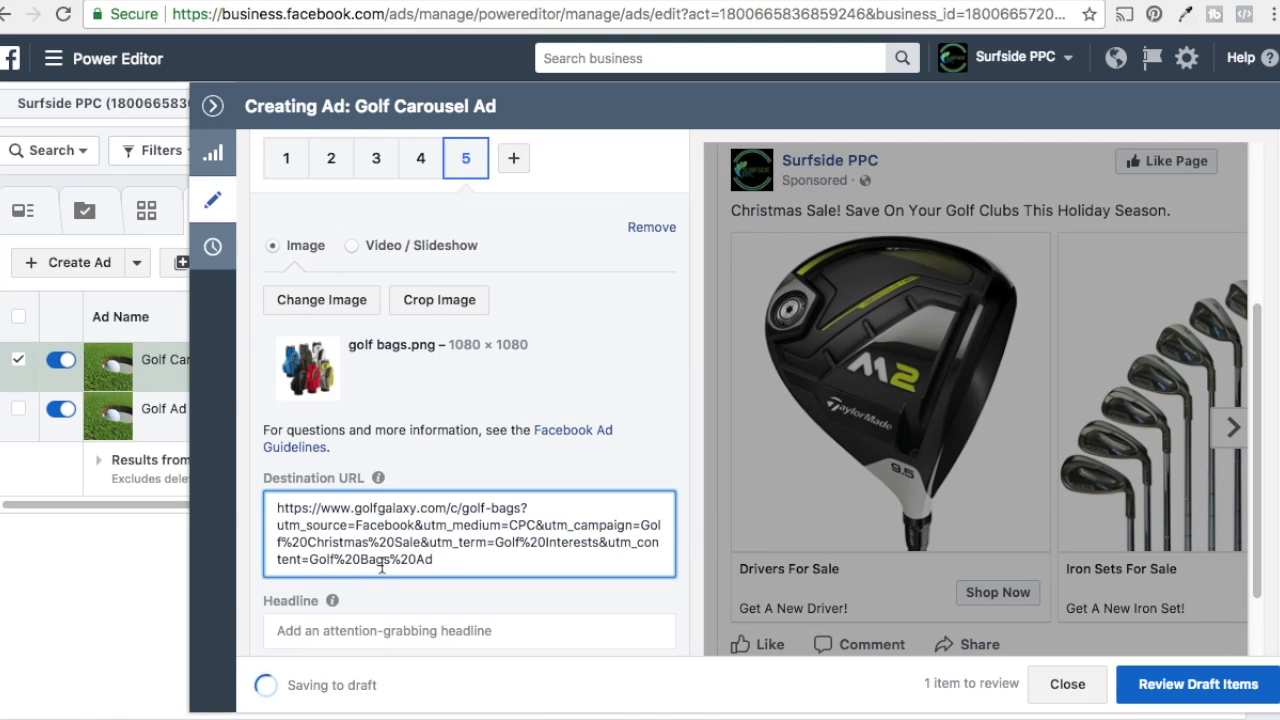
- Recheck the Destination URLs of cards 4 and 3, and replace card 2's page address before the UTM parameters with the mens-golf-irons address
left_click(419, 160)
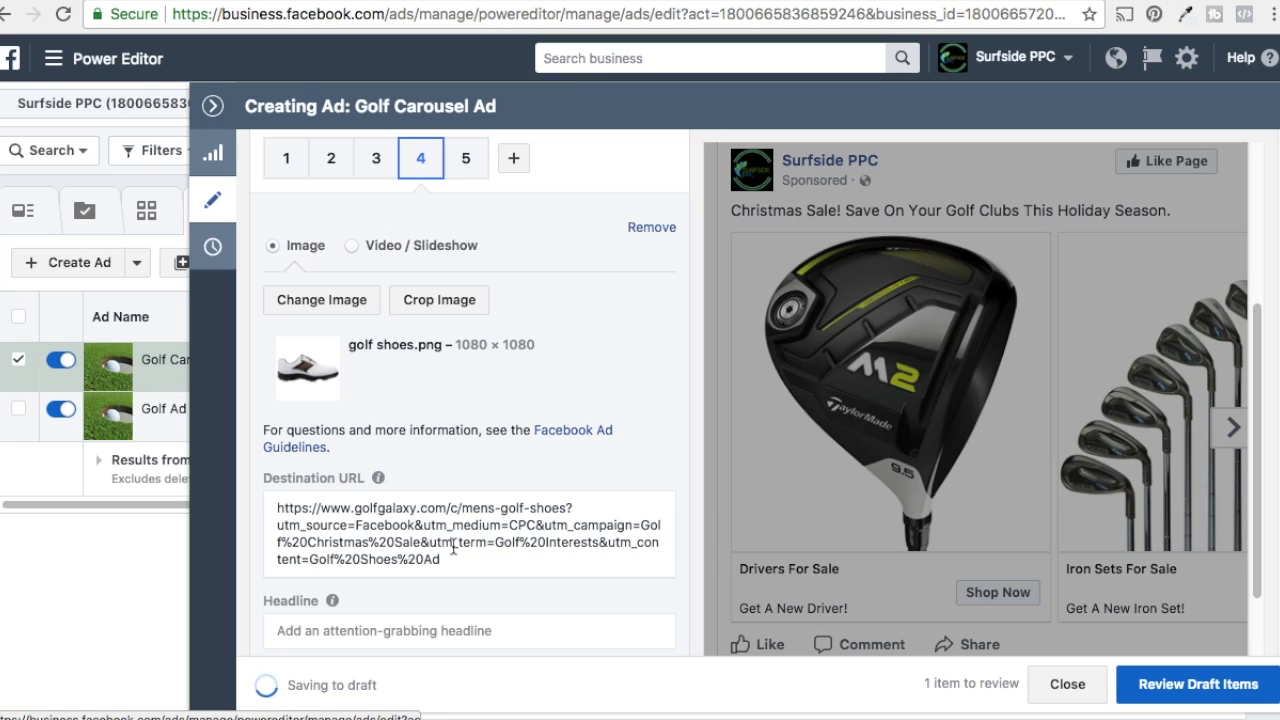
left_click(373, 158)
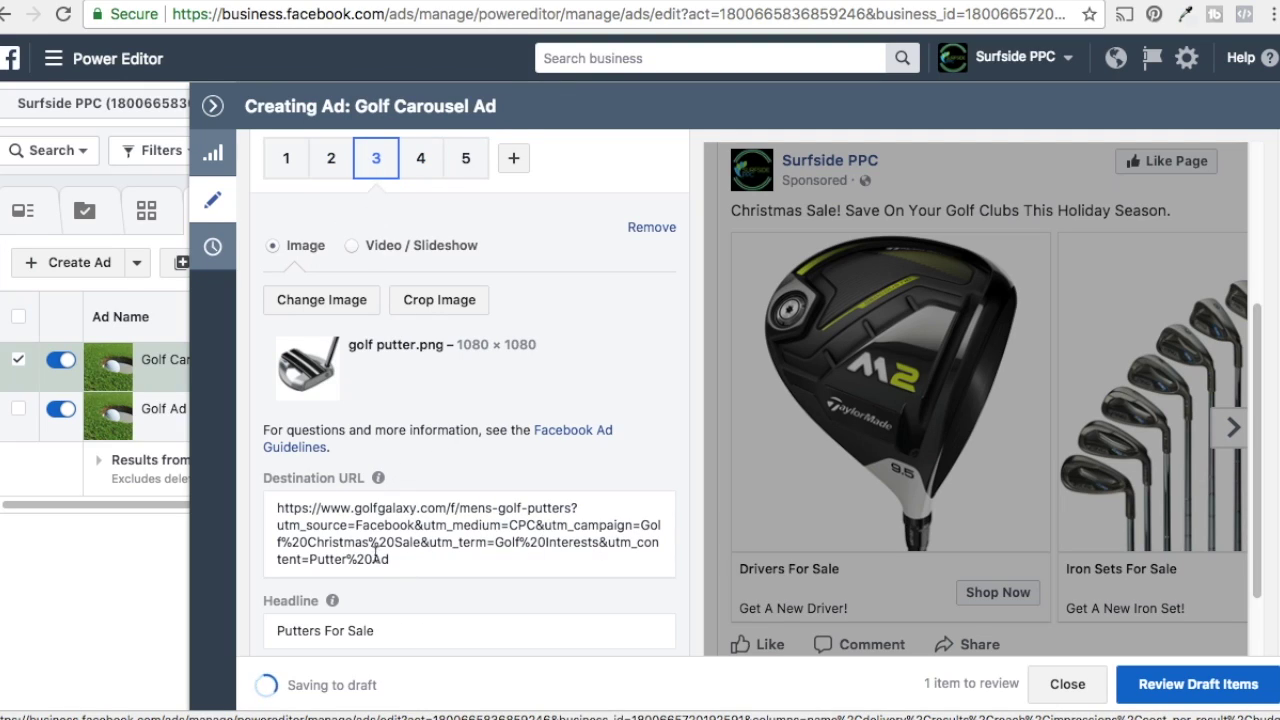
left_click(331, 160)
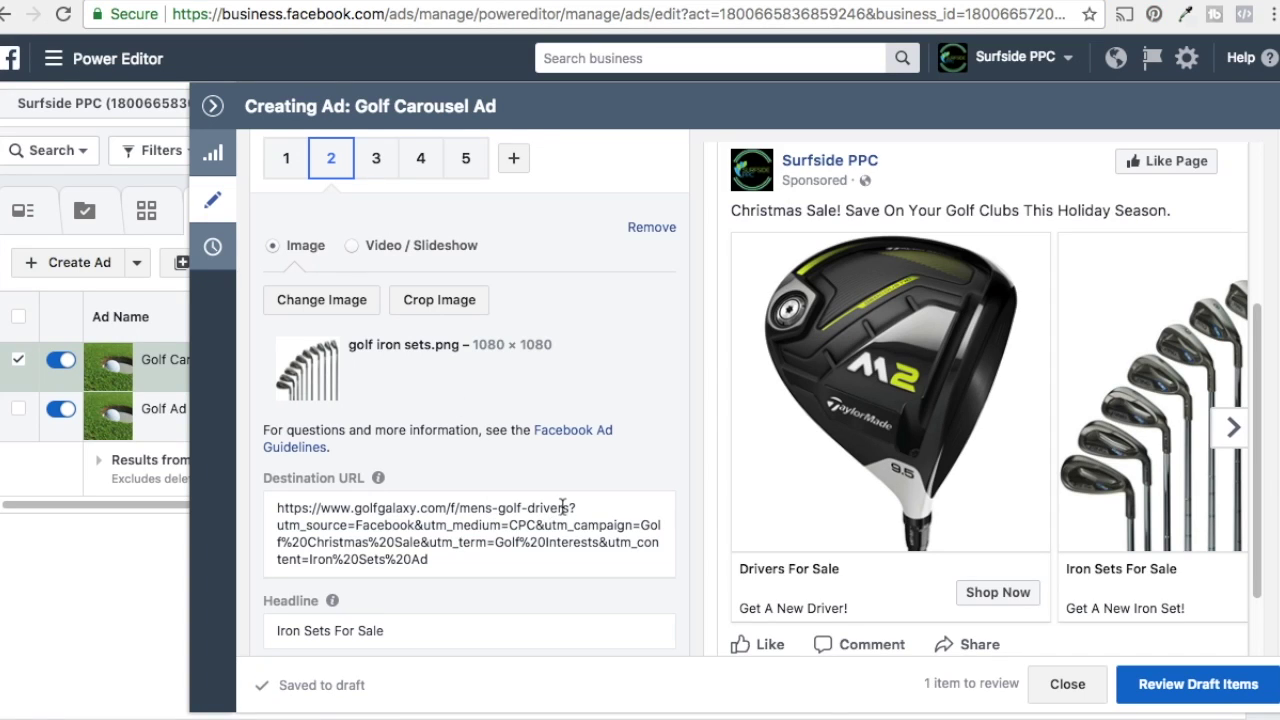
left_click_drag(572, 508, 277, 508)
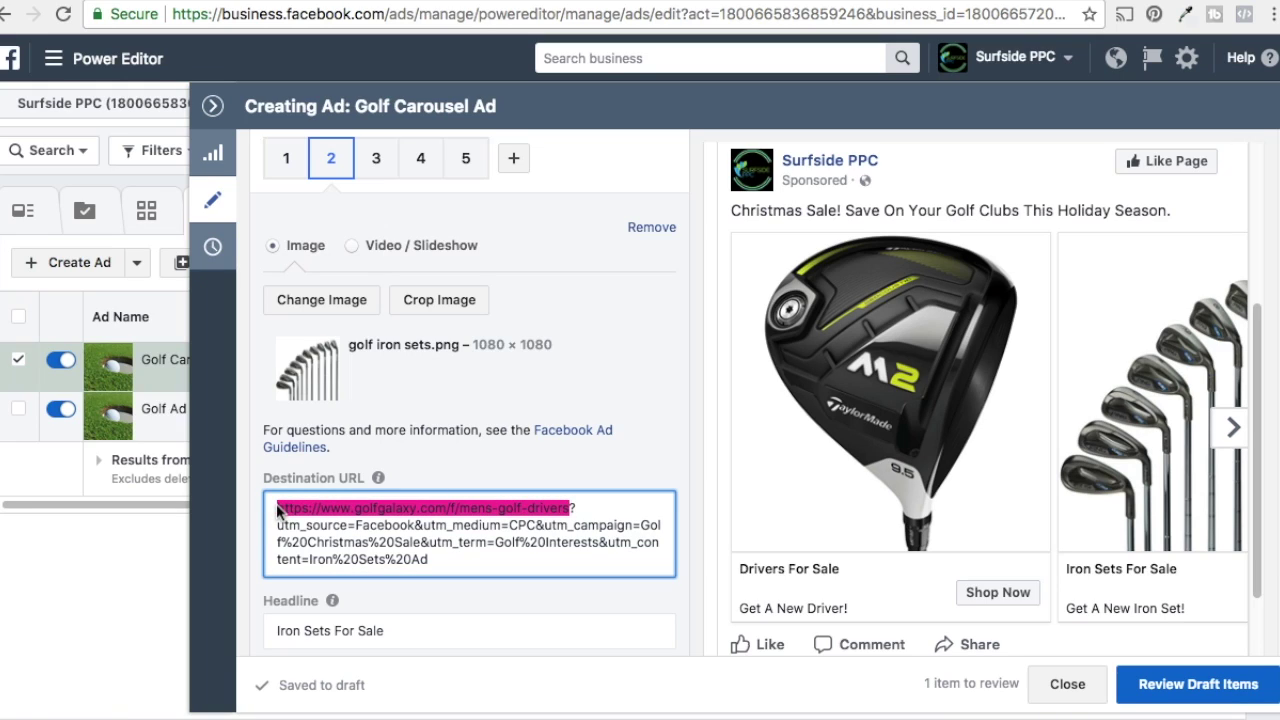
key("ctrl+v")
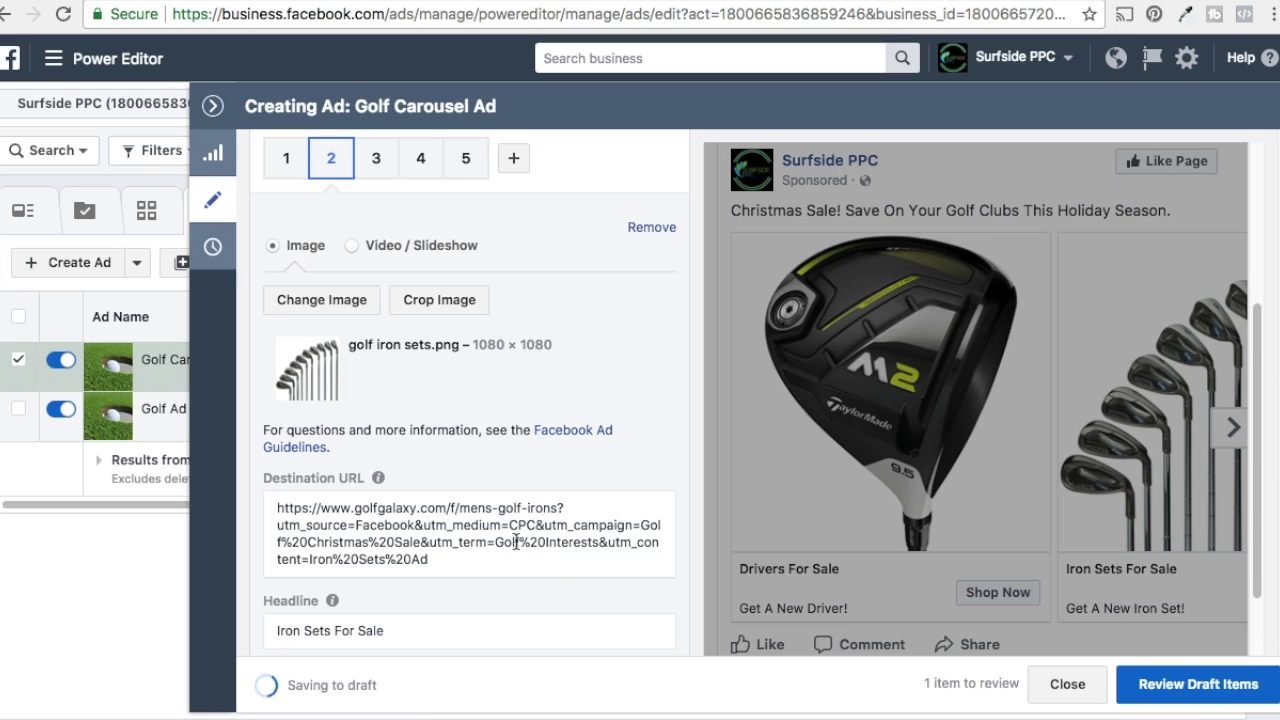
- Check card 1's Destination URL and page through the ad preview to see which cards still lack text
left_click(284, 170)
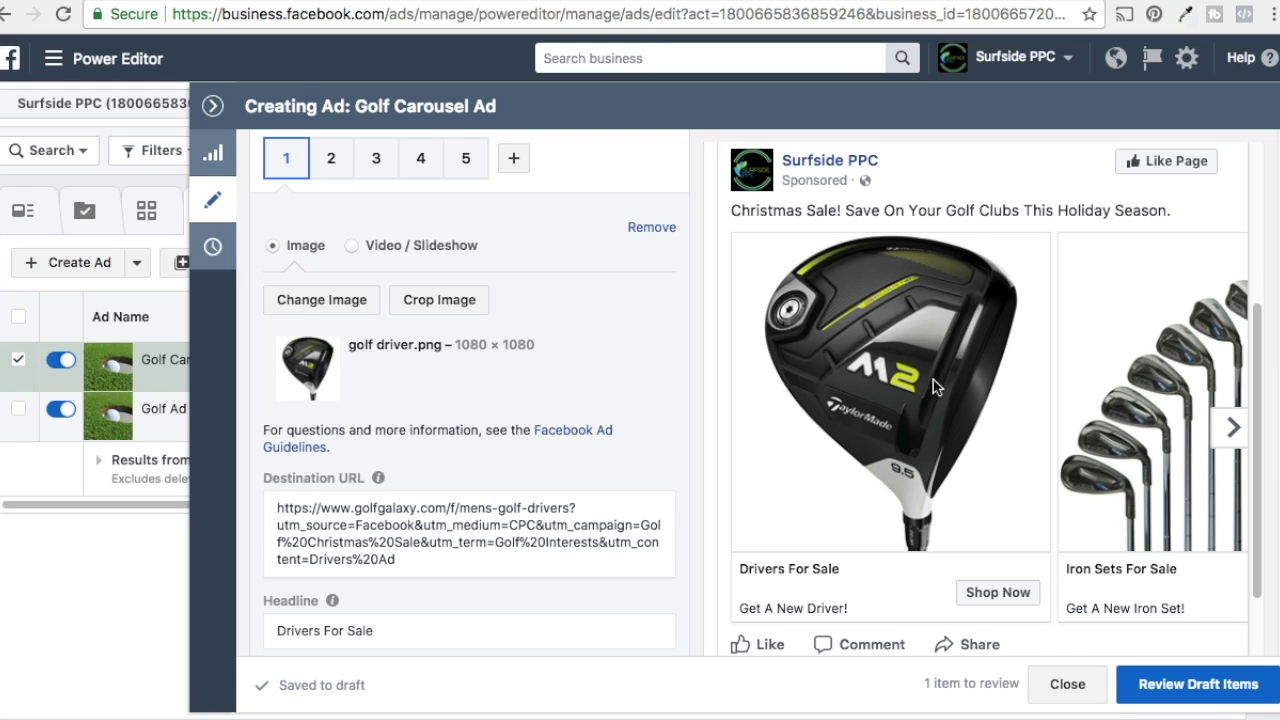
left_click(1231, 430)
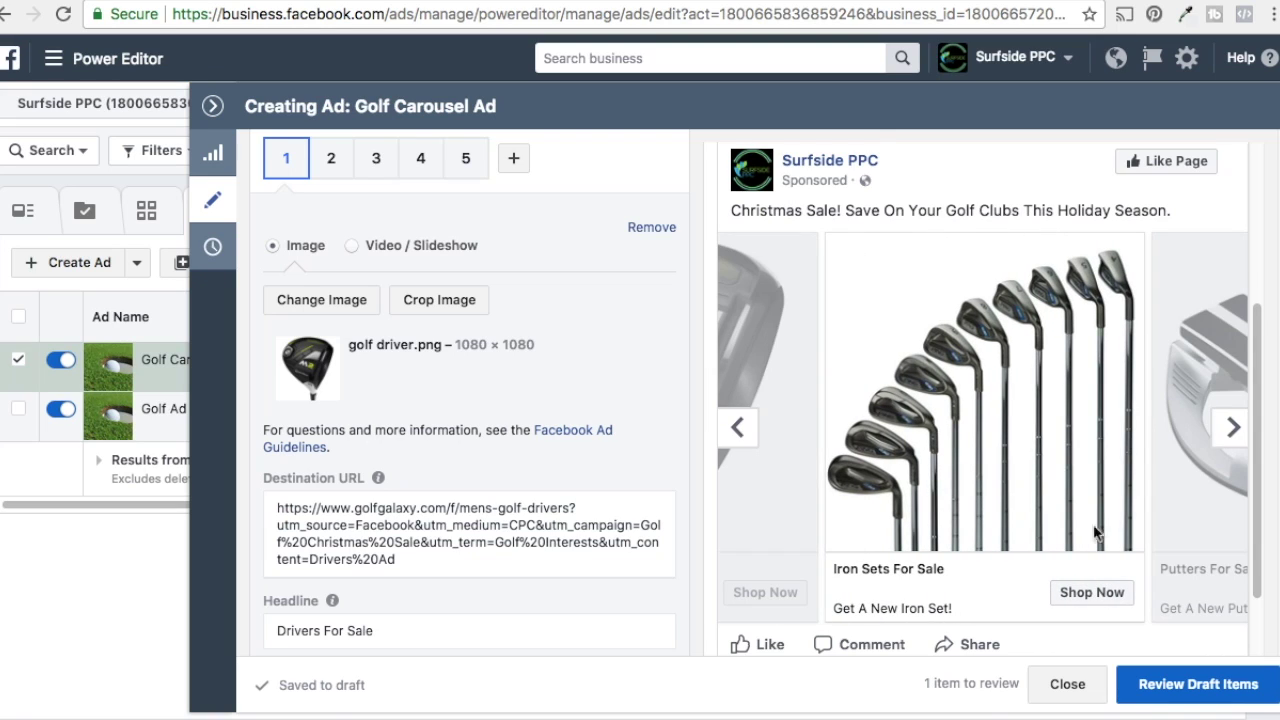
left_click(1233, 428)
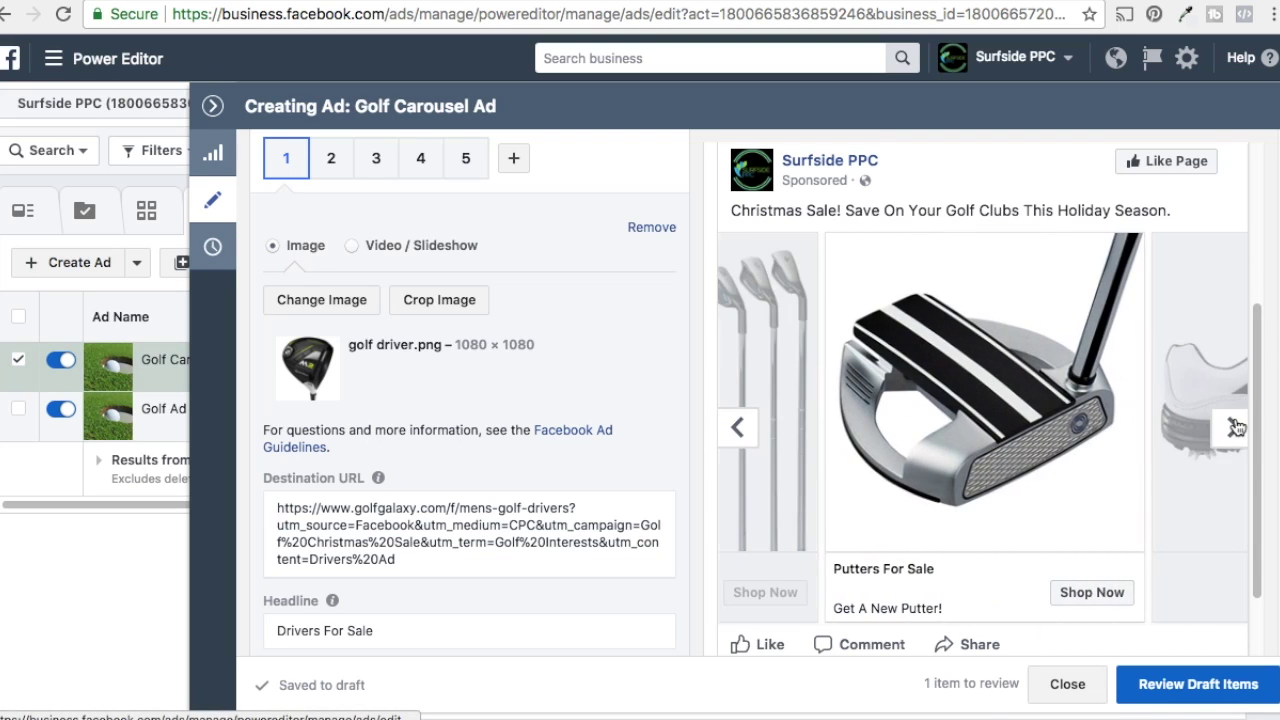
left_click(1234, 428)
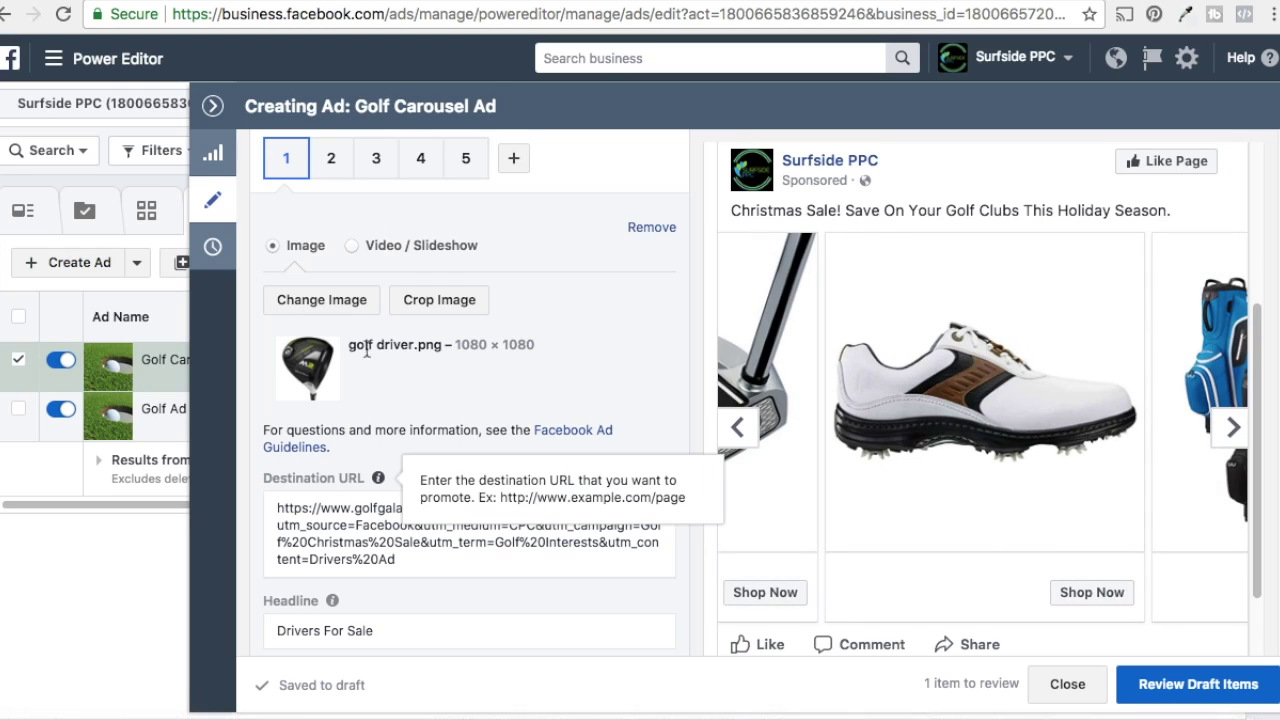
- Give card 4 the headline "Golf Shoes For Sale" and the description "Get New Golf Shoes!"
left_click(420, 158)
scroll(451, 300, "down", 1)
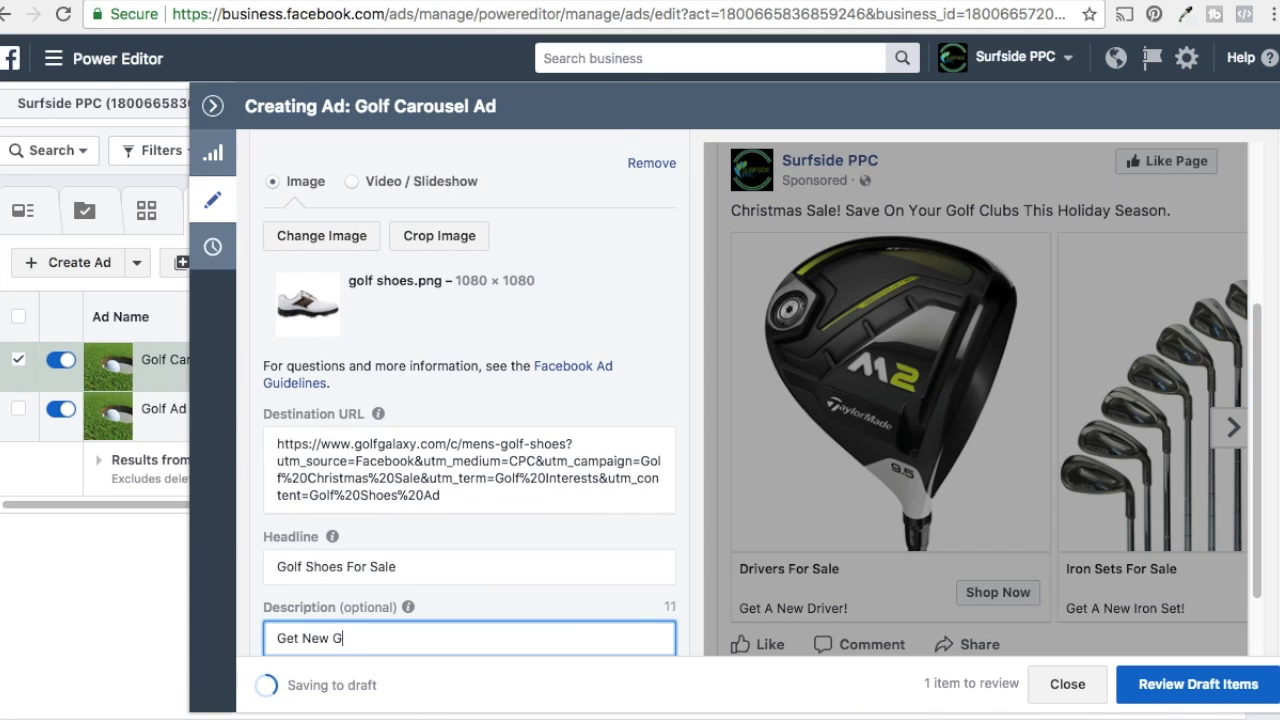
scroll(464, 454, "down", 1)
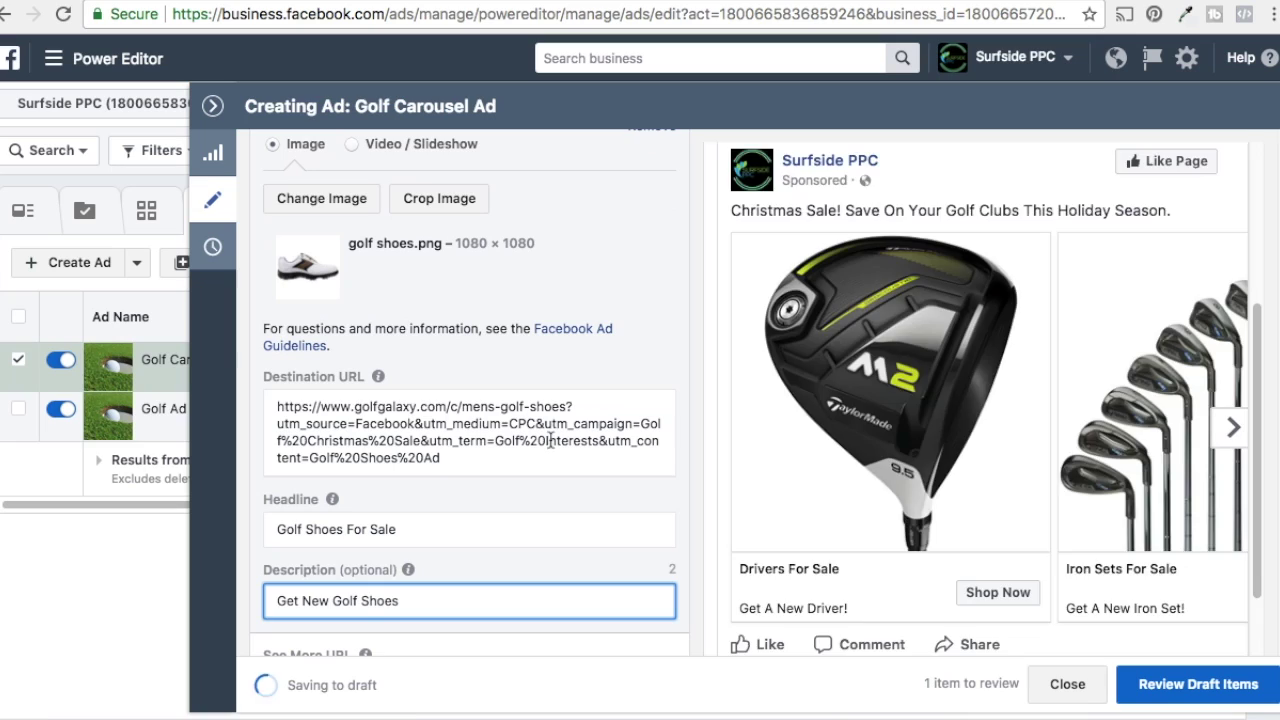
mouse_move(408, 569)
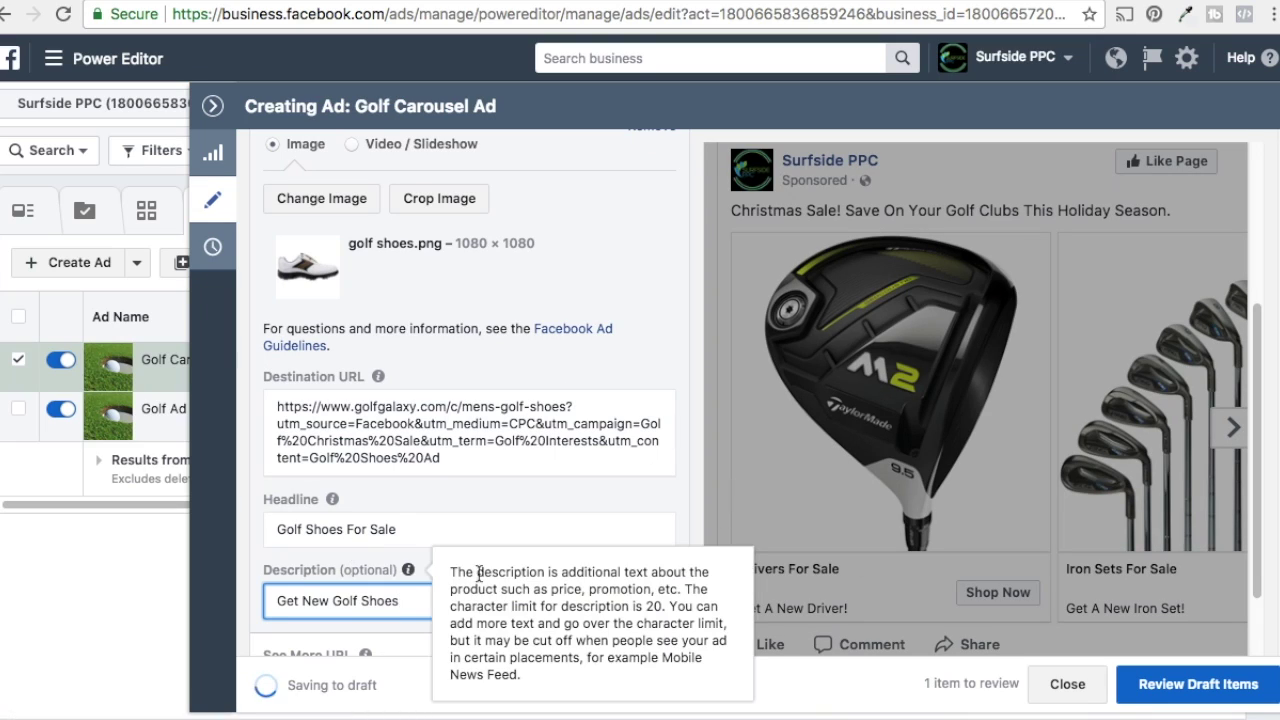
left_click(474, 496)
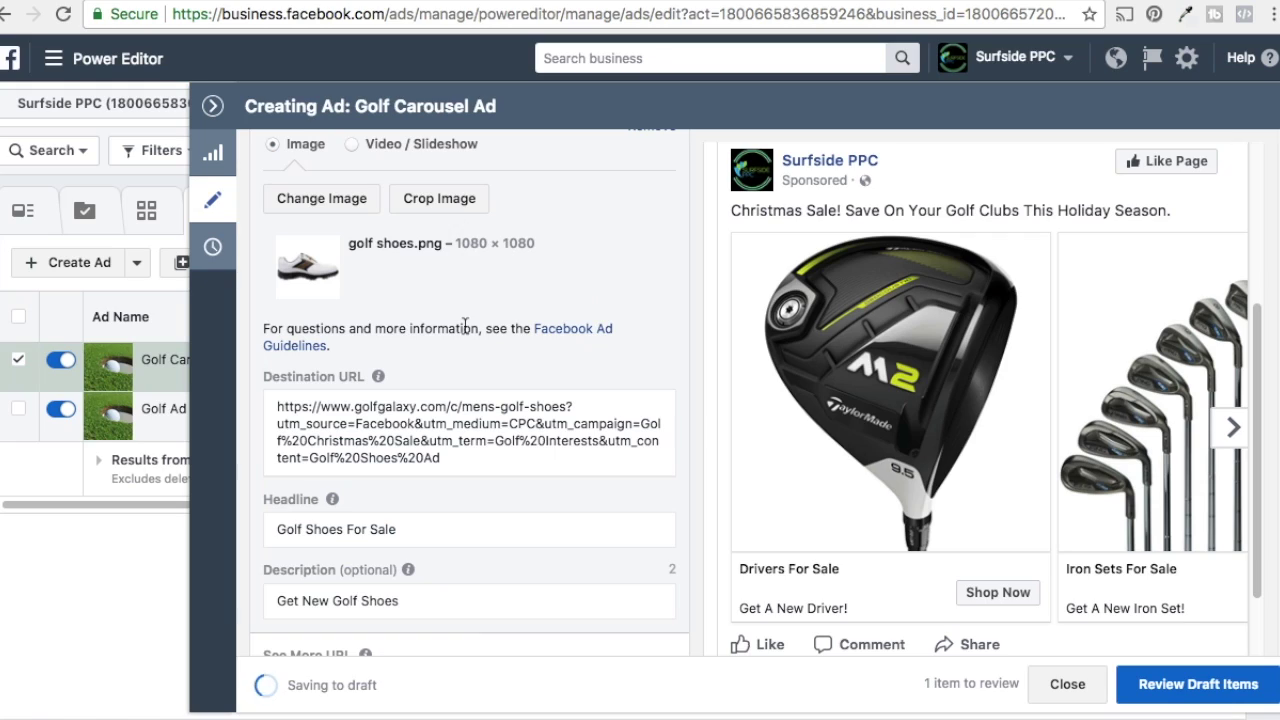
left_click(473, 608)
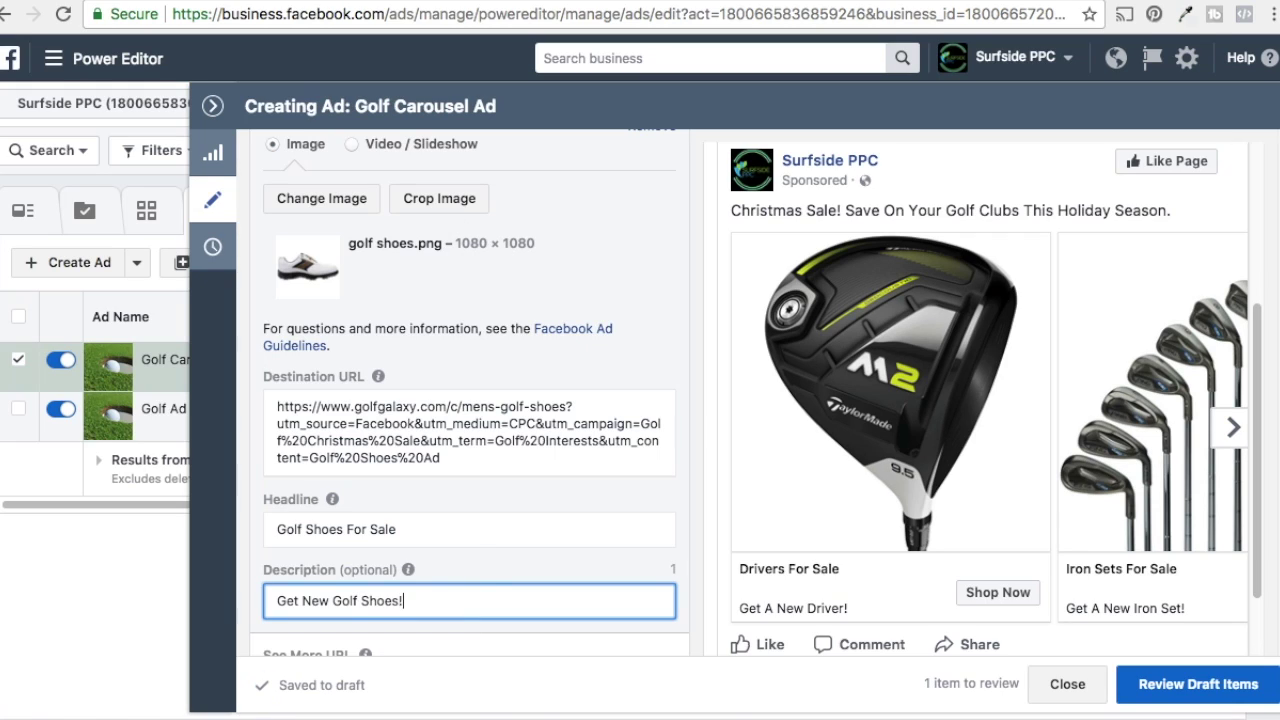
left_click(538, 495)
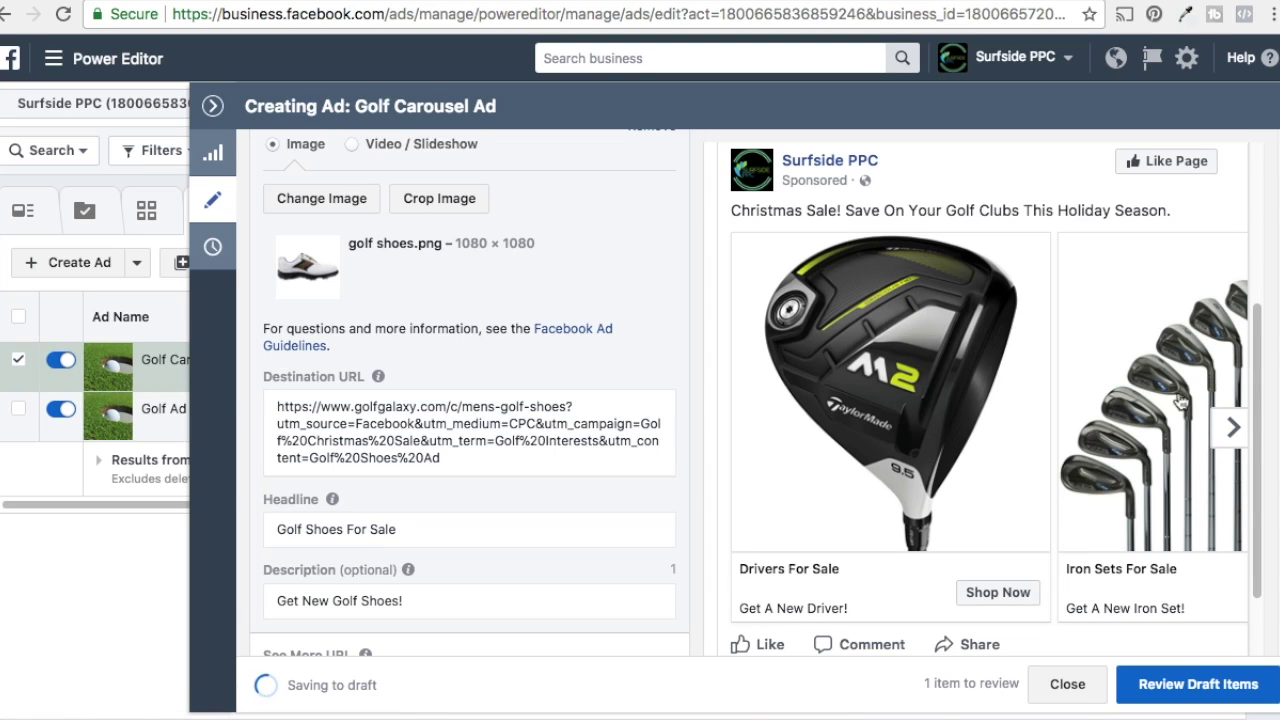
- Preview the golf bags card, and give card 5 the headline "Golf Bags For Sale" and the description "Get A New Golf Bag!"
left_click(1234, 427)
left_click(1234, 427)
left_click(1234, 427)
left_click(1234, 427)
scroll(410, 400, "up", 1)
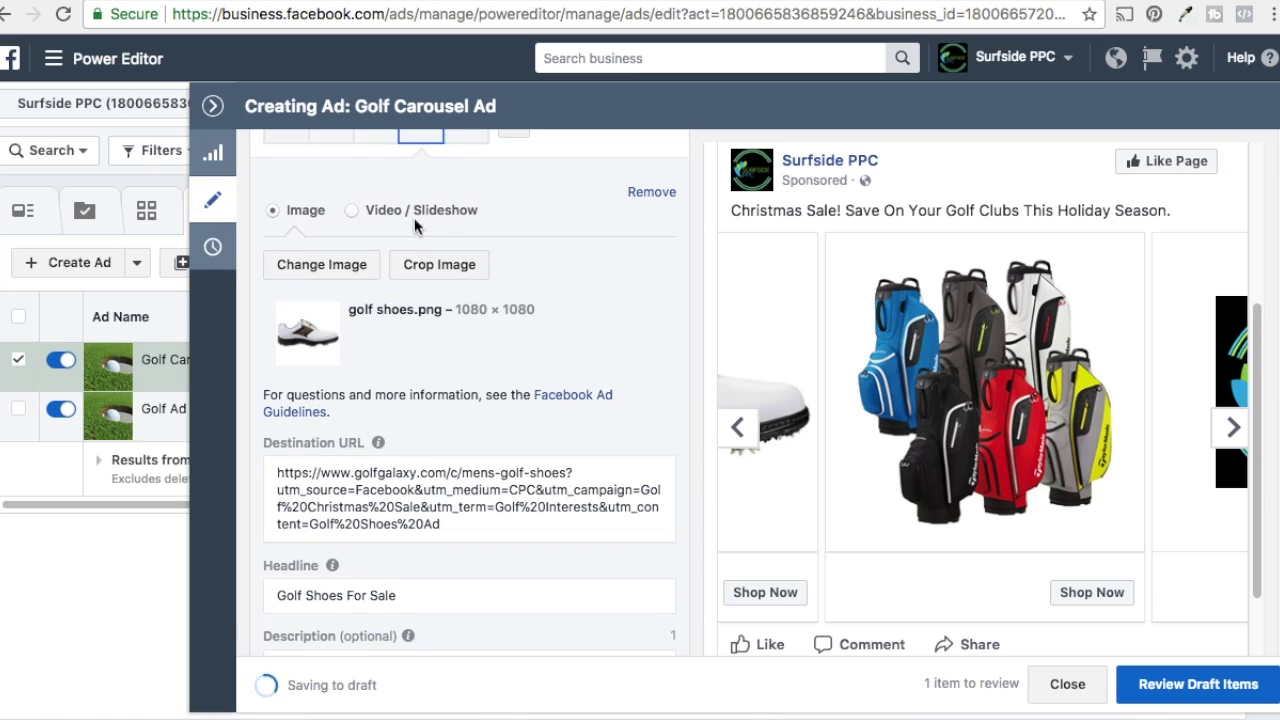
left_click(465, 137)
left_click(420, 595)
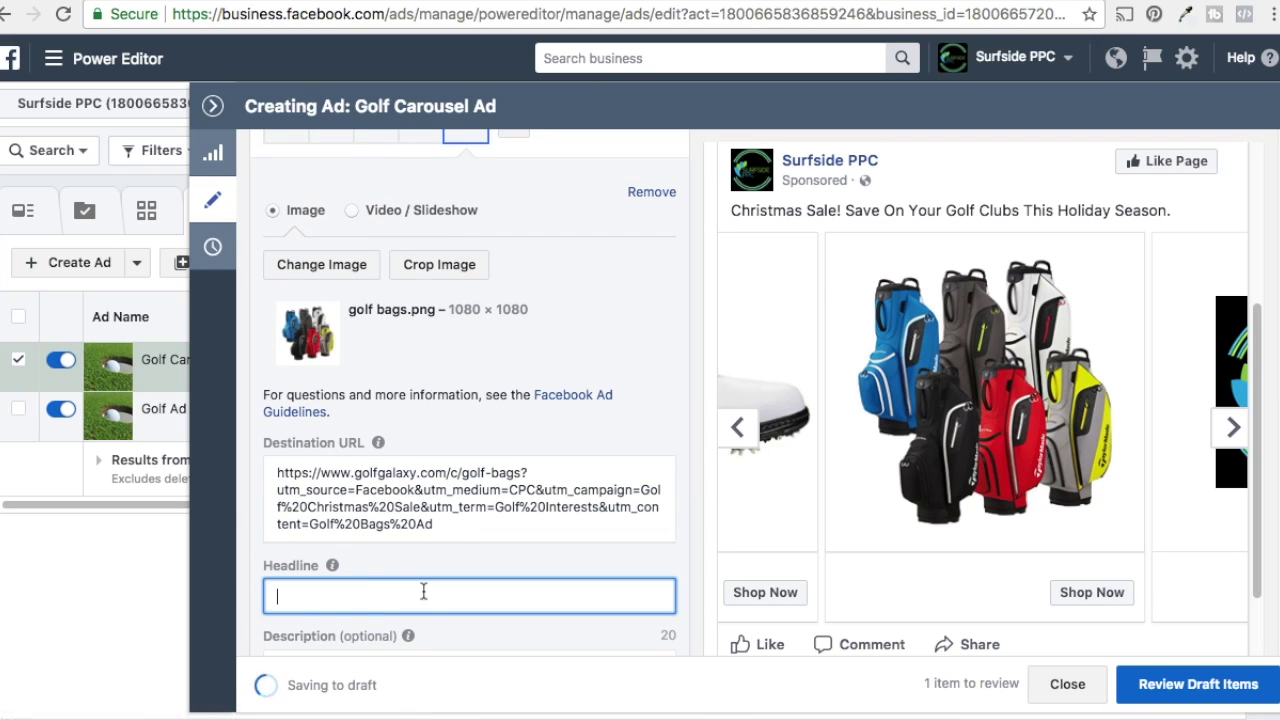
type("Golf Bags For Sale")
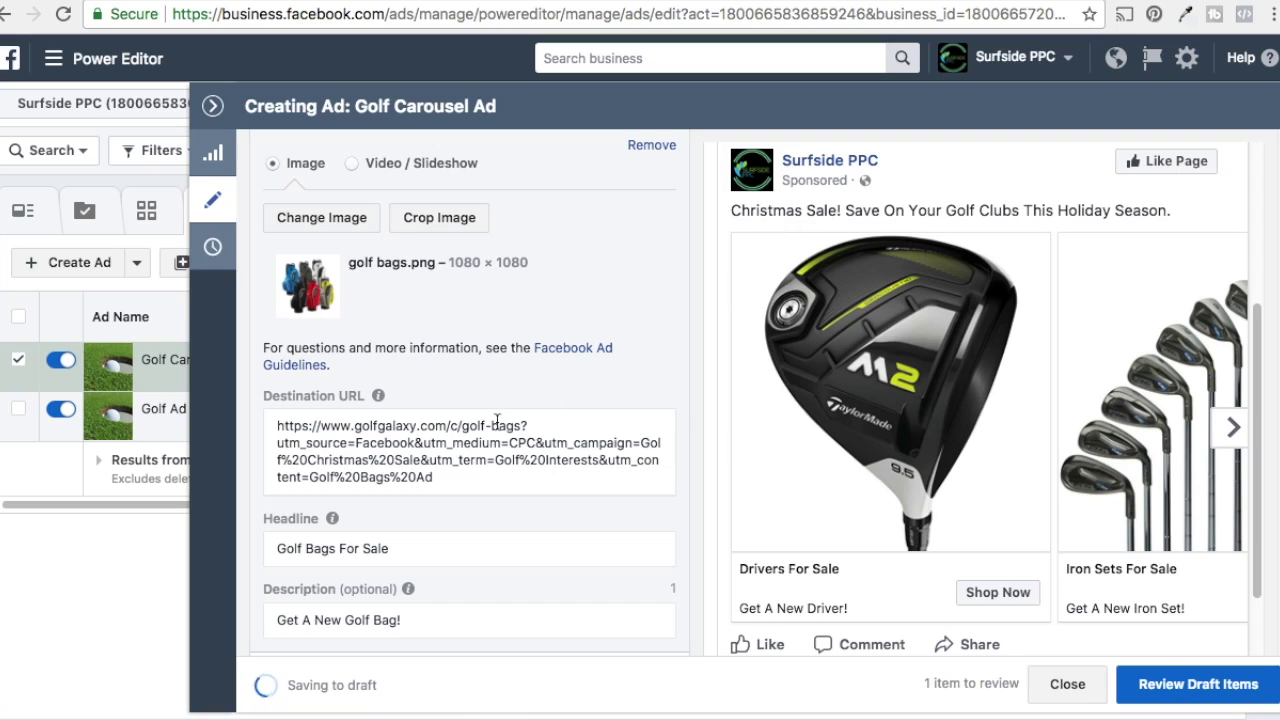
- Insert "Limited Time" before "Christmas Sale!" at the start of the ad's main text
scroll(680, 394, "up", 4)
scroll(484, 345, "up", 4)
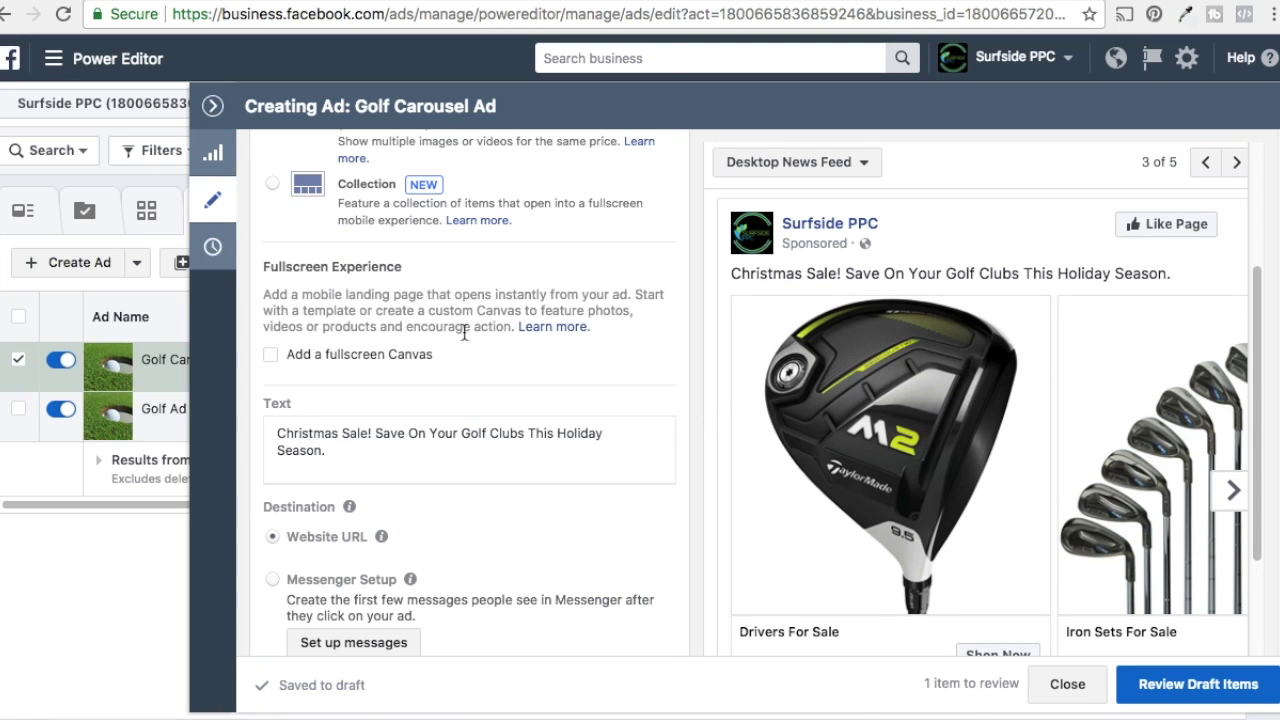
left_click(277, 434)
type("Limited Ti")
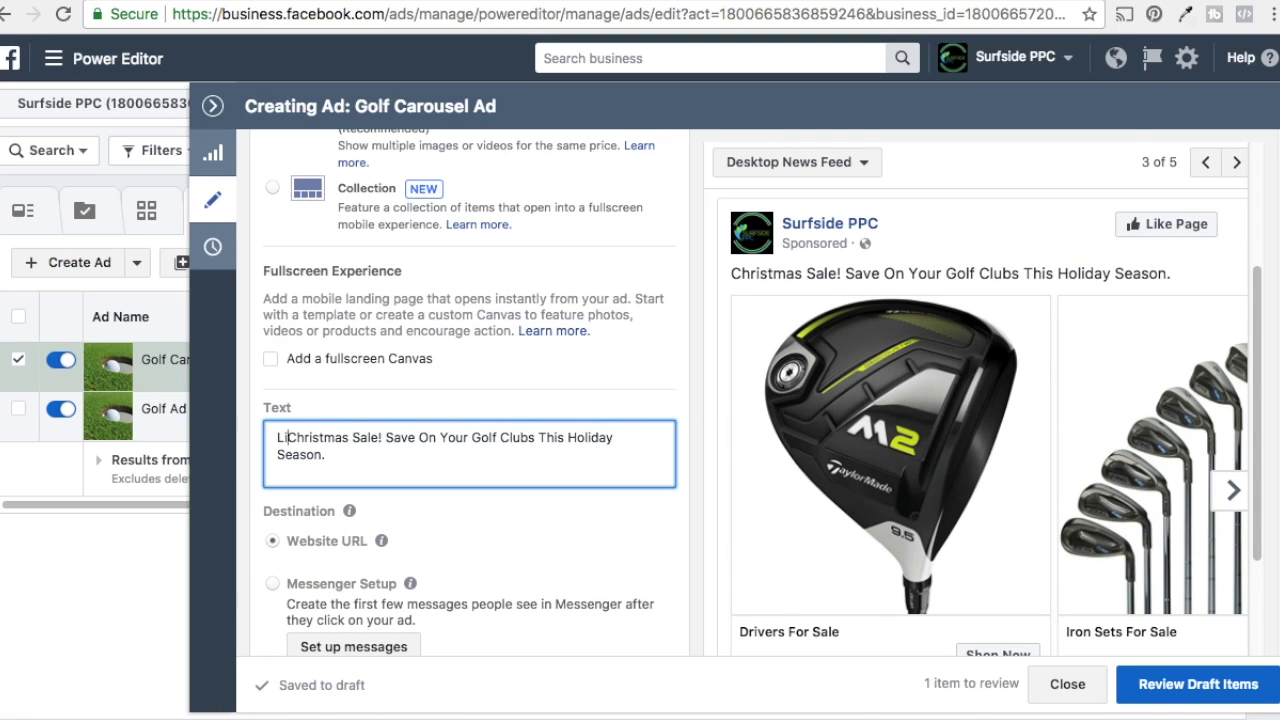
type("me")
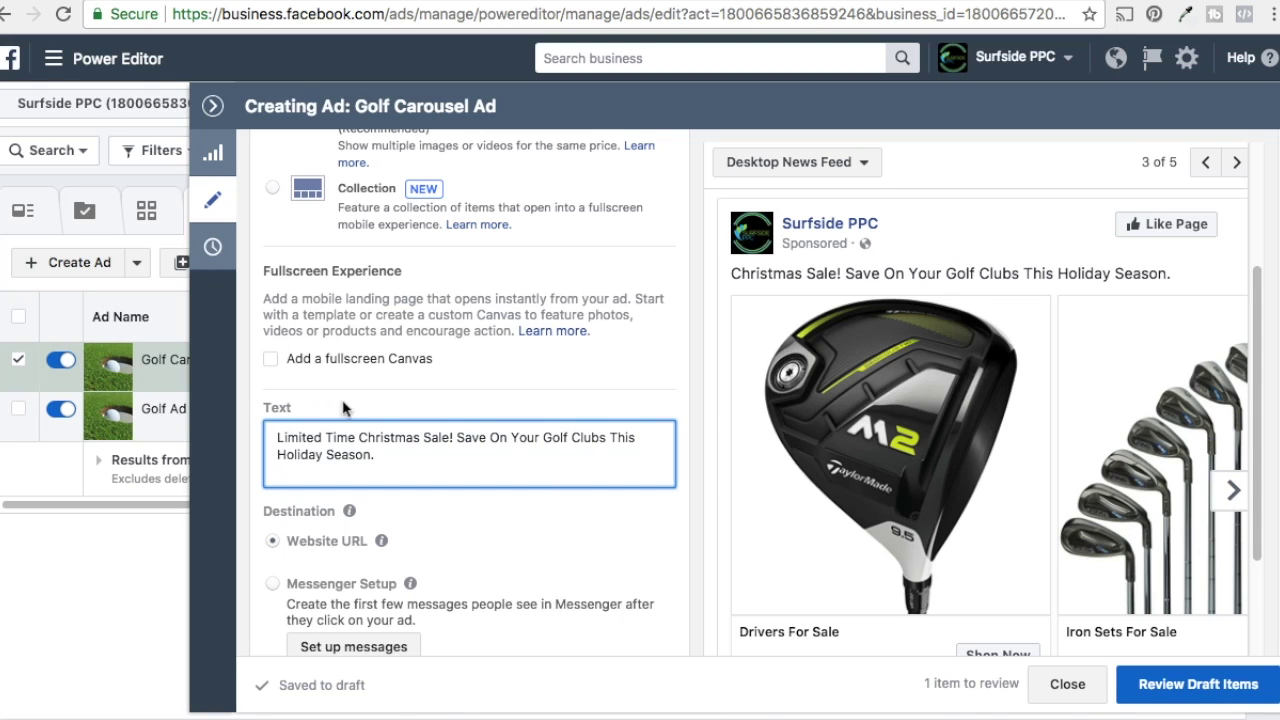
left_click(490, 440)
type("20%")
key("BackSpace")
key("BackSpace")
key("BackSpace")
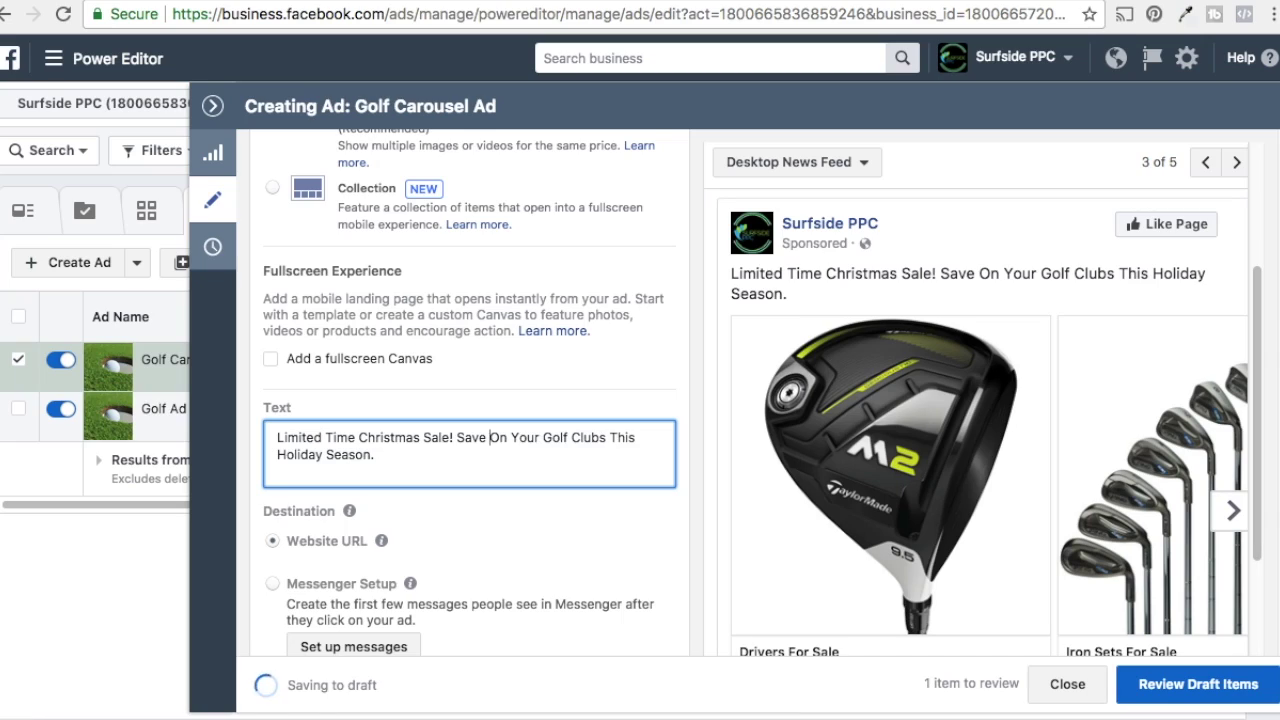
left_click(701, 456)
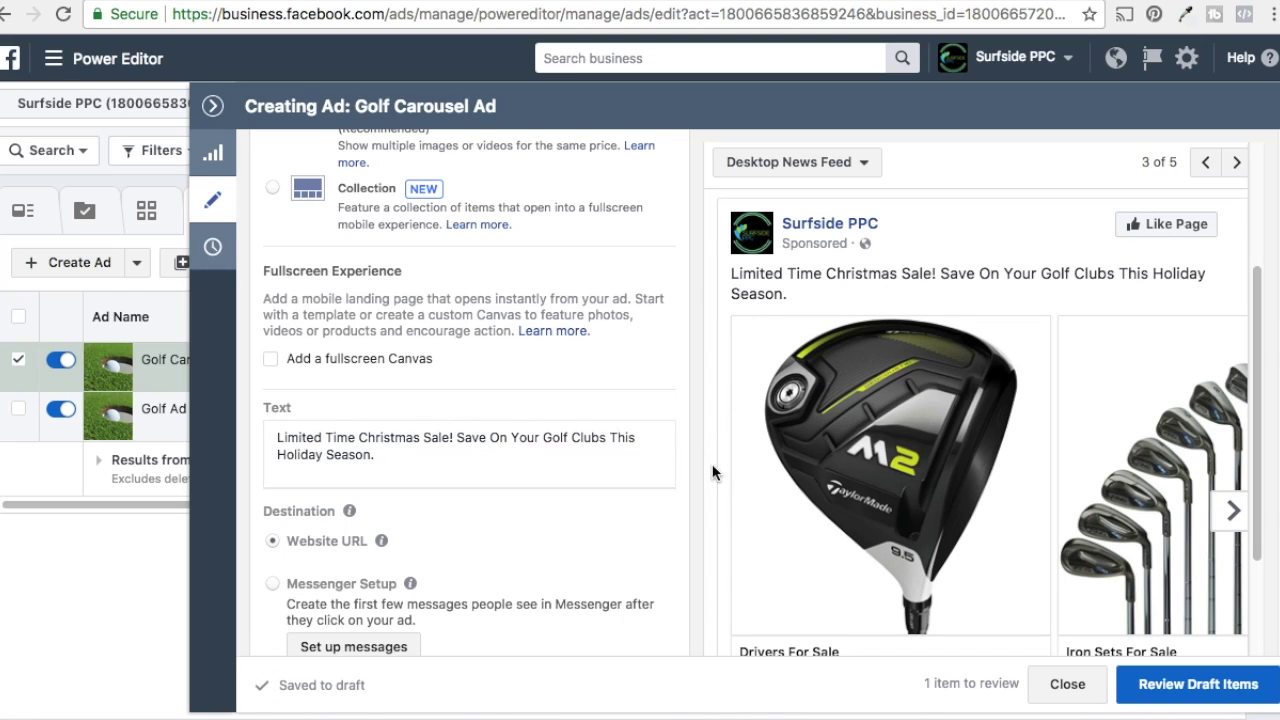
- Review card 1's settings and page through the whole carousel preview up to the end card with the Page profile picture
scroll(704, 450, "down", 1)
scroll(611, 519, "down", 5)
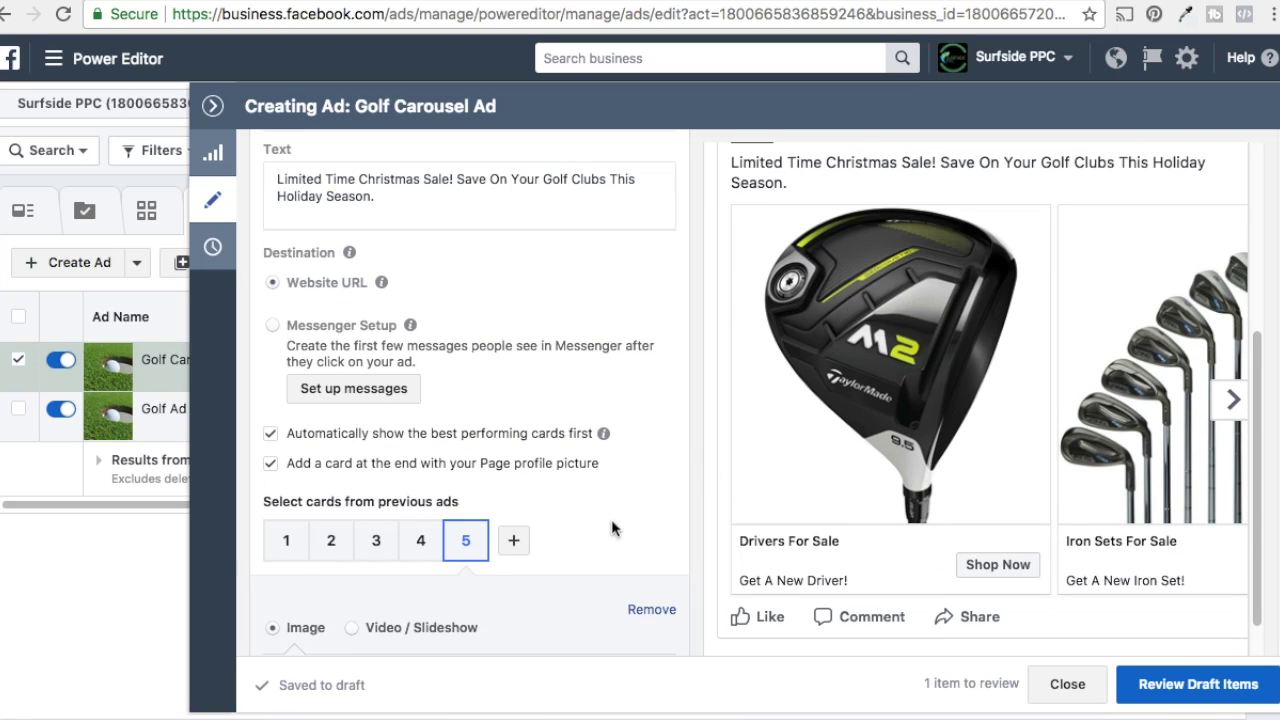
left_click(286, 234)
scroll(650, 345, "down", 3)
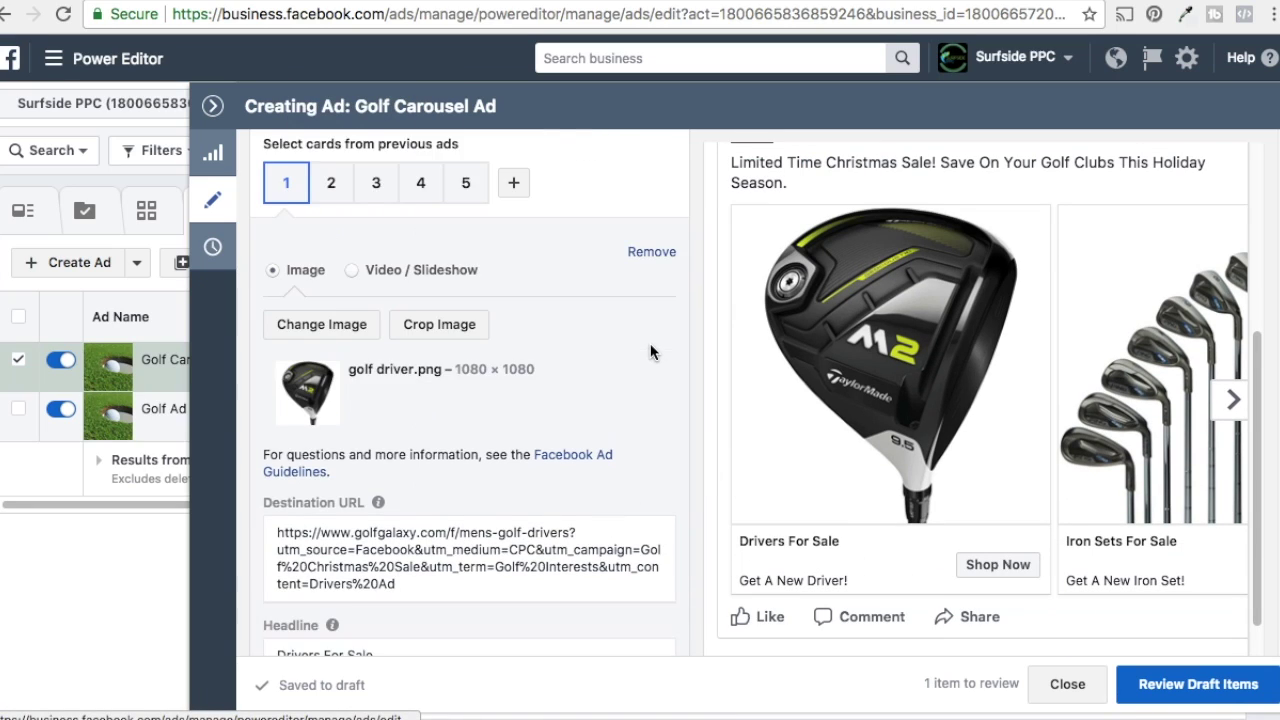
scroll(388, 210, "up", 1)
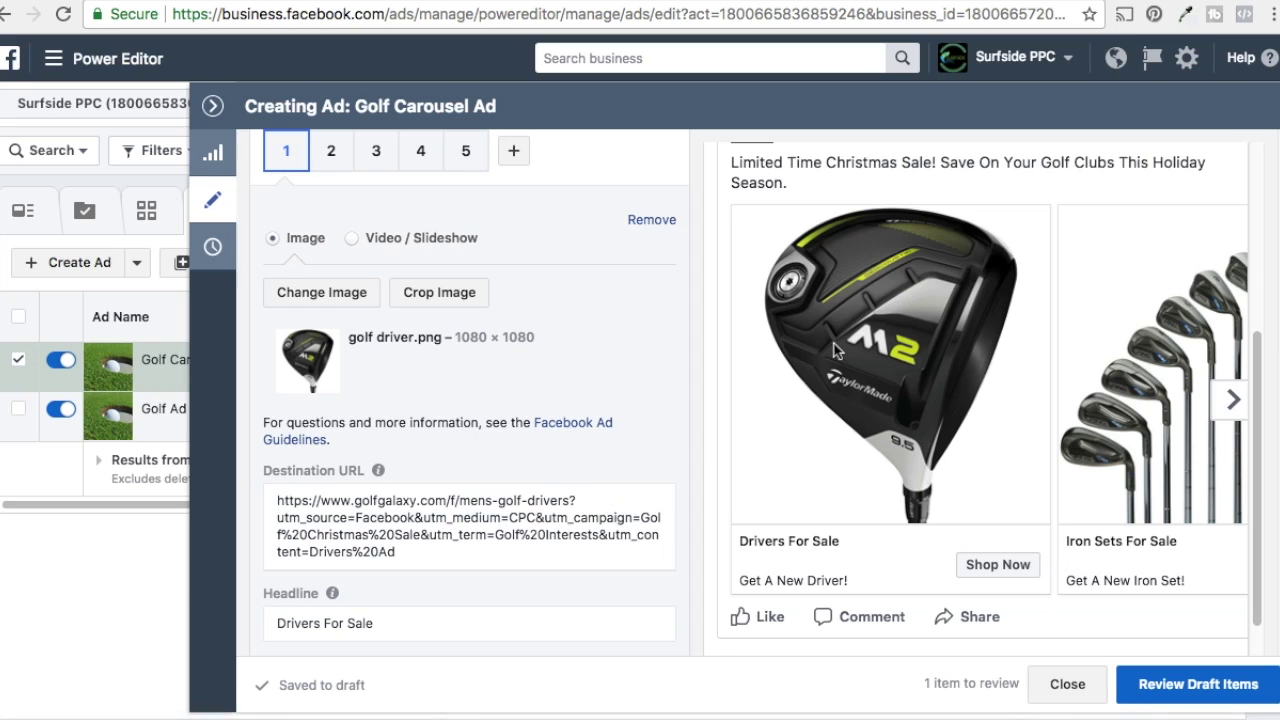
left_click(1233, 402)
left_click(1231, 405)
left_click(1231, 405)
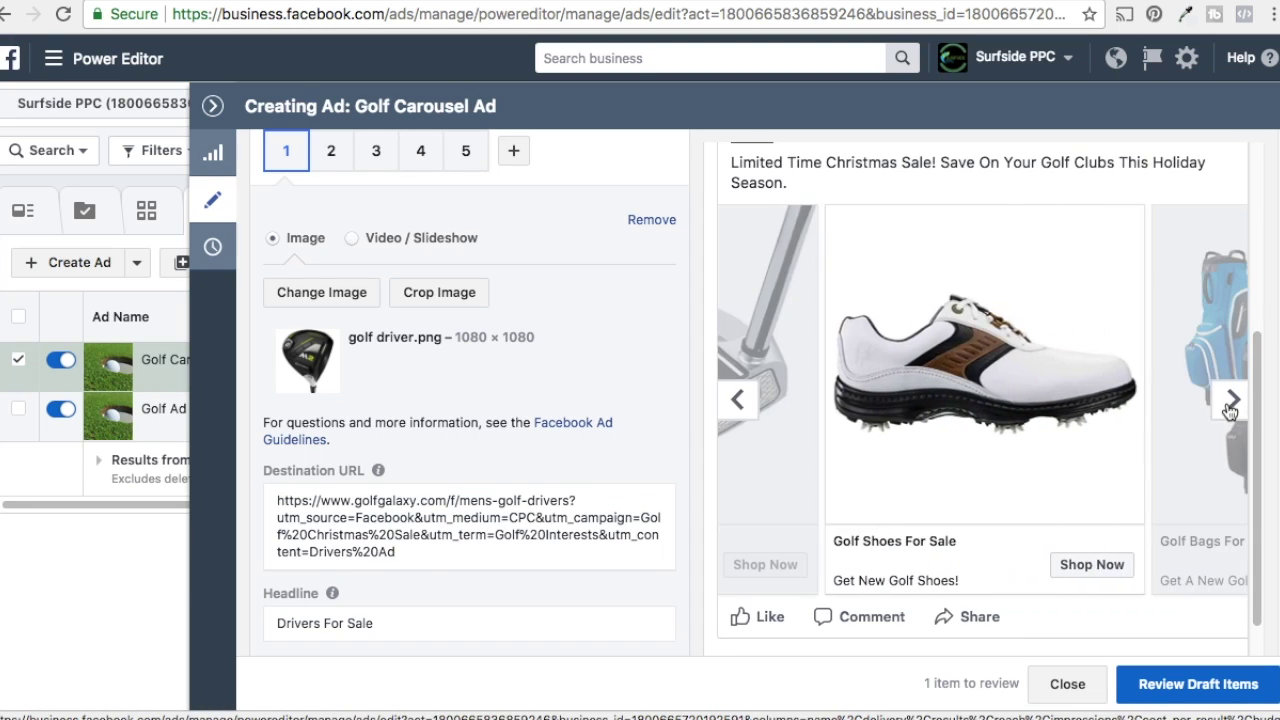
left_click(1231, 405)
left_click(1230, 408)
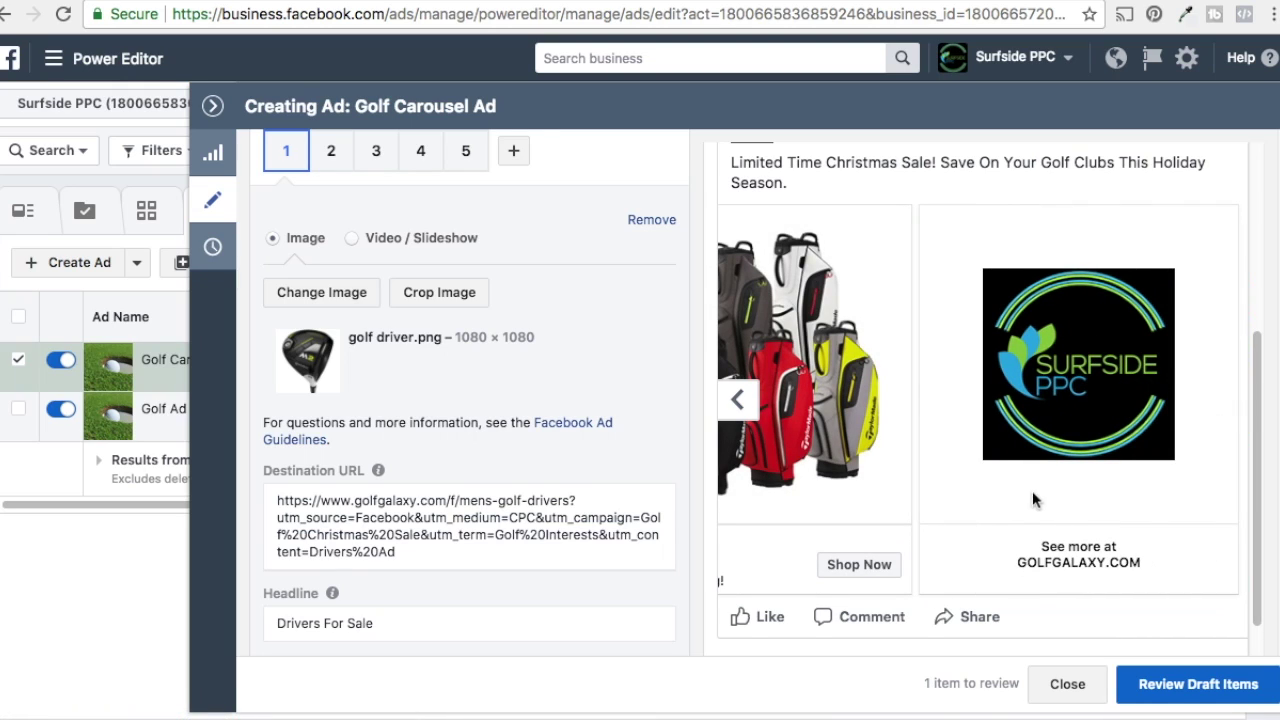
- Turn on Facebook Pixel conversion tracking for the carousel ad
scroll(641, 371, "down", 3)
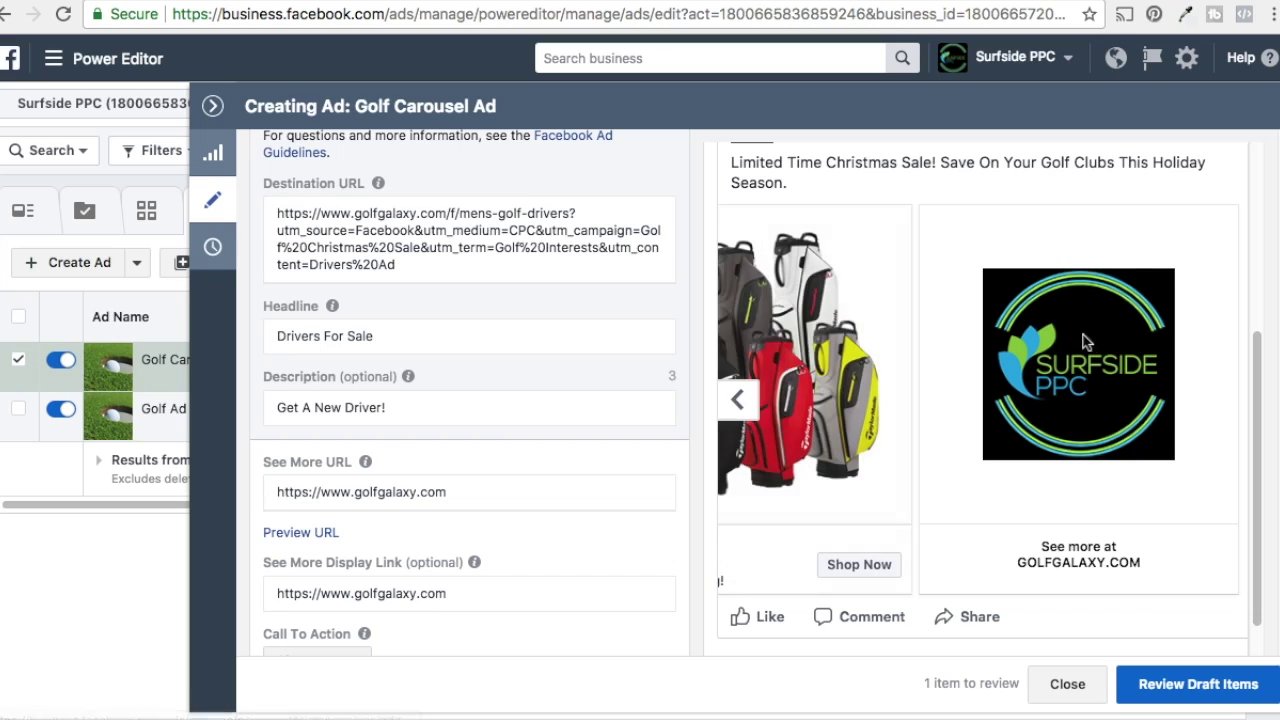
scroll(547, 401, "down", 3)
scroll(580, 398, "down", 2)
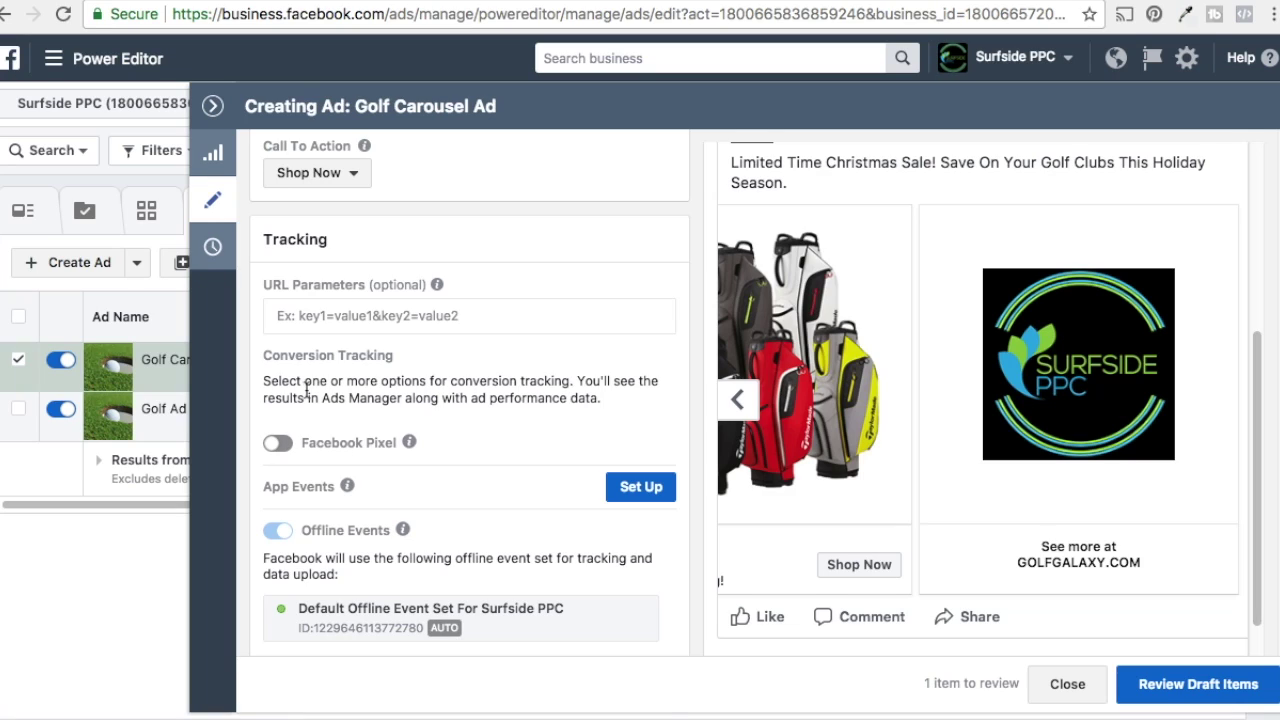
left_click(284, 440)
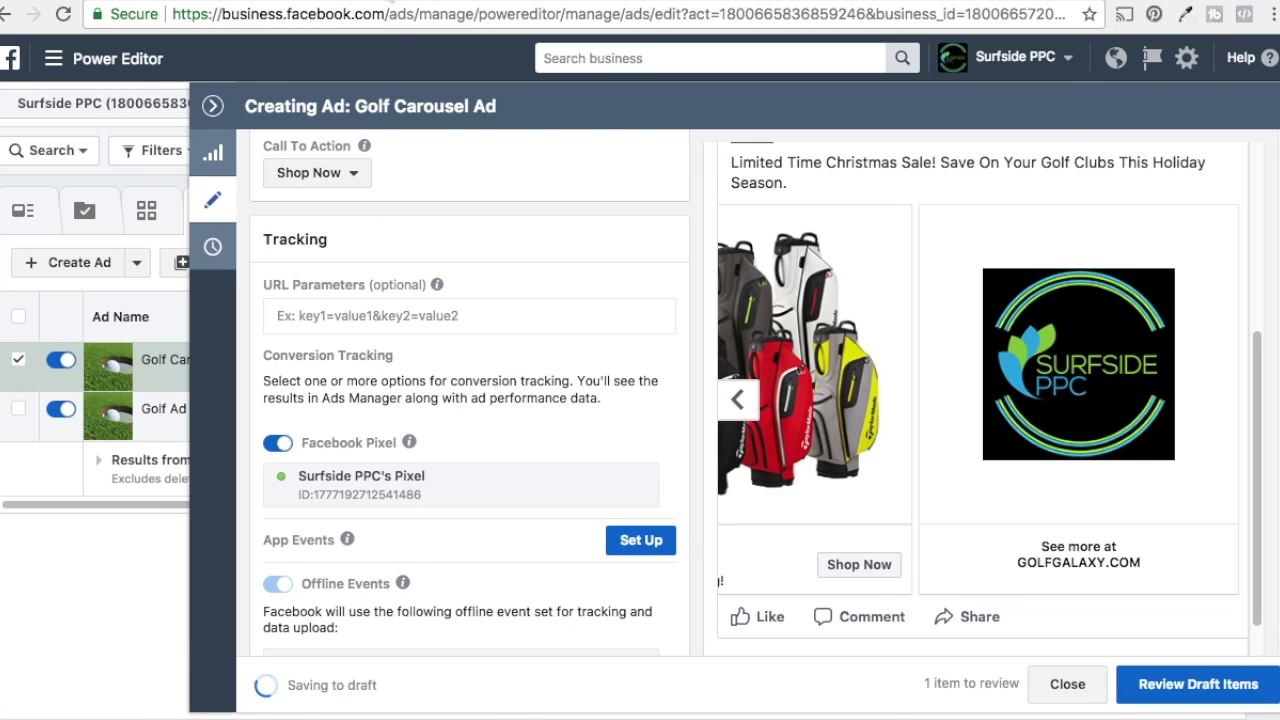
- Look over the Golf Galaxy men's drivers landing page and its product listings, and return to Power Editor
key("ctrl+Tab")
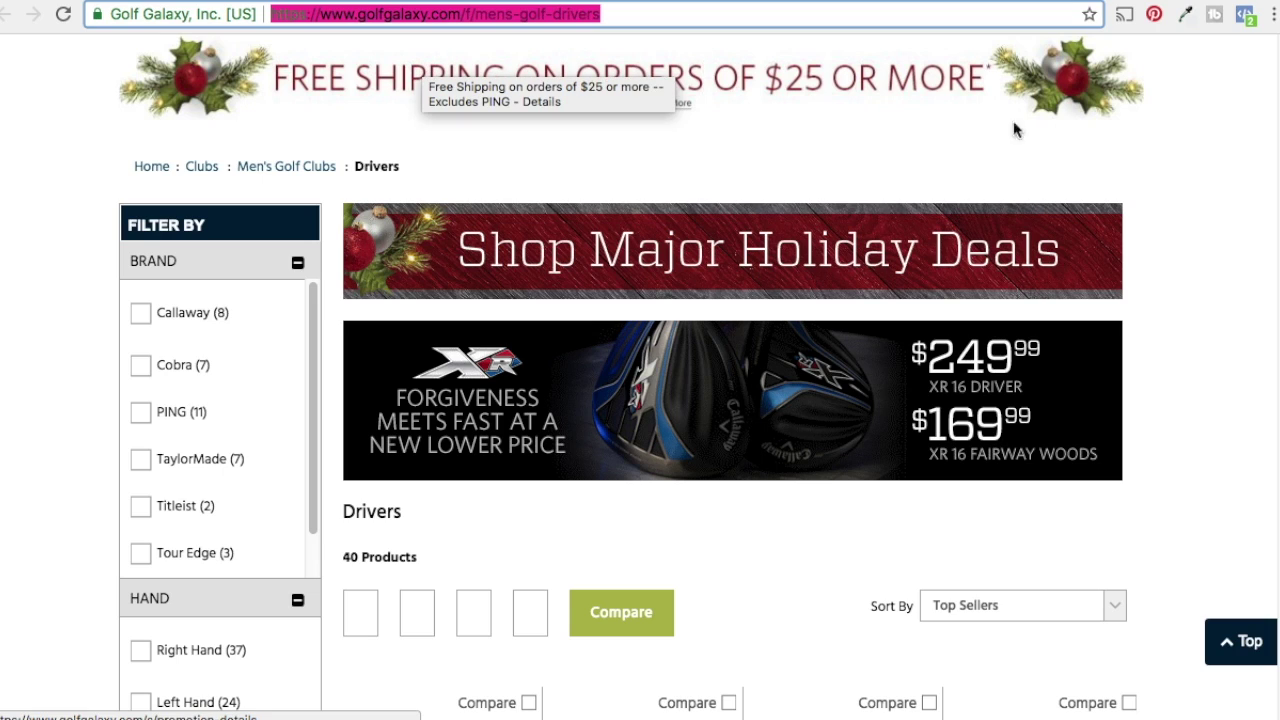
scroll(1205, 228, "down", 3)
scroll(1205, 229, "down", 3)
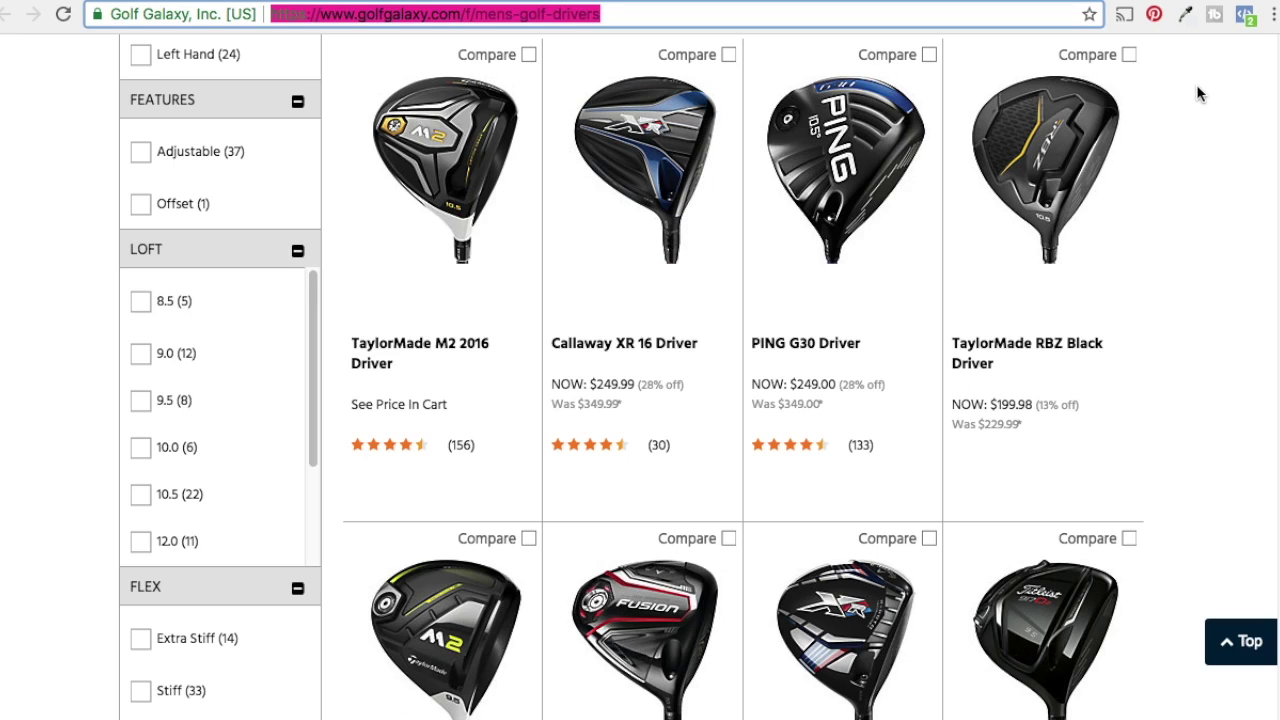
key("ctrl+Tab")
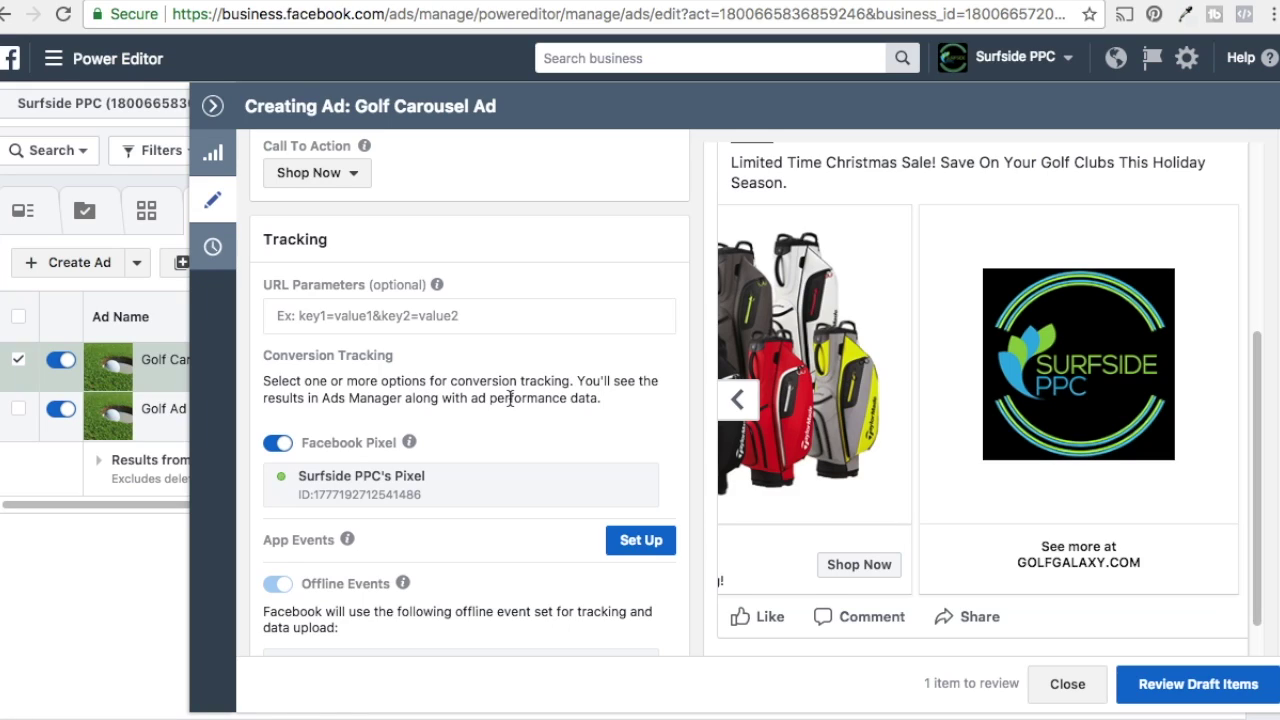
- Close the ad editor to read the Golf Carousel Ad's error details, and open the campaign's ad sets
left_click(214, 108)
mouse_move(449, 374)
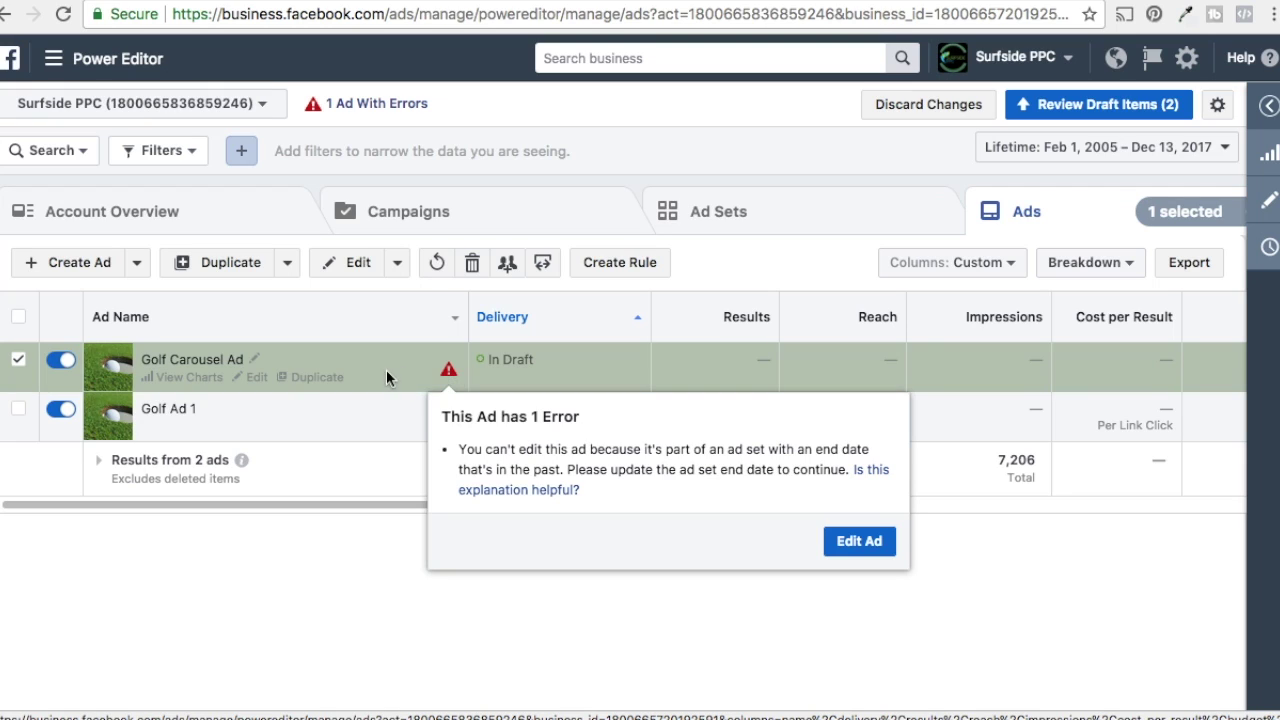
left_click(700, 211)
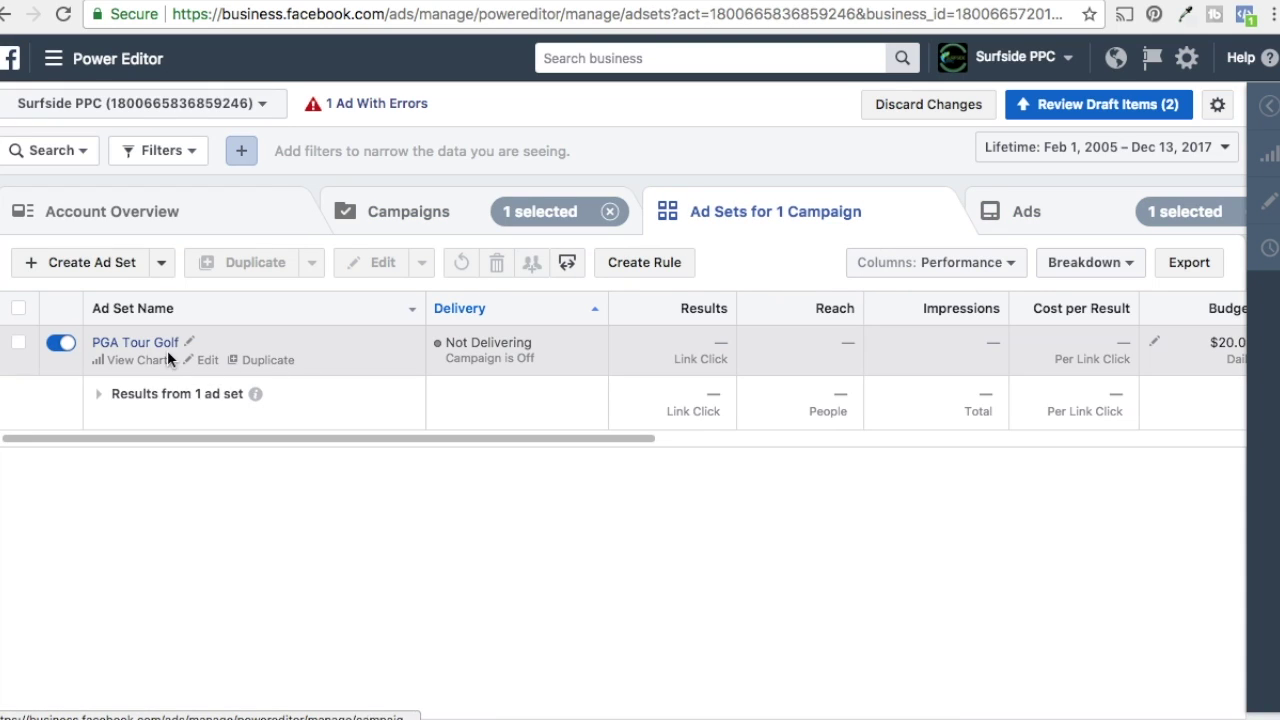
- Set the PGA Tour Golf ad set's schedule end date to January 4, 2018 and save it
left_click_drag(286, 437, 703, 436)
left_click(1122, 342)
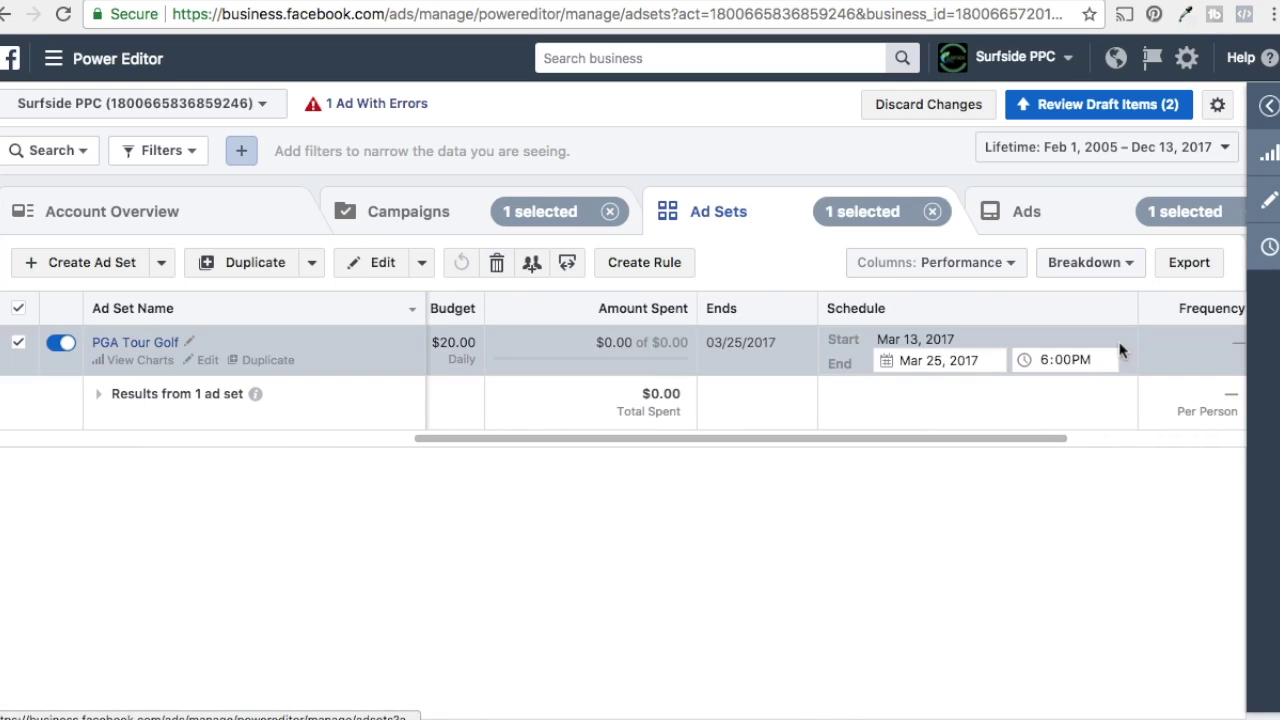
left_click(930, 360)
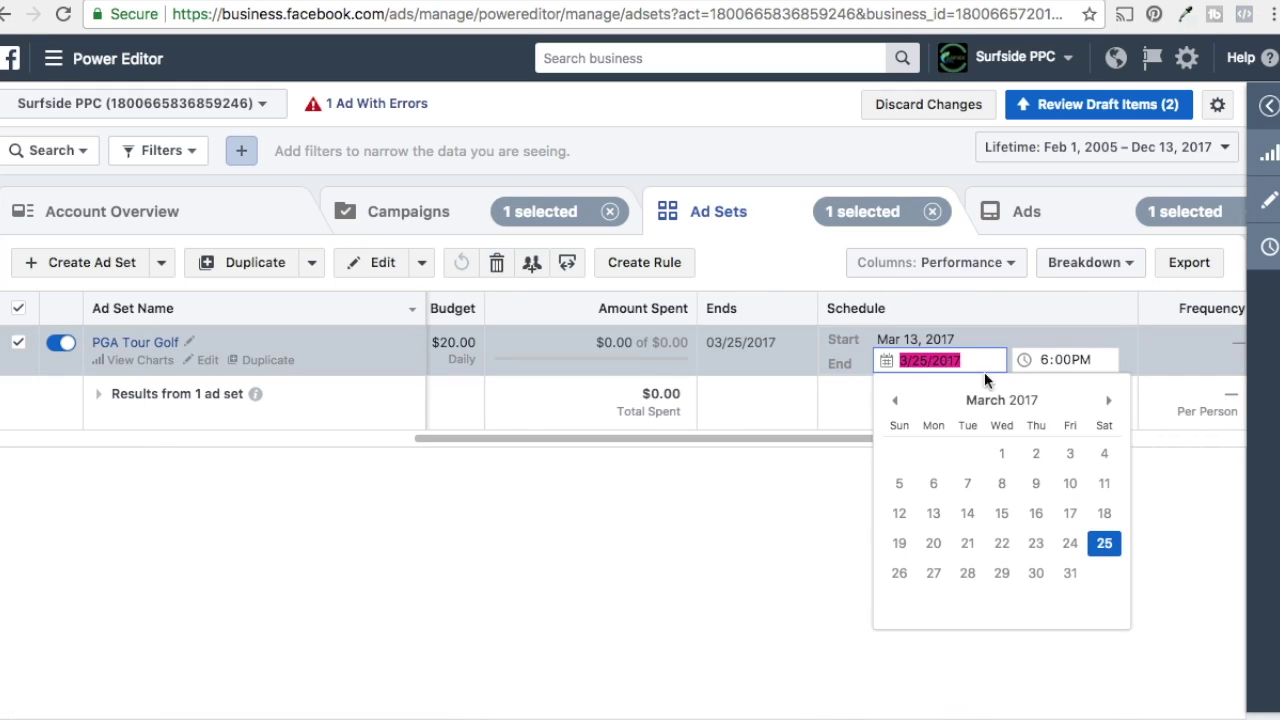
left_click(1108, 400)
left_click(1108, 400)
left_click(1108, 400)
left_click(1108, 400)
left_click(1108, 400)
left_click(1108, 400)
left_click(1108, 400)
left_click(1108, 400)
left_click(1108, 400)
left_click(1108, 400)
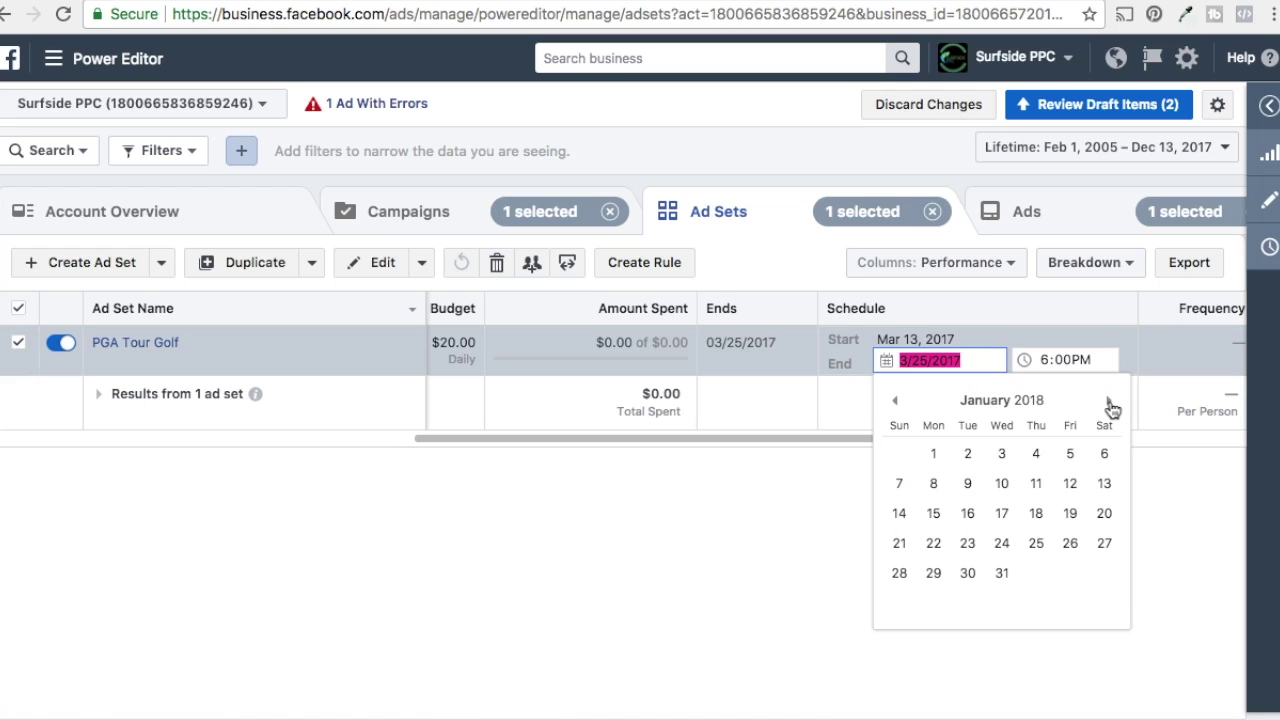
left_click(1036, 453)
left_click(931, 646)
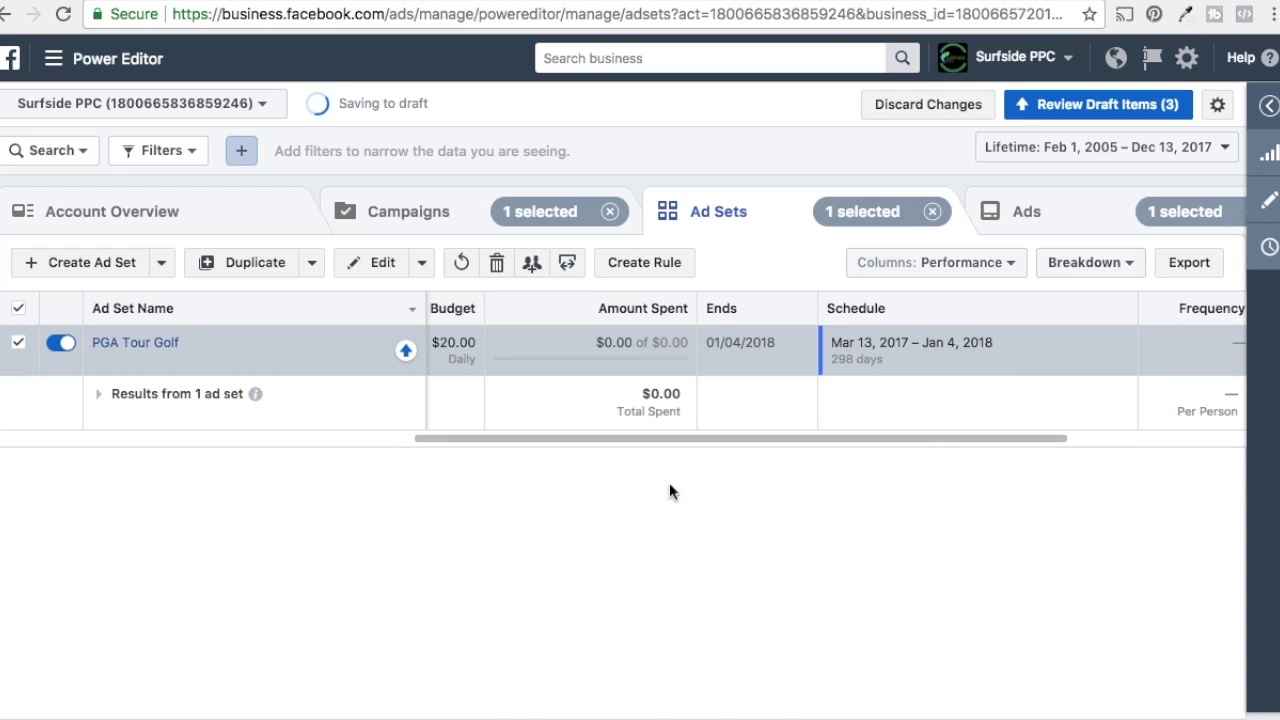
- Review and confirm the draft items for the ad set and both ads, and turn off Golf Ad 1
left_click_drag(638, 434, 143, 440)
left_click(1066, 222)
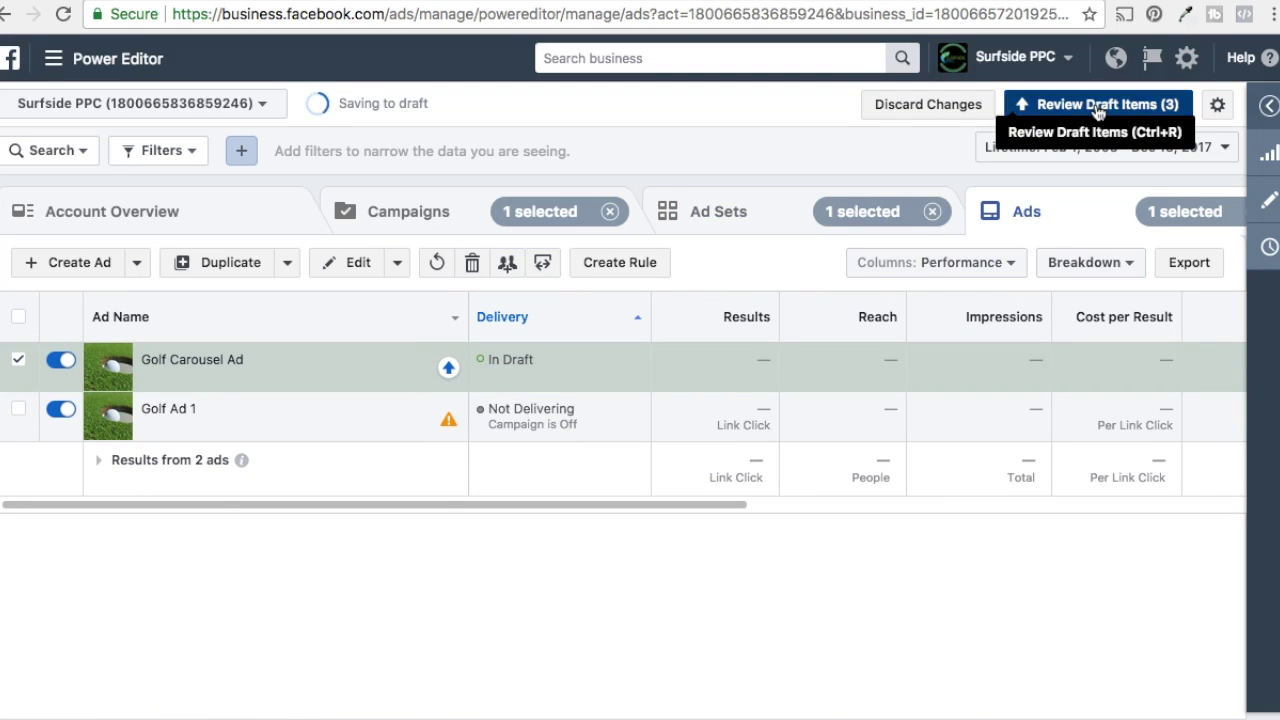
left_click(1134, 104)
left_click(685, 228)
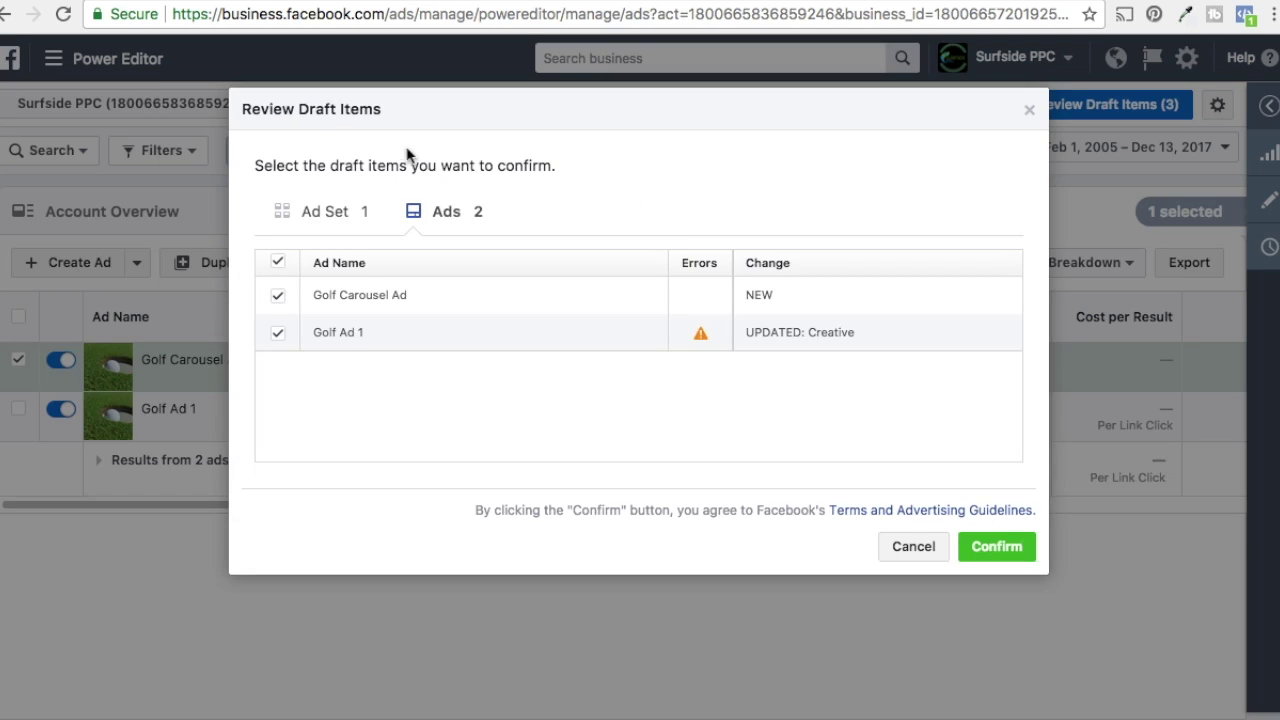
left_click(1012, 555)
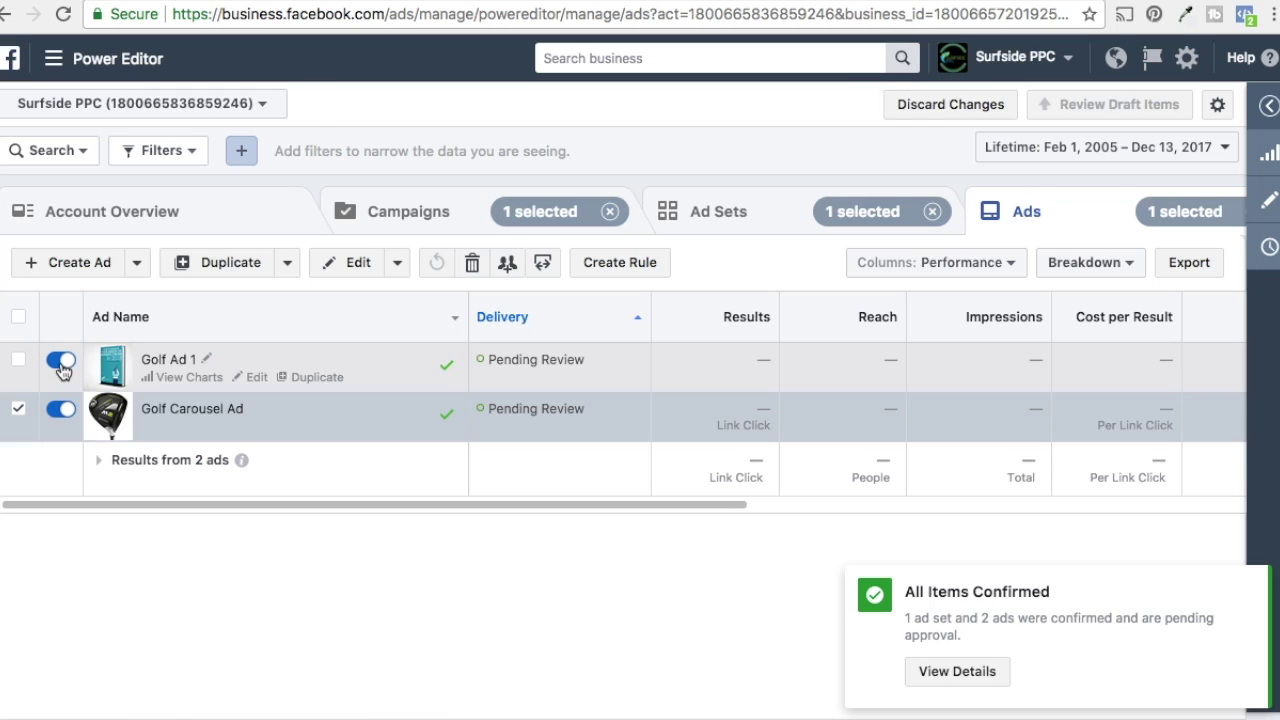
left_click(61, 362)
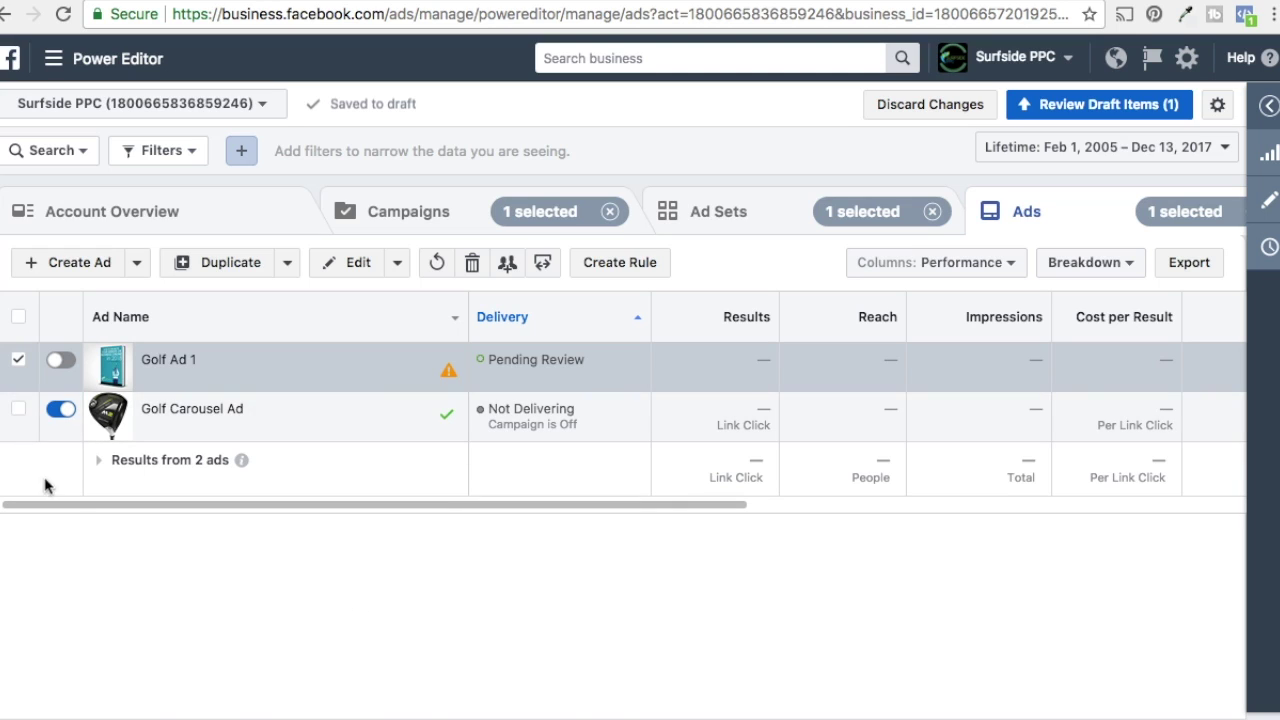
- Open Golf Carousel Ad for editing and examine its Mobile News Feed preview
left_click(252, 427)
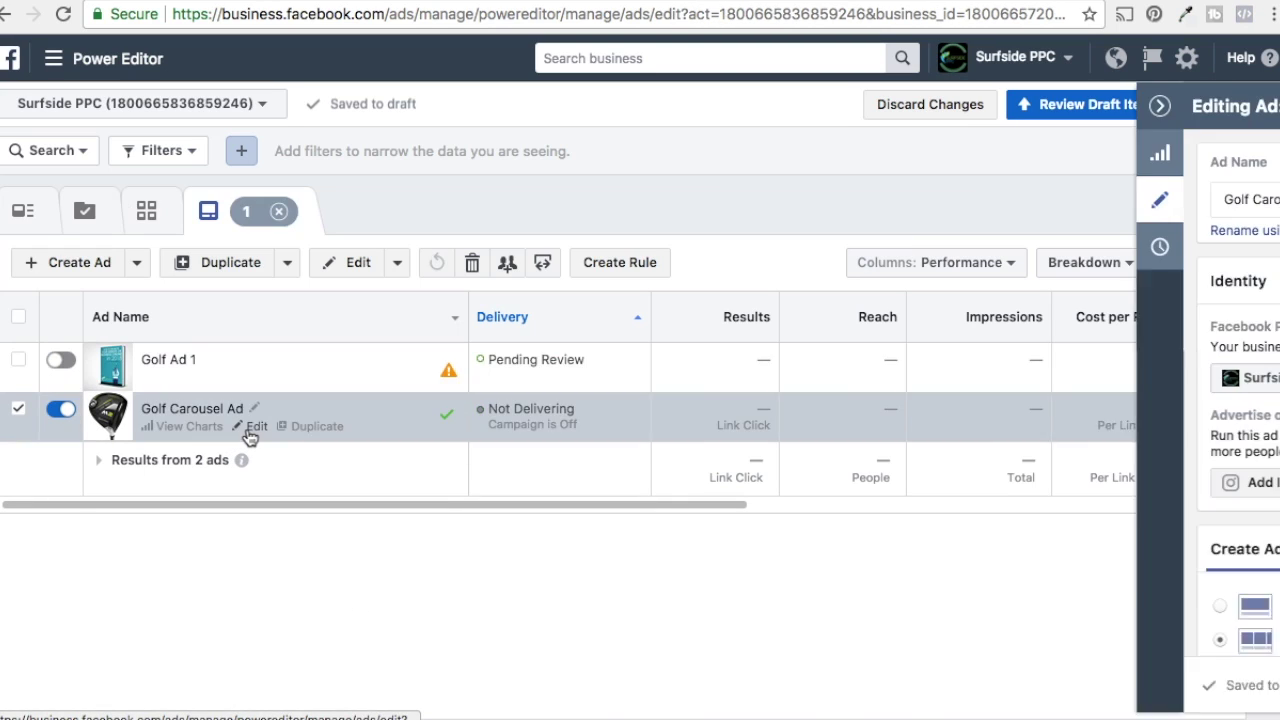
scroll(557, 380, "down", 5)
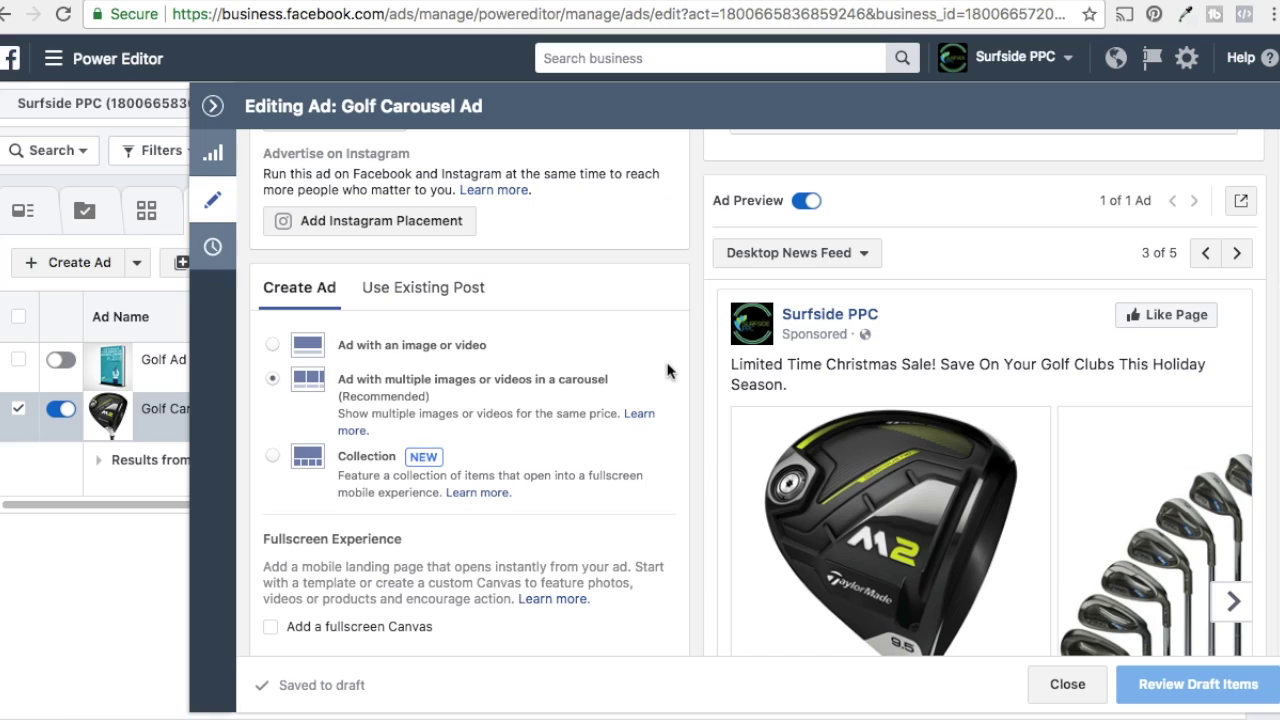
scroll(668, 370, "down", 8)
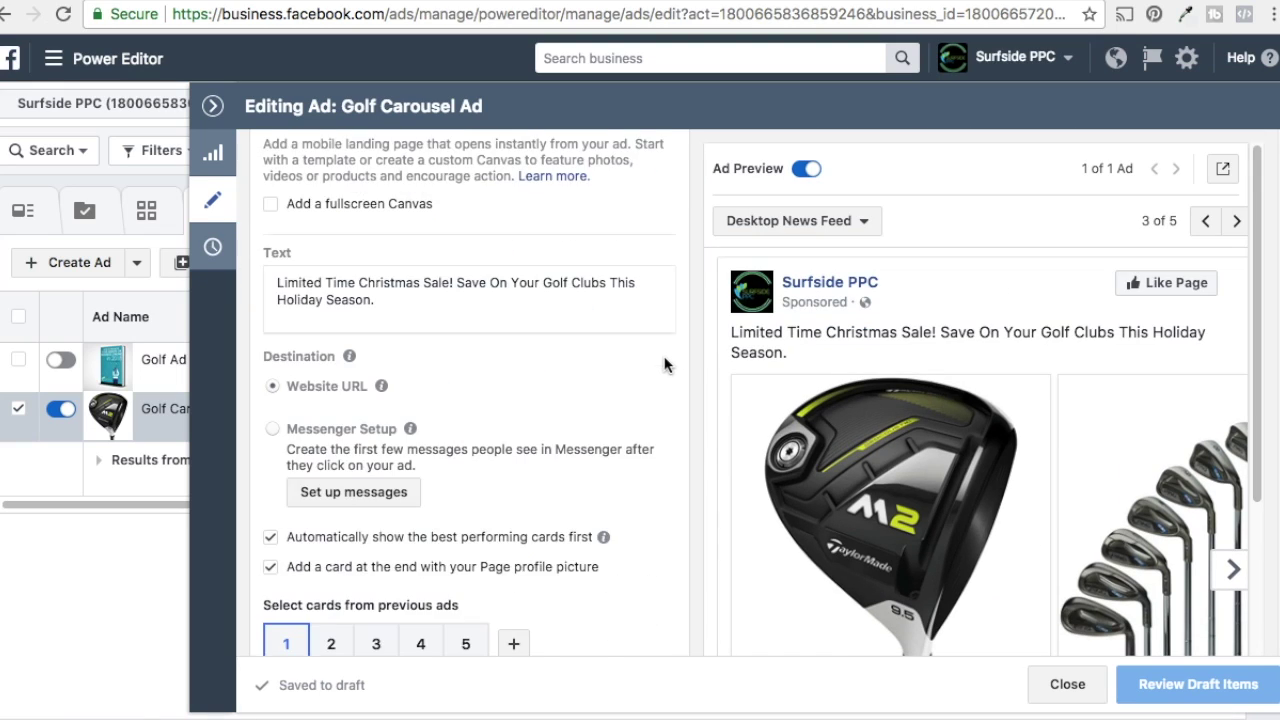
left_click(1212, 221)
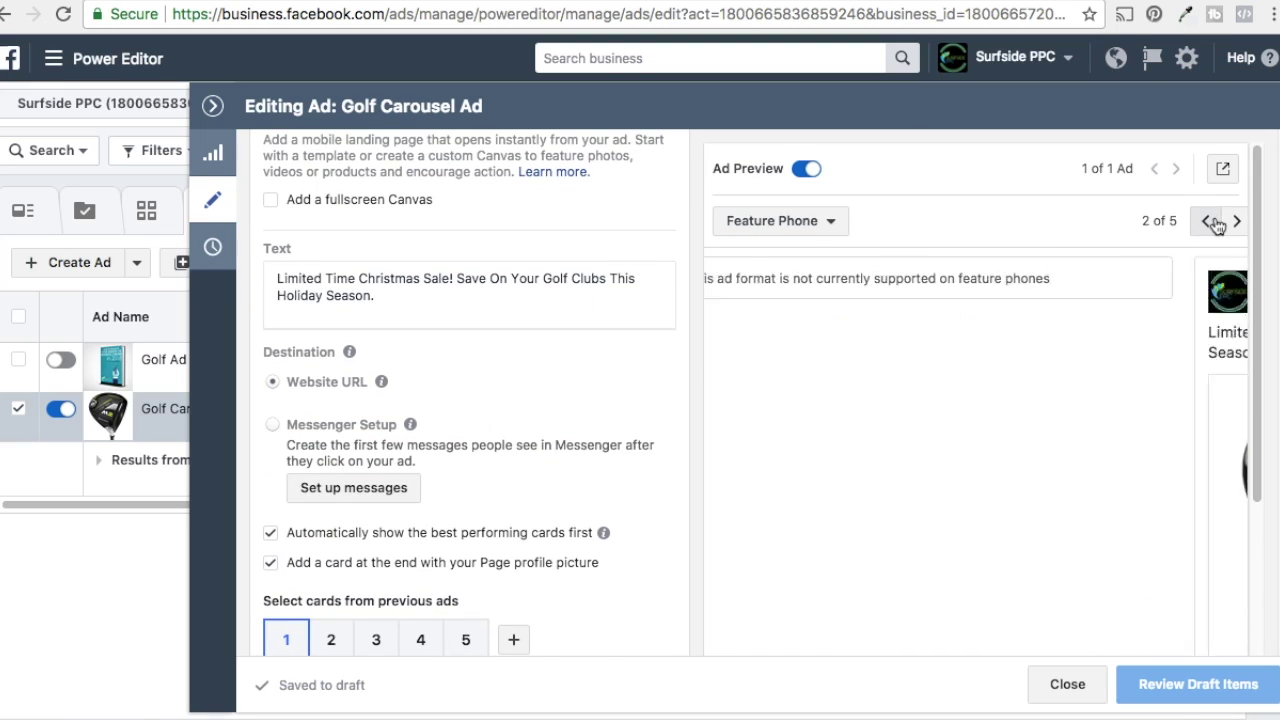
left_click(1214, 223)
scroll(930, 352, "down", 2)
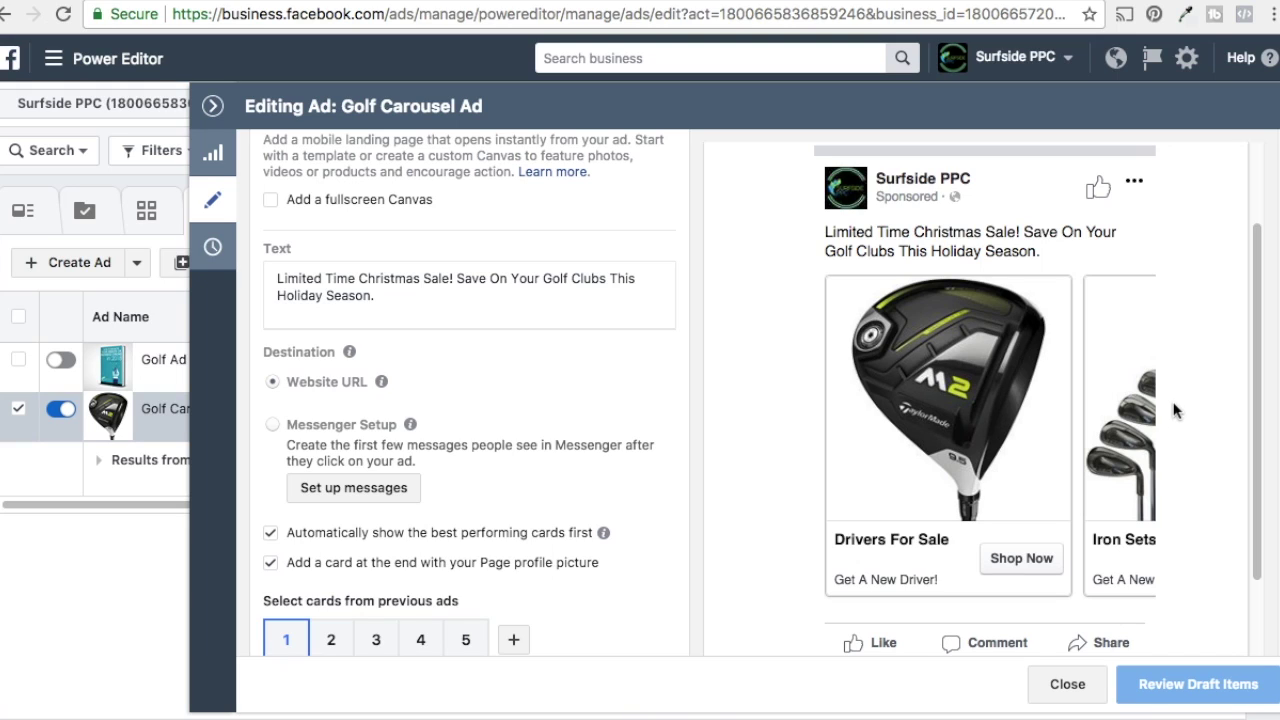
scroll(1127, 373, "up", 3)
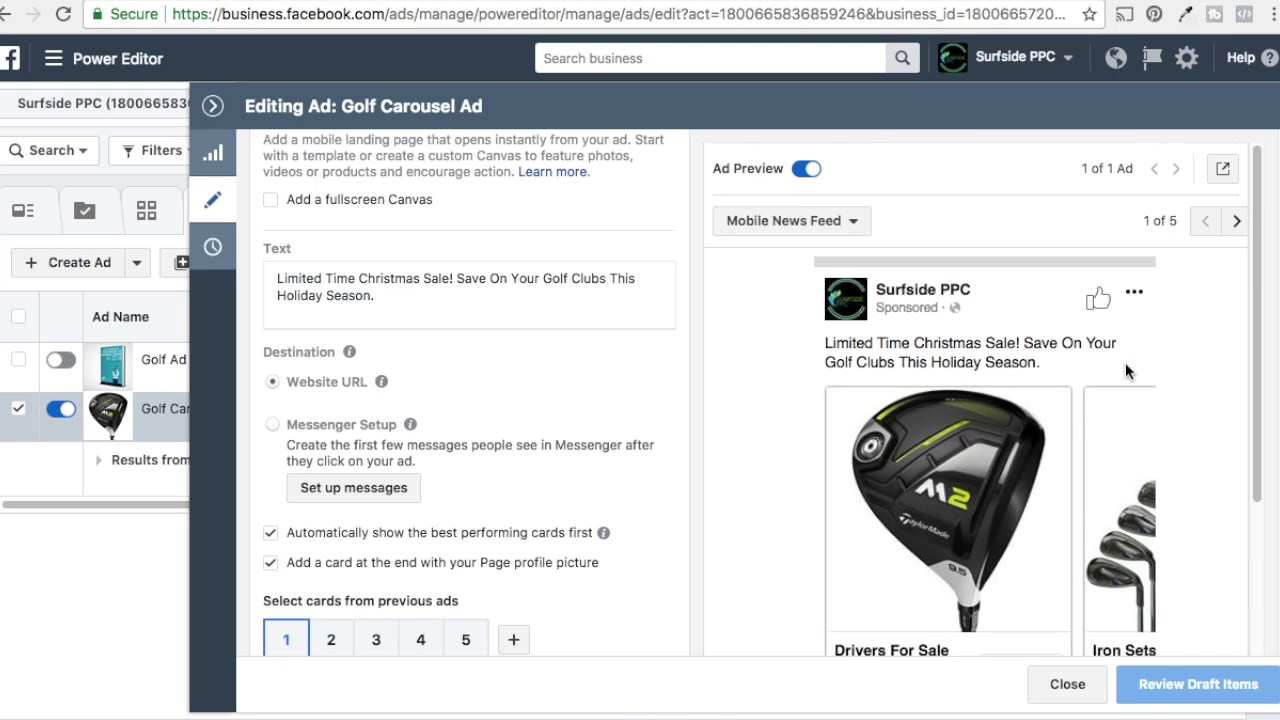
- Look through the carousel cards in the Desktop News Feed preview, and view the Instant Articles and Desktop Right Column previews
left_click(1234, 221)
left_click(1234, 221)
scroll(940, 355, "down", 1)
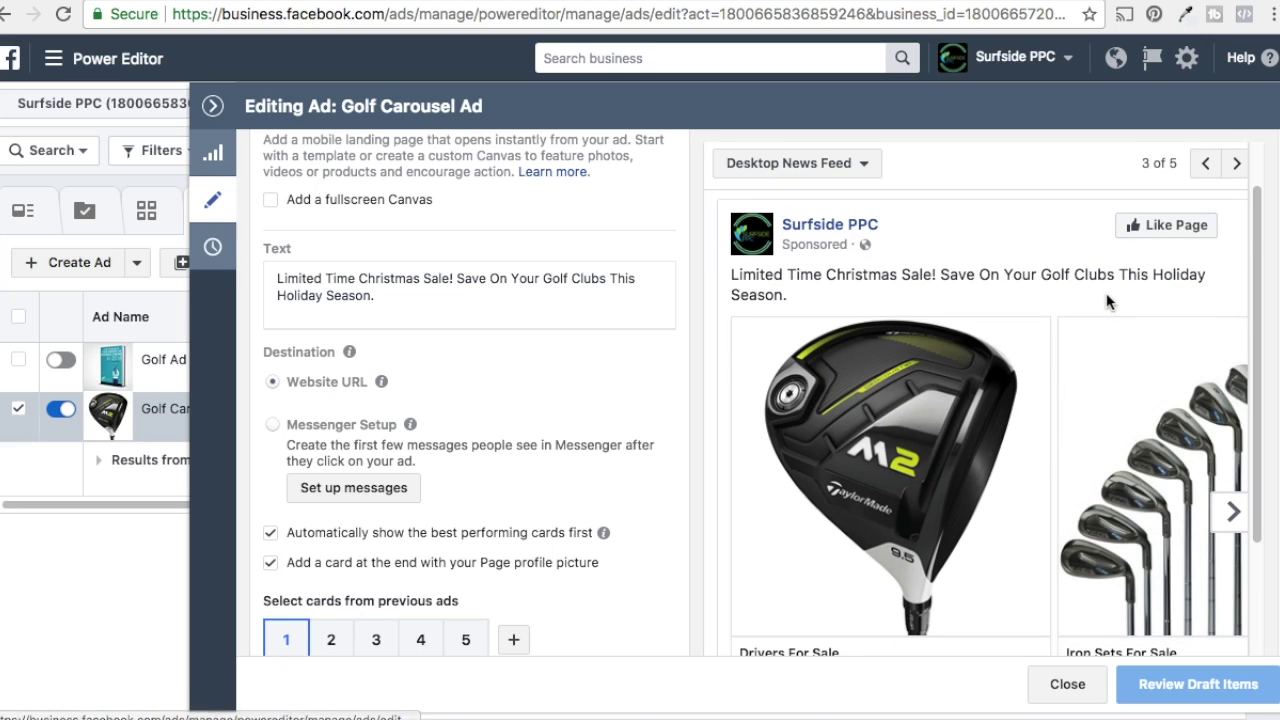
scroll(1095, 272, "down", 1)
left_click(1234, 449)
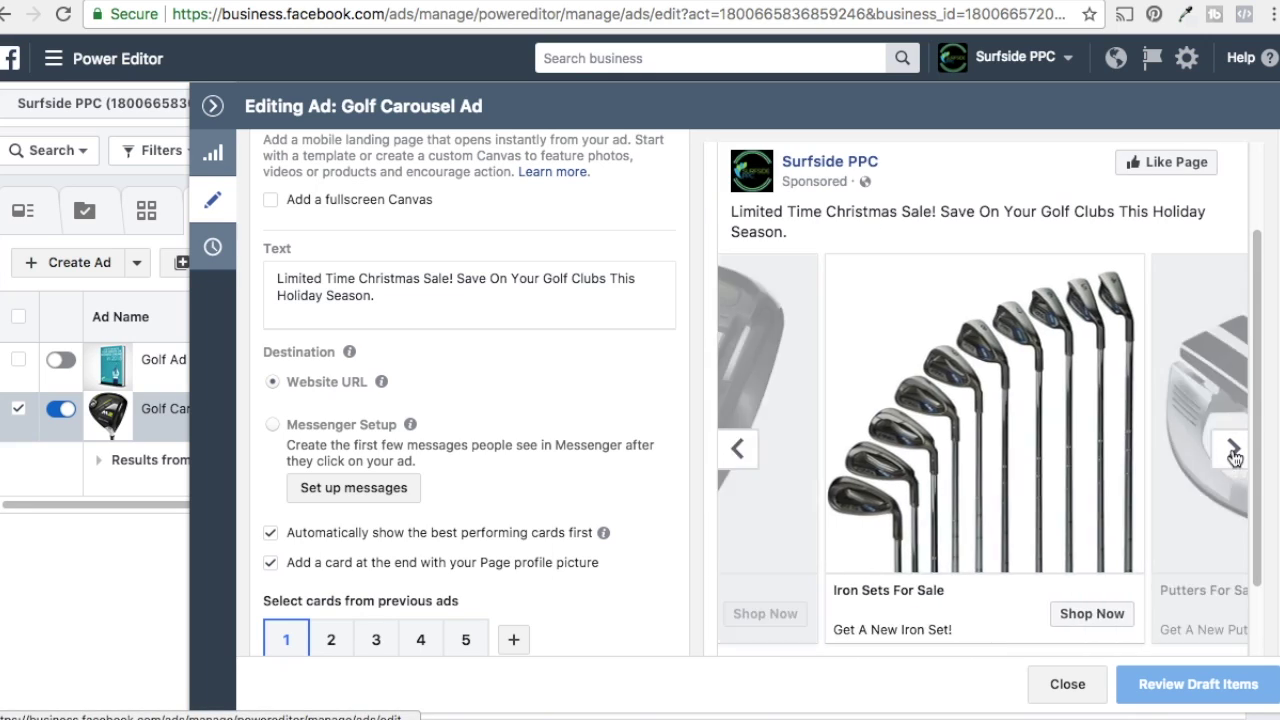
left_click(1234, 449)
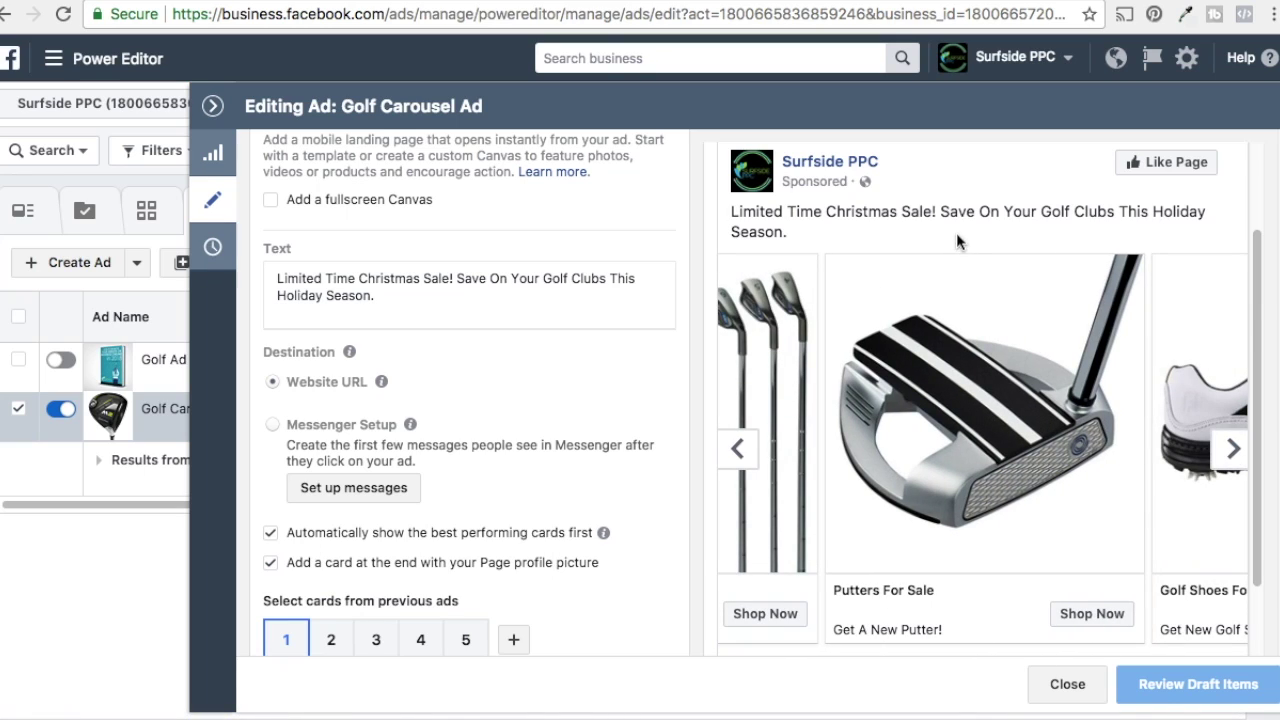
scroll(960, 244, "up", 1)
scroll(966, 257, "up", 3)
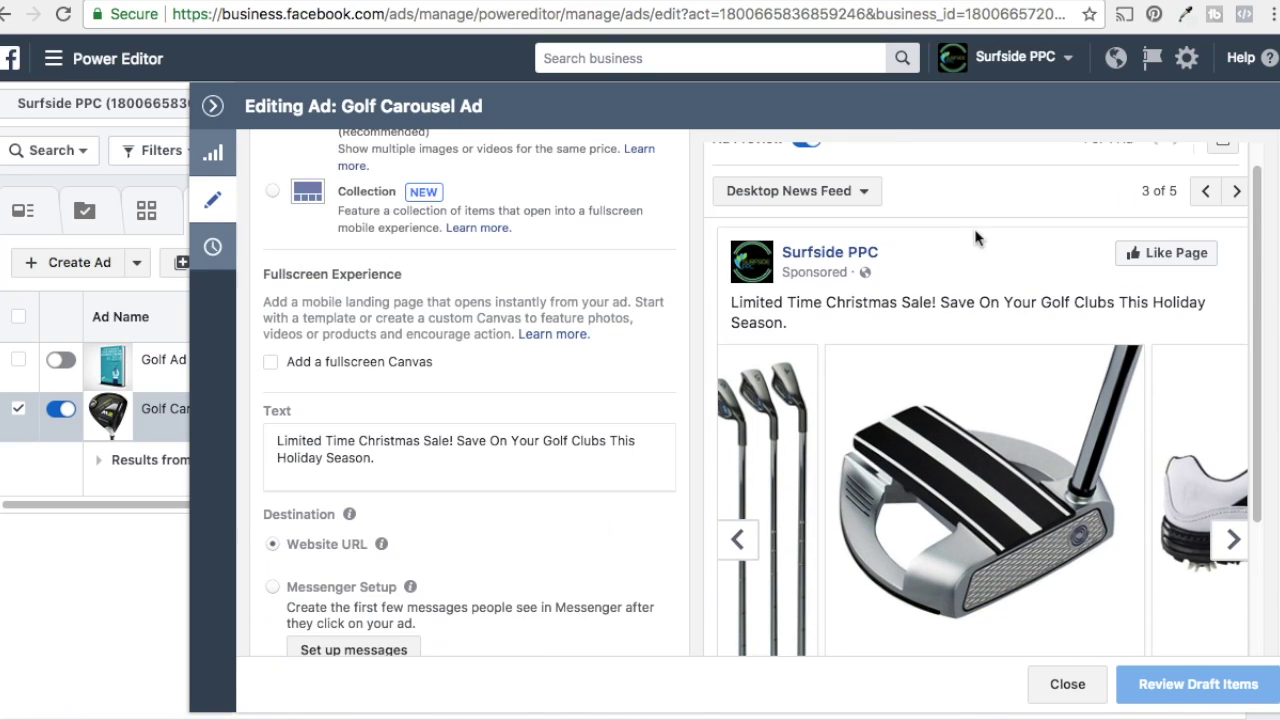
left_click(1236, 191)
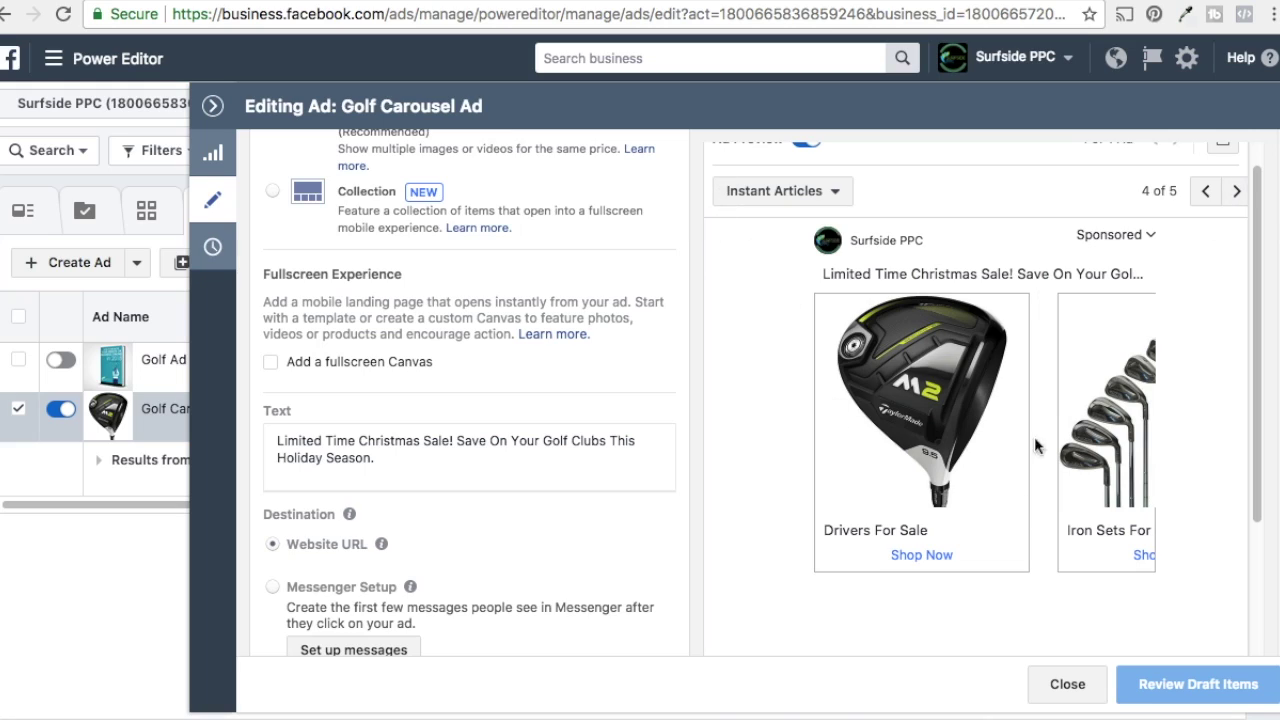
left_click(1236, 191)
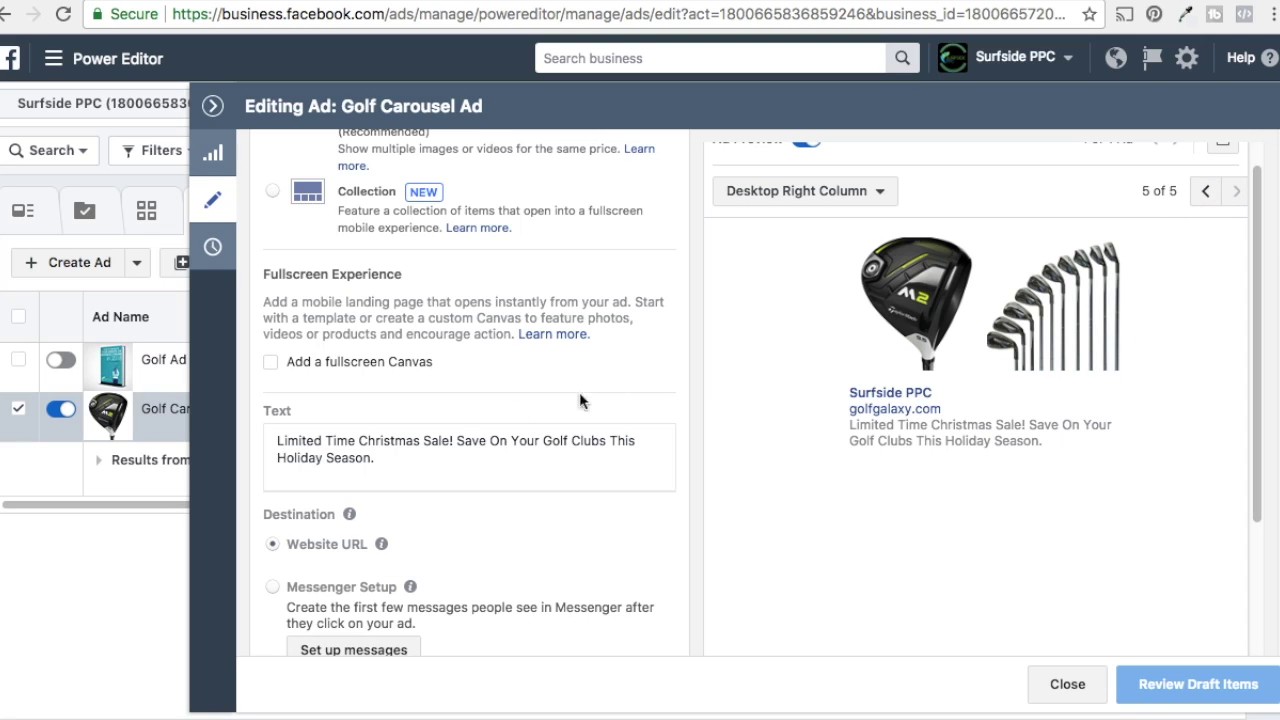
- Review the carousel ad's identity, format, text, destination and first card's image and tracking URL
scroll(530, 377, "down", 8)
scroll(547, 377, "down", 4)
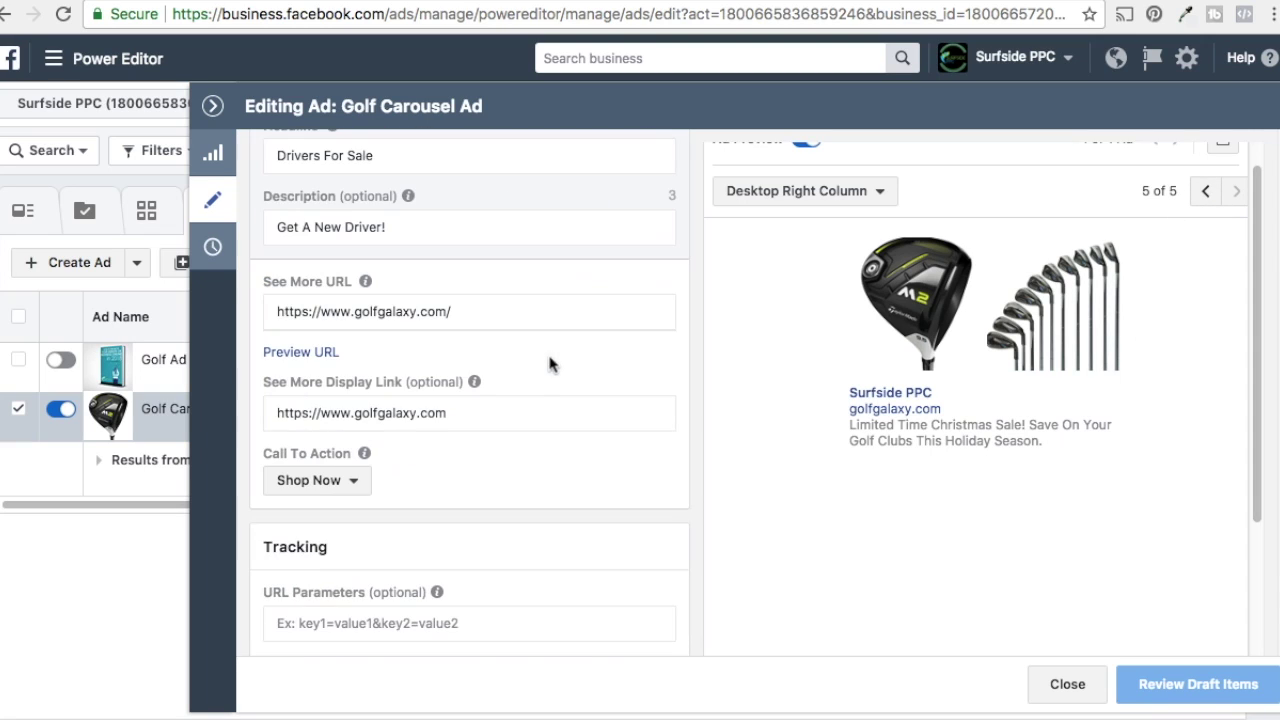
scroll(518, 263, "up", 10)
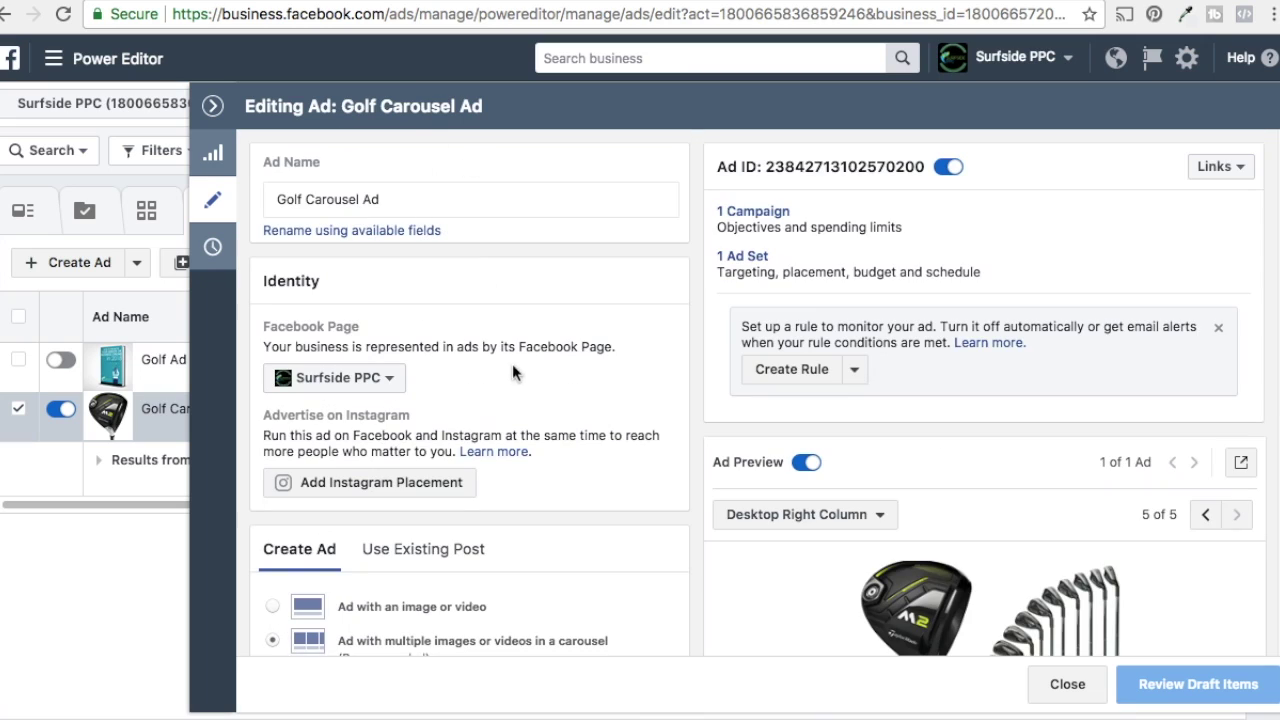
scroll(653, 293, "down", 6)
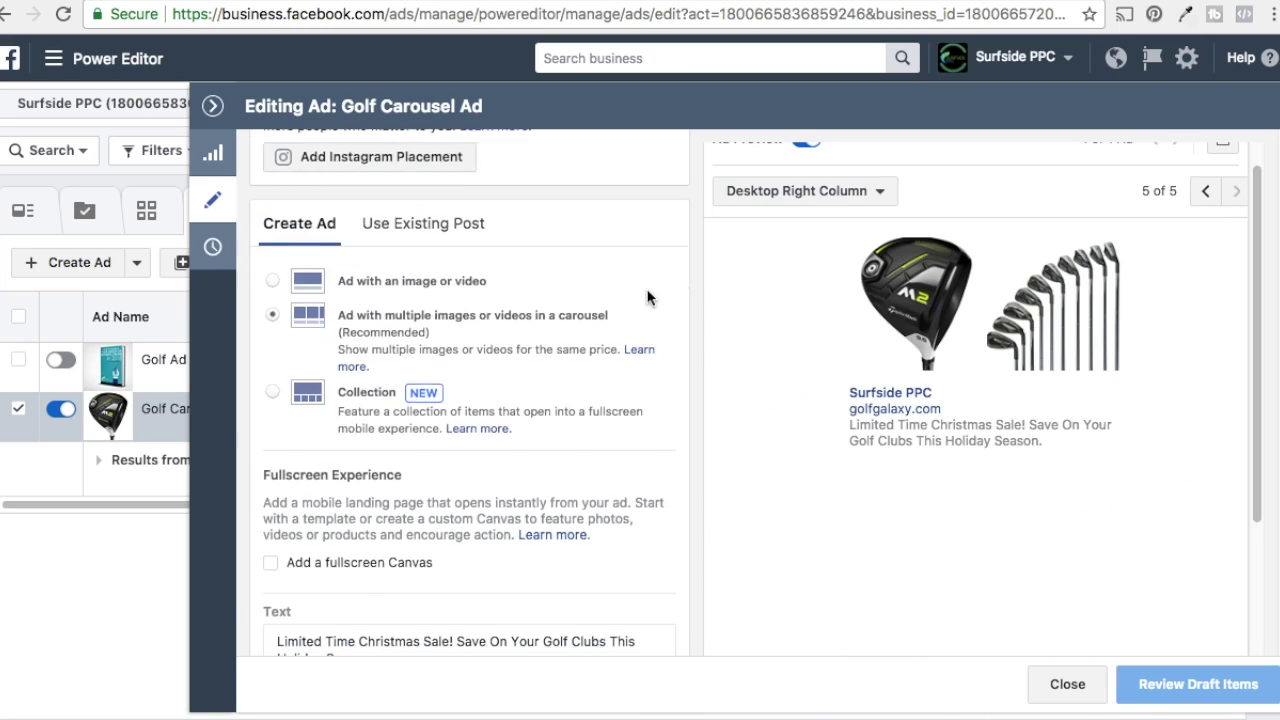
scroll(506, 377, "down", 1)
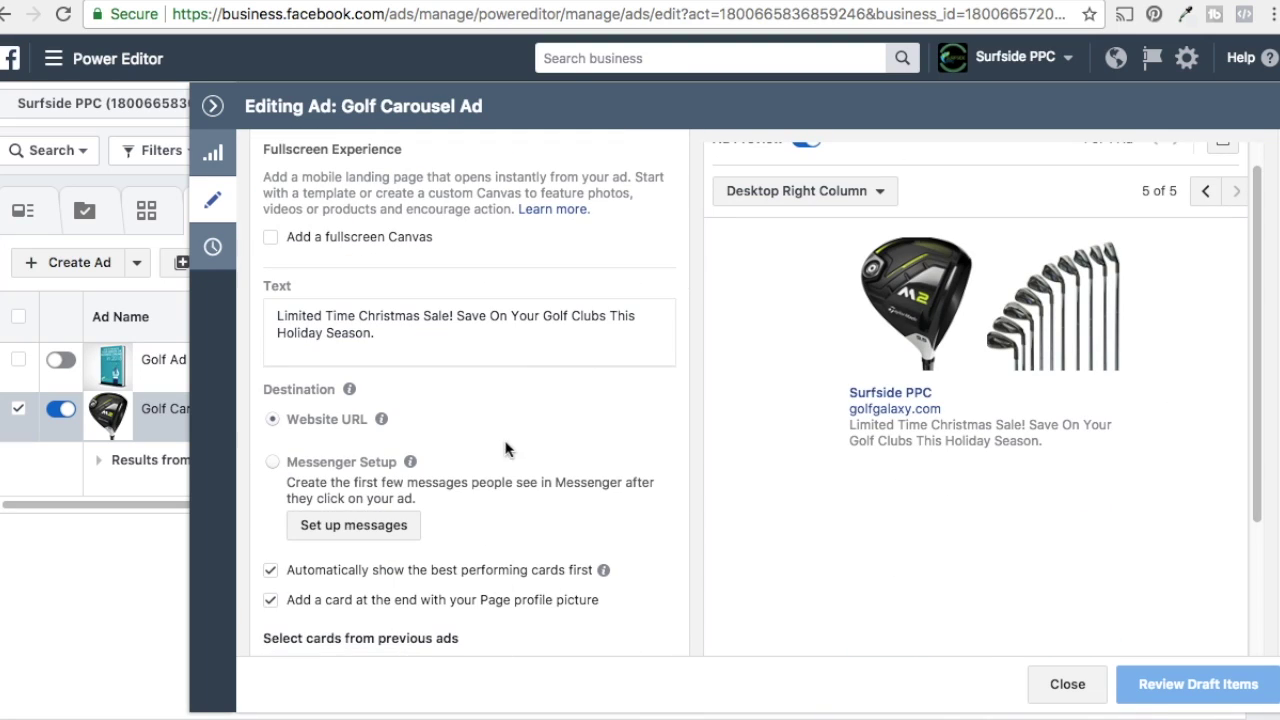
scroll(460, 500, "down", 5)
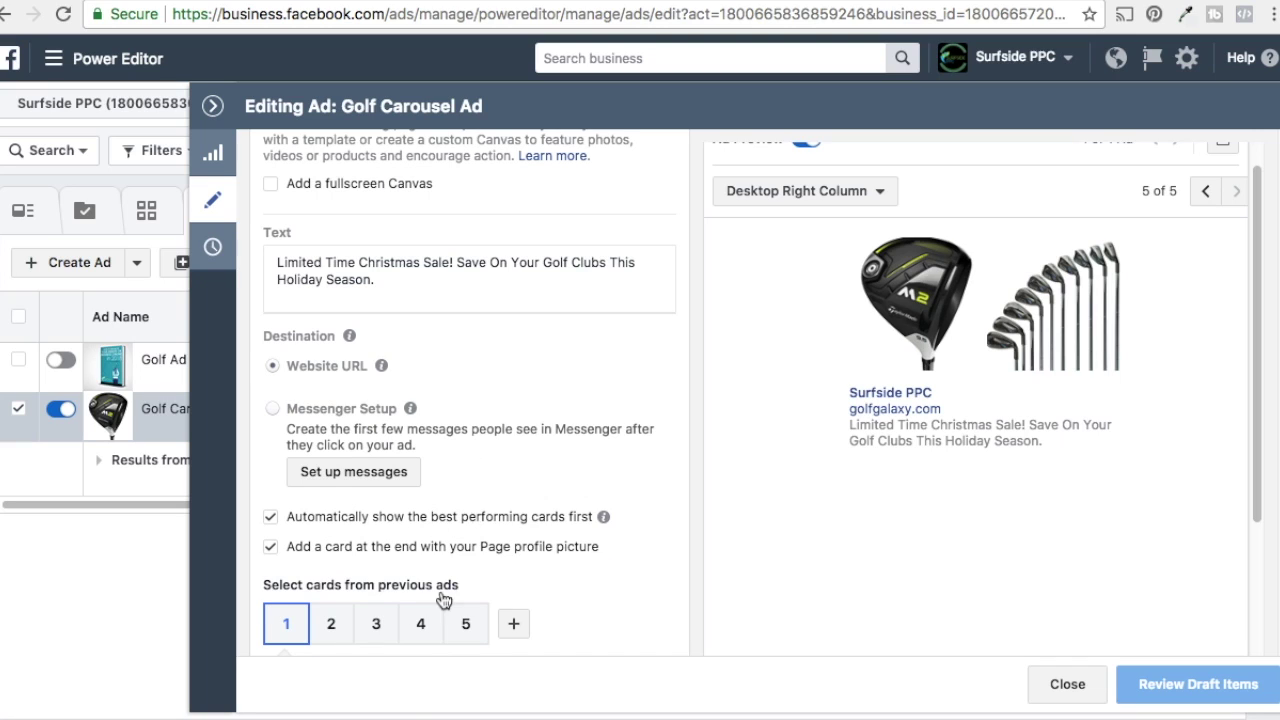
scroll(452, 558, "down", 1)
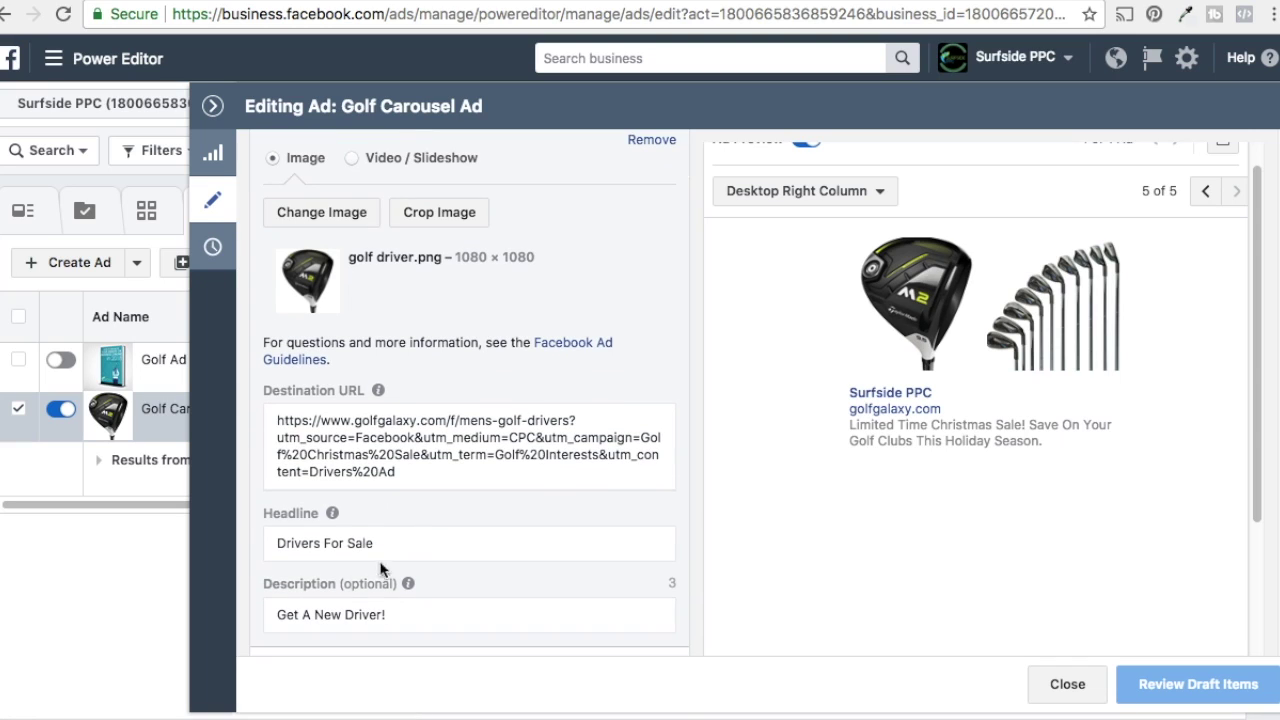
- Check the first card's headline and description, and close the ad editor to return to the ads list
left_click(297, 541)
key("ctrl+a")
left_click(291, 545)
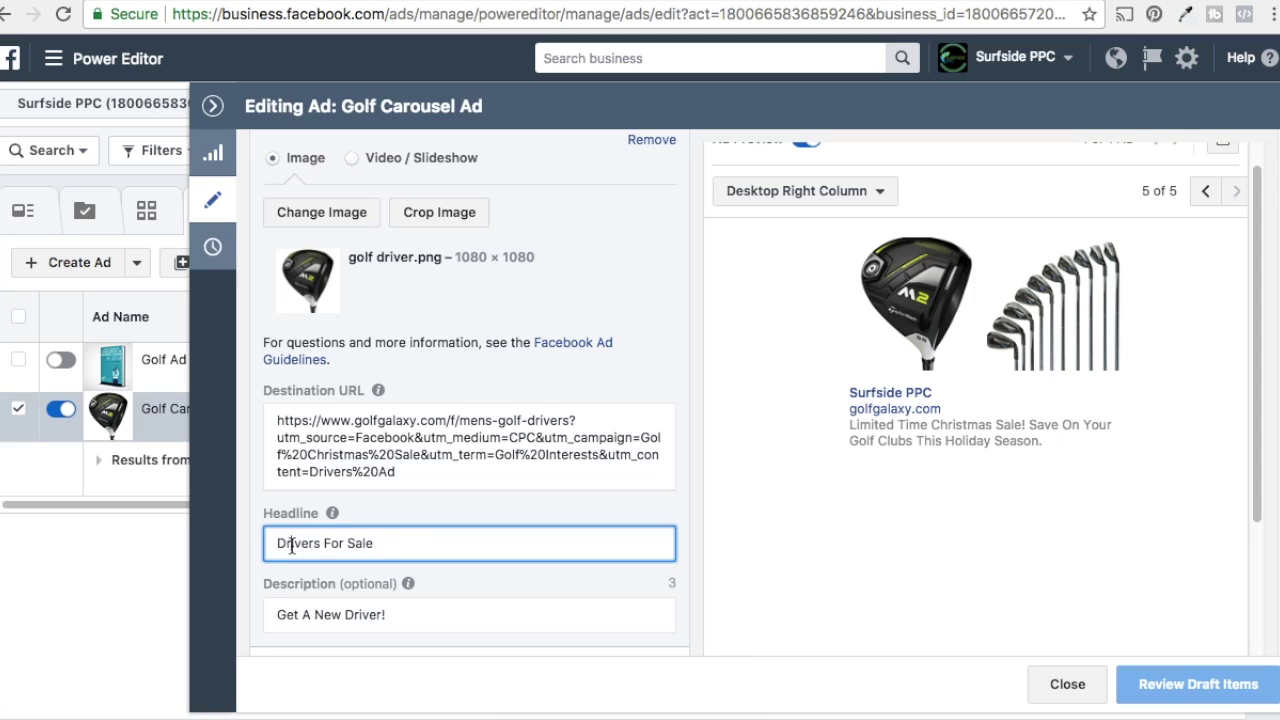
left_click_drag(278, 614, 380, 615)
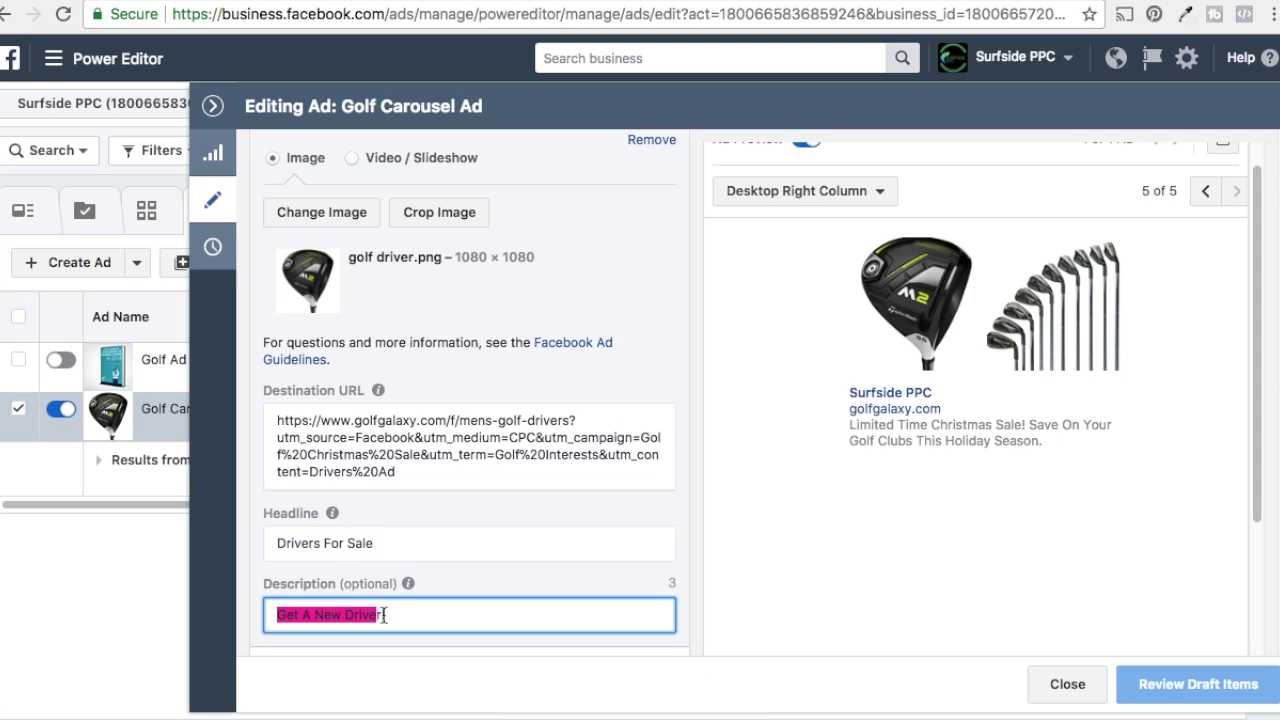
left_click(409, 615)
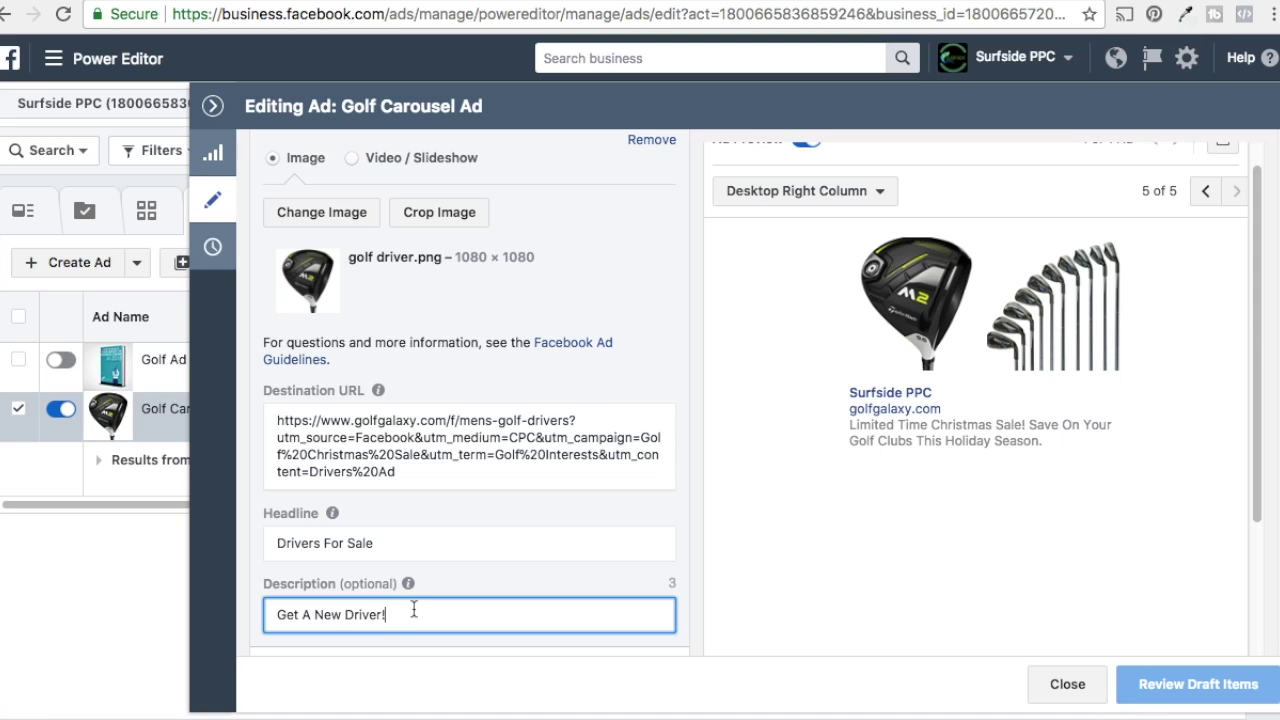
scroll(636, 323, "up", 10)
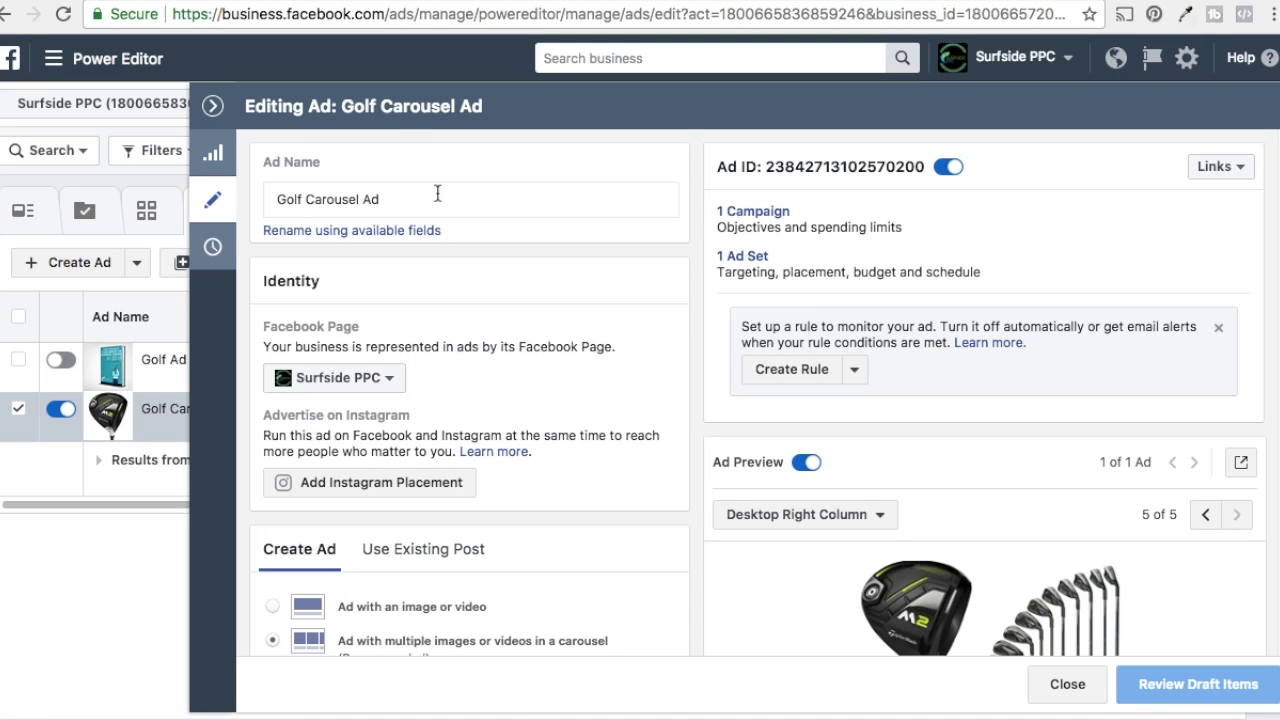
left_click(213, 105)
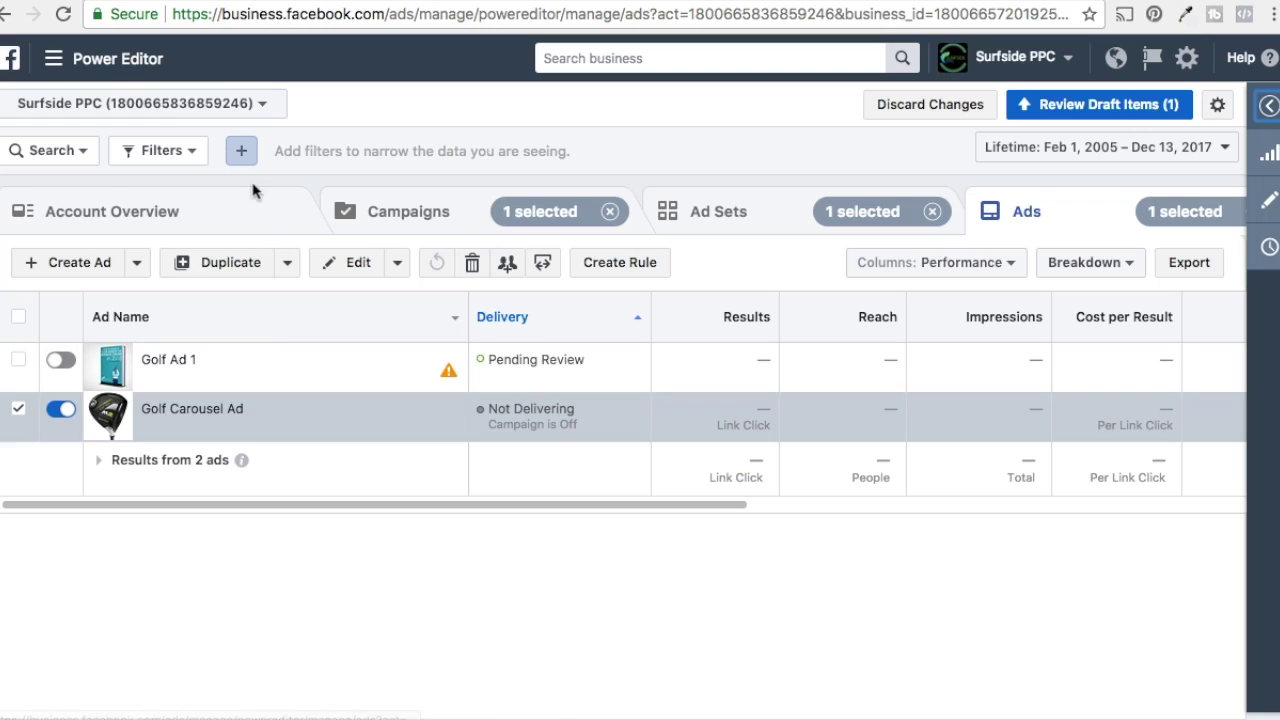